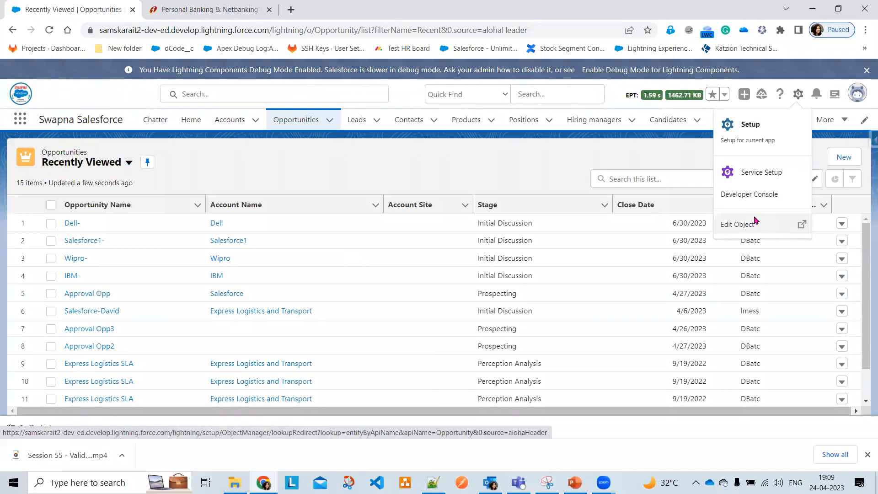
Go to the Opportunity object's Validation Rules and start a new rule
{"action": "left_click", "coordinate": [754, 222]}
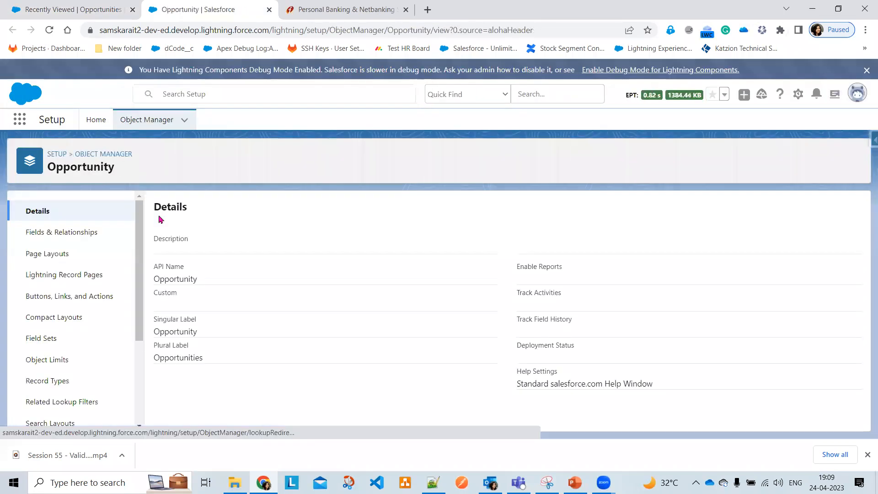
{"action": "scroll", "coordinate": [57, 348], "scroll_direction": "down", "scroll_amount": 3}
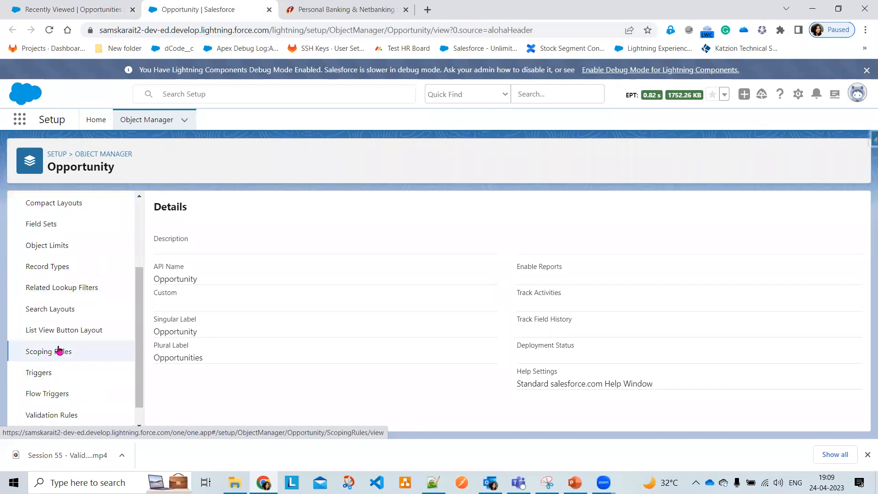
{"action": "left_click", "coordinate": [59, 415]}
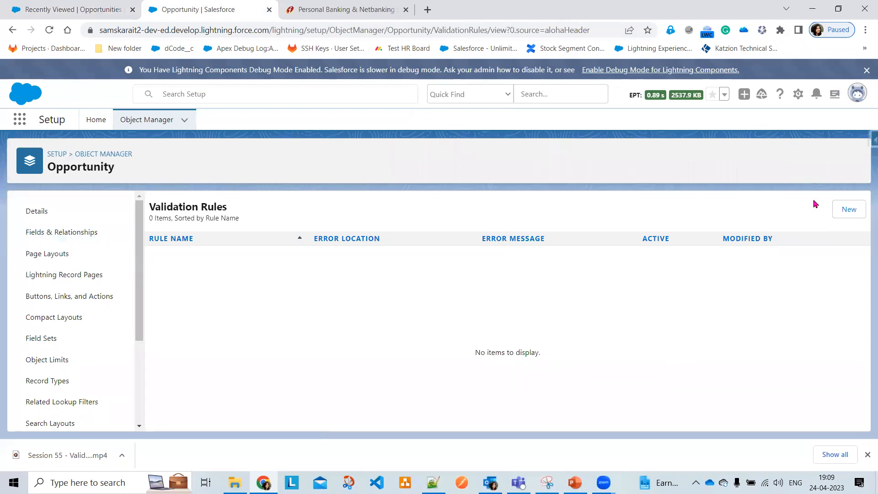
{"action": "left_click", "coordinate": [845, 218]}
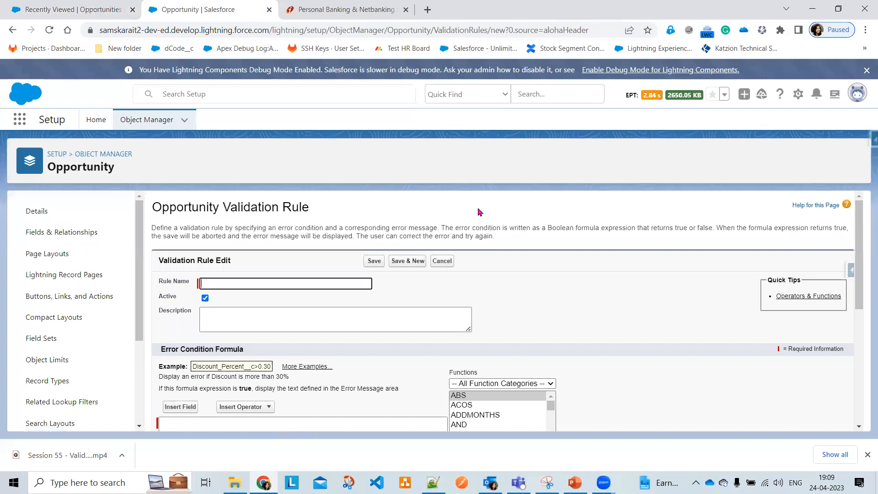
{"action": "scroll", "coordinate": [304, 236], "scroll_direction": "down", "scroll_amount": 1}
{"action": "scroll", "coordinate": [304, 236], "scroll_direction": "down", "scroll_amount": 1}
{"action": "scroll", "coordinate": [286, 253], "scroll_direction": "up", "scroll_amount": 1}
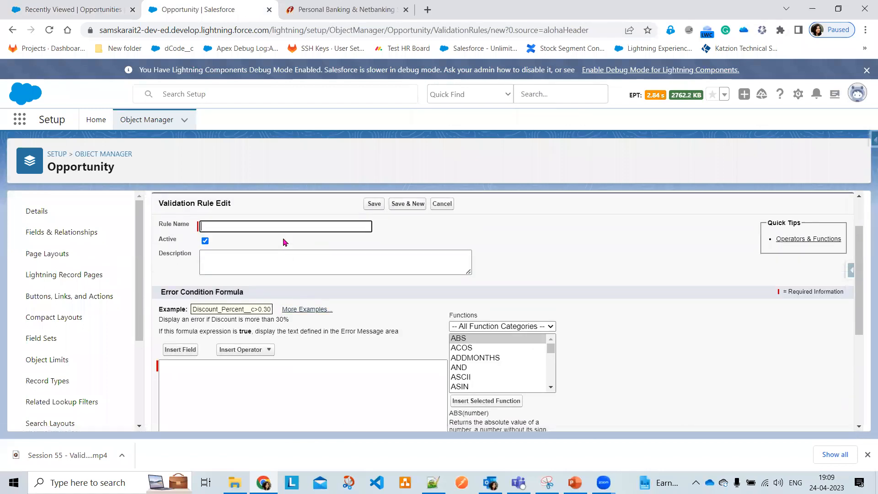
Name the rule Stage_and_Amount_Validation and move into the error condition formula box
{"action": "left_click", "coordinate": [277, 227]}
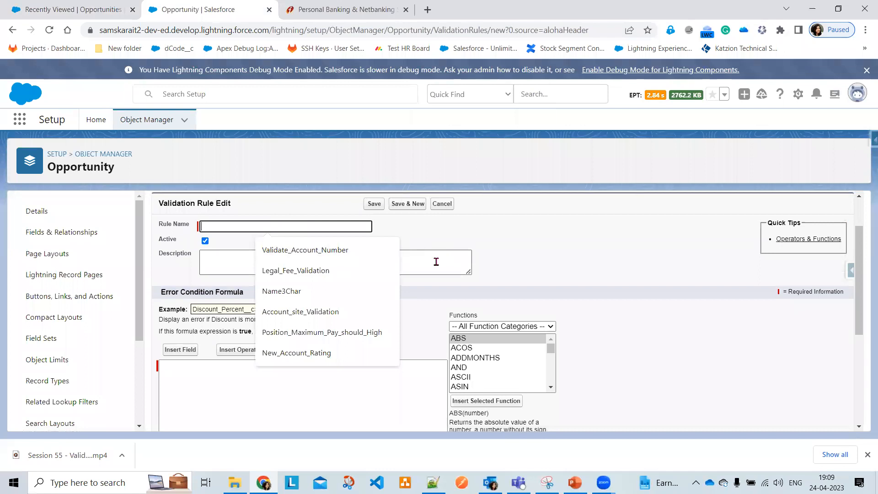
{"action": "type", "text": "Stage and Am"}
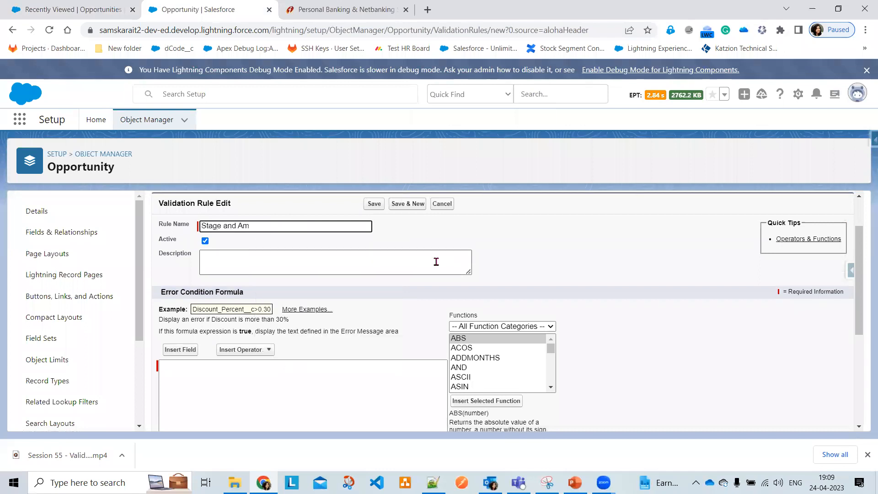
{"action": "type", "text": "out"}
{"action": "key", "text": "BackSpace"}
{"action": "type", "text": "nt Validation"}
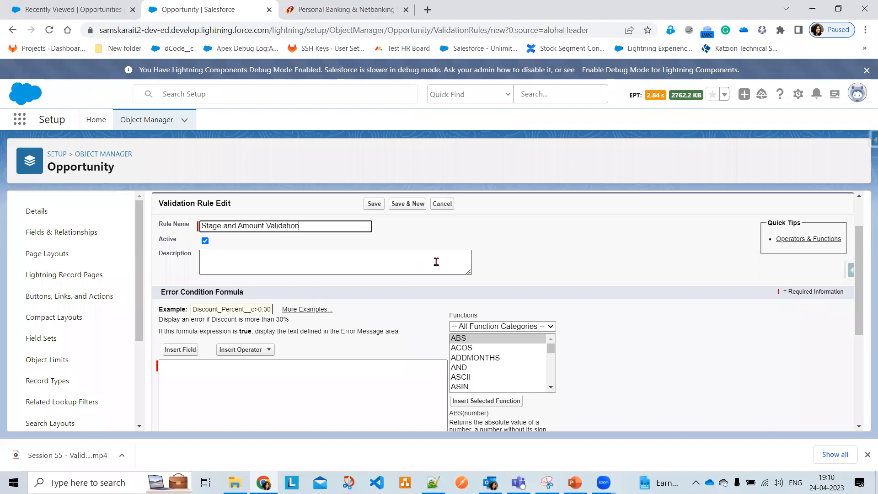
{"action": "key", "text": "Tab"}
{"action": "left_click", "coordinate": [437, 261]}
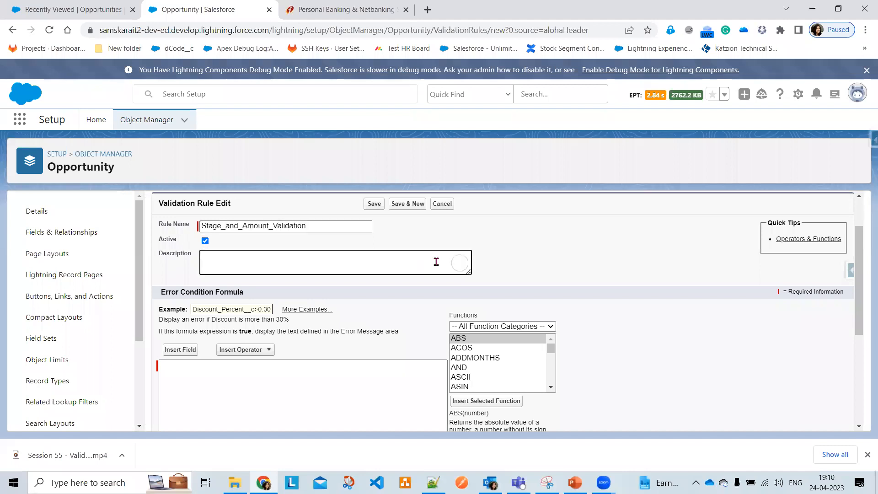
{"action": "scroll", "coordinate": [356, 336], "scroll_direction": "down", "scroll_amount": 1}
{"action": "left_click", "coordinate": [268, 323]}
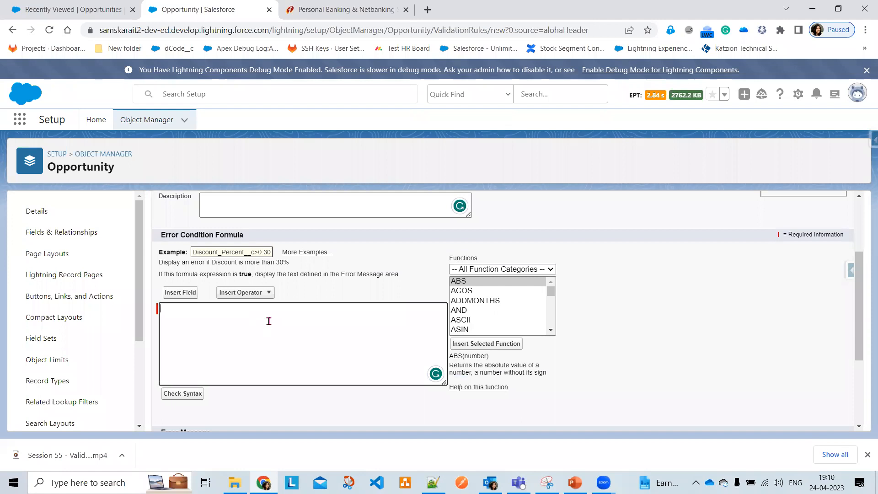
Start the formula with the Amount field followed by <1000, then bring up the PowerPoint use-case slide
{"action": "left_click", "coordinate": [167, 293]}
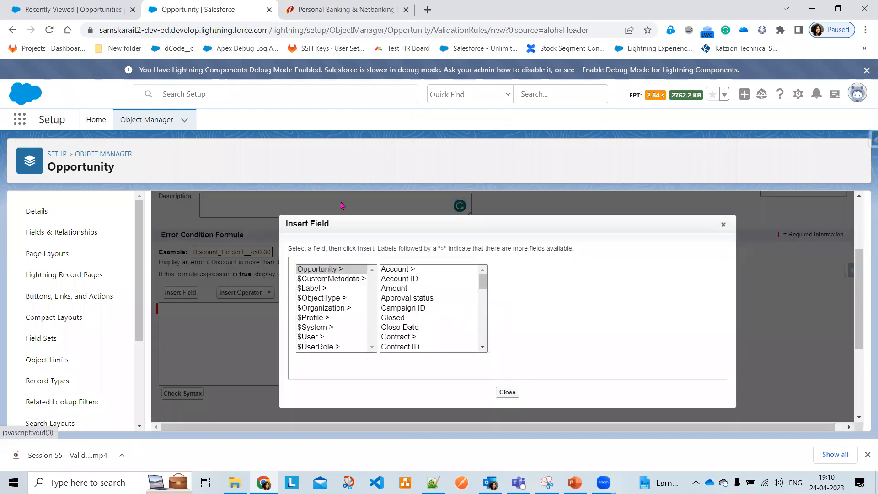
{"action": "left_click", "coordinate": [393, 289]}
{"action": "left_click", "coordinate": [520, 330]}
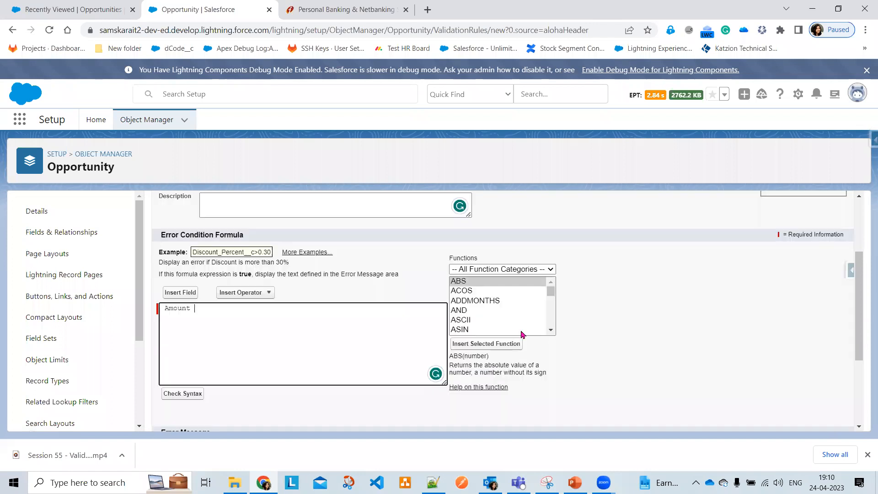
{"action": "type", "text": "<1000,"}
{"action": "key", "text": "Return"}
{"action": "left_click", "coordinate": [575, 483]}
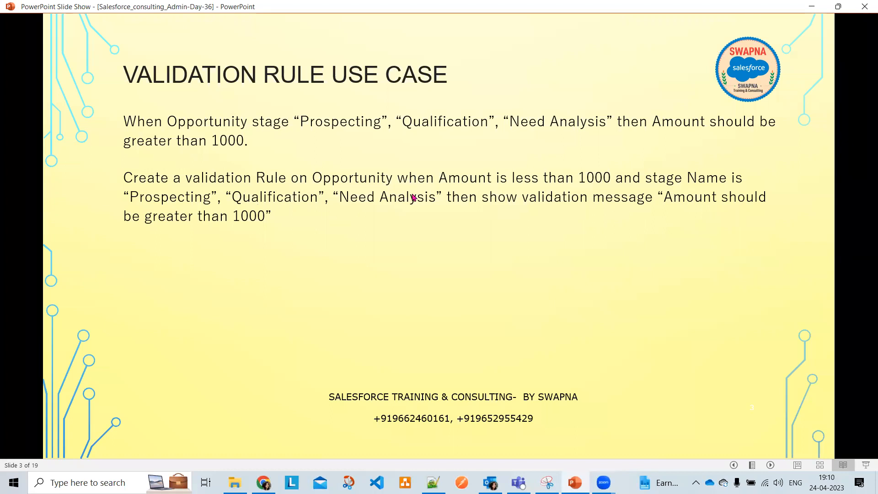
Review the use-case slide in PowerPoint, then return to the Salesforce rule editor
{"action": "left_click", "coordinate": [811, 6]}
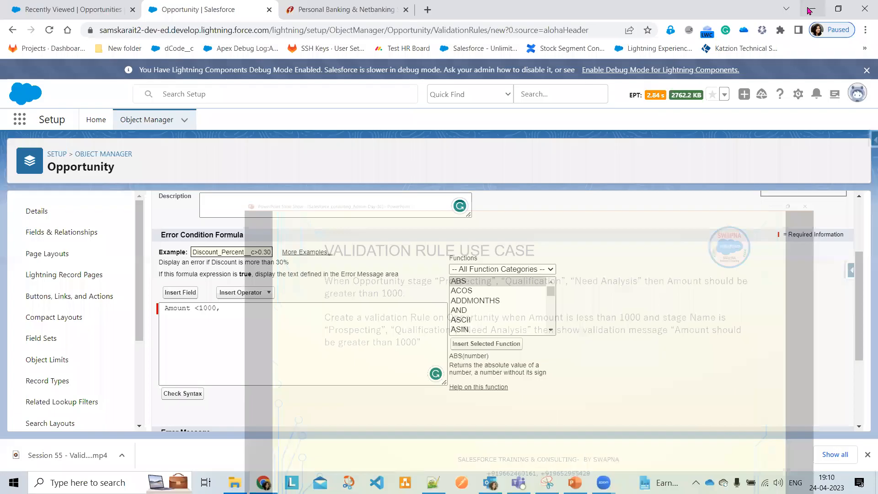
{"action": "left_click", "coordinate": [811, 8]}
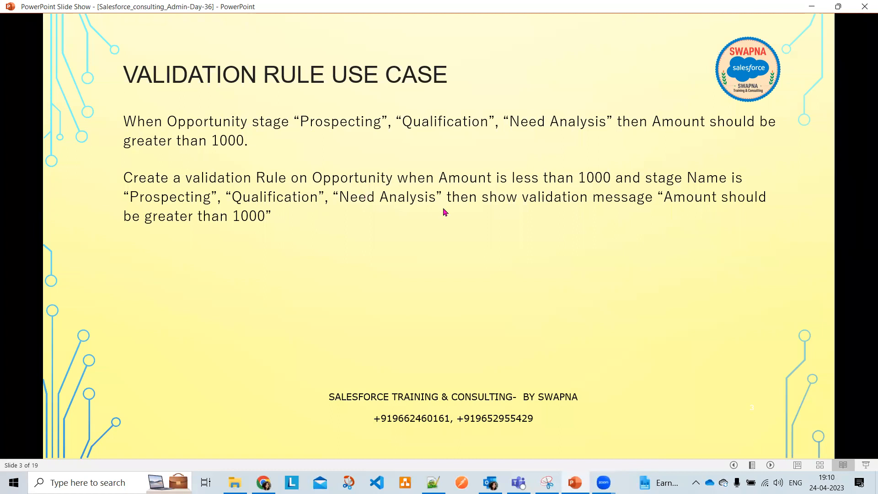
{"action": "key", "text": "alt+Tab"}
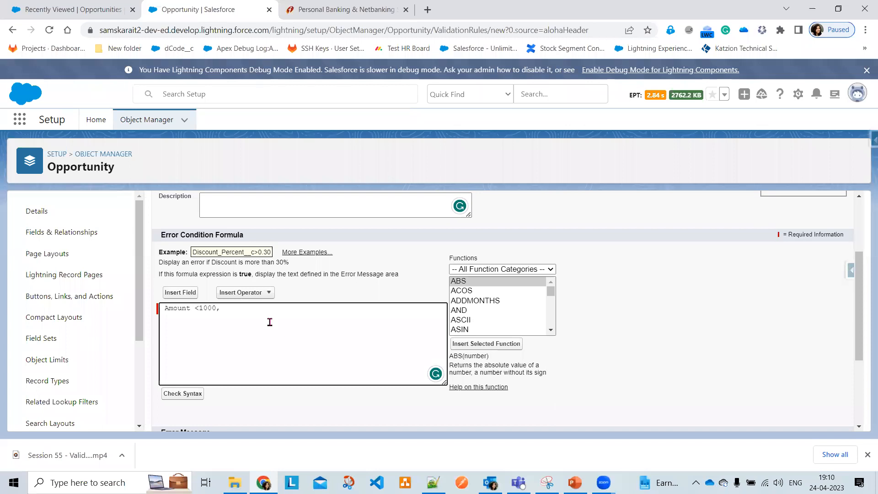
Insert the CASE function template on a new line after Amount <1000
{"action": "key", "text": "Return"}
{"action": "type", "text": "Case"}
{"action": "key", "text": "BackSpace"}
{"action": "key", "text": "BackSpace"}
{"action": "key", "text": "BackSpace"}
{"action": "left_click", "coordinate": [480, 329]}
{"action": "scroll", "coordinate": [480, 329], "scroll_direction": "down", "scroll_amount": 4}
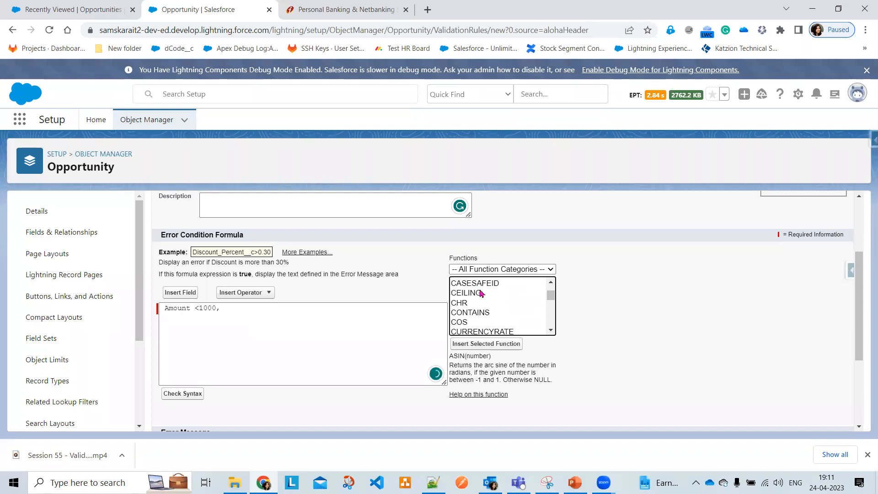
{"action": "scroll", "coordinate": [480, 295], "scroll_direction": "up", "scroll_amount": 1}
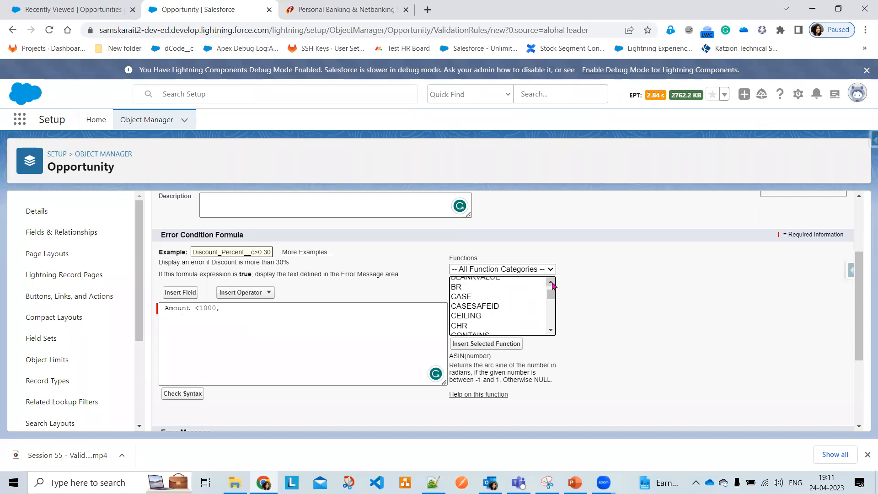
{"action": "left_click", "coordinate": [471, 297]}
{"action": "left_click", "coordinate": [493, 344]}
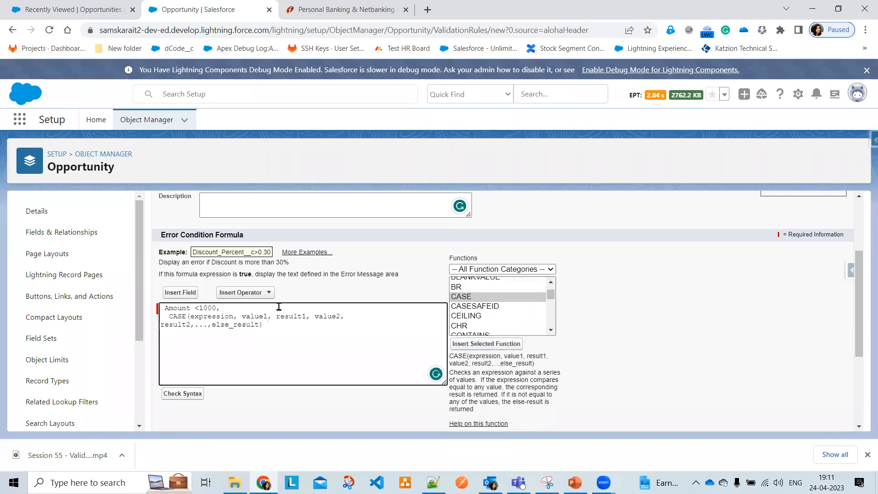
Replace the CASE expression with StageName and delete the value1 placeholder
{"action": "double_click", "coordinate": [204, 316]}
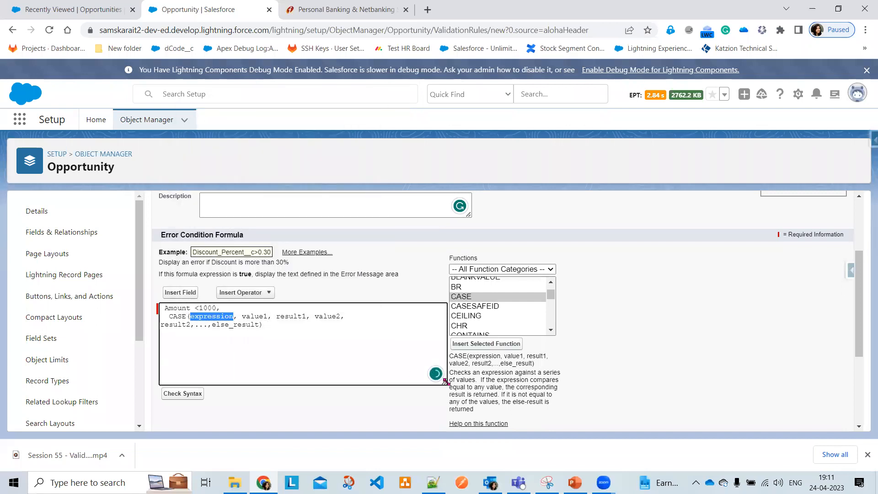
{"action": "type", "text": "StageName"}
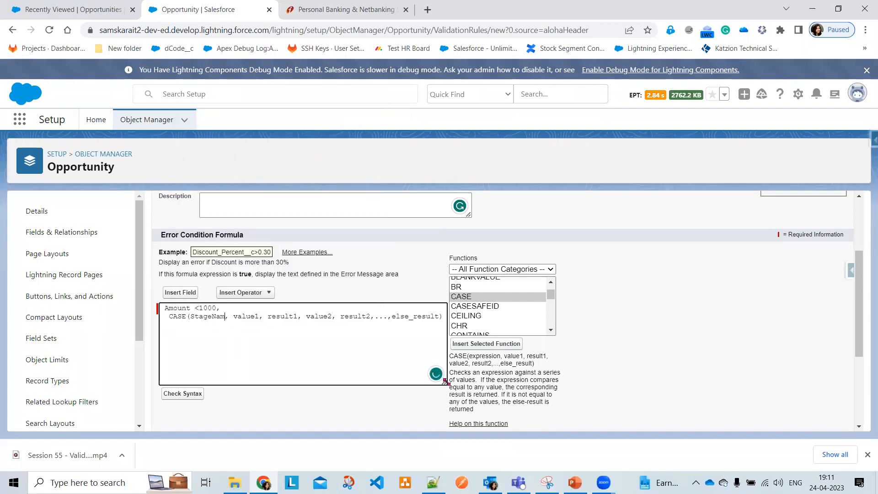
{"action": "double_click", "coordinate": [251, 316]}
{"action": "key", "text": "BackSpace"}
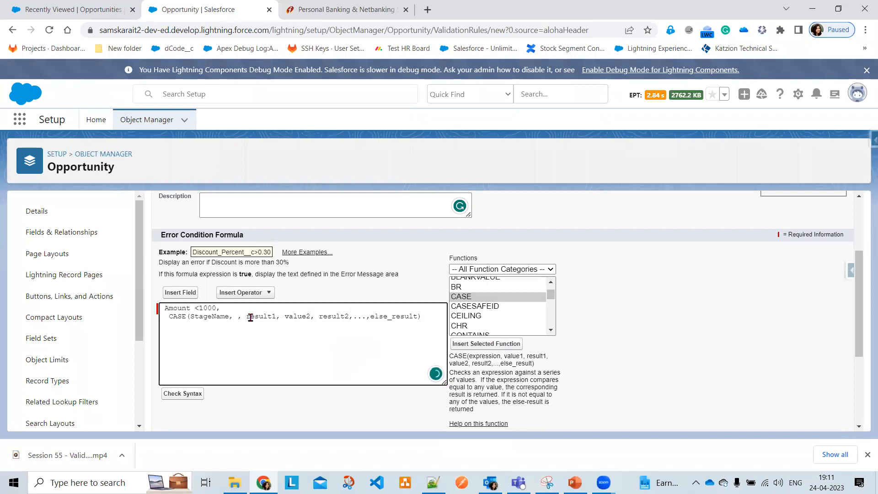
Add the "Prospecting",1 pair to the CASE on its own line
{"action": "key", "text": "Return"}
{"action": "scroll", "coordinate": [250, 317], "scroll_direction": "down", "scroll_amount": 3}
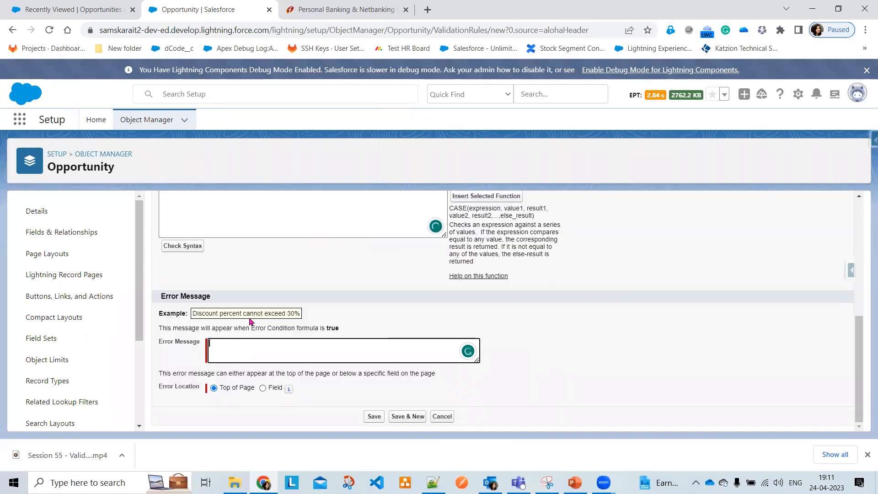
{"action": "scroll", "coordinate": [249, 307], "scroll_direction": "up", "scroll_amount": 1}
{"action": "scroll", "coordinate": [250, 308], "scroll_direction": "up", "scroll_amount": 1}
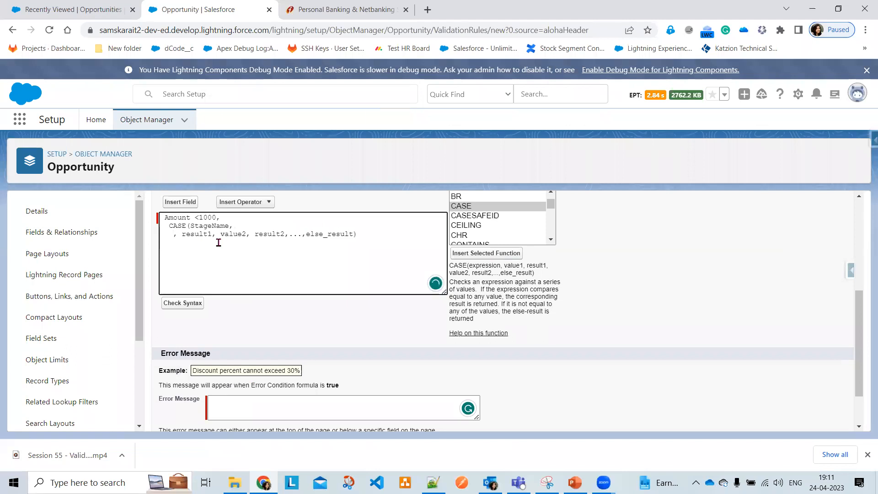
{"action": "type", "text": "\"\""}
{"action": "key", "text": "Left"}
{"action": "type", "text": "Prosp"}
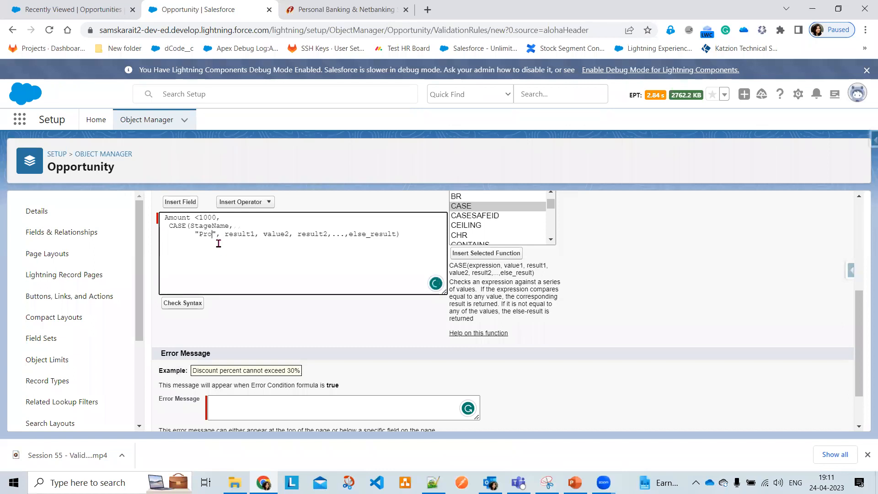
{"action": "type", "text": "ecting"}
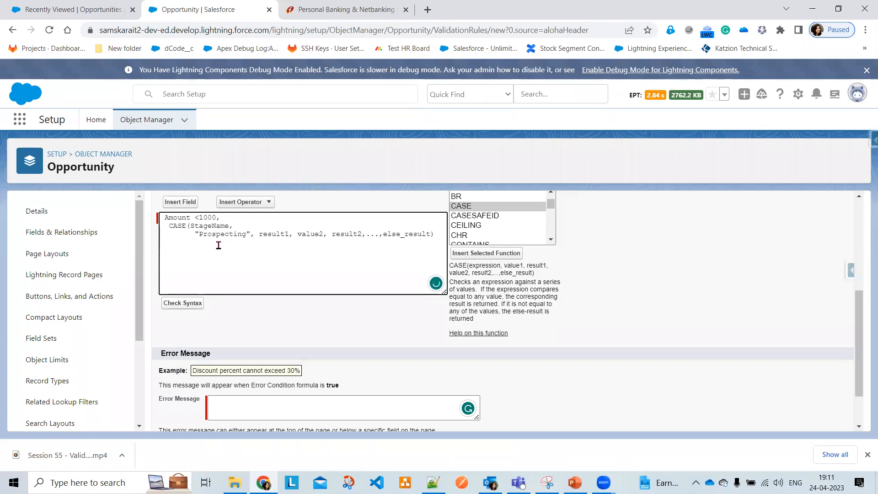
{"action": "key", "text": "shift+Right"}
{"action": "key", "text": "shift+Right"}
{"action": "key", "text": "shift+Right"}
{"action": "key", "text": "shift+Right"}
{"action": "key", "text": "shift+Right"}
{"action": "key", "text": "shift+Right"}
{"action": "type", "text": "1"}
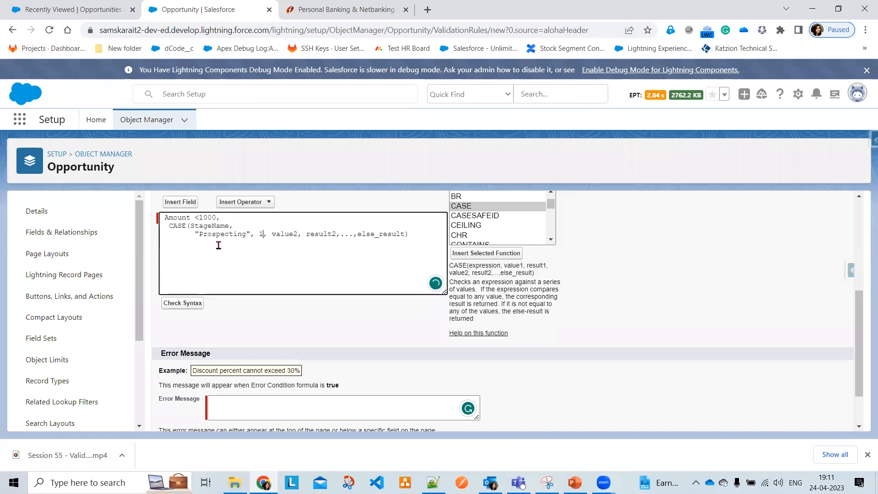
Add the "Qaulification",1 pair on the next line, clearing leftover placeholder text
{"action": "key", "text": "Return"}
{"action": "key", "text": "Tab"}
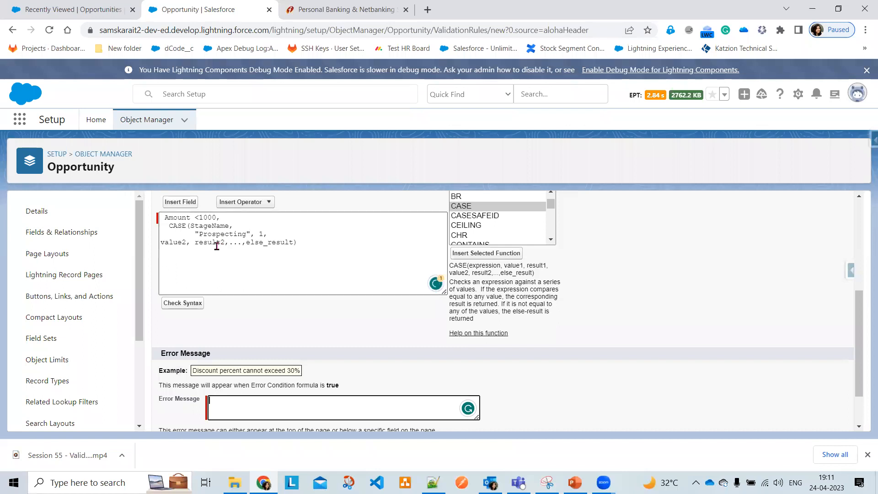
{"action": "key", "text": "shift+Tab"}
{"action": "type", "text": "1,      "}
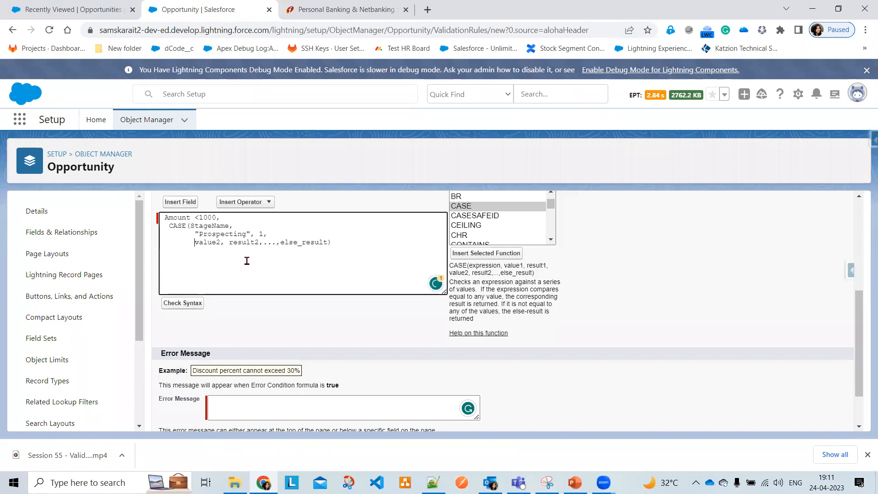
{"action": "type", "text": "   \""}
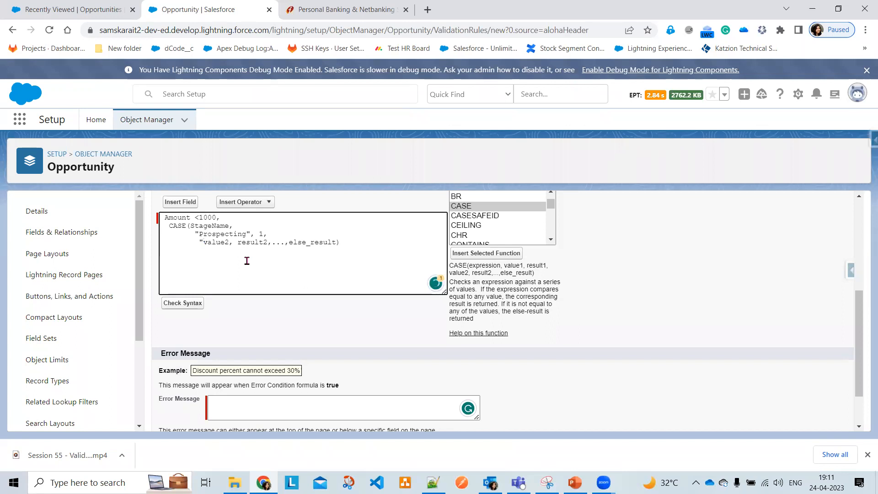
{"action": "type", "text": "Qaulifica"}
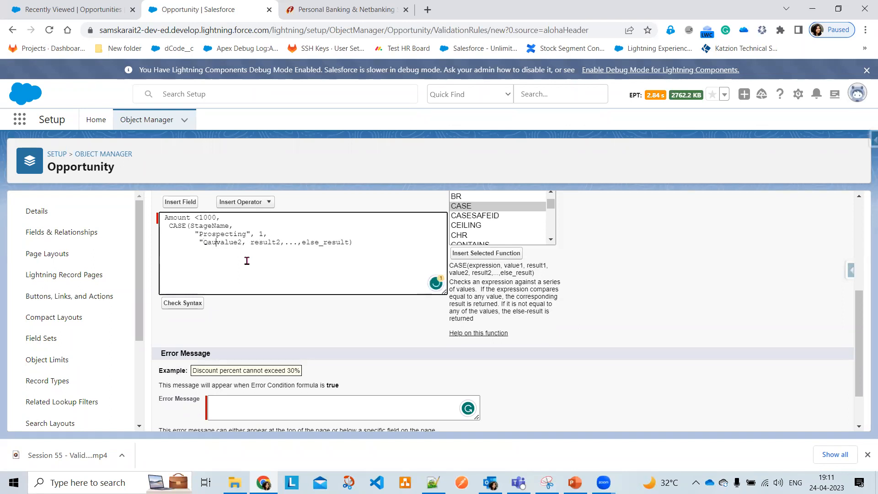
{"action": "type", "text": "tion"}
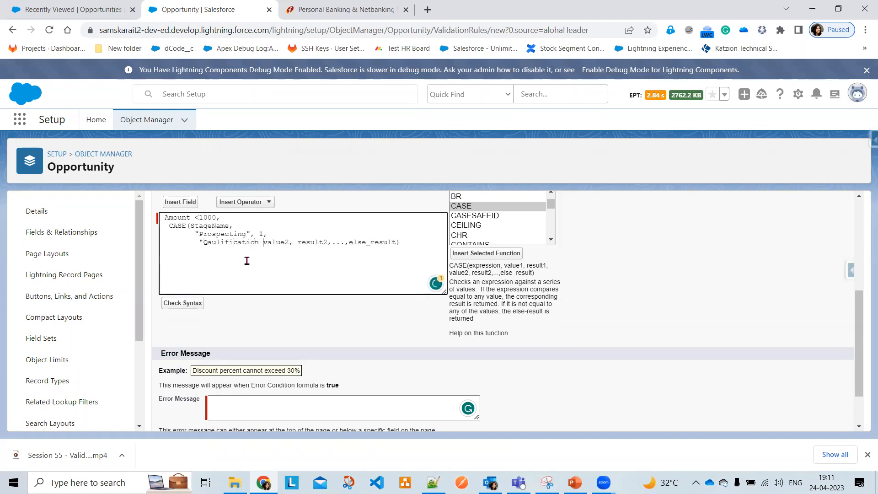
{"action": "key", "text": "Num_Lock"}
{"action": "key", "text": "BackSpace"}
{"action": "key", "text": "Delete"}
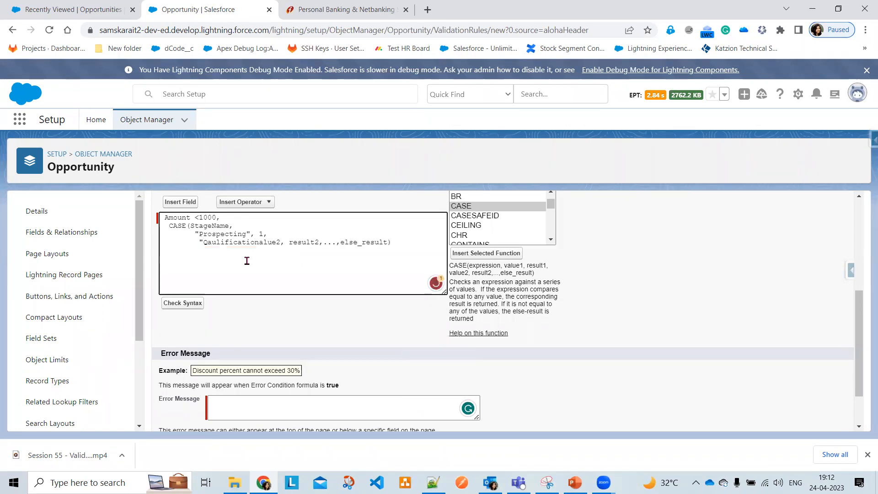
{"action": "type", "text": "\" "}
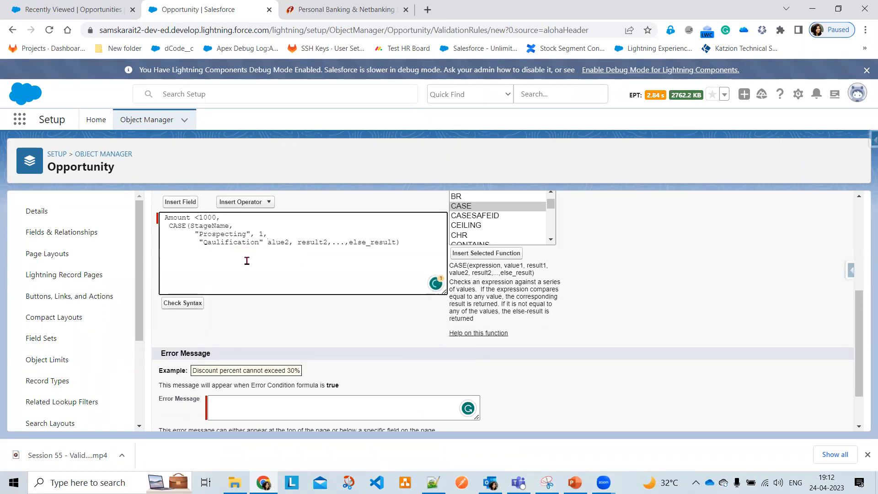
{"action": "type", "text": "1"}
{"action": "key", "text": "BackSpace"}
{"action": "key", "text": "BackSpace"}
{"action": "type", "text": ",1."}
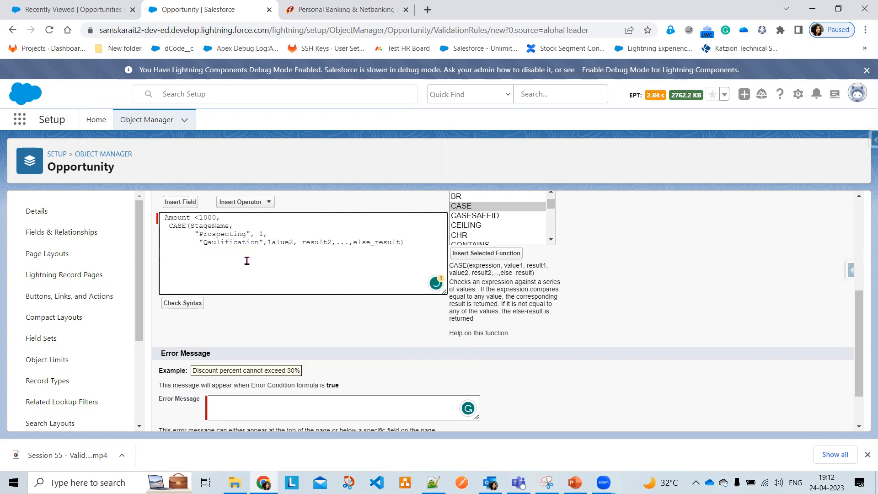
{"action": "key", "text": "BackSpace"}
{"action": "type", "text": ","}
Add the "Need Analysis",1 pair, delete remaining placeholders, and close the CASE on its own line
{"action": "key", "text": "Return"}
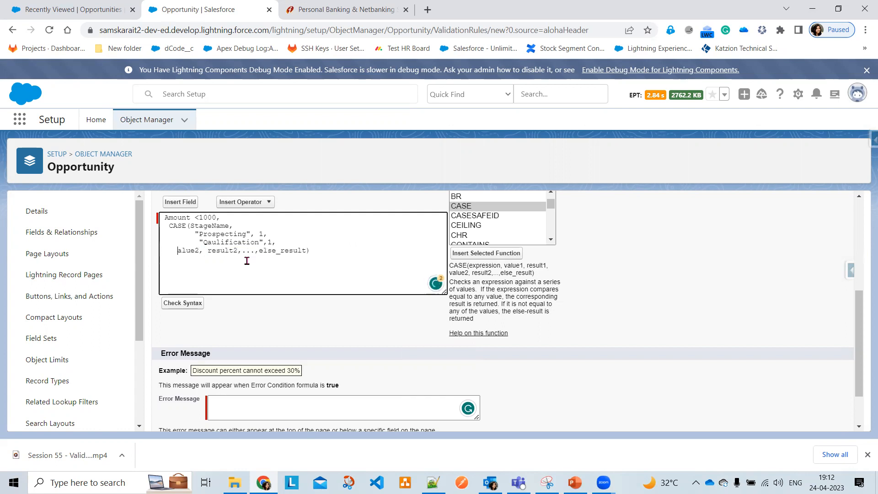
{"action": "type", "text": "\"\""}
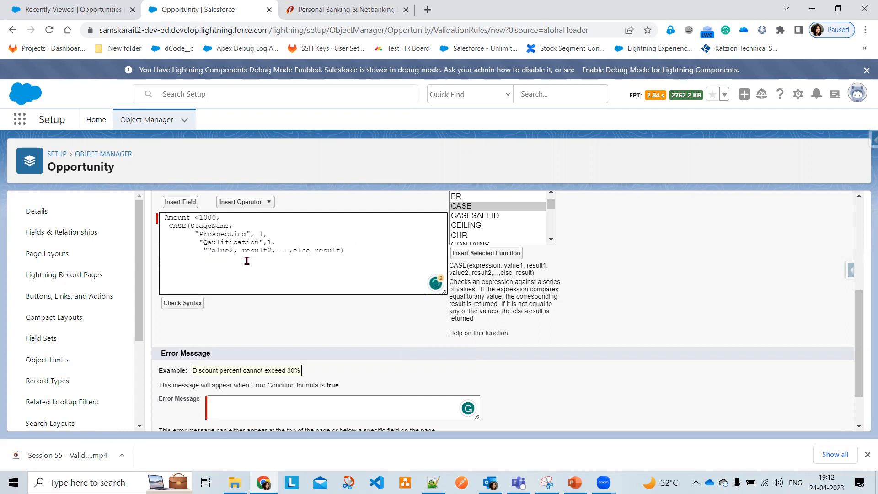
{"action": "type", "text": "Need An"}
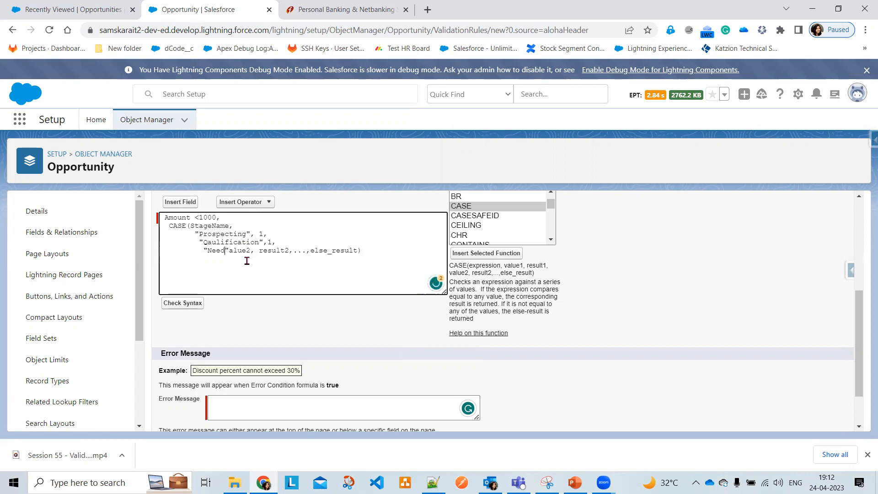
{"action": "type", "text": "alysis"}
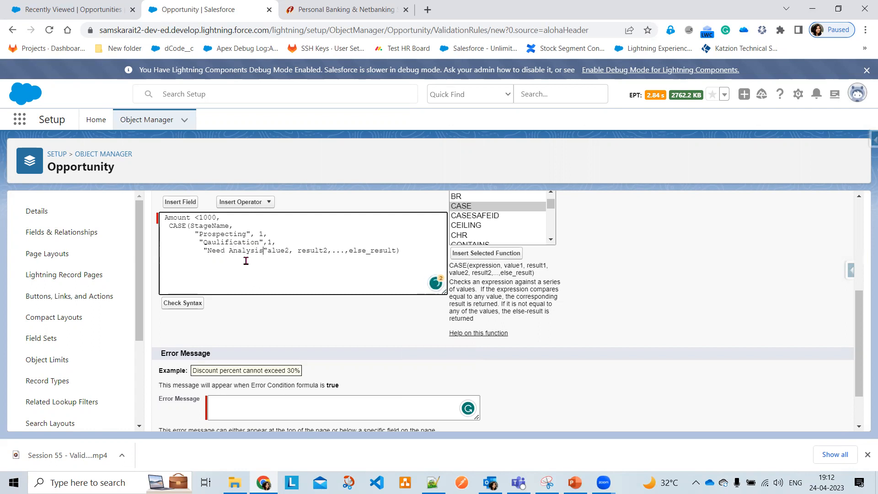
{"action": "type", "text": ",1"}
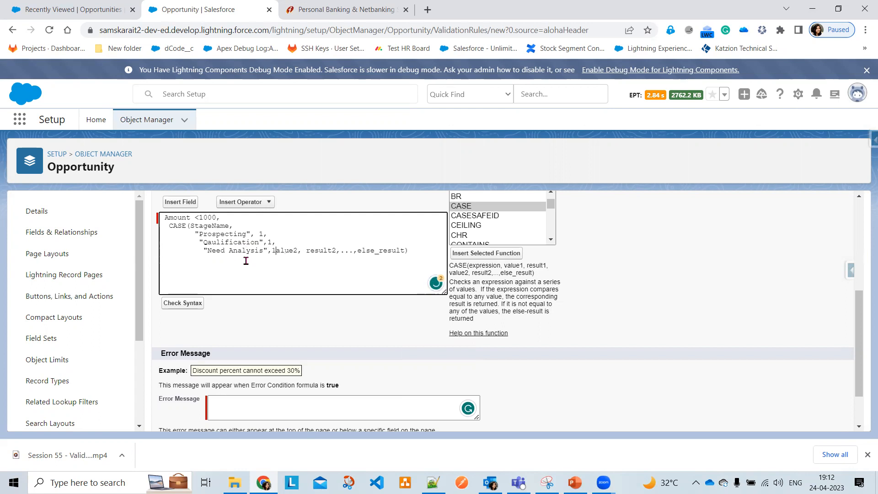
{"action": "key", "text": "Delete"}
{"action": "key", "text": "Delete"}
{"action": "key", "text": "Delete"}
{"action": "key", "text": "Delete"}
{"action": "key", "text": "Delete"}
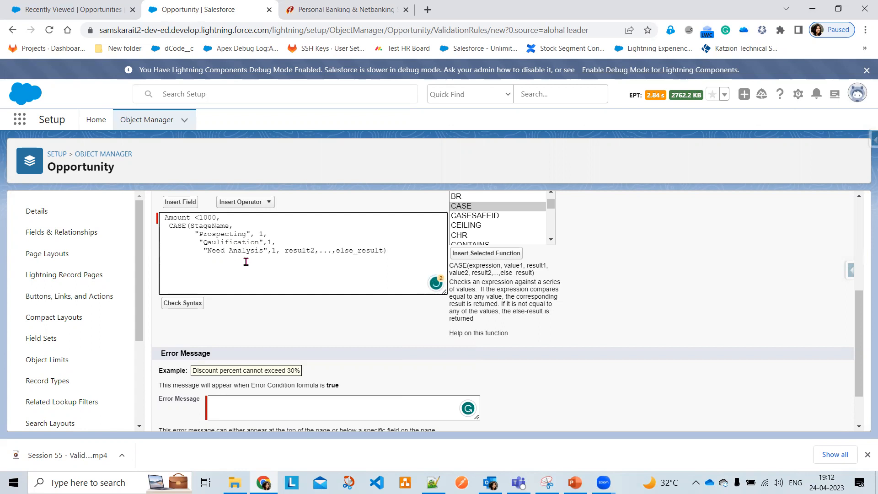
{"action": "key", "text": "Delete"}
{"action": "key", "text": "Delete"}
{"action": "key", "text": "Delete"}
{"action": "key", "text": "Delete"}
{"action": "key", "text": "Delete"}
{"action": "key", "text": "Delete"}
{"action": "key", "text": "Delete"}
{"action": "key", "text": "Delete"}
{"action": "key", "text": "Delete"}
{"action": "key", "text": "Delete"}
{"action": "key", "text": "Delete"}
{"action": "key", "text": "Delete"}
{"action": "key", "text": "Delete"}
{"action": "key", "text": "Delete"}
{"action": "key", "text": "Delete"}
{"action": "key", "text": "Delete"}
{"action": "key", "text": "Delete"}
{"action": "key", "text": "Delete"}
{"action": "key", "text": "Delete"}
{"action": "key", "text": "Delete"}
{"action": "key", "text": "Delete"}
{"action": "key", "text": "Delete"}
{"action": "key", "text": "Return"}
Check the formula syntax, inspect the stage lines after the 'Extra ,' error, and select the whole formula
{"action": "left_click", "coordinate": [175, 311]}
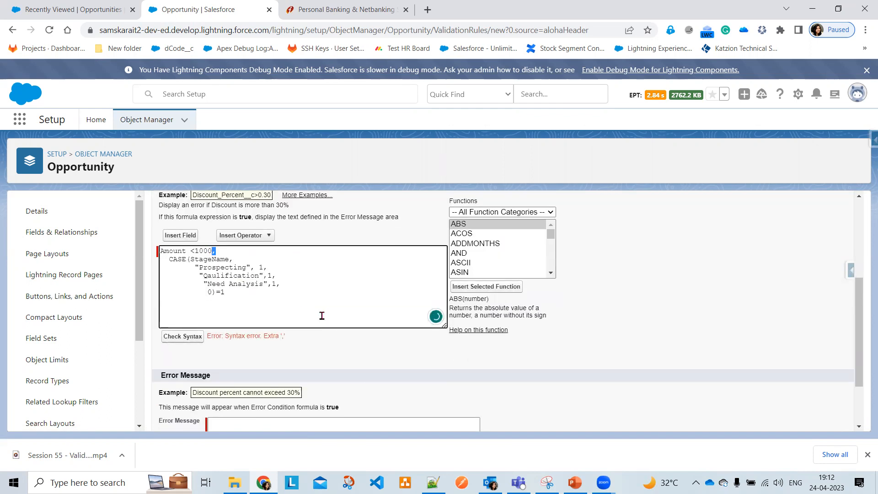
{"action": "left_click", "coordinate": [293, 284]}
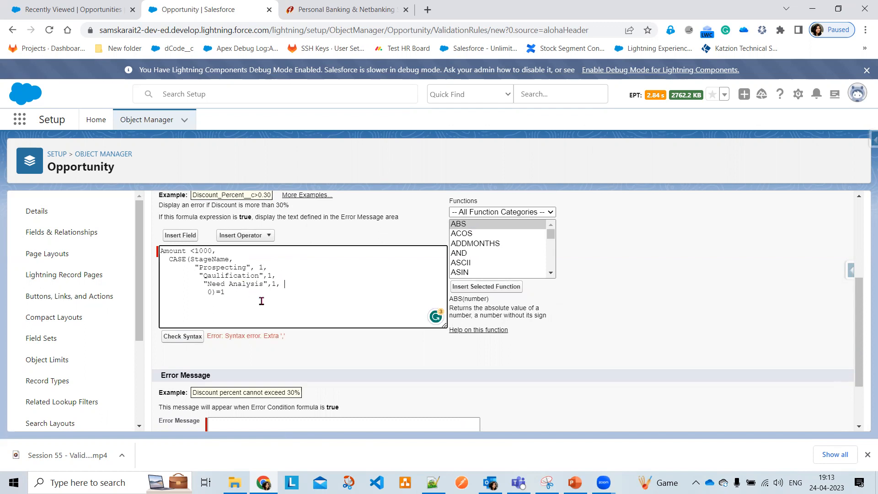
{"action": "left_click", "coordinate": [282, 274]}
{"action": "key", "text": "ctrl+a"}
{"action": "key", "text": "ctrl+c"}
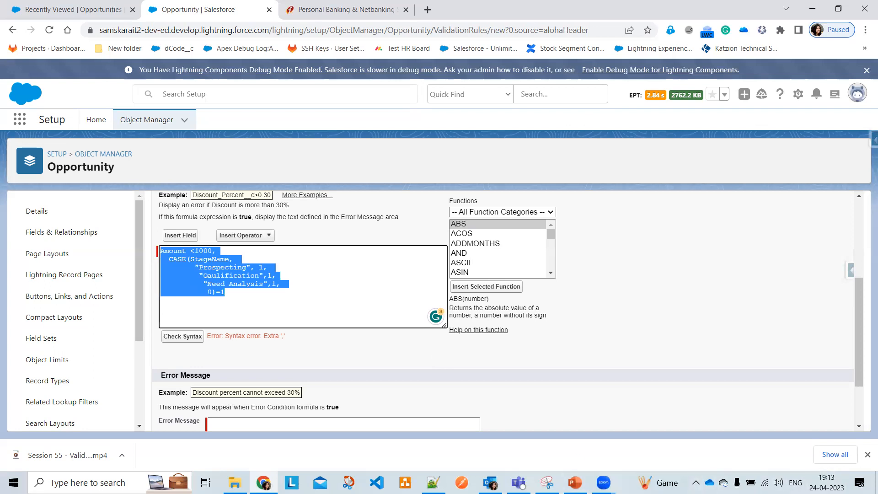
Paste the formula into a new blank Notepad++ tab
{"action": "left_click", "coordinate": [433, 483]}
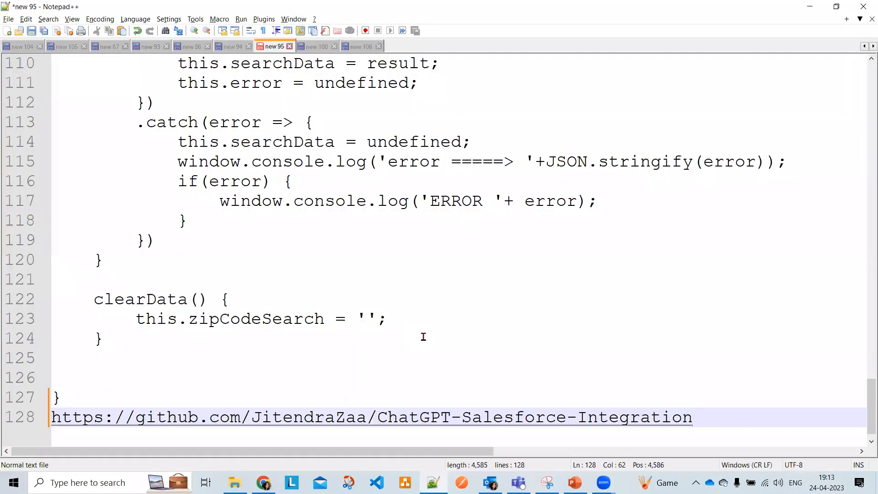
{"action": "left_click", "coordinate": [7, 31]}
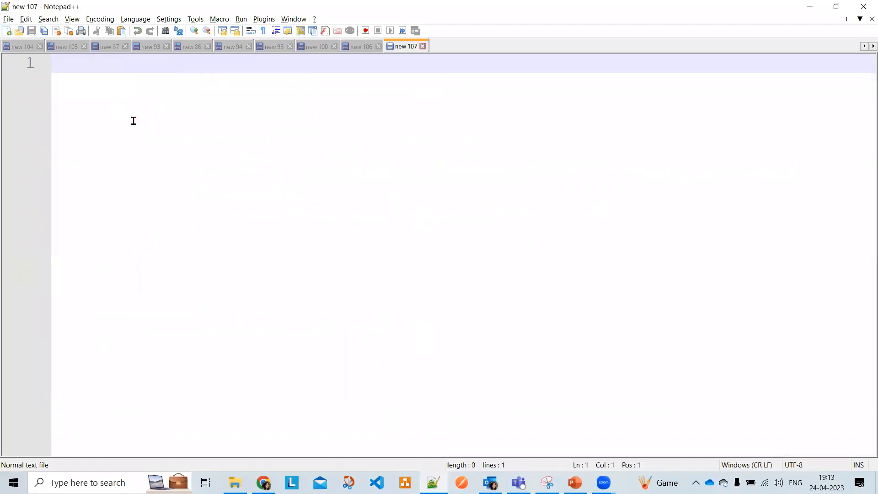
{"action": "key", "text": "ctrl+v"}
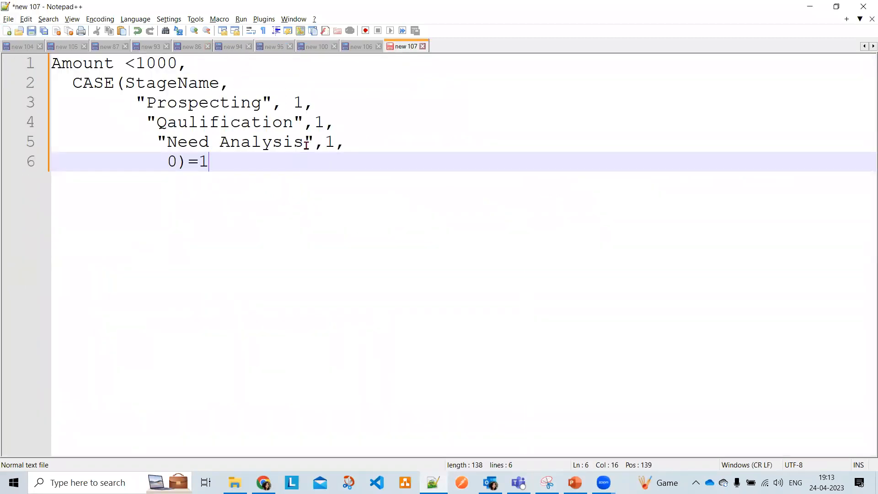
Inspect StageName, Prospecting and Qaulification in Notepad++, then go back to Salesforce
{"action": "left_click", "coordinate": [128, 83]}
{"action": "left_click", "coordinate": [159, 85]}
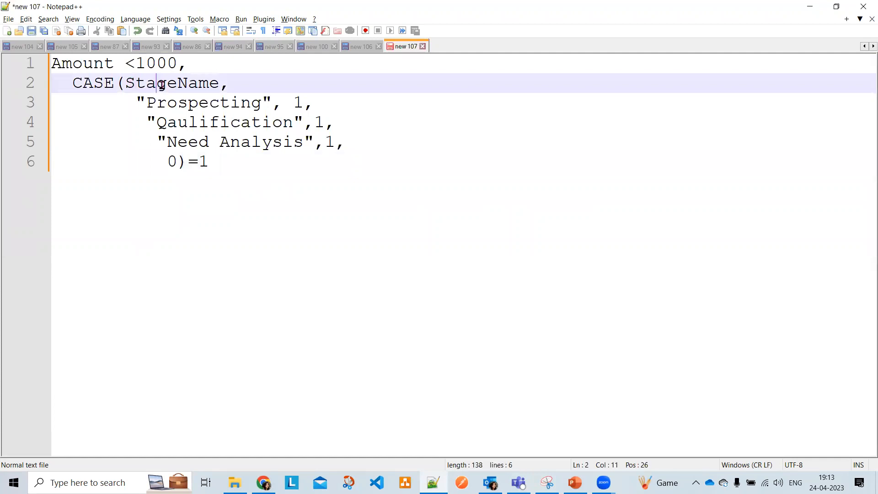
{"action": "double_click", "coordinate": [163, 87]}
{"action": "left_click", "coordinate": [248, 87]}
{"action": "left_click", "coordinate": [174, 102]}
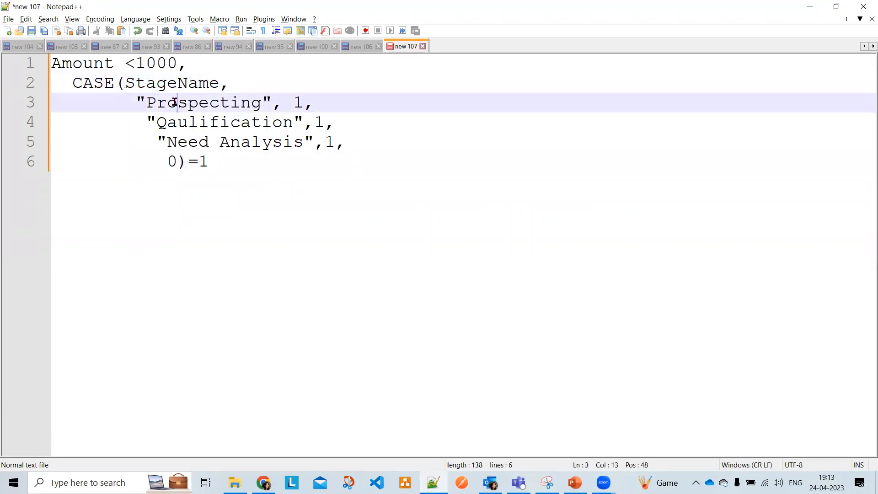
{"action": "double_click", "coordinate": [174, 103]}
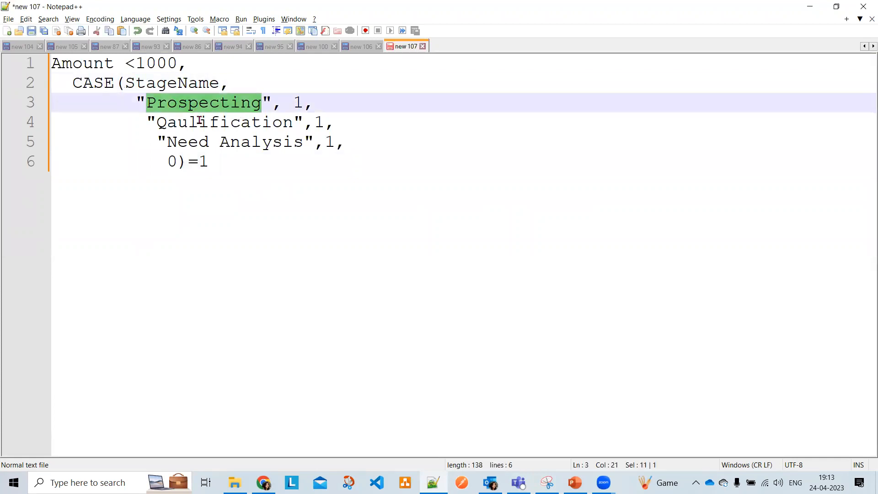
{"action": "left_click", "coordinate": [200, 123]}
{"action": "double_click", "coordinate": [200, 128]}
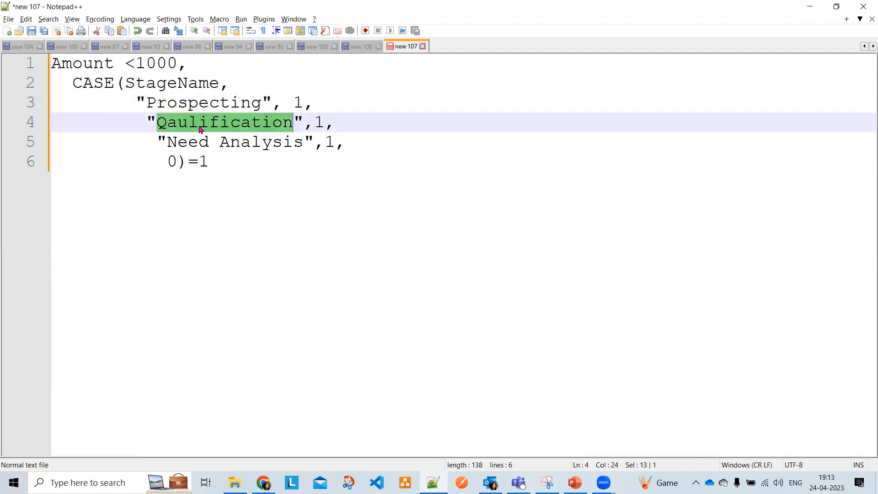
{"action": "left_click", "coordinate": [304, 123]}
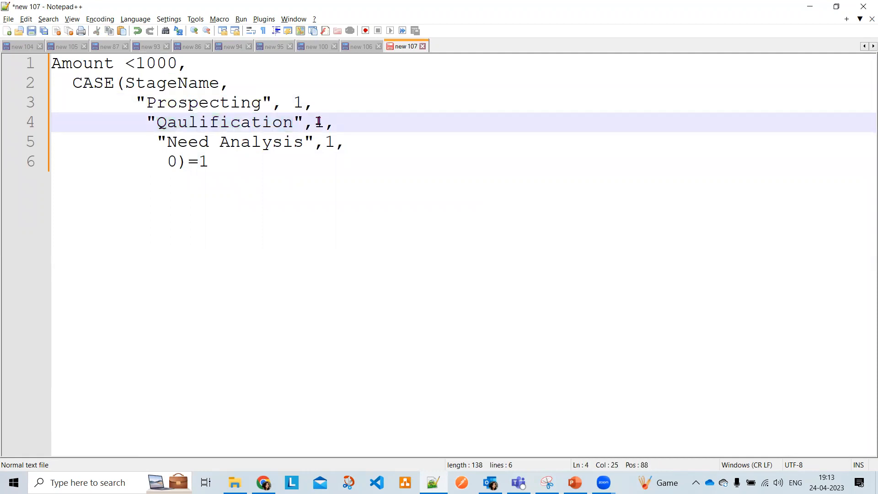
{"action": "left_click", "coordinate": [360, 131]}
{"action": "key", "text": "alt+Tab"}
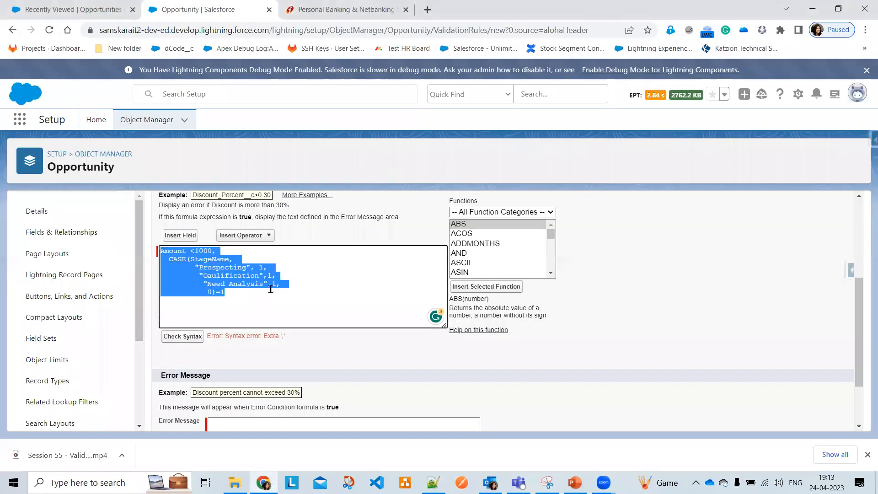
Deselect the formula and recheck its syntax, which still reports an extra ','
{"action": "left_click", "coordinate": [287, 276]}
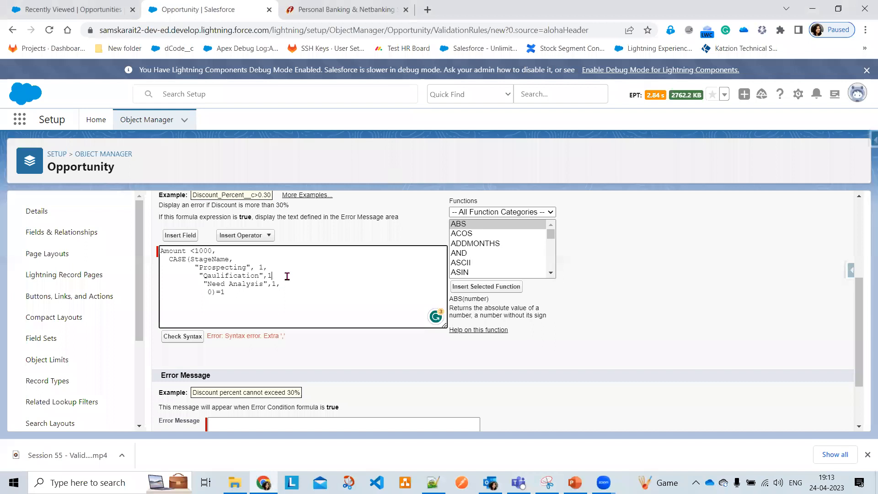
{"action": "left_click", "coordinate": [176, 337]}
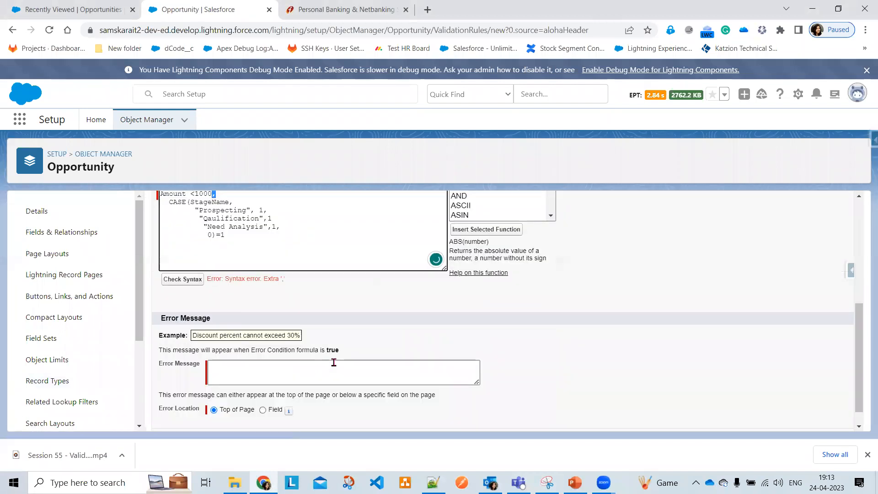
{"action": "left_click", "coordinate": [284, 226]}
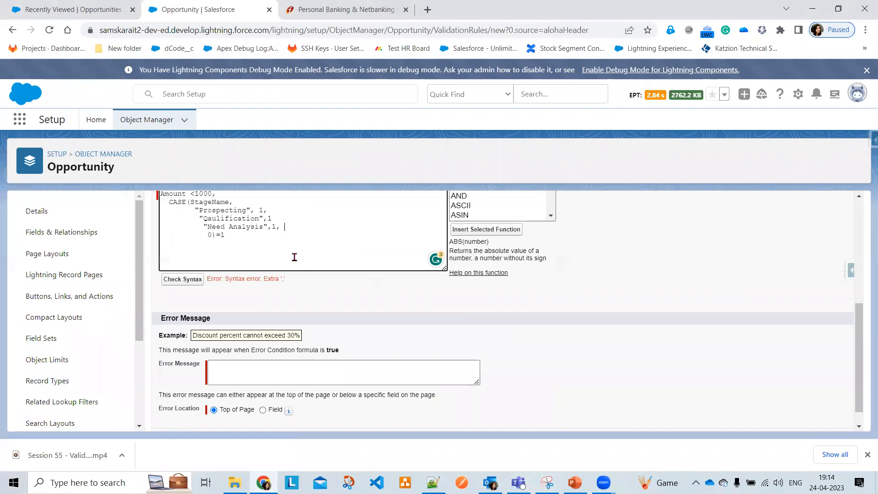
{"action": "scroll", "coordinate": [328, 316], "scroll_direction": "up", "scroll_amount": 3}
{"action": "left_click", "coordinate": [181, 364]}
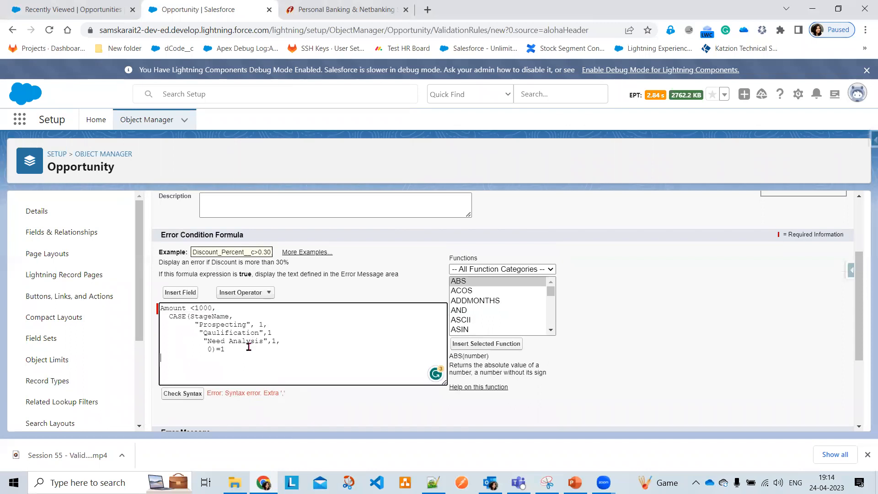
{"action": "scroll", "coordinate": [490, 314], "scroll_direction": "down", "scroll_amount": 4}
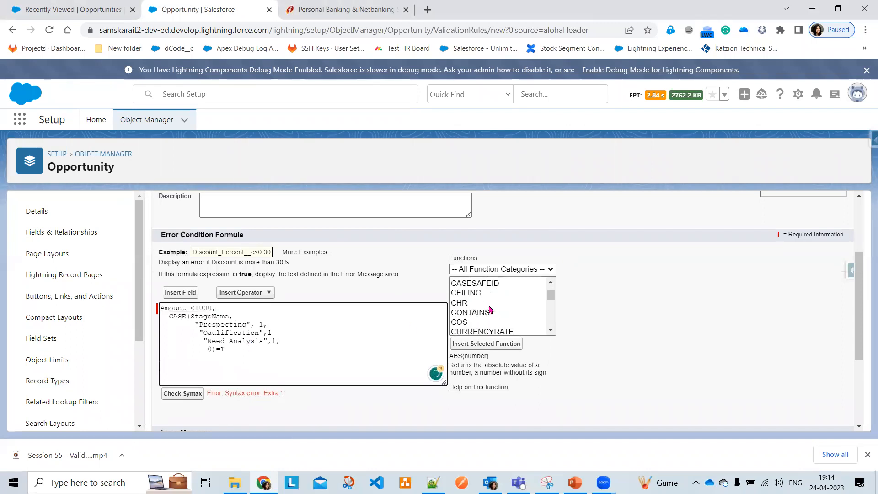
Insert a sample CASE template and compare its placeholders with the Prospecting, Qaulification and Need Analysis values
{"action": "scroll", "coordinate": [489, 306], "scroll_direction": "up", "scroll_amount": 2}
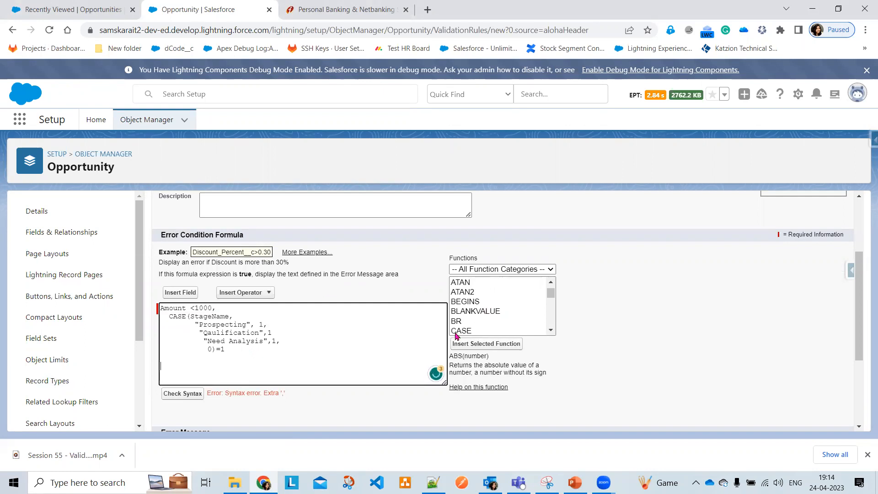
{"action": "left_click", "coordinate": [454, 330]}
{"action": "left_click", "coordinate": [475, 348]}
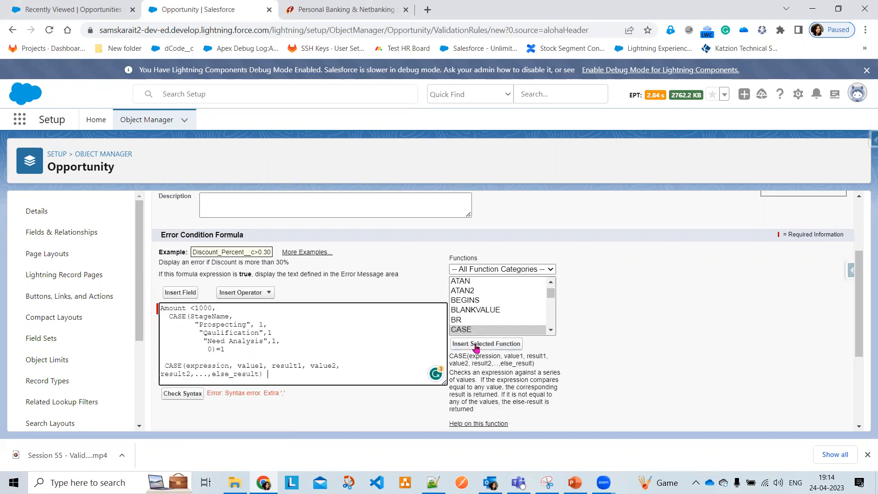
{"action": "double_click", "coordinate": [210, 365]}
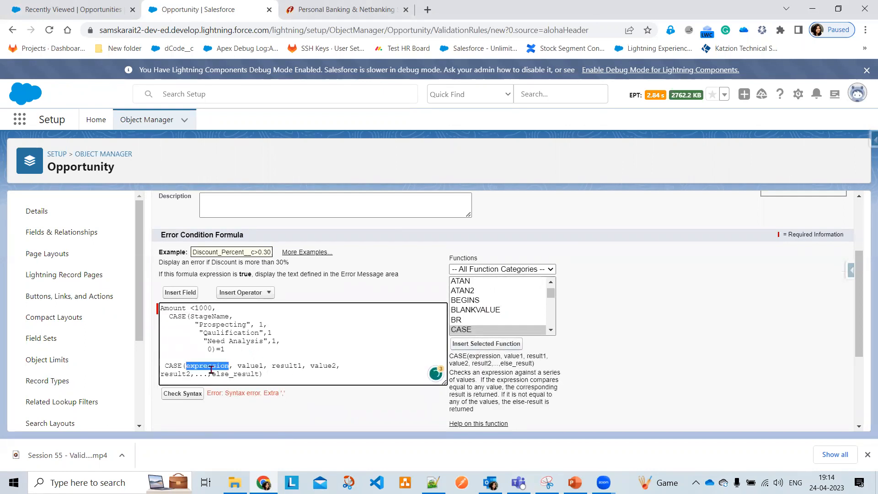
{"action": "double_click", "coordinate": [247, 366]}
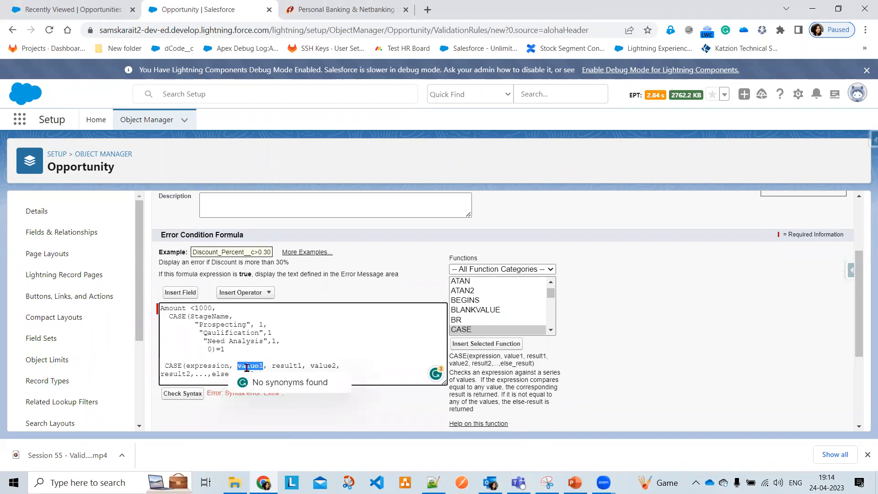
{"action": "double_click", "coordinate": [287, 365]}
{"action": "double_click", "coordinate": [214, 324]}
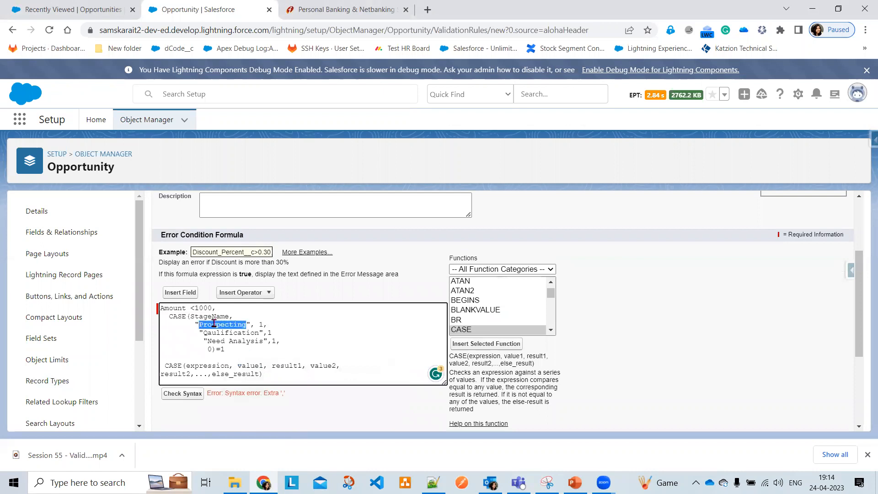
{"action": "double_click", "coordinate": [231, 341]}
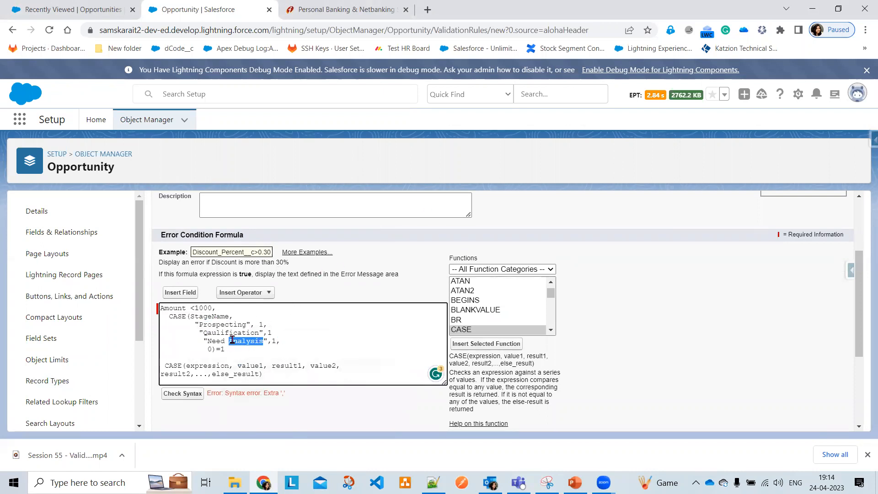
{"action": "double_click", "coordinate": [211, 332]}
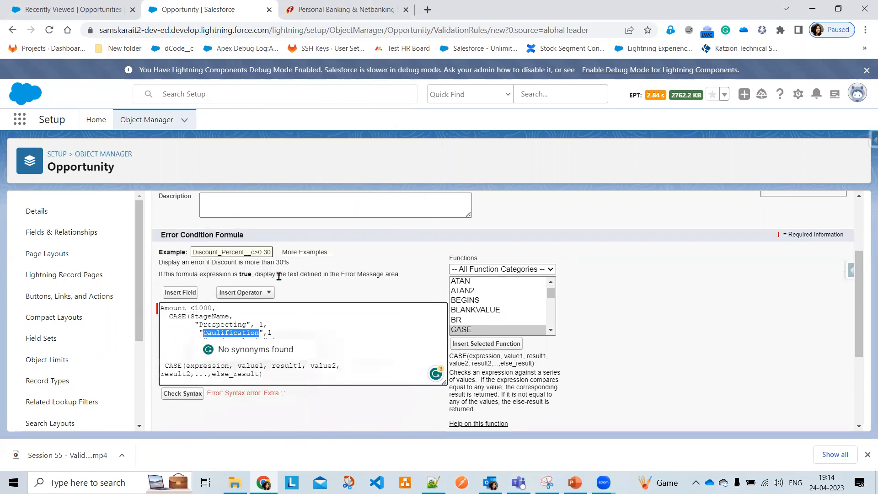
{"action": "scroll", "coordinate": [287, 331], "scroll_direction": "down", "scroll_amount": 1}
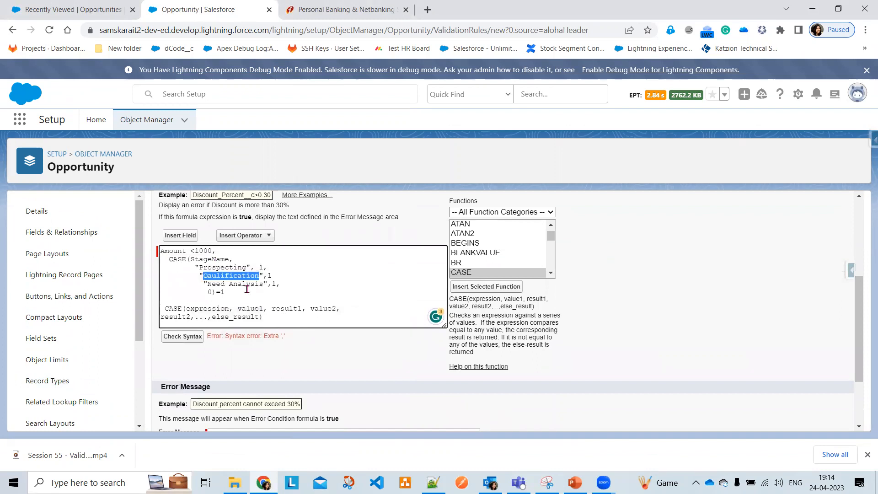
Add '1,' after Need Analysis and a comma after Qaulification, then delete the sample CASE template
{"action": "double_click", "coordinate": [246, 284]}
{"action": "left_click", "coordinate": [275, 285]}
{"action": "type", "text": "1,"}
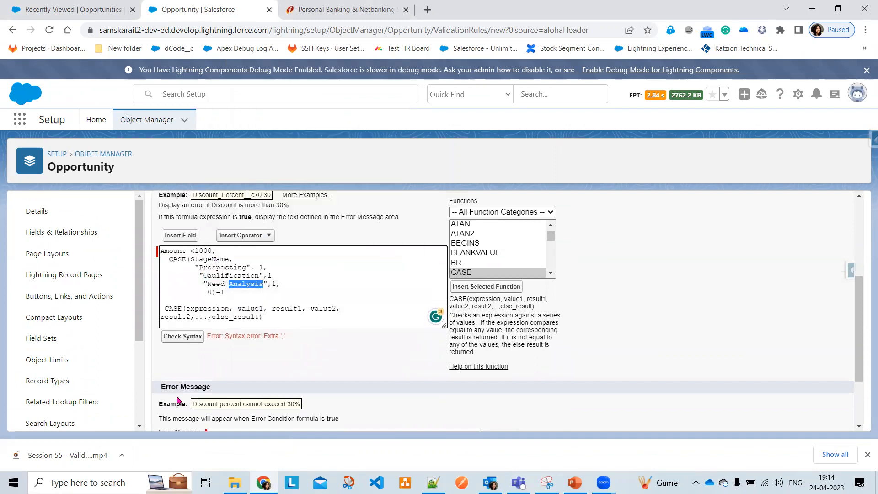
{"action": "left_click", "coordinate": [320, 273]}
{"action": "type", "text": ","}
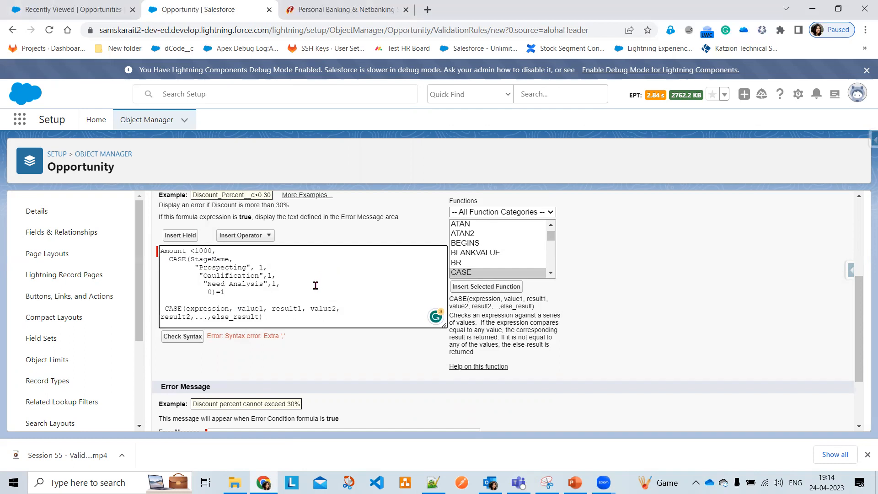
{"action": "left_click_drag", "start_coordinate": [280, 314], "coordinate": [152, 309]}
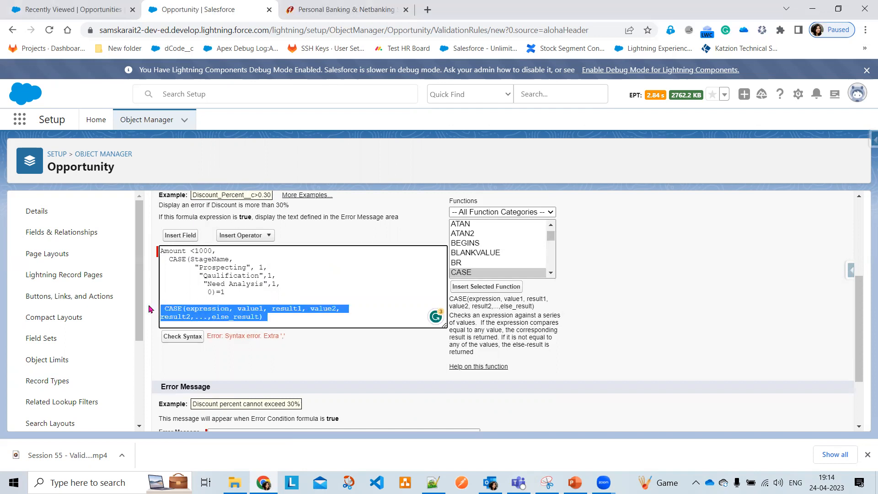
{"action": "key", "text": "BackSpace"}
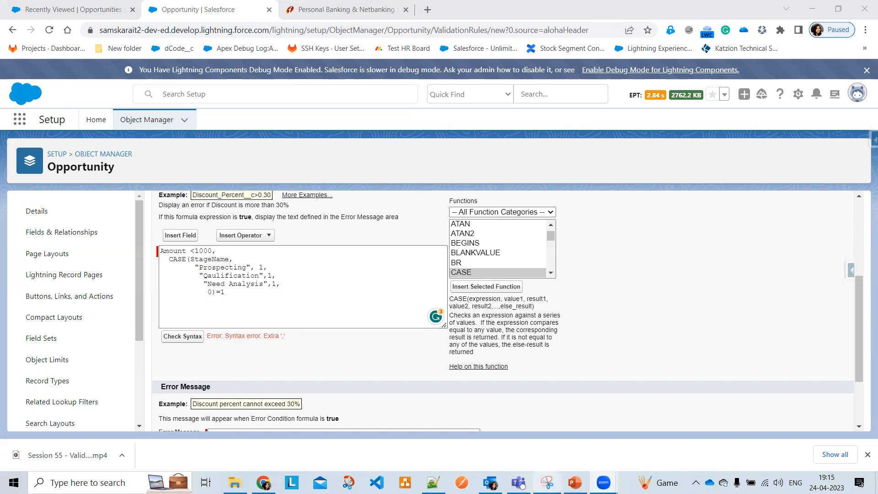
{"action": "left_click", "coordinate": [229, 268]}
{"action": "double_click", "coordinate": [230, 268]}
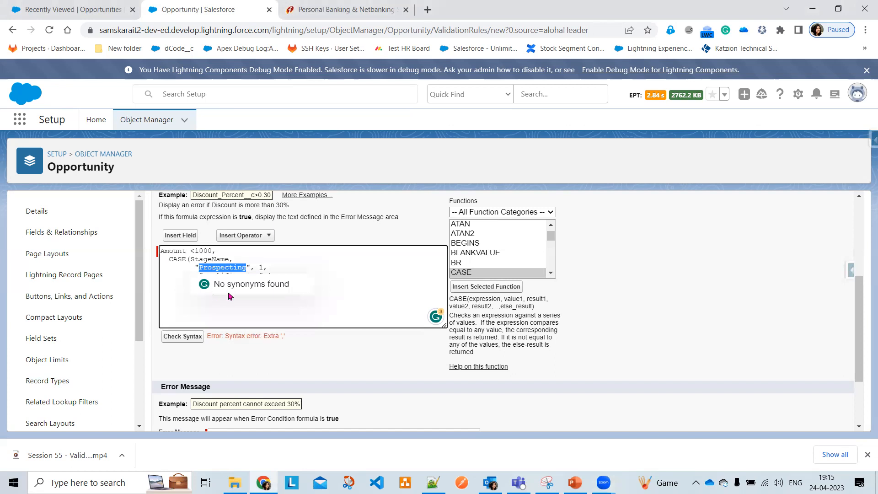
{"action": "left_click", "coordinate": [272, 267]}
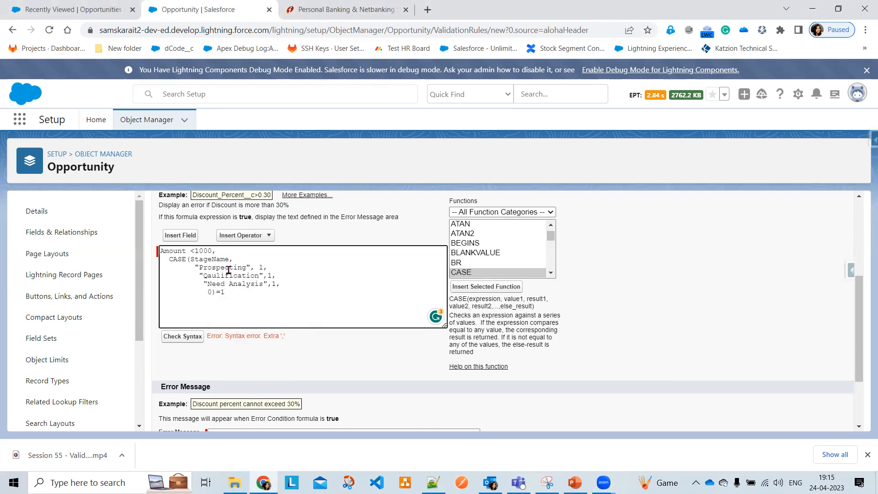
{"action": "double_click", "coordinate": [230, 273]}
{"action": "left_click", "coordinate": [289, 273]}
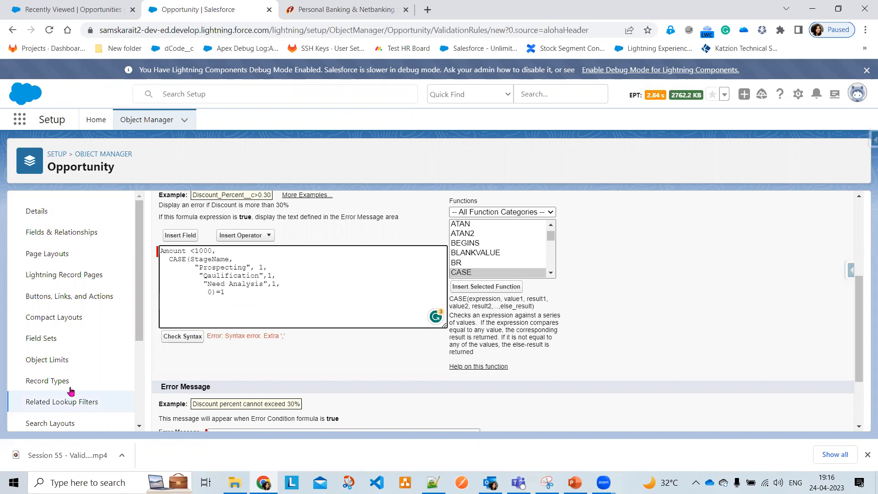
Delete the entire CASE block, leaving Amount <1000, and run a syntax check that passes
{"action": "double_click", "coordinate": [172, 252]}
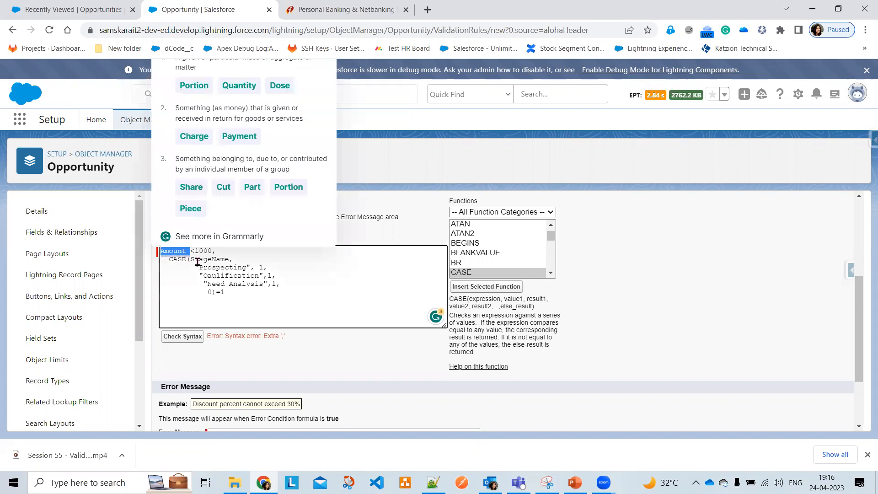
{"action": "left_click", "coordinate": [236, 269]}
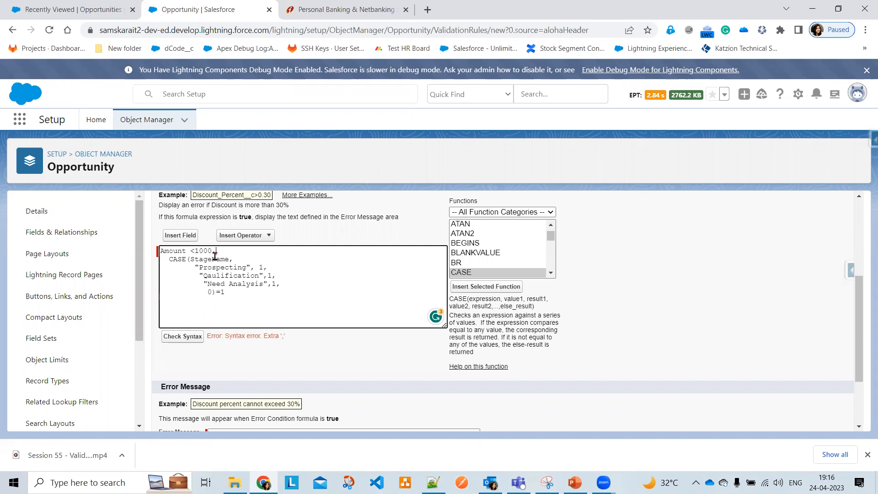
{"action": "left_click_drag", "start_coordinate": [233, 289], "coordinate": [157, 262]}
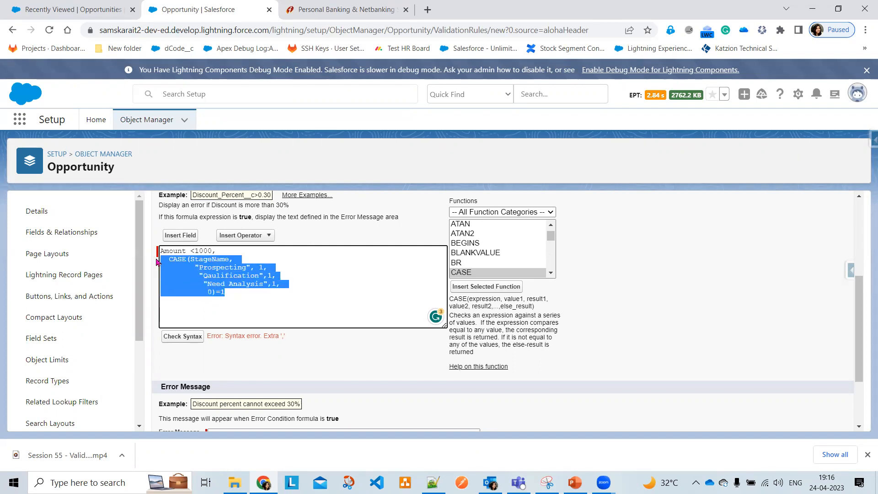
{"action": "key", "text": "BackSpace"}
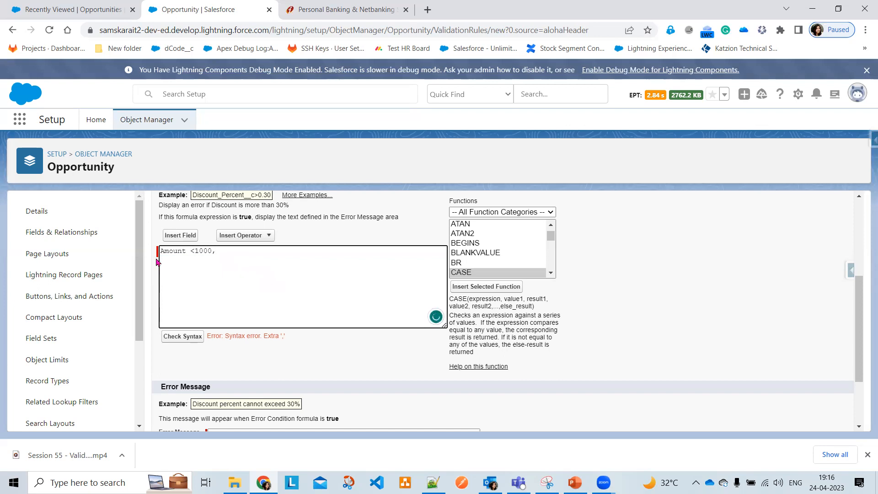
{"action": "left_click", "coordinate": [190, 336]}
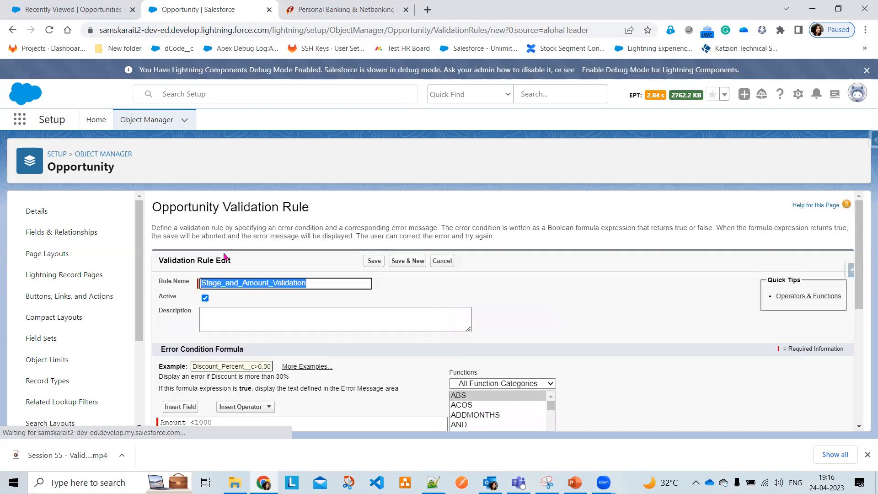
Add a comma back after Amount <1000 in the formula
{"action": "scroll", "coordinate": [259, 351], "scroll_direction": "down", "scroll_amount": 4}
{"action": "scroll", "coordinate": [226, 250], "scroll_direction": "up", "scroll_amount": 1}
{"action": "left_click", "coordinate": [226, 251]}
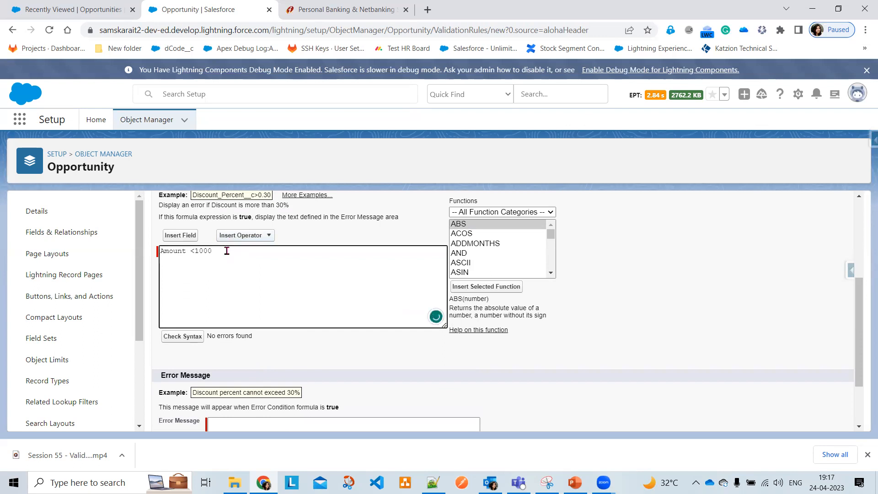
{"action": "type", "text": ","}
{"action": "scroll", "coordinate": [491, 263], "scroll_direction": "down", "scroll_amount": 2}
Insert a CASE(StageName, ...) template on its own line after Amount <1000
{"action": "left_click", "coordinate": [470, 271]}
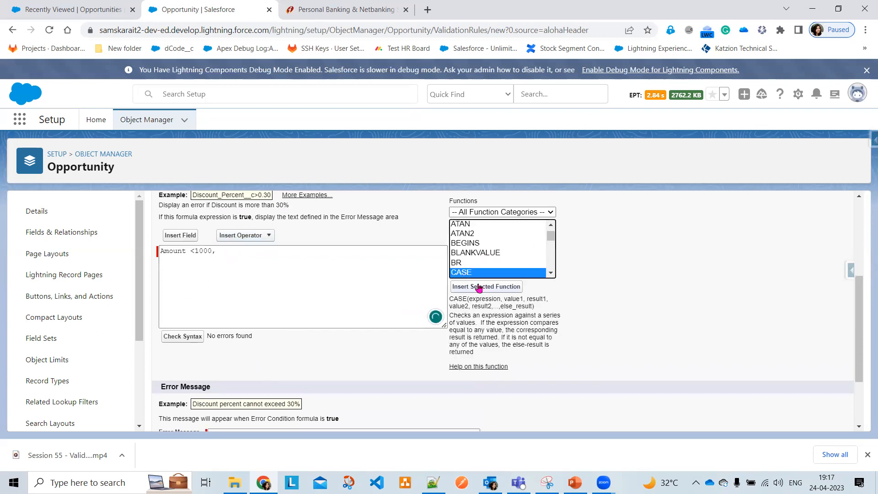
{"action": "left_click", "coordinate": [476, 286]}
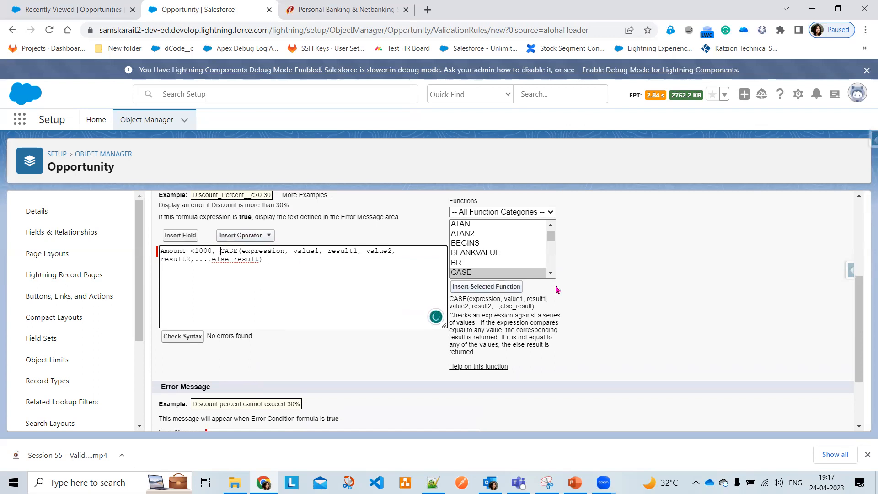
{"action": "key", "text": "Return"}
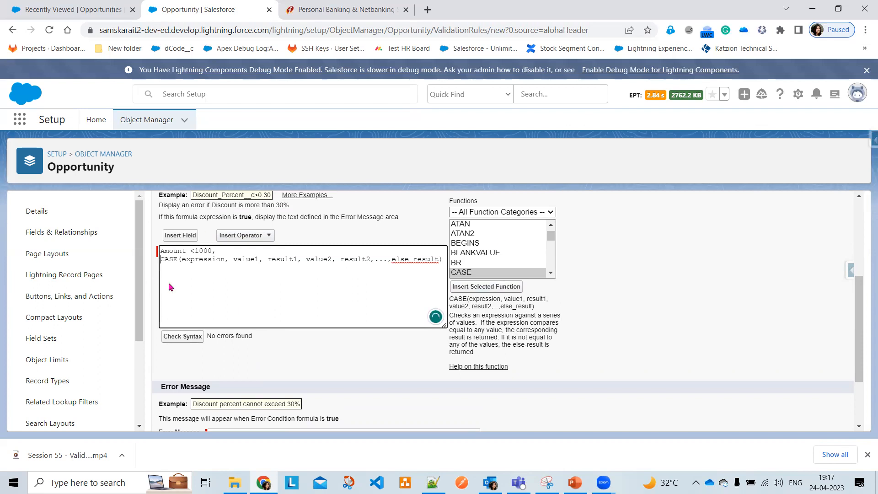
{"action": "double_click", "coordinate": [212, 261]}
{"action": "type", "text": "Stage"}
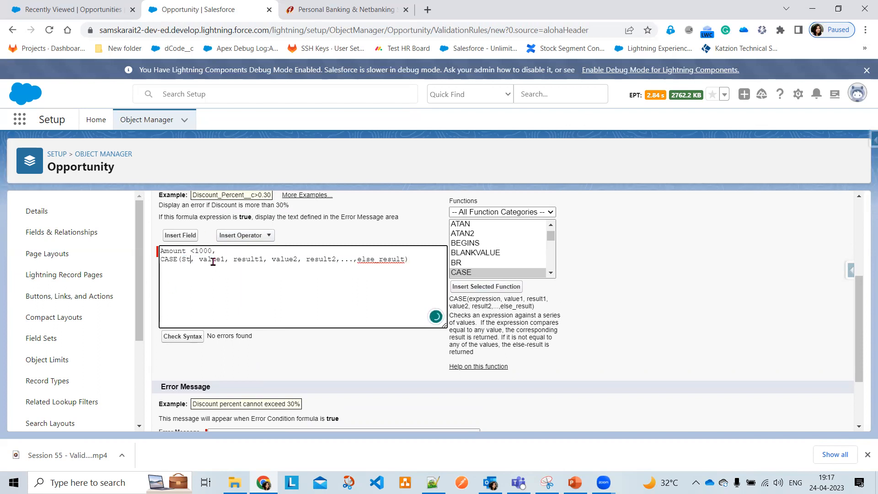
{"action": "type", "text": "Name"}
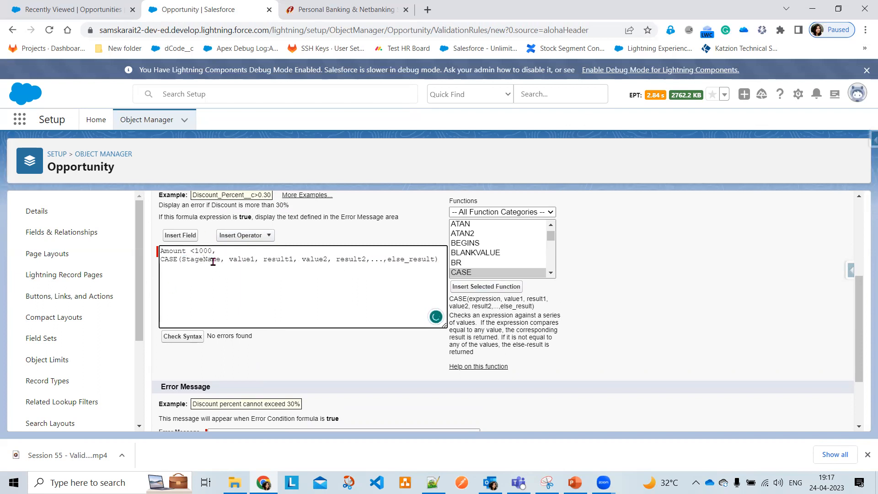
{"action": "left_click", "coordinate": [228, 260]}
{"action": "key", "text": "Return"}
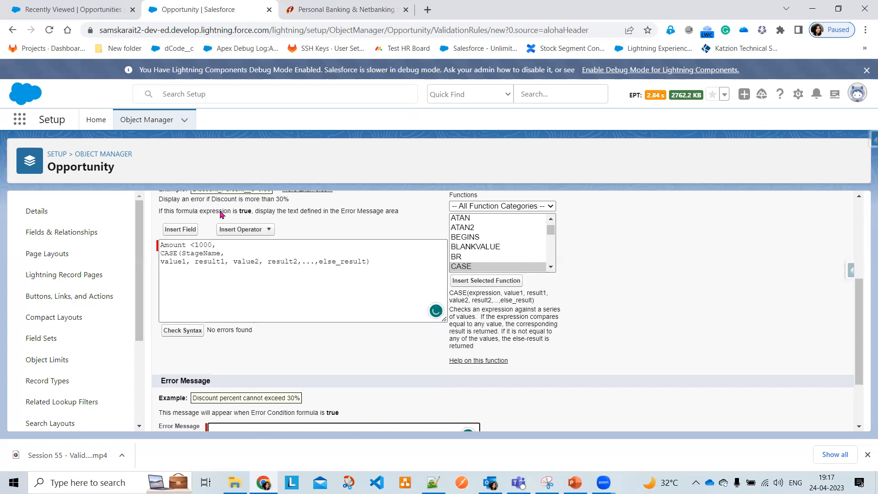
Make the "Prospecting" stage return 1 in the CASE function
{"action": "double_click", "coordinate": [167, 262]}
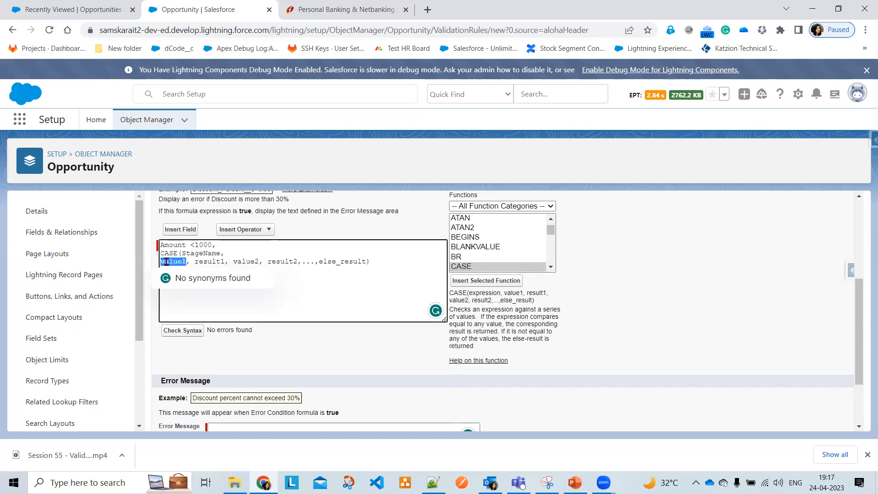
{"action": "type", "text": "\""}
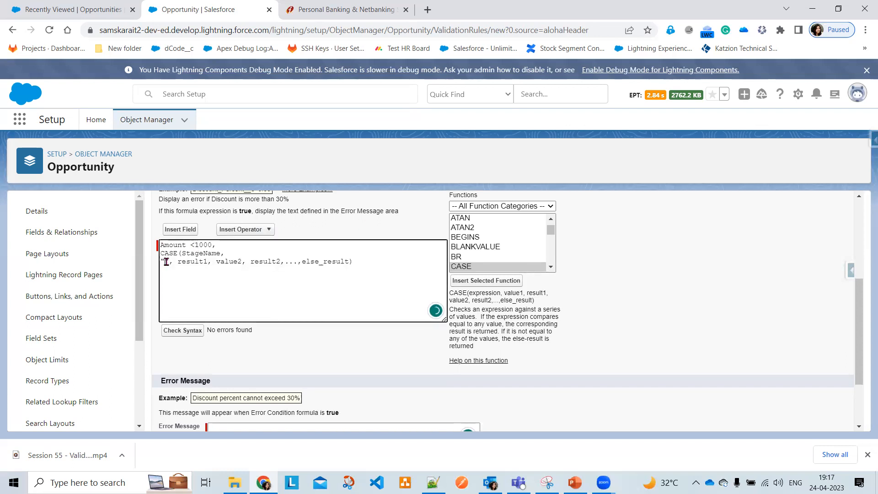
{"action": "type", "text": "Prospecting"}
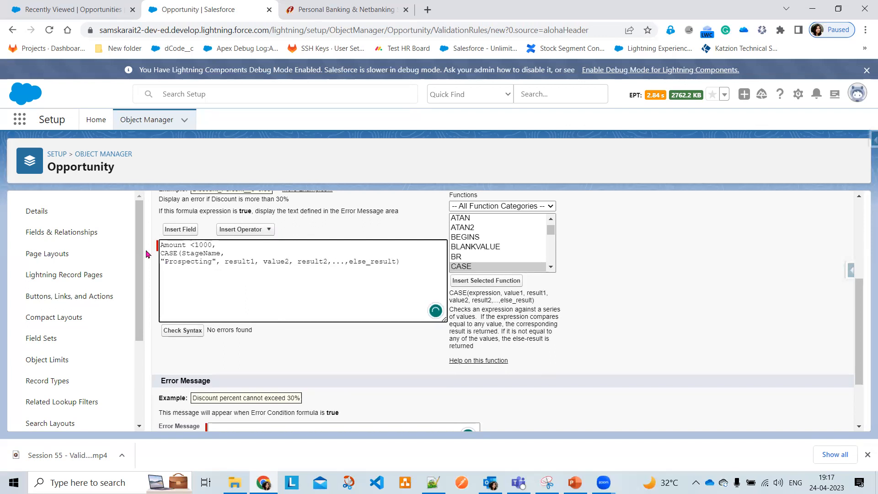
{"action": "double_click", "coordinate": [240, 263]}
{"action": "key", "text": "BackSpace"}
{"action": "type", "text": "1"}
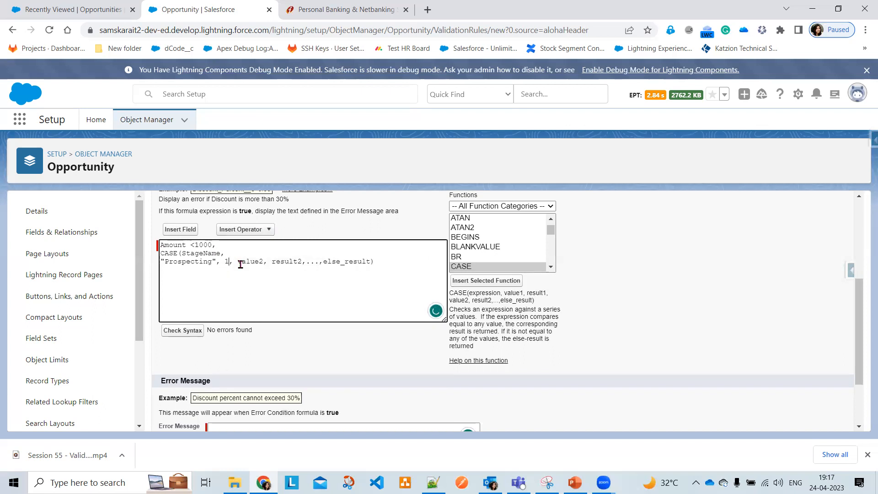
Add "Qualification" returning 1 on a new CASE line
{"action": "double_click", "coordinate": [248, 265]}
{"action": "key", "text": "BackSpace"}
{"action": "key", "text": "Return"}
{"action": "type", "text": "\"\""}
{"action": "key", "text": "Left"}
{"action": "type", "text": "Qualification"}
{"action": "double_click", "coordinate": [248, 267]}
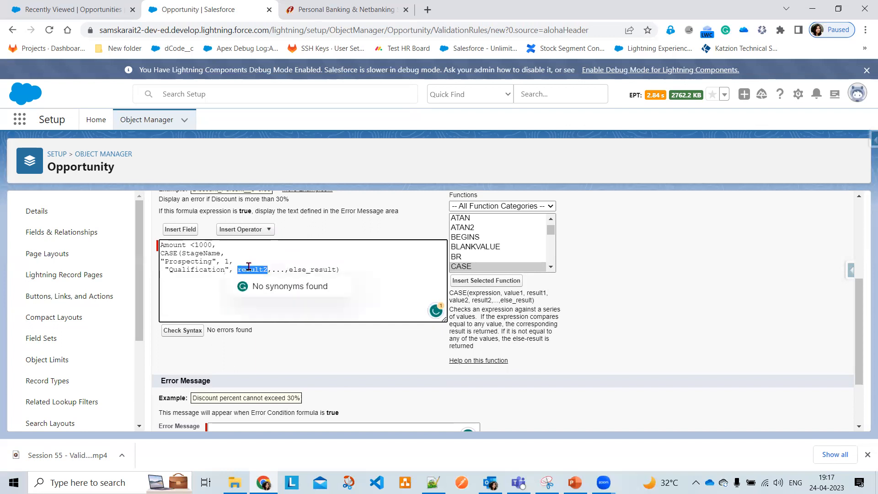
{"action": "type", "text": "1"}
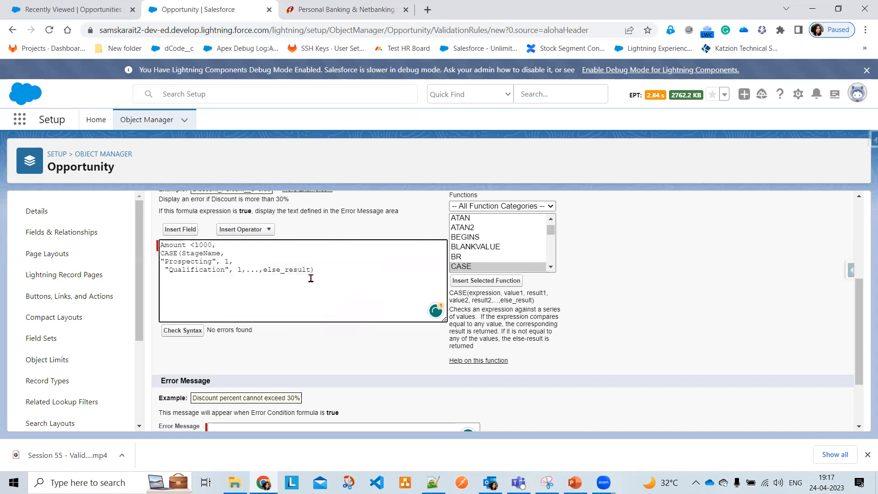
Add "Need Analysis",1, finish with 0)=1, and check the syntax
{"action": "key", "text": "Return"}
{"action": "type", "text": "\"\""}
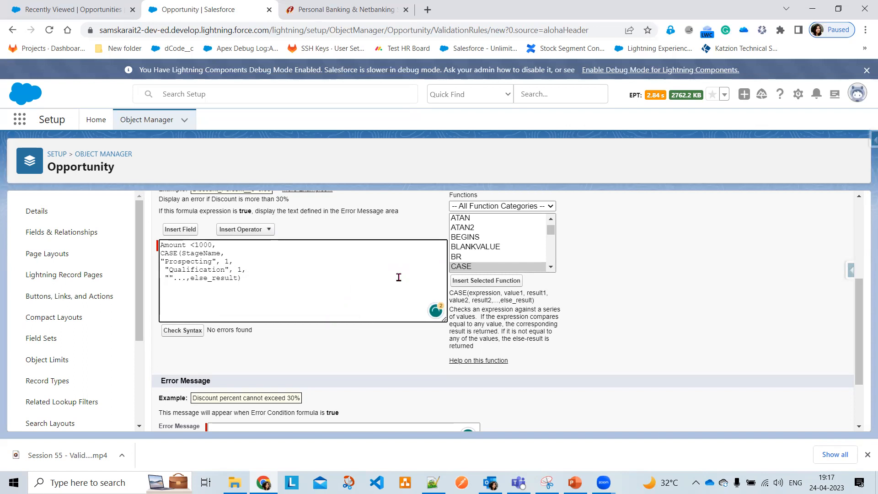
{"action": "type", "text": "Need Analysis"}
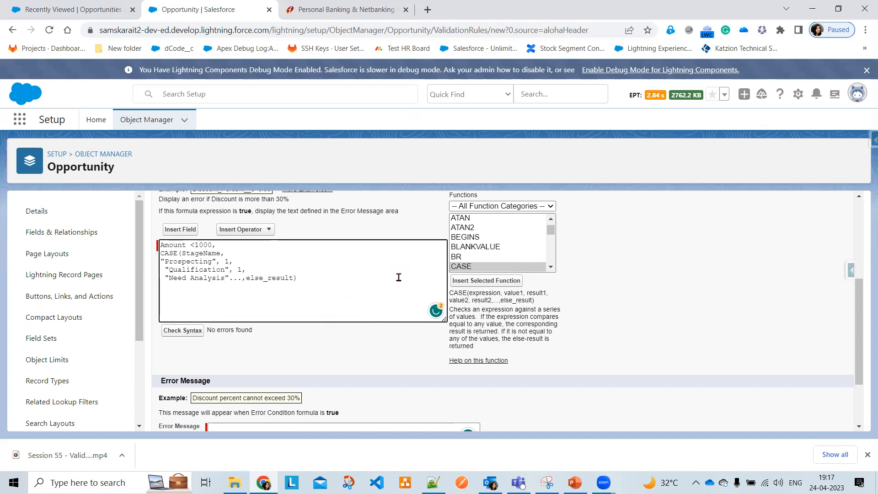
{"action": "type", "text": ",1,"}
{"action": "key", "text": "Return"}
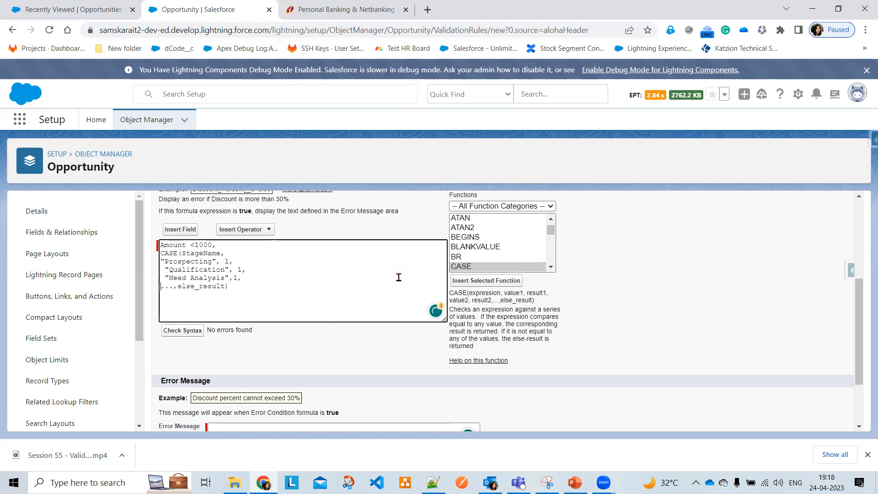
{"action": "key", "text": "Delete"}
{"action": "key", "text": "Delete"}
{"action": "key", "text": "Delete"}
{"action": "key", "text": "Delete"}
{"action": "key", "text": "Delete"}
{"action": "key", "text": "Delete"}
{"action": "key", "text": "Delete"}
{"action": "key", "text": "Delete"}
{"action": "key", "text": "Delete"}
{"action": "key", "text": "Delete"}
{"action": "key", "text": "Delete"}
{"action": "key", "text": "Delete"}
{"action": "key", "text": "Delete"}
{"action": "key", "text": "Delete"}
{"action": "key", "text": "Delete"}
{"action": "type", "text": "0)=1"}
{"action": "left_click", "coordinate": [182, 333]}
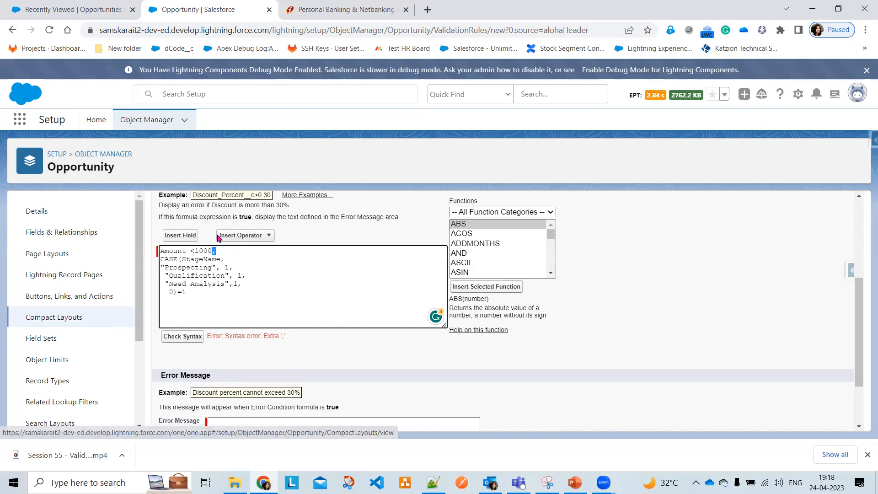
Wrap the whole formula in AND( ) and recheck the syntax
{"action": "left_click", "coordinate": [226, 251]}
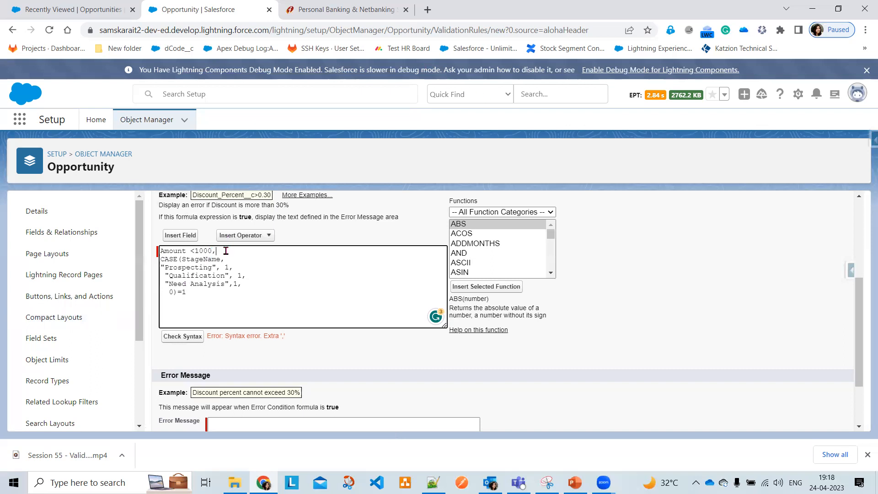
{"action": "type", "text": "AND("}
{"action": "key", "text": "Down"}
{"action": "key", "text": "Down"}
{"action": "key", "text": "Down"}
{"action": "key", "text": "Down"}
{"action": "key", "text": "Down"}
{"action": "key", "text": "Right"}
{"action": "key", "text": "Right"}
{"action": "type", "text": ")"}
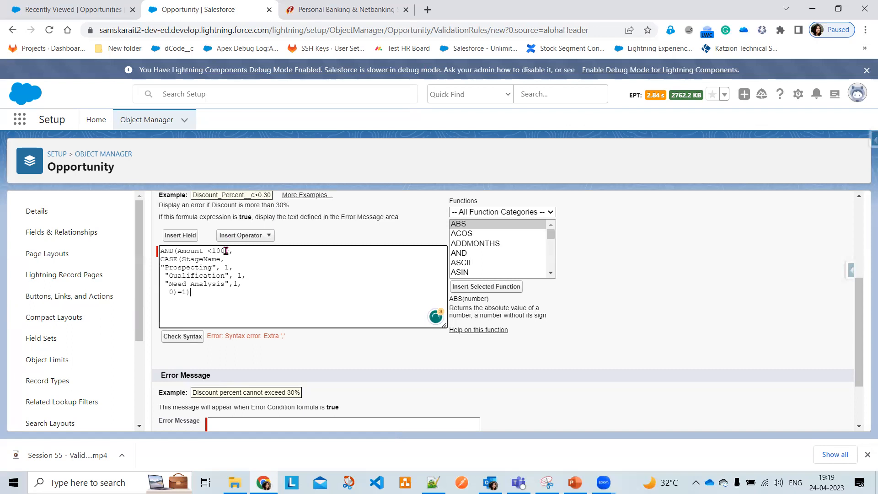
{"action": "left_click", "coordinate": [182, 336]}
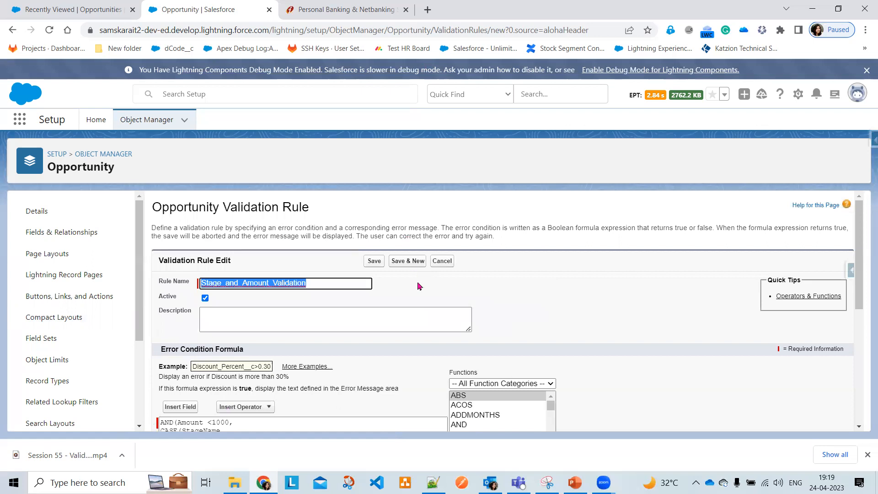
Enter the error message "Amount has to be Greater than 1000"
{"action": "scroll", "coordinate": [417, 286], "scroll_direction": "down", "scroll_amount": 5}
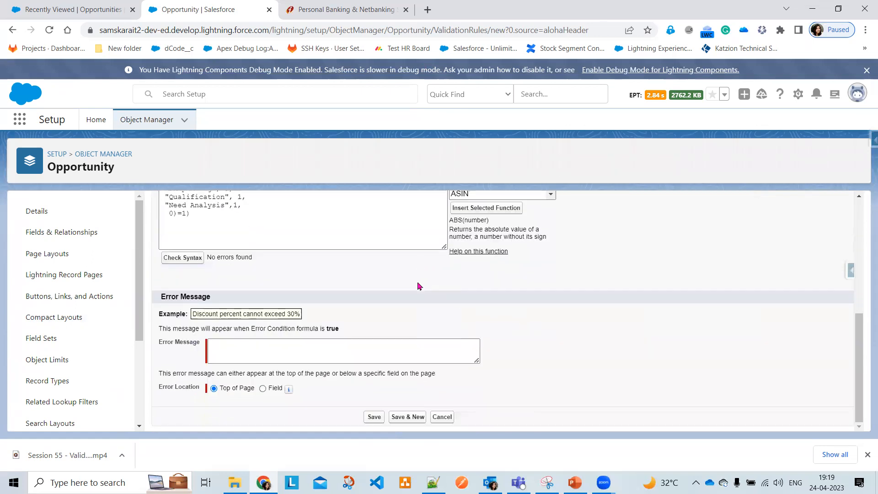
{"action": "left_click", "coordinate": [368, 347]}
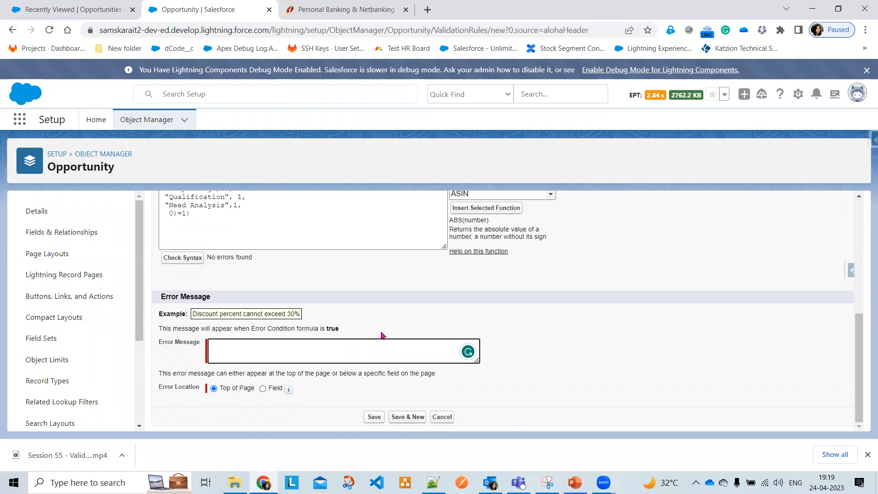
{"action": "type", "text": "Amount has to be Greater"}
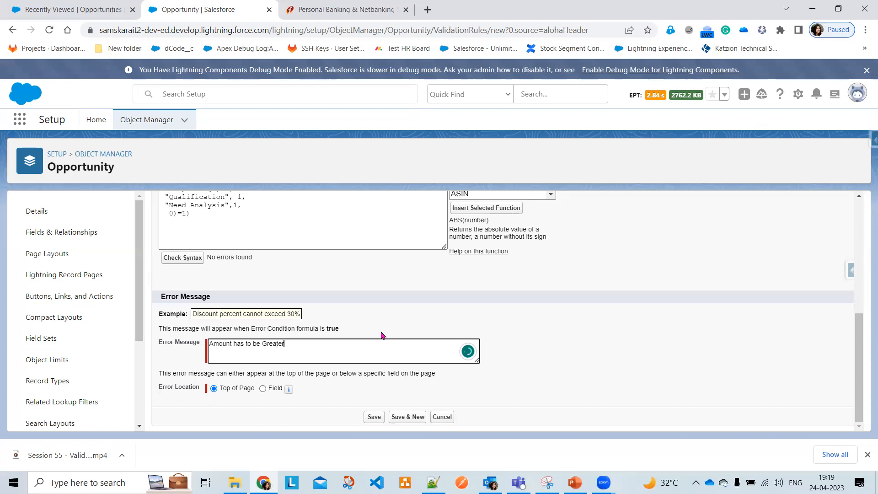
{"action": "type", "text": " than 1000"}
Show the error on the Amount field and save the validation rule
{"action": "left_click", "coordinate": [262, 388]}
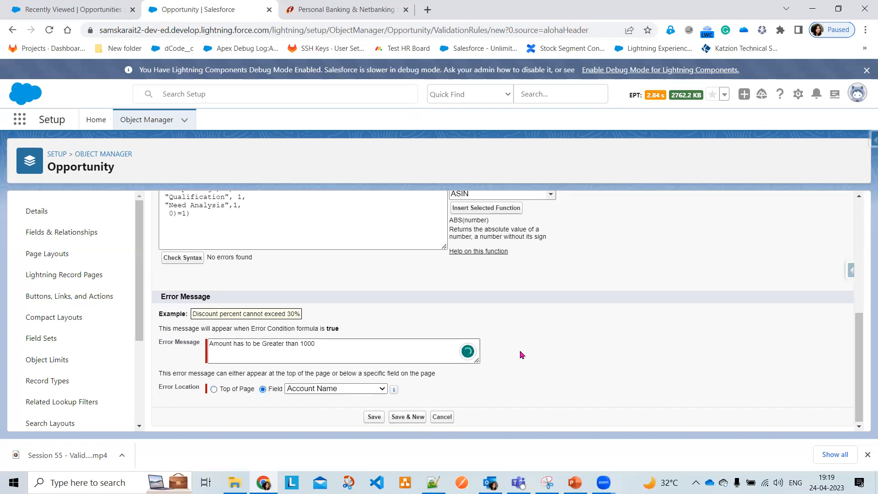
{"action": "left_click", "coordinate": [358, 387]}
{"action": "left_click", "coordinate": [315, 199]}
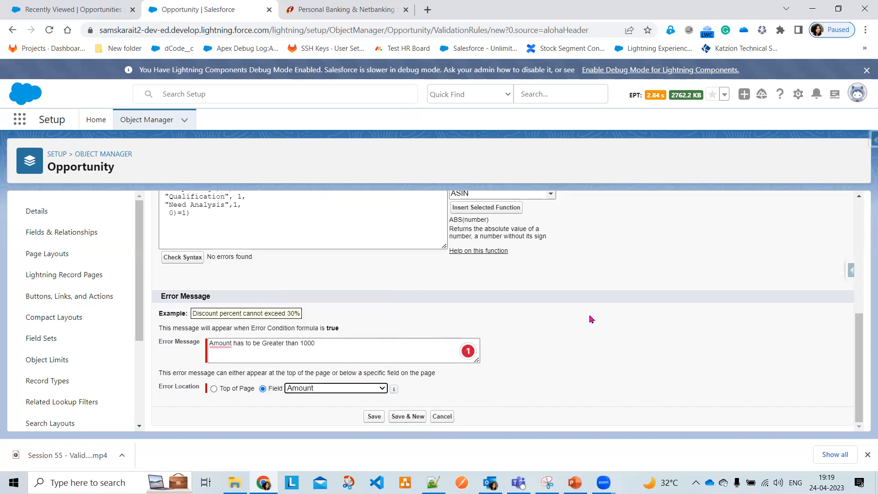
{"action": "left_click", "coordinate": [690, 389]}
{"action": "left_click", "coordinate": [373, 417]}
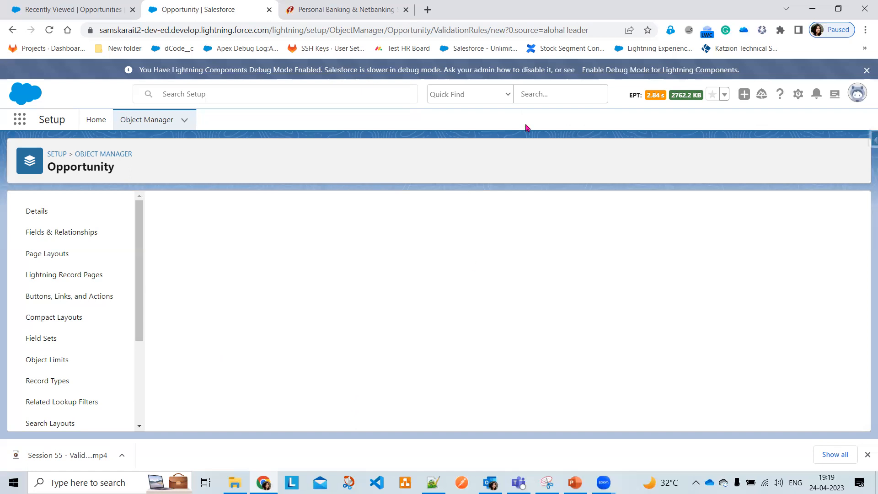
Open the Salesforce1- opportunity from the Opportunities list and show its details
{"action": "left_click", "coordinate": [15, 54]}
{"action": "left_click", "coordinate": [9, 31]}
{"action": "left_click", "coordinate": [9, 31]}
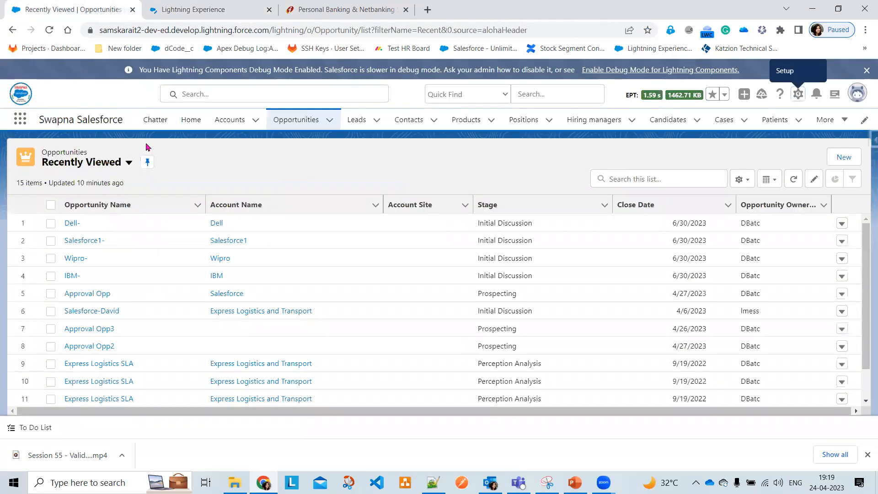
{"action": "left_click", "coordinate": [79, 241]}
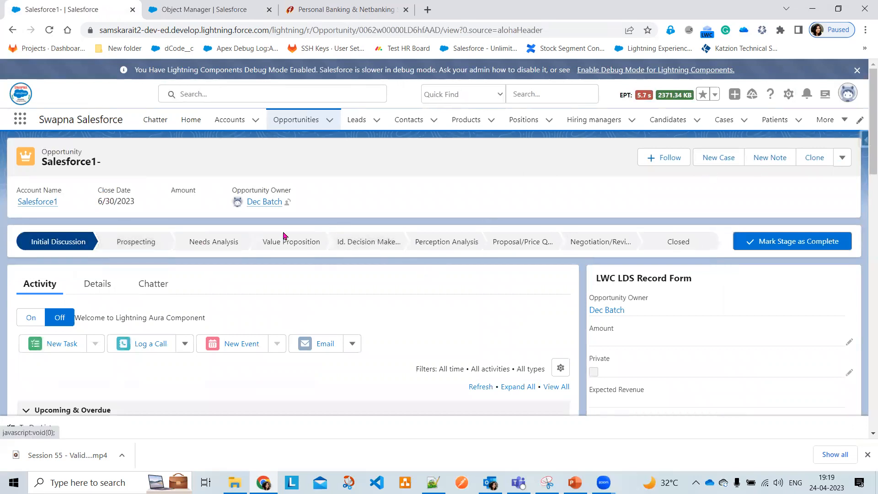
{"action": "left_click", "coordinate": [98, 284]}
{"action": "scroll", "coordinate": [408, 323], "scroll_direction": "down", "scroll_amount": 4}
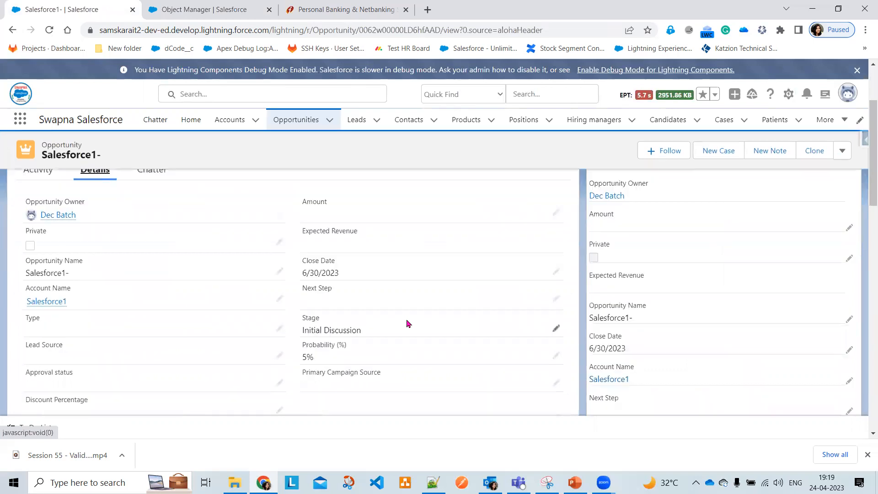
{"action": "scroll", "coordinate": [408, 323], "scroll_direction": "up", "scroll_amount": 4}
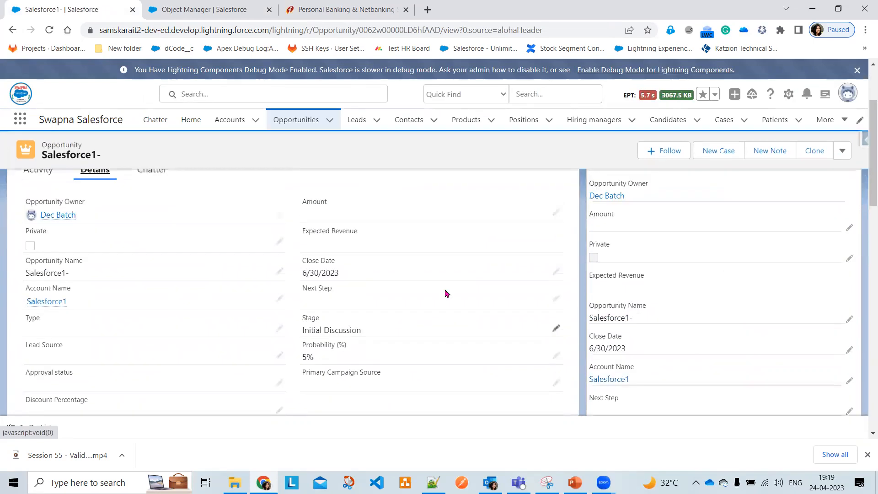
Set Amount to 900 and Stage to Prospecting, then save to trigger the rule
{"action": "left_click", "coordinate": [555, 213]}
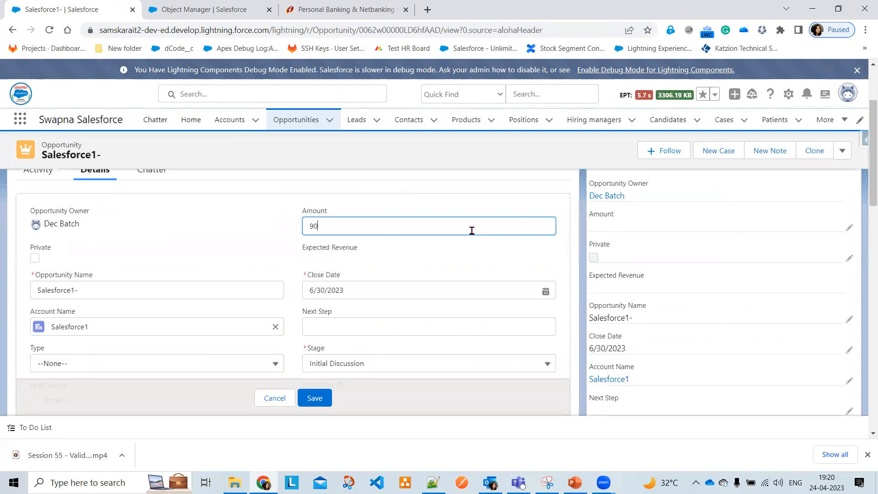
{"action": "left_click", "coordinate": [418, 361]}
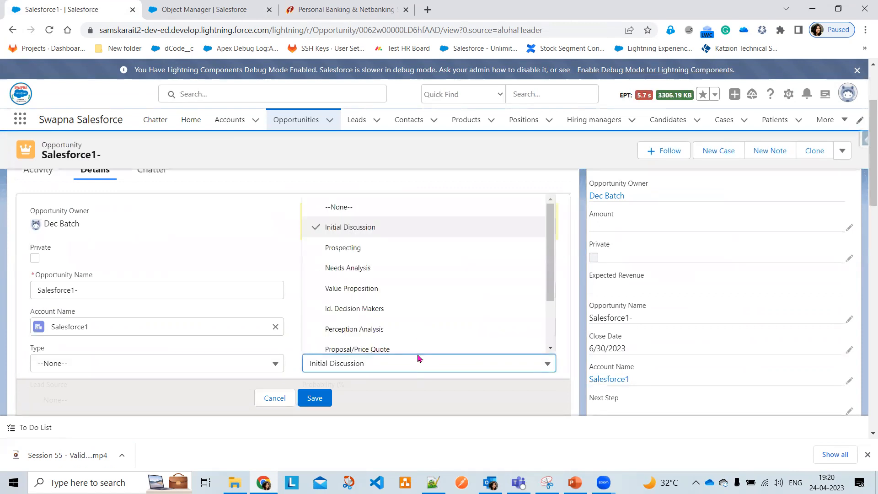
{"action": "left_click", "coordinate": [389, 249]}
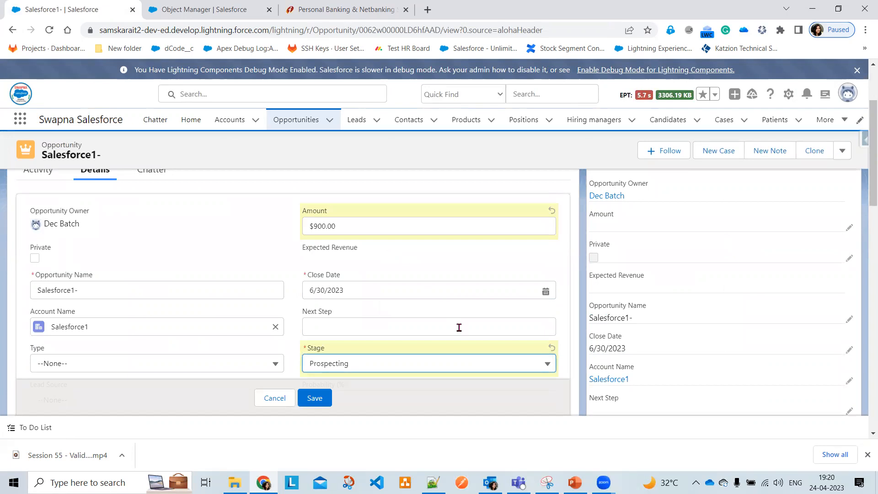
{"action": "scroll", "coordinate": [458, 327], "scroll_direction": "down", "scroll_amount": 1}
{"action": "left_click", "coordinate": [315, 398]}
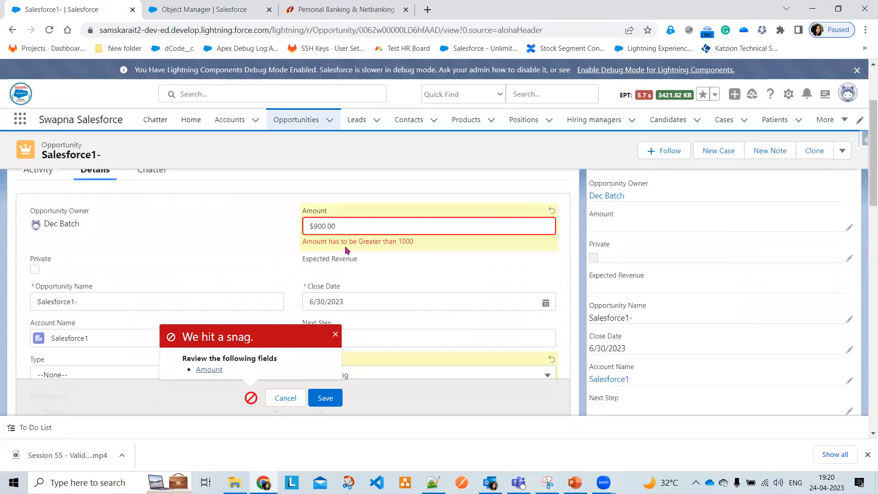
Change the Stage back to Initial Discussion and save the $900 opportunity
{"action": "scroll", "coordinate": [420, 283], "scroll_direction": "down", "scroll_amount": 2}
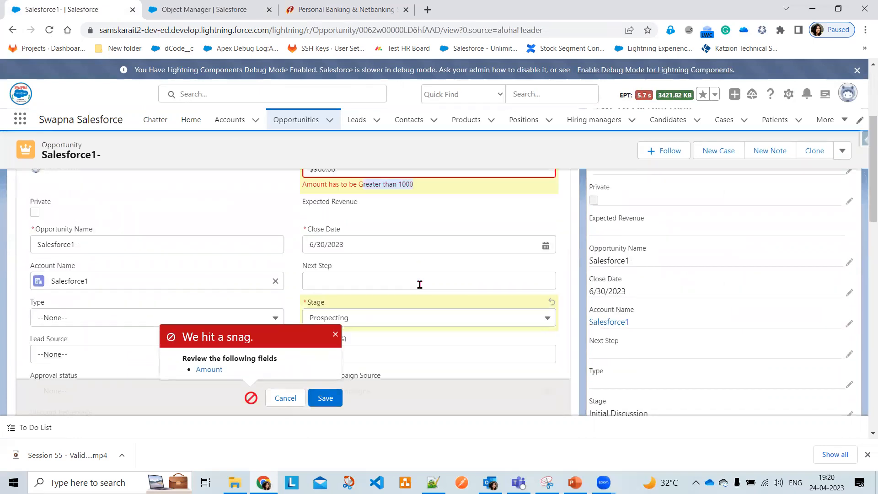
{"action": "left_click", "coordinate": [406, 264]}
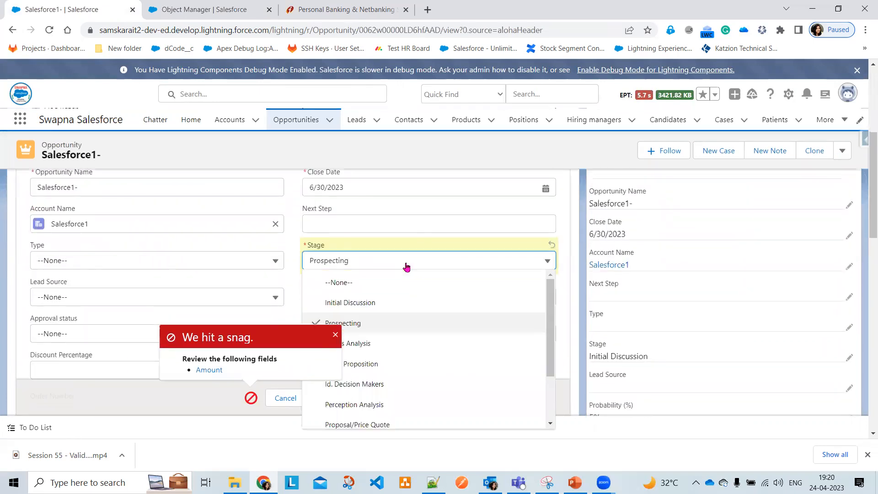
{"action": "left_click", "coordinate": [406, 301]}
{"action": "scroll", "coordinate": [358, 336], "scroll_direction": "down", "scroll_amount": 1}
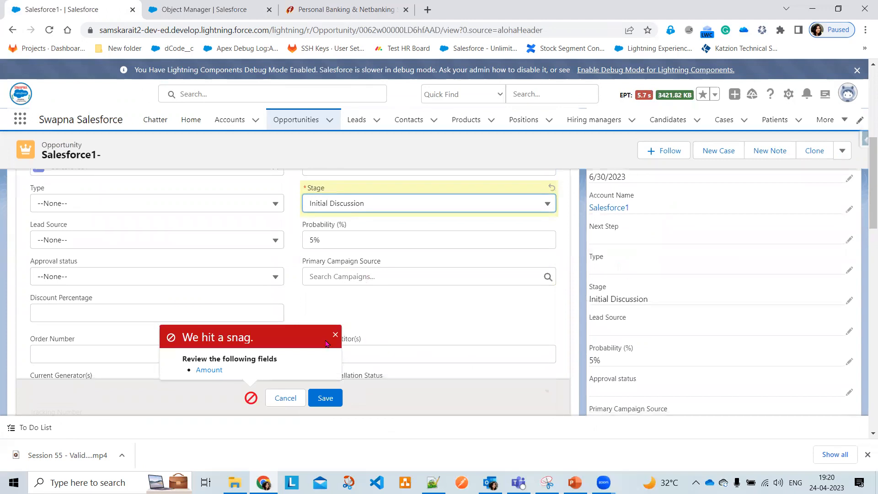
{"action": "left_click", "coordinate": [323, 399]}
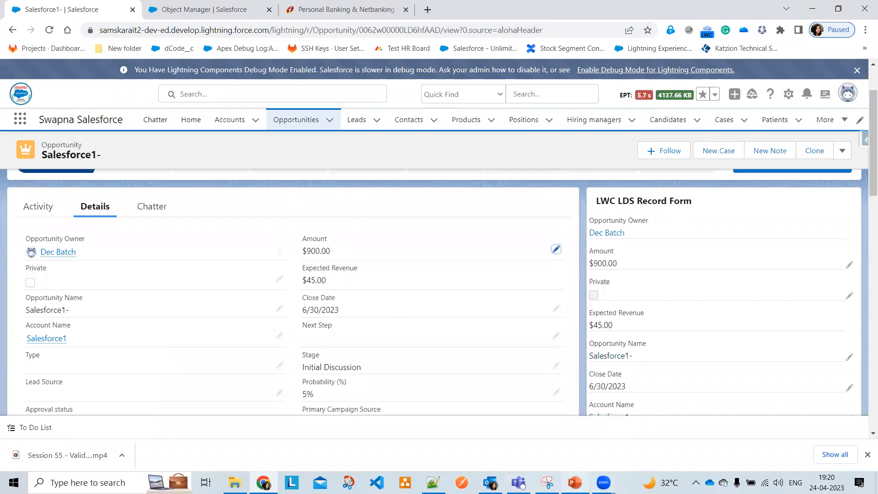
Review the validation rule use-case slide, then switch to the Object Manager validation rule page
{"action": "left_click", "coordinate": [574, 483]}
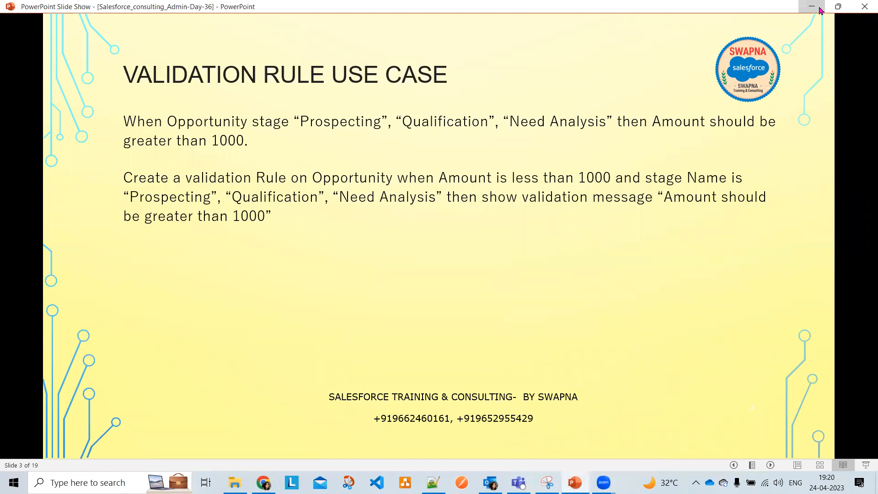
{"action": "left_click", "coordinate": [811, 6]}
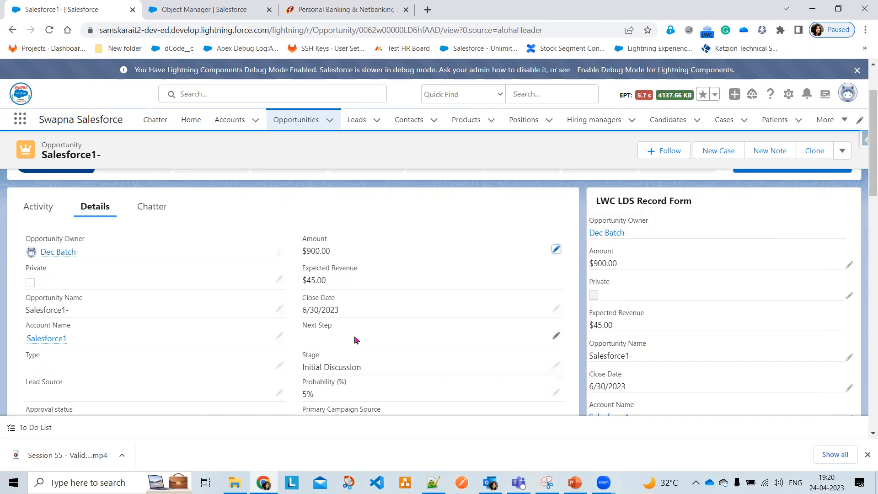
{"action": "left_click", "coordinate": [173, 7]}
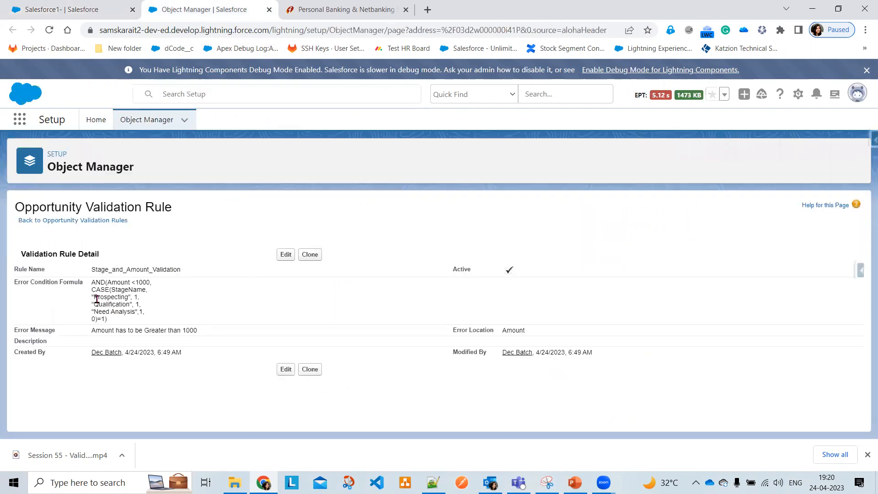
Highlight the Stage_and_Amount_Validation error formula, then return to the Salesforce1- record tab
{"action": "left_click_drag", "start_coordinate": [92, 282], "coordinate": [145, 329]}
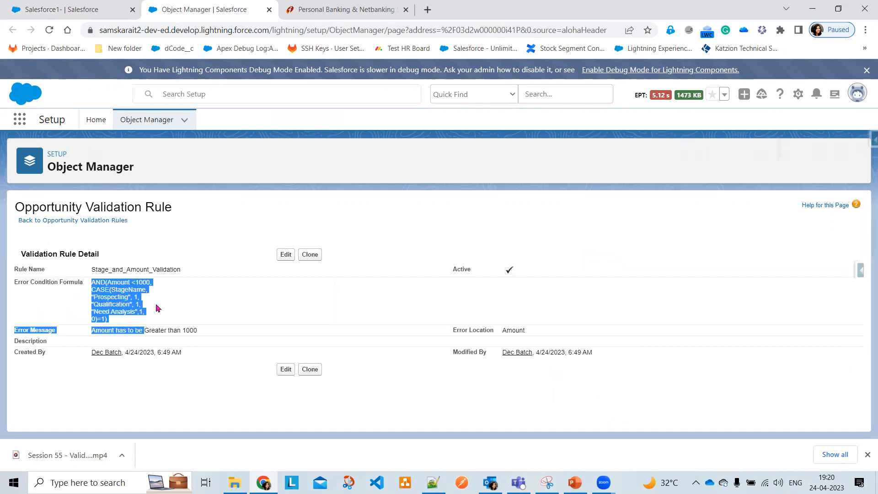
{"action": "left_click", "coordinate": [158, 308]}
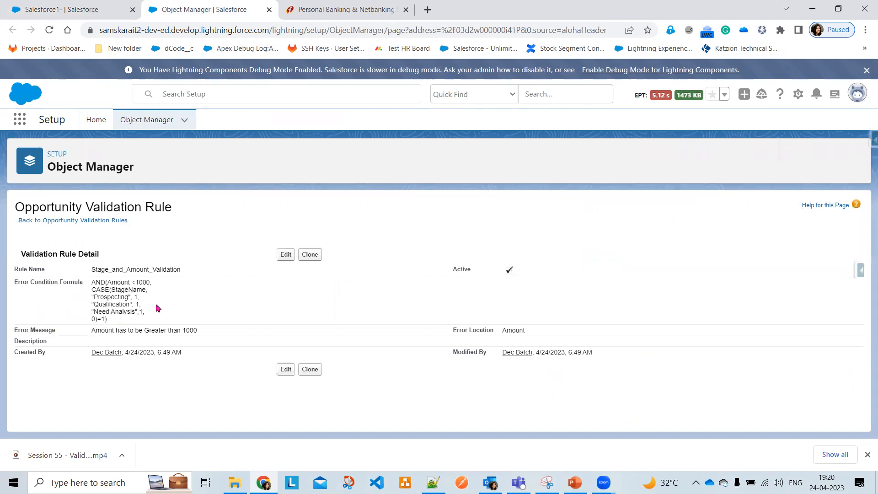
{"action": "left_click", "coordinate": [64, 5]}
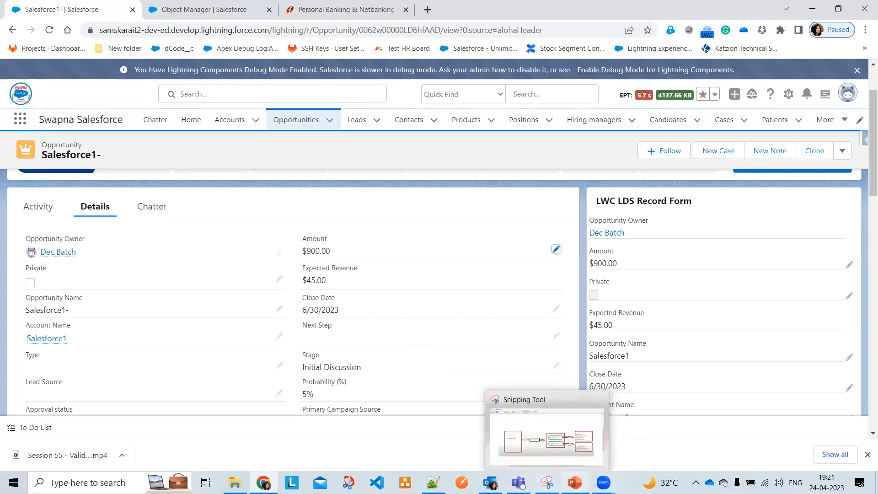
Advance the slide show to the Record Type slide, reveal its bullet, then minimize it
{"action": "left_click", "coordinate": [575, 483]}
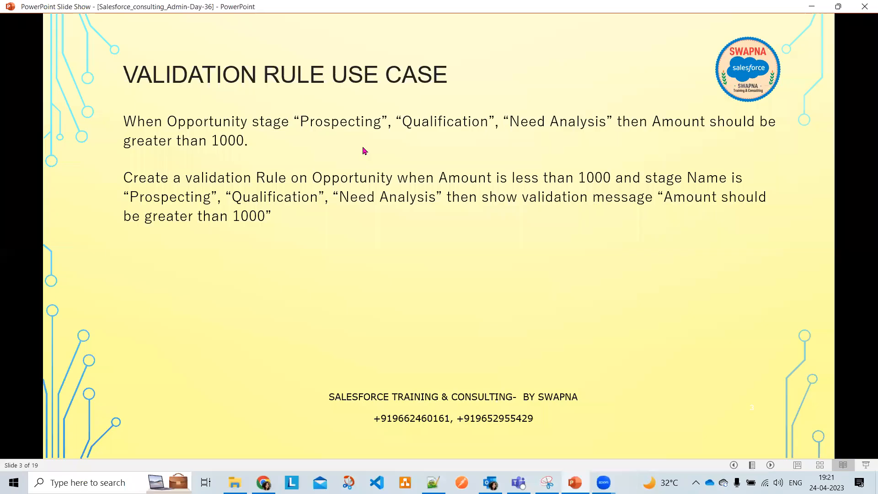
{"action": "left_click", "coordinate": [364, 151]}
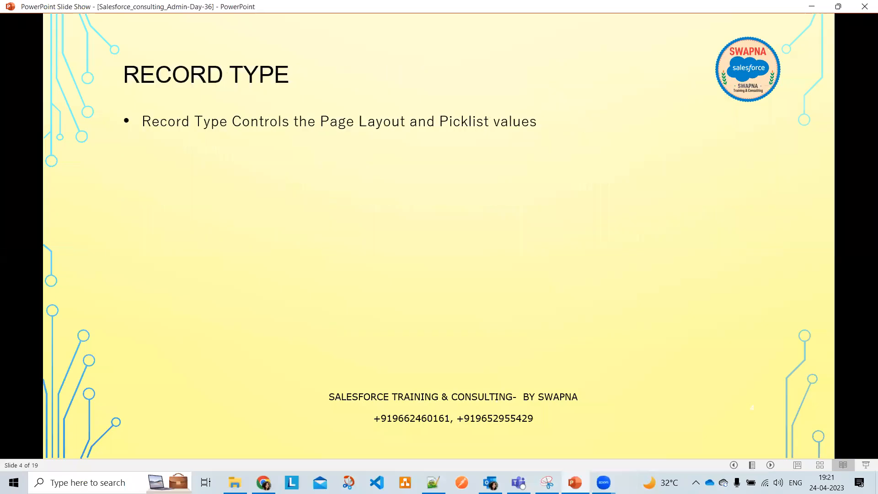
{"action": "key", "text": "Left"}
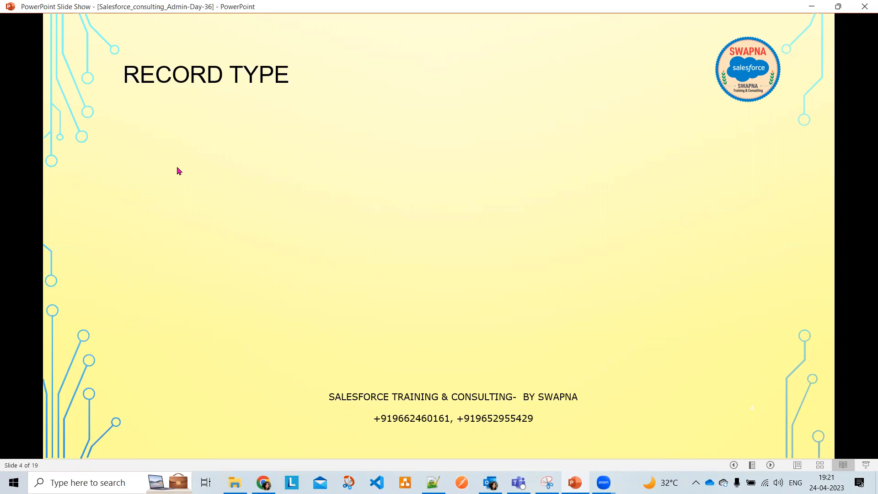
{"action": "left_click", "coordinate": [179, 170]}
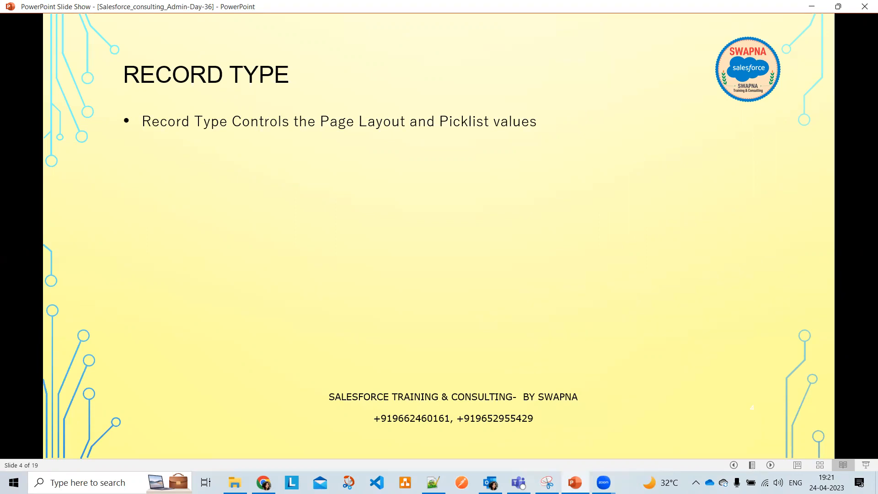
{"action": "left_click", "coordinate": [811, 6]}
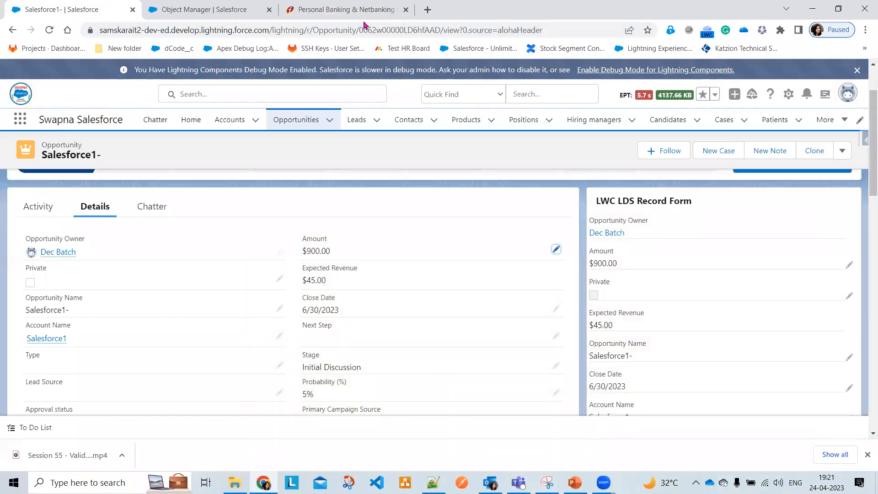
Browse the ICICI Bank personal internet banking login pages and return to the homepage
{"action": "left_click", "coordinate": [352, 6]}
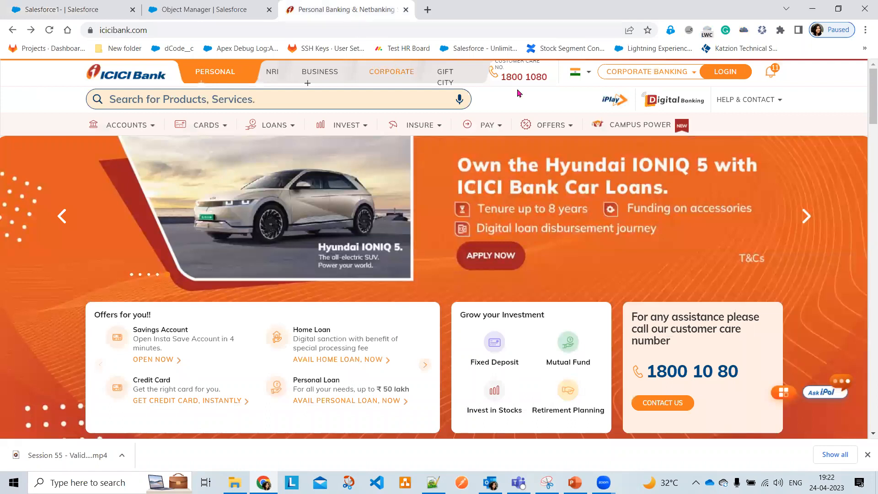
{"action": "left_click", "coordinate": [645, 77]}
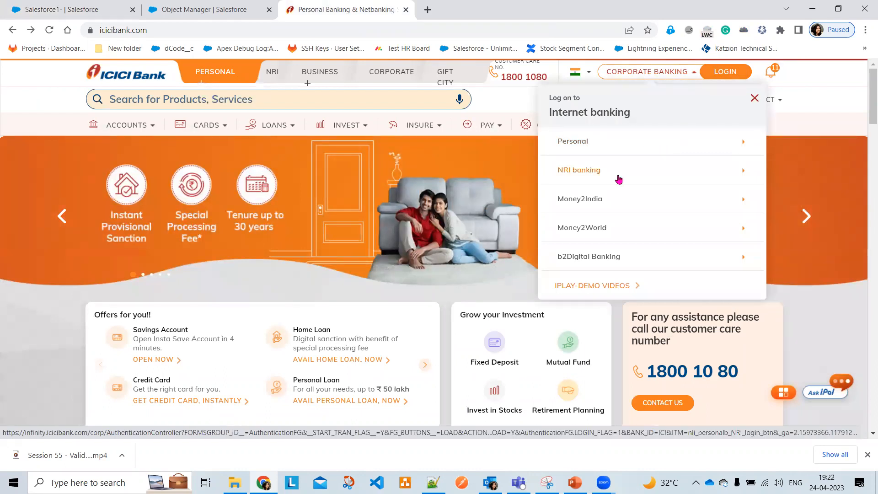
{"action": "left_click", "coordinate": [577, 143]}
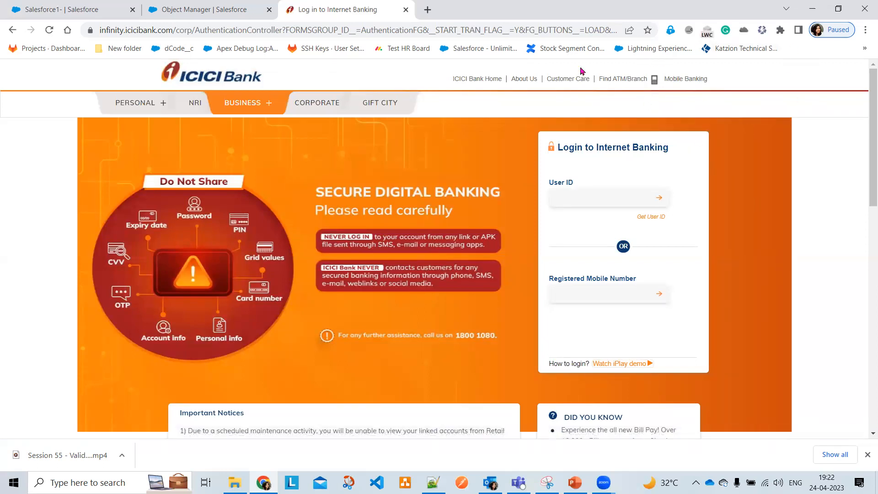
{"action": "left_click", "coordinate": [13, 30]}
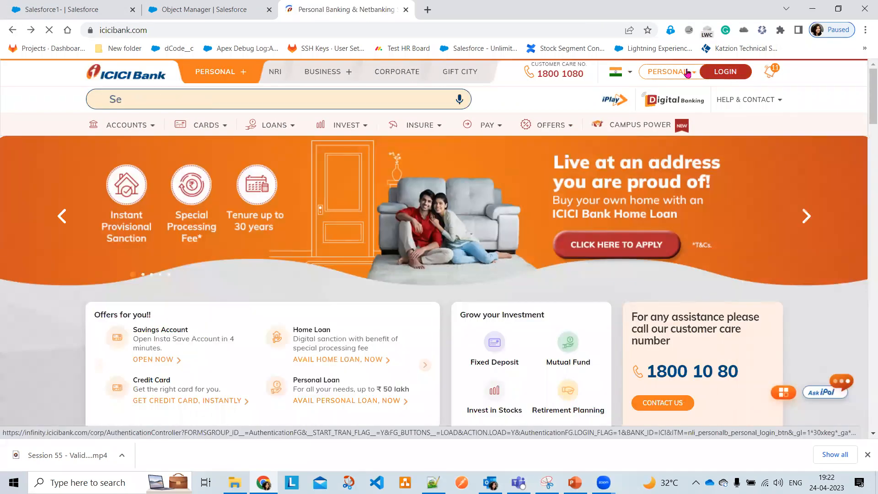
{"action": "left_click", "coordinate": [730, 74]}
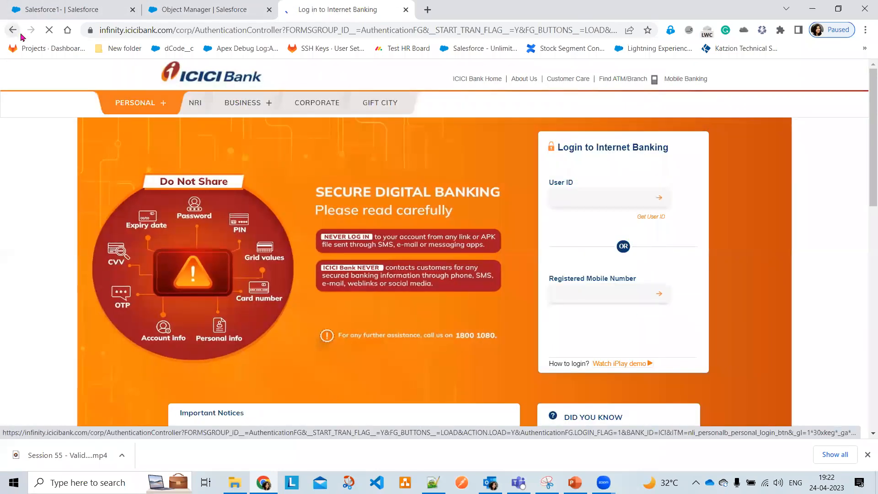
{"action": "left_click", "coordinate": [12, 30]}
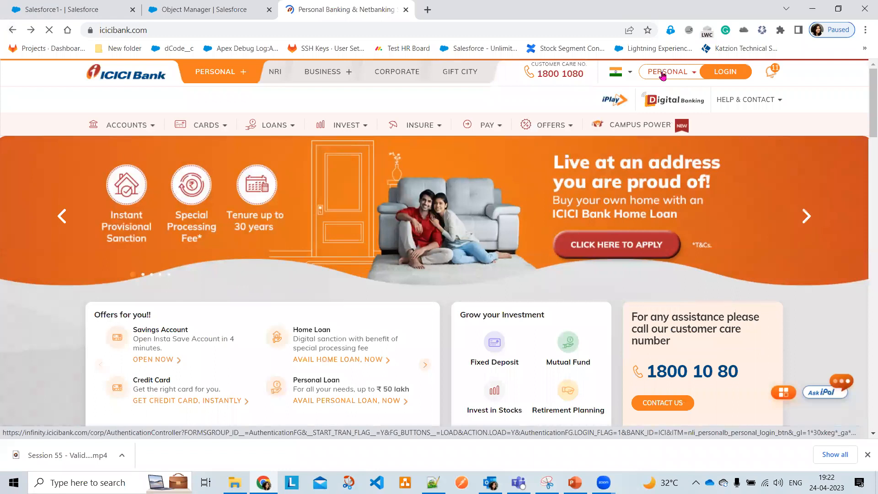
{"action": "left_click", "coordinate": [662, 75]}
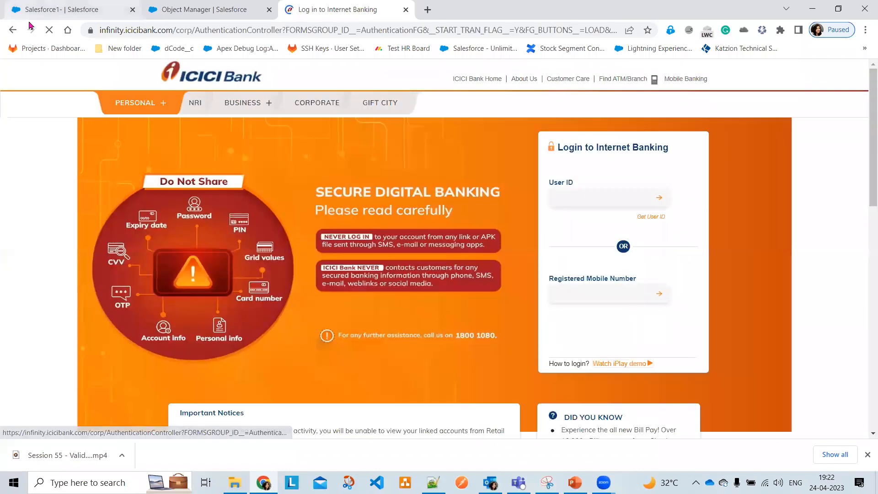
{"action": "left_click", "coordinate": [13, 30]}
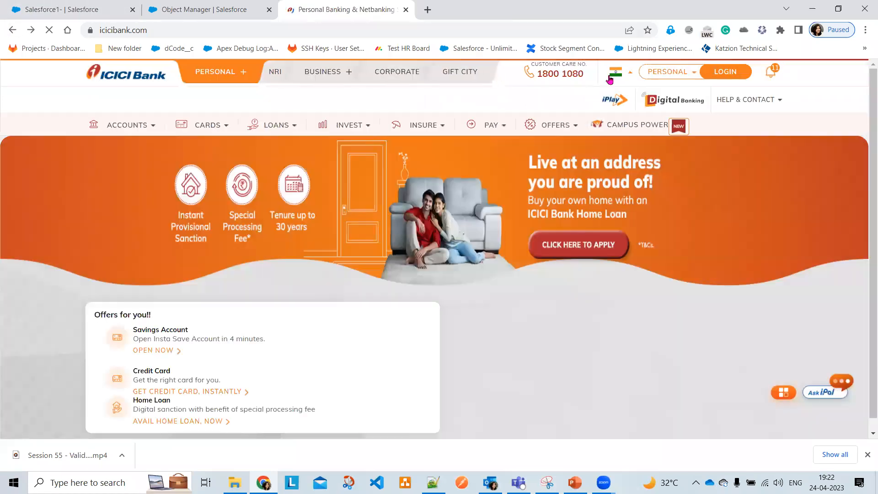
Open the ICICI corporate internet banking login page, then bring back the Record Type slide
{"action": "mouse_move", "coordinate": [658, 76]}
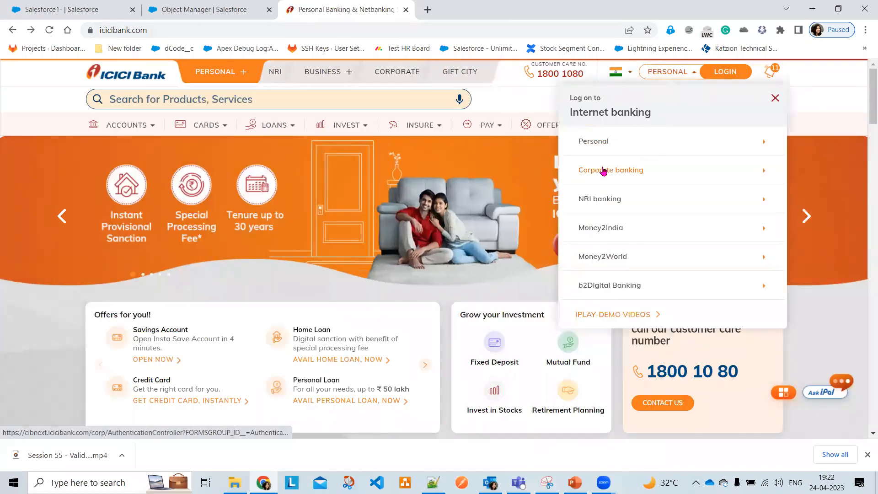
{"action": "left_click", "coordinate": [601, 170]}
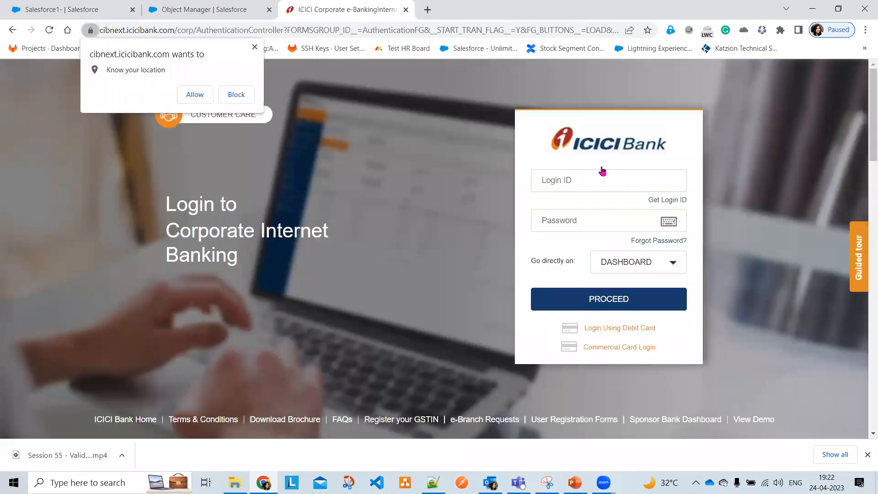
{"action": "left_click", "coordinate": [254, 46]}
{"action": "left_click", "coordinate": [12, 30]}
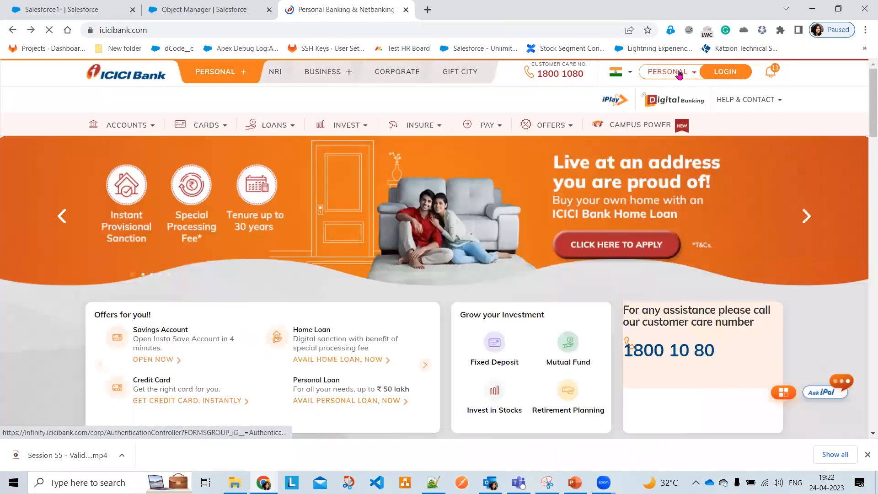
{"action": "left_click", "coordinate": [678, 73]}
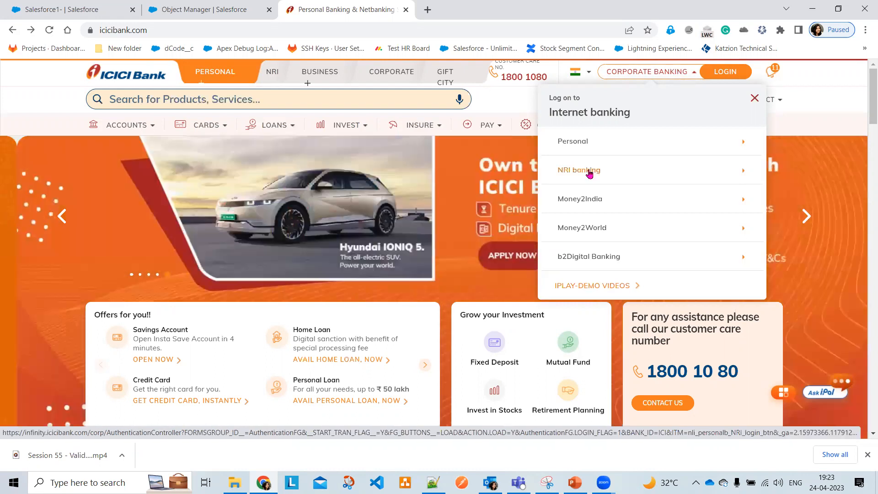
{"action": "left_click", "coordinate": [575, 482]}
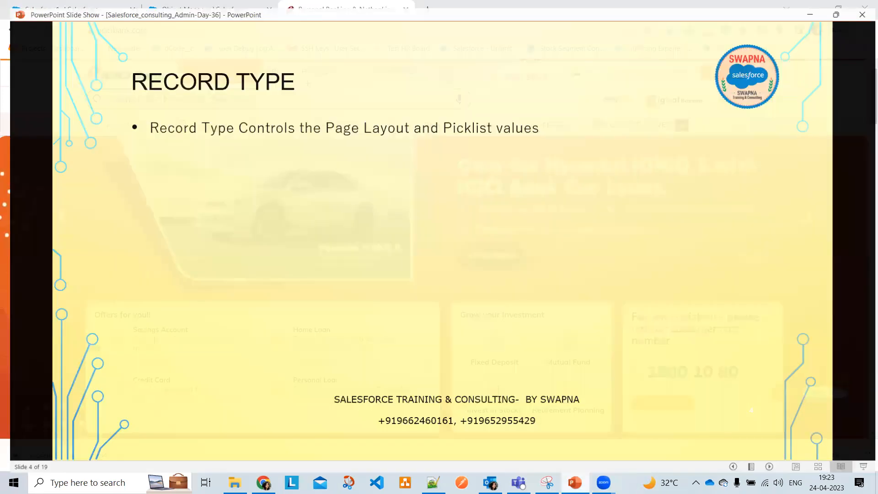
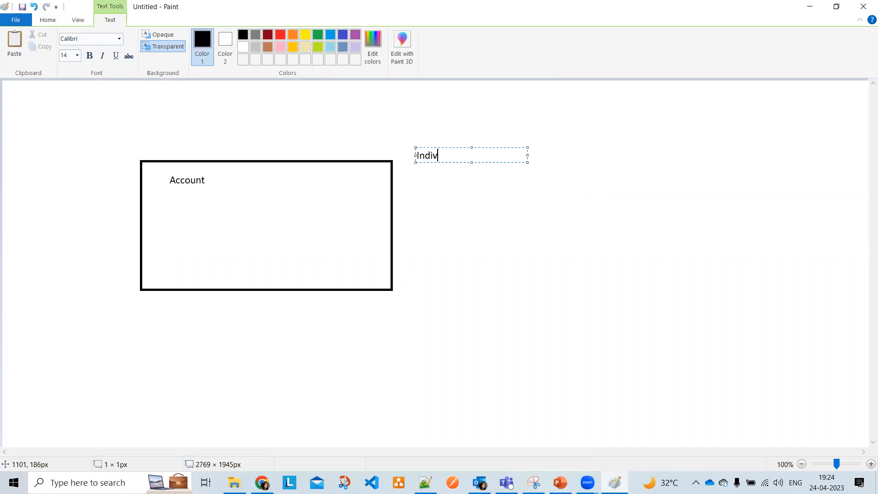
Type Individual, Customer Account, Partner Account and Business Account on separate lines beside the Account box
{"action": "type", "text": "ual"}
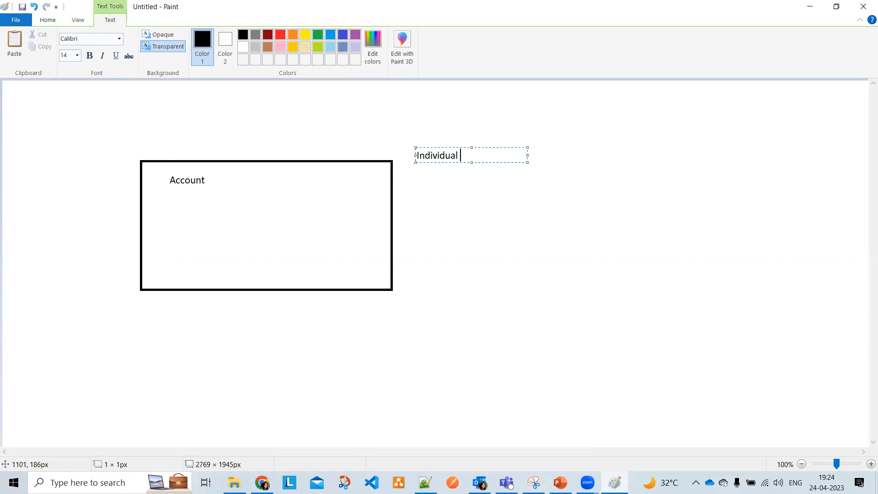
{"action": "key", "text": "Return"}
{"action": "key", "text": "Return"}
{"action": "type", "text": "Customer"}
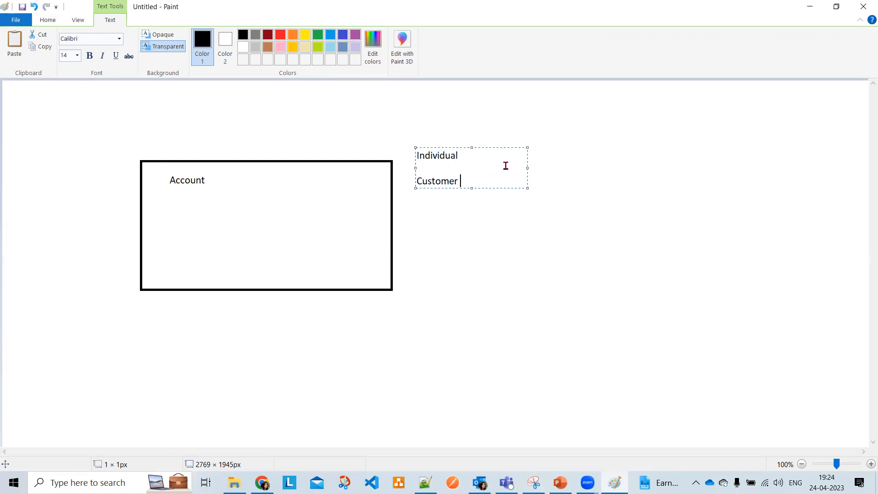
{"action": "key", "text": "Return"}
{"action": "key", "text": "Return"}
{"action": "type", "text": "Partner Accoun"}
{"action": "left_click", "coordinate": [497, 180]}
{"action": "type", "text": "Account"}
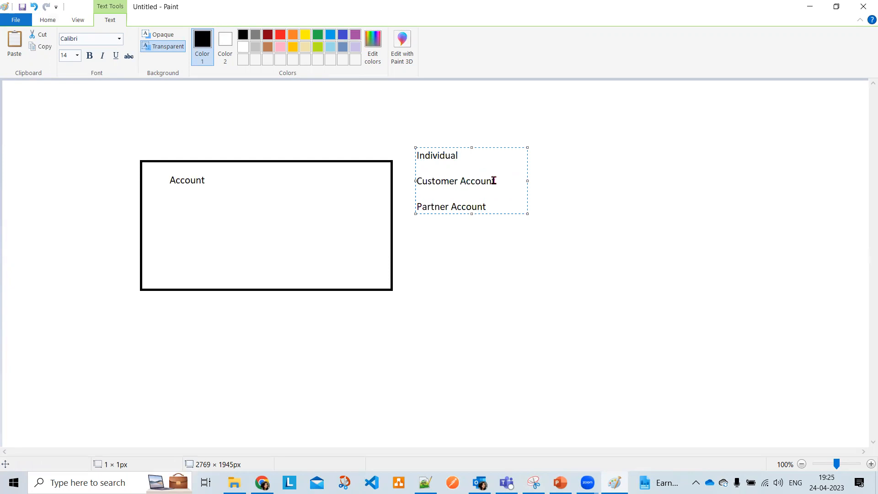
{"action": "key", "text": "Return"}
{"action": "key", "text": "Return"}
{"action": "type", "text": "Business Account"}
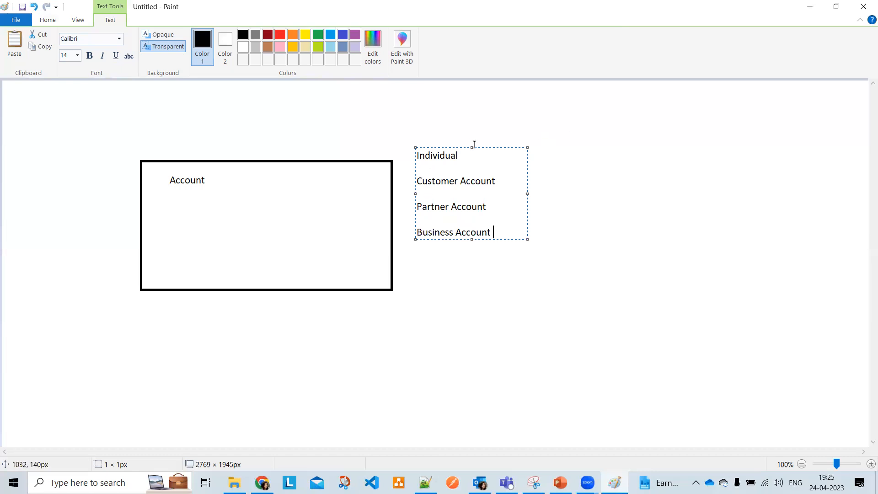
{"action": "left_click", "coordinate": [619, 190]}
Draw two straight lines from inside the Account box to the Business Account and Partner Account labels
{"action": "left_click", "coordinate": [202, 35]}
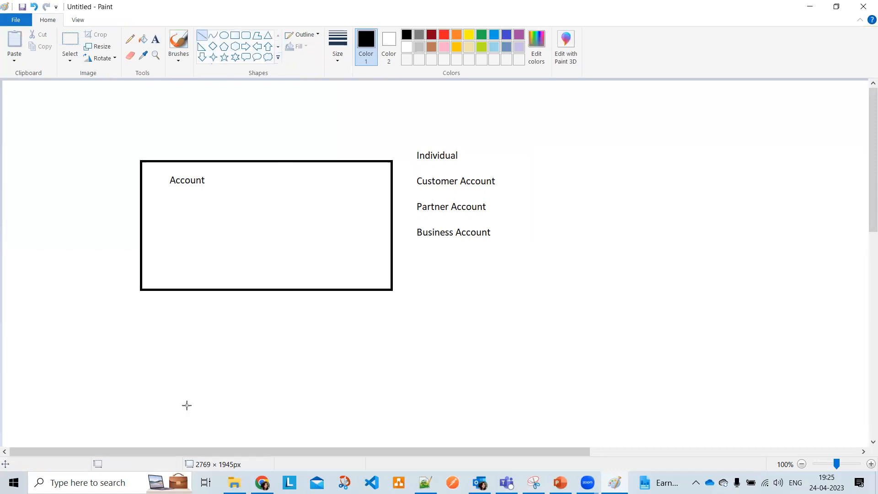
{"action": "left_click_drag", "start_coordinate": [284, 170], "coordinate": [409, 232]}
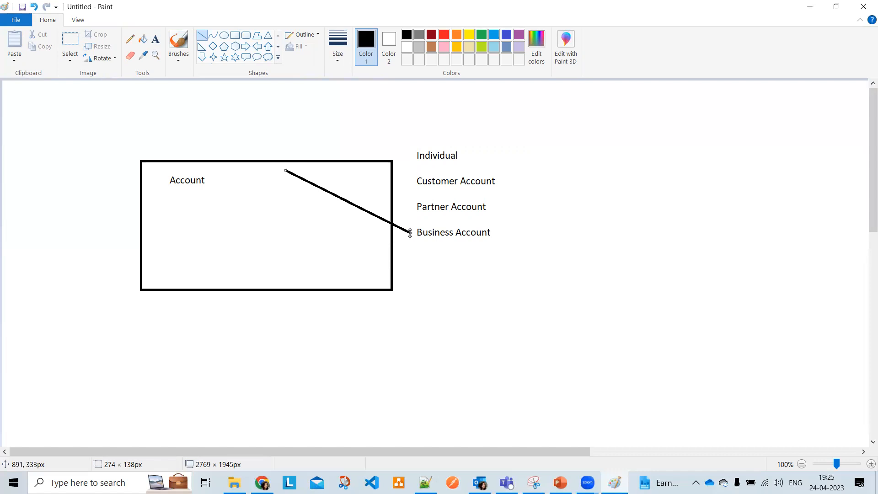
{"action": "left_click", "coordinate": [588, 234]}
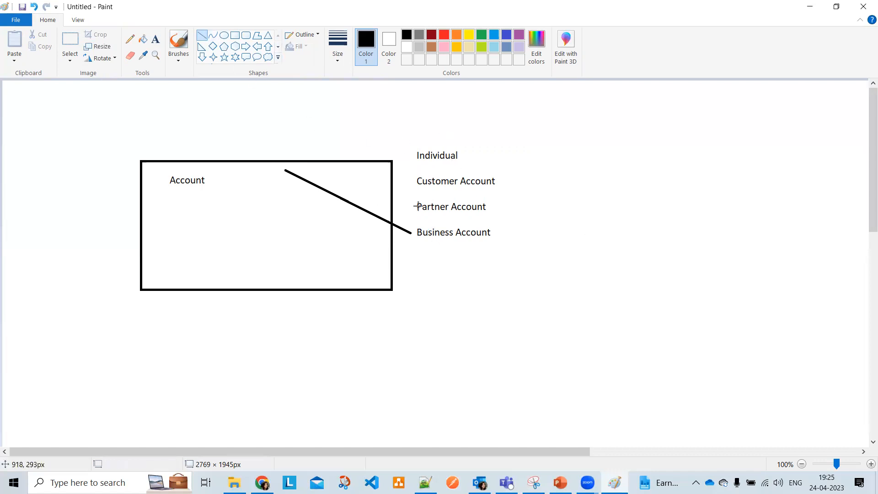
{"action": "left_click_drag", "start_coordinate": [307, 166], "coordinate": [413, 205]}
{"action": "left_click", "coordinate": [500, 207]}
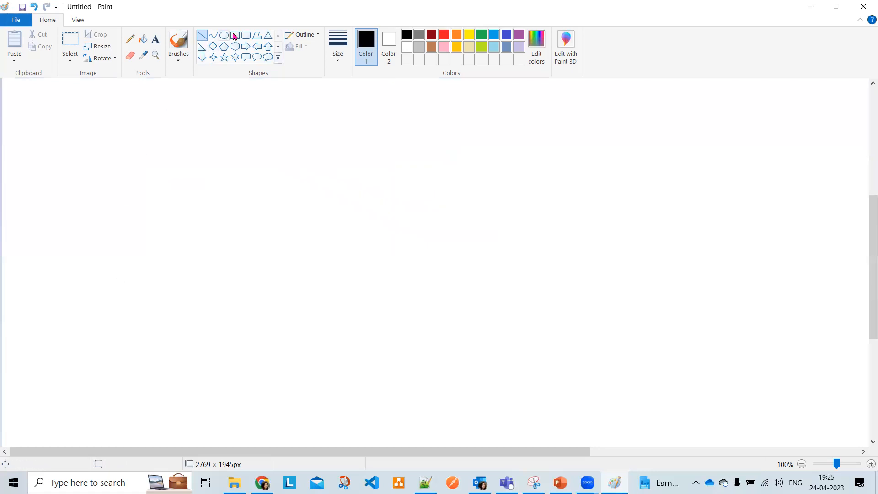
Draw a tall red rectangle on the left and label it 'Account'
{"action": "left_click", "coordinate": [234, 36]}
{"action": "left_click_drag", "start_coordinate": [43, 172], "coordinate": [168, 364]}
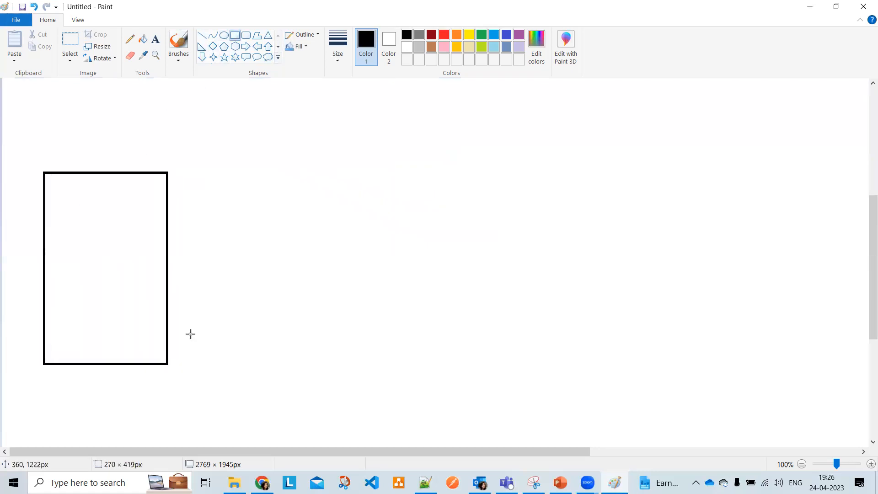
{"action": "left_click", "coordinate": [444, 36]}
{"action": "left_click", "coordinate": [156, 40]}
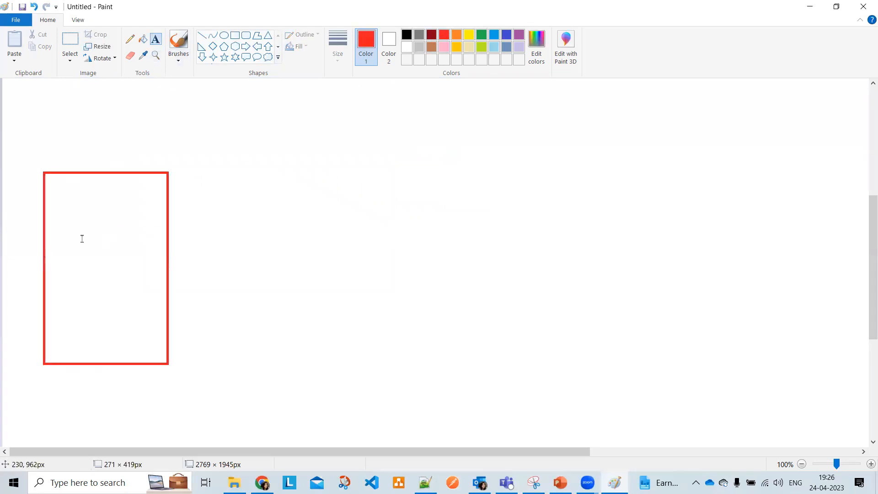
{"action": "left_click", "coordinate": [57, 224]}
{"action": "type", "text": "Account"}
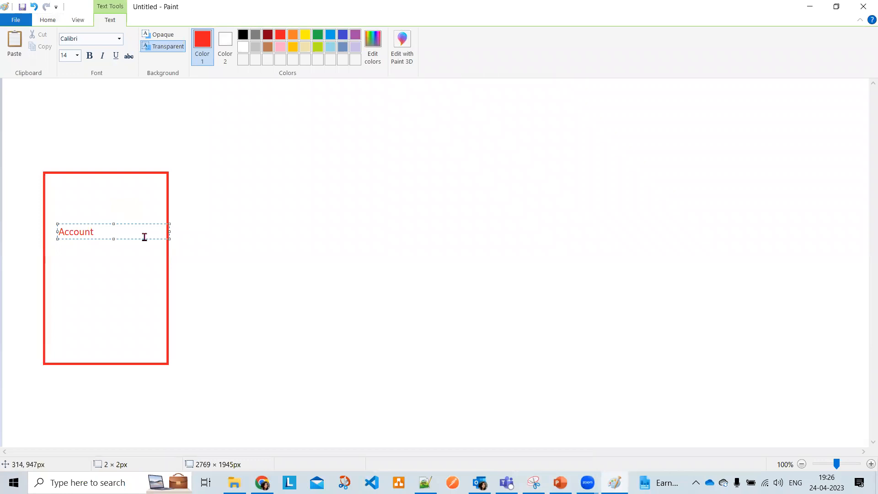
{"action": "left_click", "coordinate": [259, 243]}
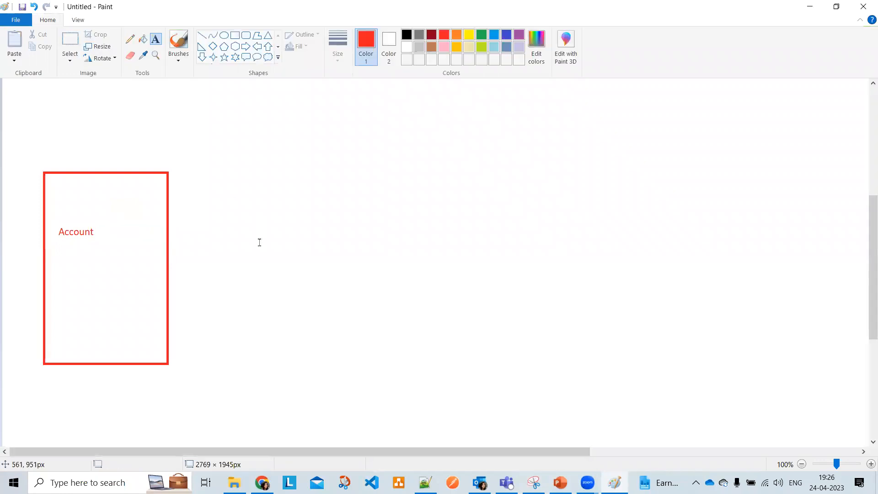
Draw a small red box right of the Account box and label it 'New'
{"action": "left_click", "coordinate": [235, 36]}
{"action": "left_click_drag", "start_coordinate": [269, 223], "coordinate": [355, 257]}
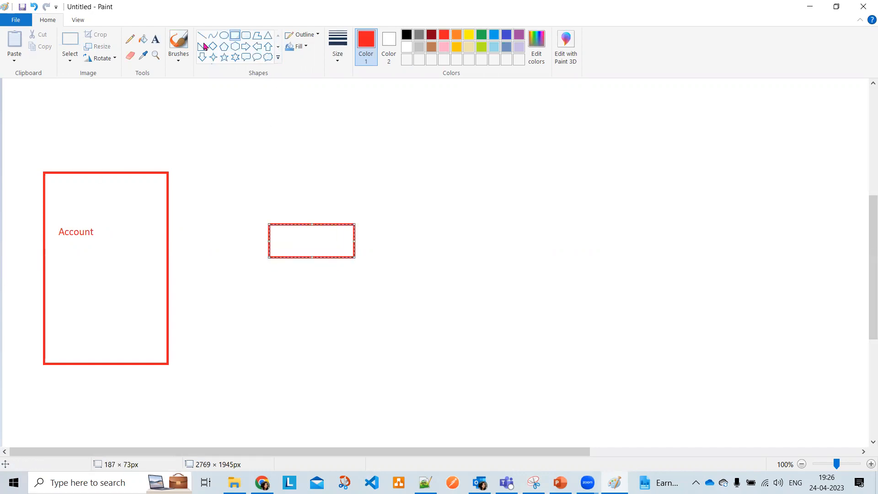
{"action": "left_click", "coordinate": [155, 39]}
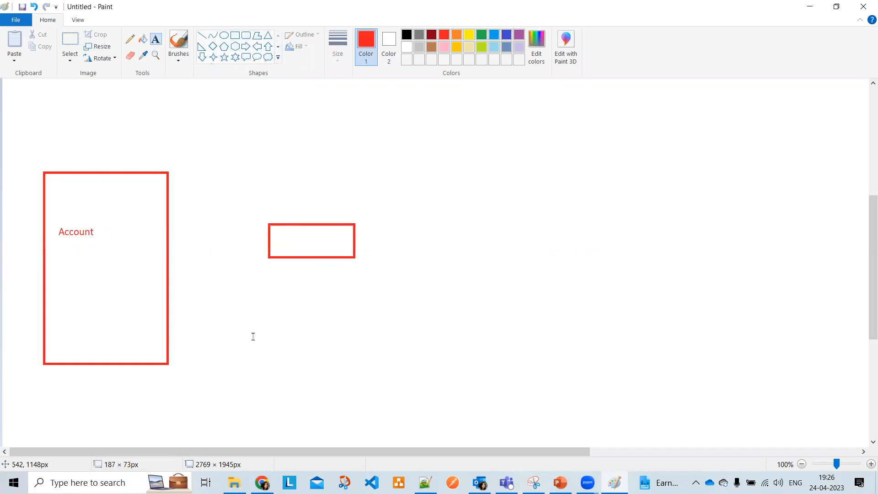
{"action": "left_click", "coordinate": [284, 232]}
{"action": "type", "text": "New"}
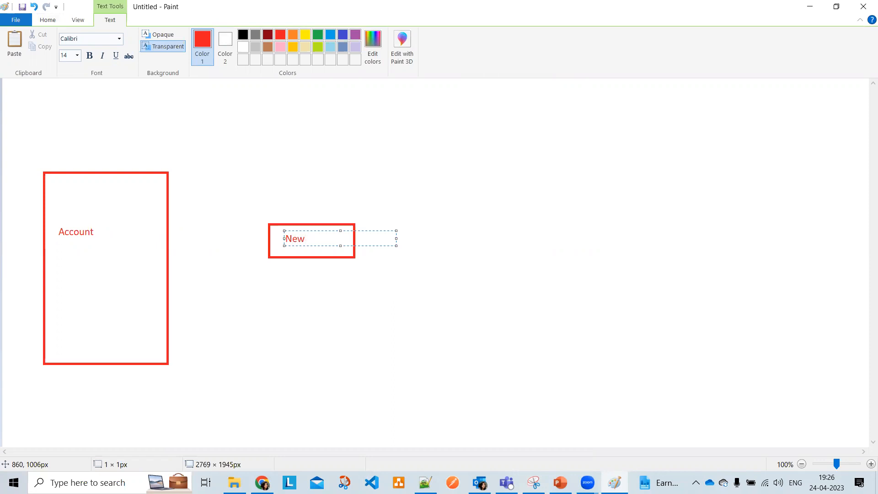
{"action": "left_click", "coordinate": [412, 273]}
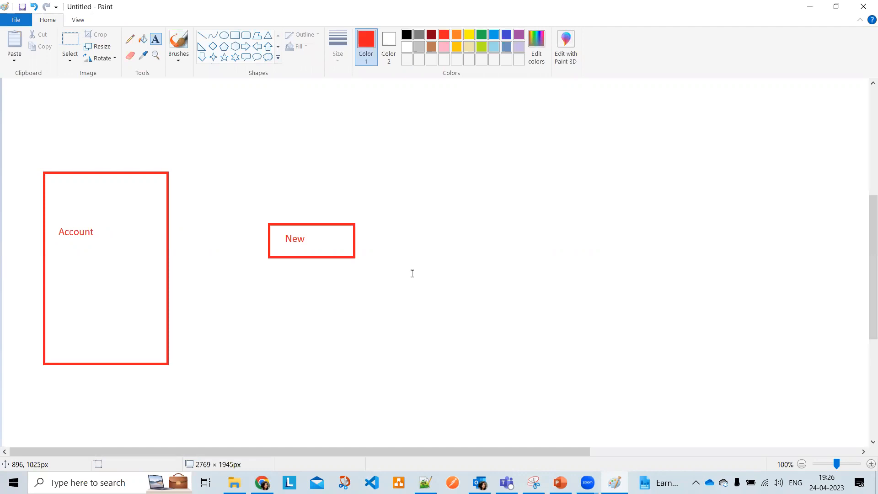
Draw a black right arrow from the Account box to New, then select green as the colour
{"action": "left_click", "coordinate": [245, 46]}
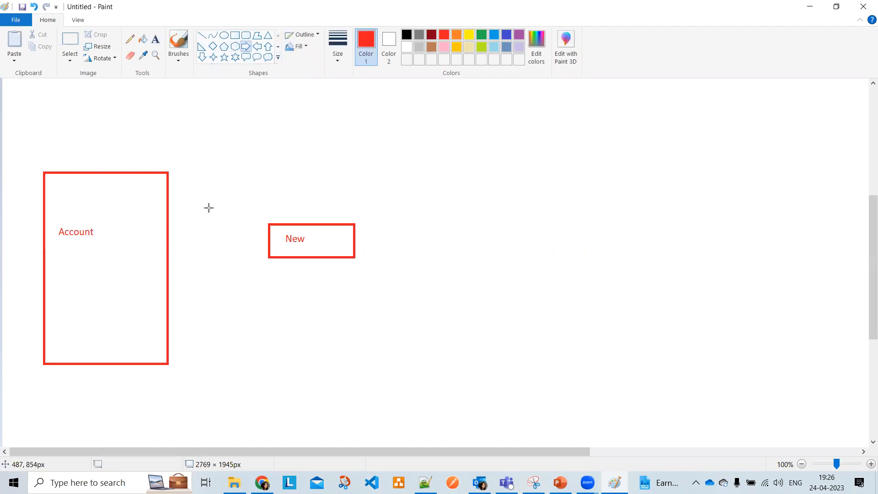
{"action": "mouse_move", "coordinate": [178, 227]}
{"action": "left_mouse_down"}
{"action": "mouse_move", "coordinate": [267, 233]}
{"action": "mouse_move", "coordinate": [276, 240]}
{"action": "mouse_move", "coordinate": [267, 250]}
{"action": "left_mouse_up"}
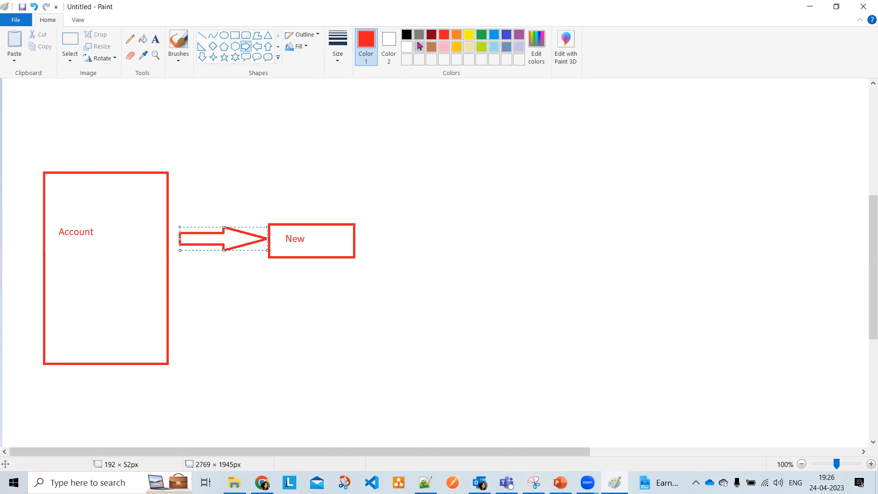
{"action": "left_click", "coordinate": [406, 35]}
{"action": "left_click", "coordinate": [428, 233]}
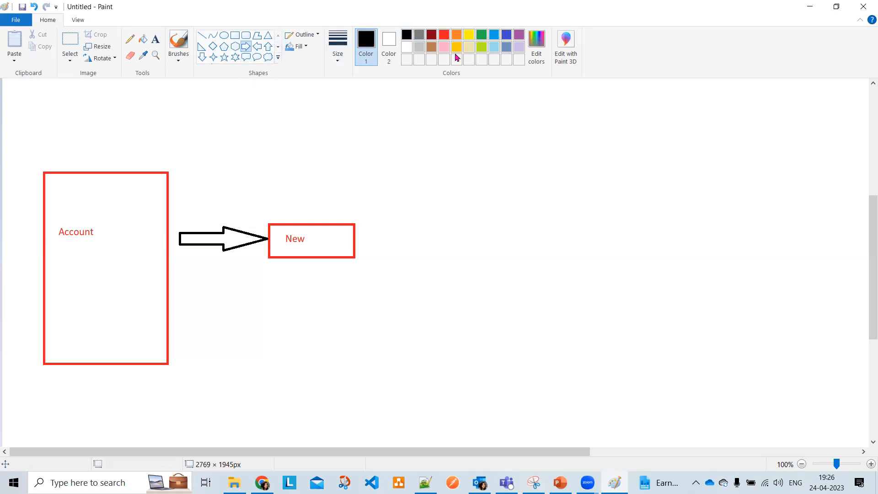
{"action": "left_click", "coordinate": [485, 37]}
Draw a green rounded box right of New and label it 'Regular Customer' in black
{"action": "left_click", "coordinate": [247, 35]}
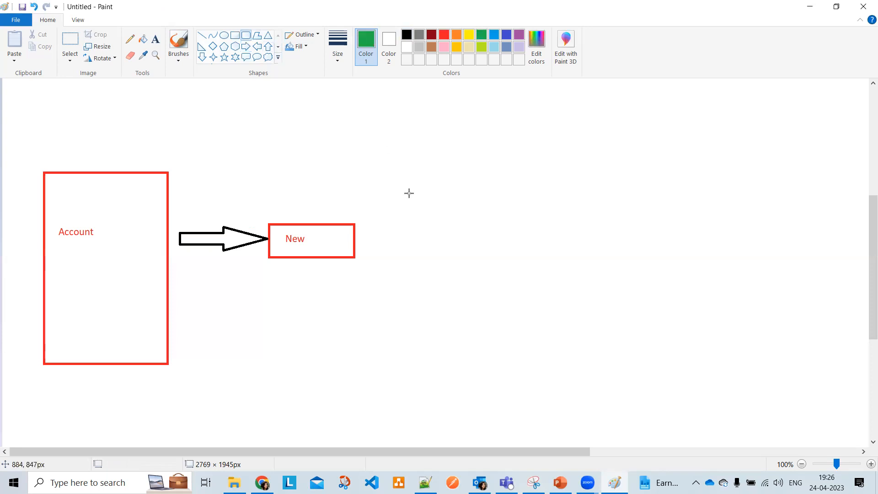
{"action": "left_click_drag", "start_coordinate": [394, 188], "coordinate": [554, 214]}
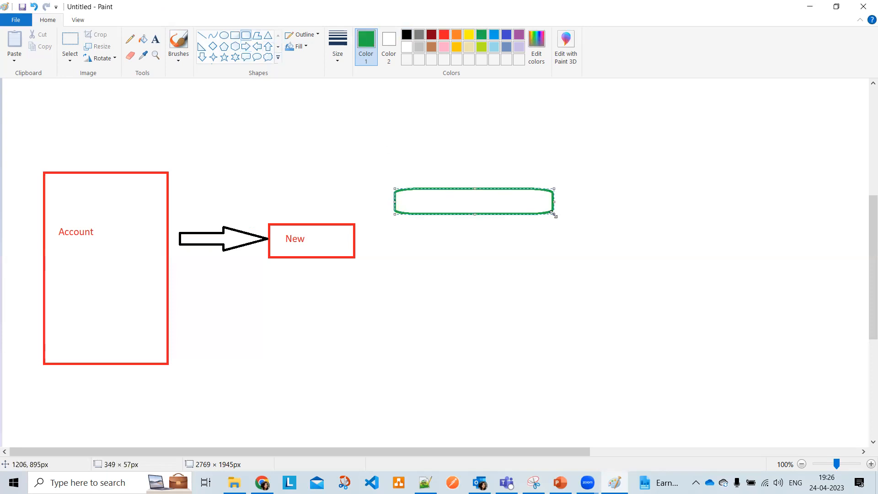
{"action": "left_click", "coordinate": [155, 39]}
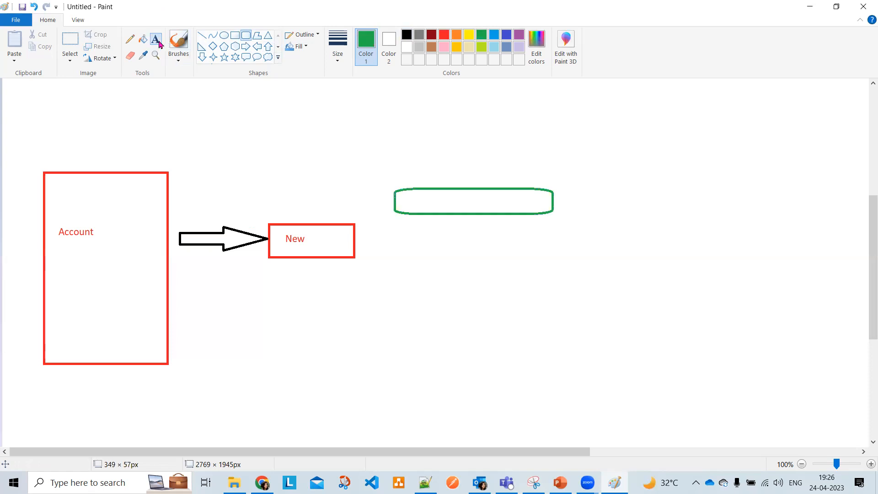
{"action": "left_click", "coordinate": [407, 35]}
{"action": "left_click", "coordinate": [410, 193]}
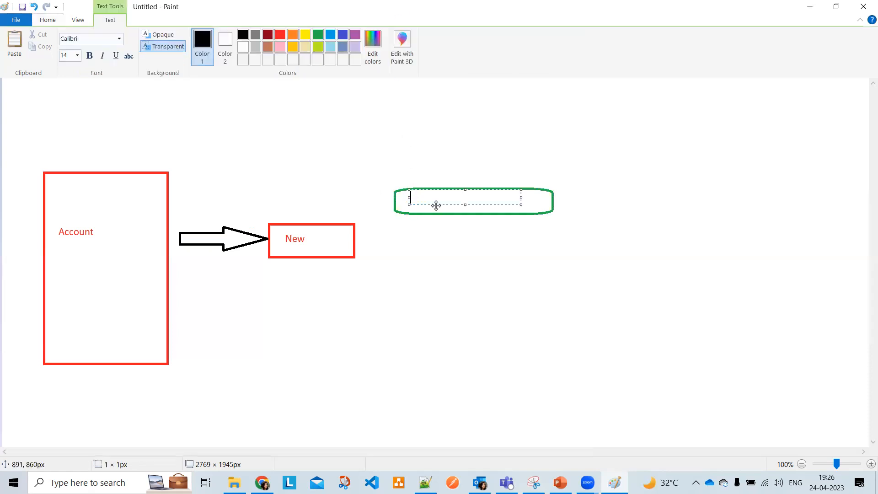
{"action": "type", "text": "Regular Customer"}
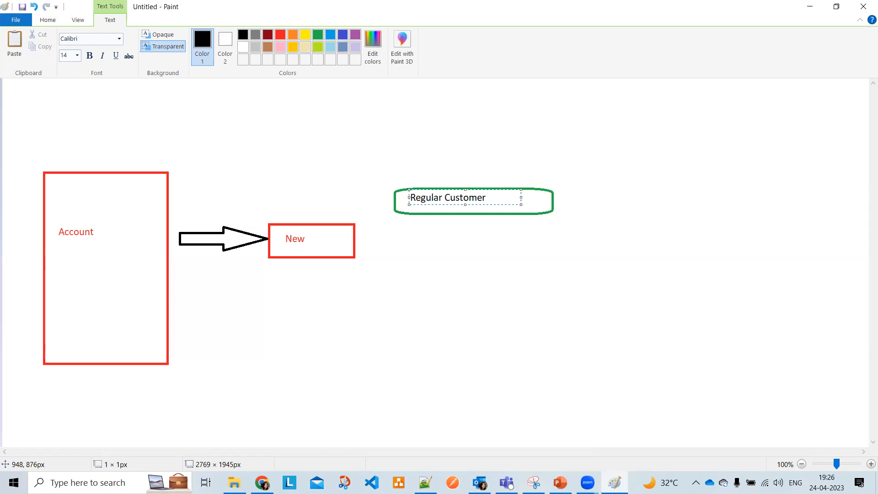
{"action": "left_click", "coordinate": [405, 227]}
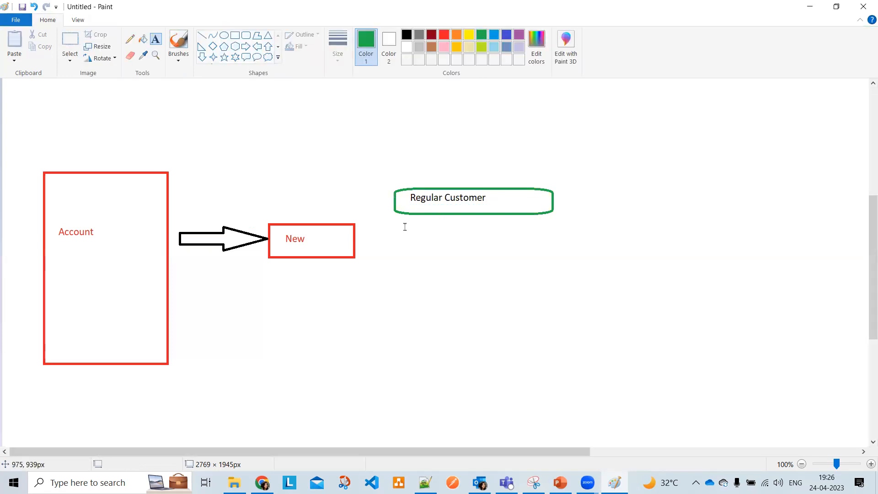
Draw a green rectangle below it and label it 'New Customer' in black
{"action": "left_click", "coordinate": [235, 35]}
{"action": "mouse_move", "coordinate": [394, 245]}
{"action": "left_mouse_down"}
{"action": "mouse_move", "coordinate": [561, 215]}
{"action": "mouse_move", "coordinate": [559, 278]}
{"action": "left_mouse_up"}
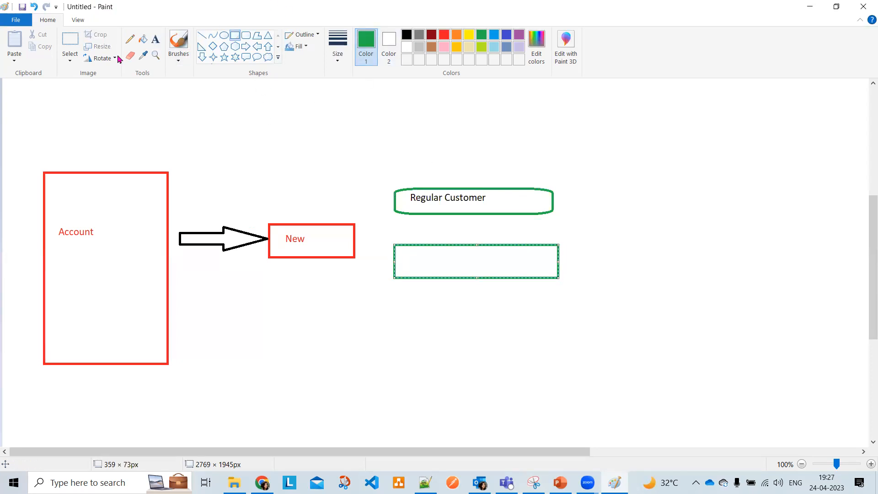
{"action": "left_click", "coordinate": [155, 39]}
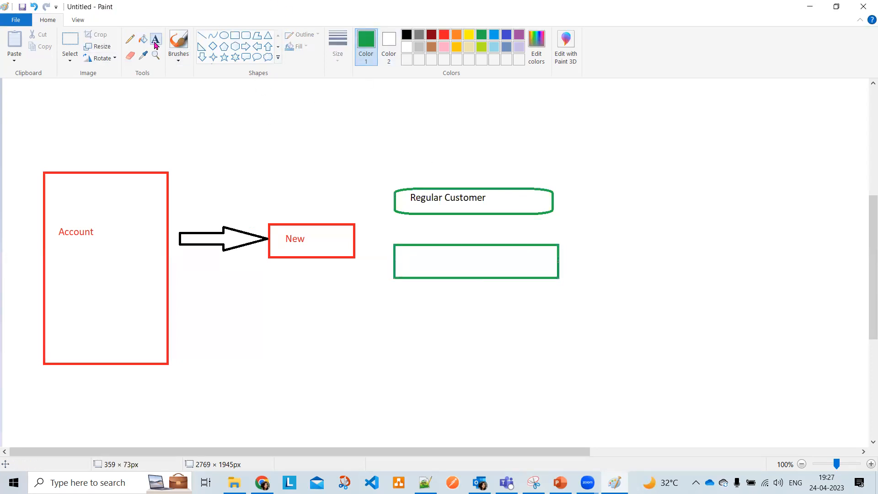
{"action": "left_click", "coordinate": [407, 35]}
{"action": "left_click", "coordinate": [400, 257]}
{"action": "type", "text": "New Customer"}
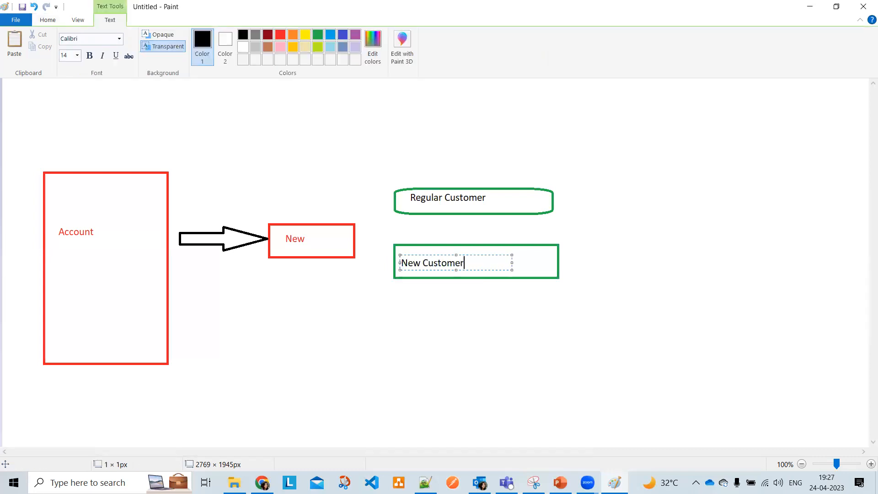
{"action": "left_click", "coordinate": [413, 303]}
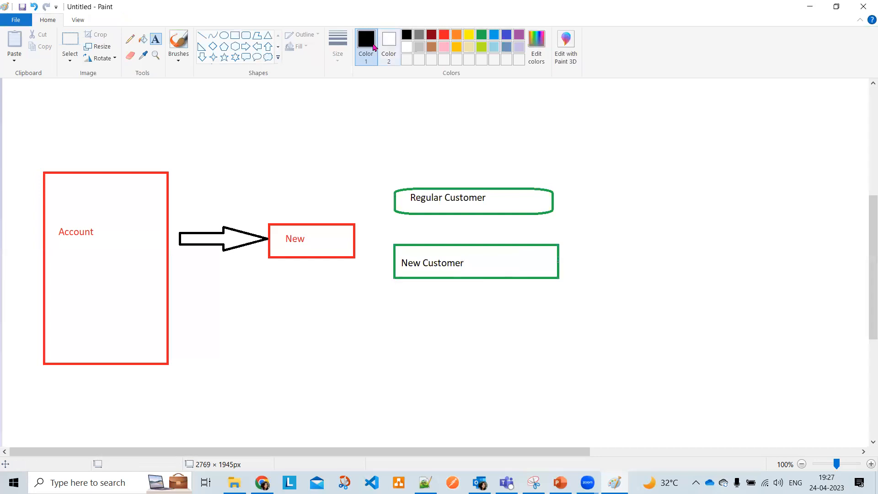
Draw a green rounded box at the bottom and label it 'VIP Customer' in black
{"action": "left_click", "coordinate": [246, 35]}
{"action": "left_click", "coordinate": [481, 34]}
{"action": "mouse_move", "coordinate": [398, 302]}
{"action": "left_mouse_down"}
{"action": "mouse_move", "coordinate": [494, 334]}
{"action": "mouse_move", "coordinate": [559, 333]}
{"action": "left_mouse_up"}
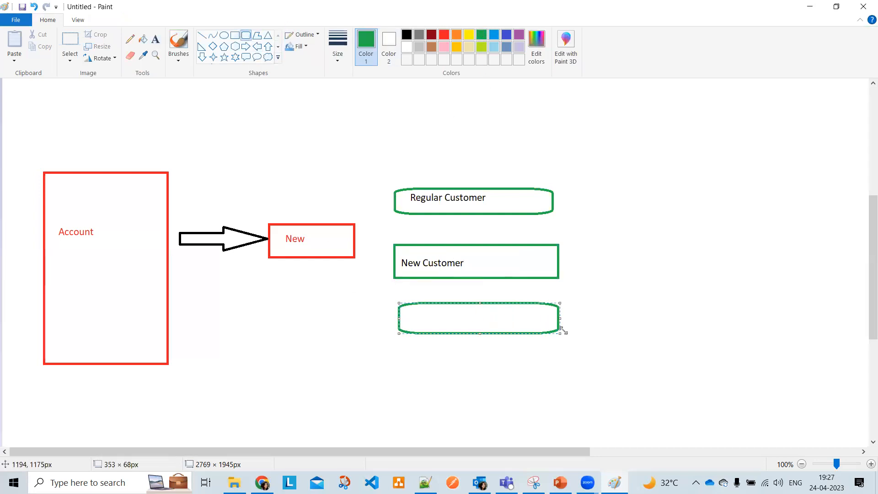
{"action": "left_click", "coordinate": [156, 39]}
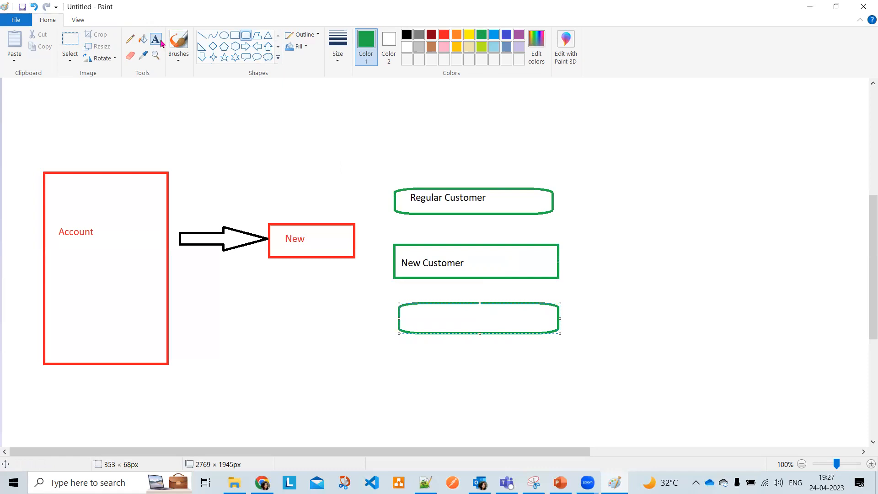
{"action": "left_click", "coordinate": [406, 34]}
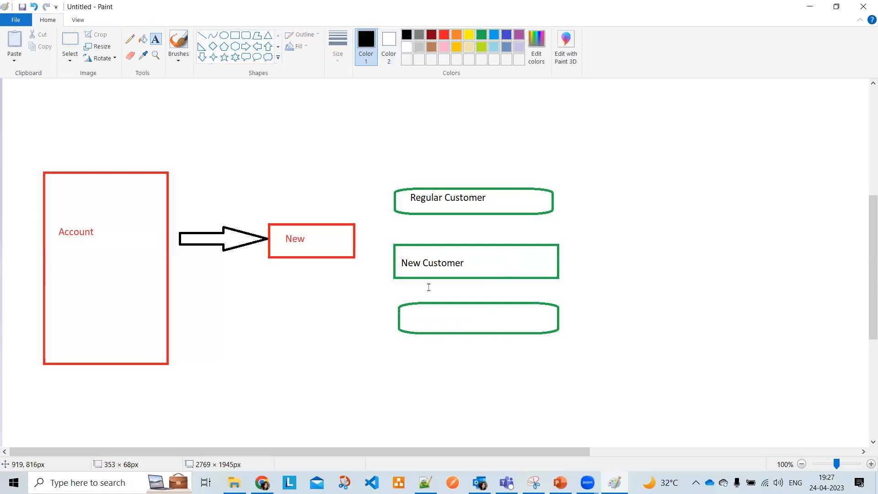
{"action": "left_click", "coordinate": [408, 311]}
{"action": "type", "text": "VIP Customer"}
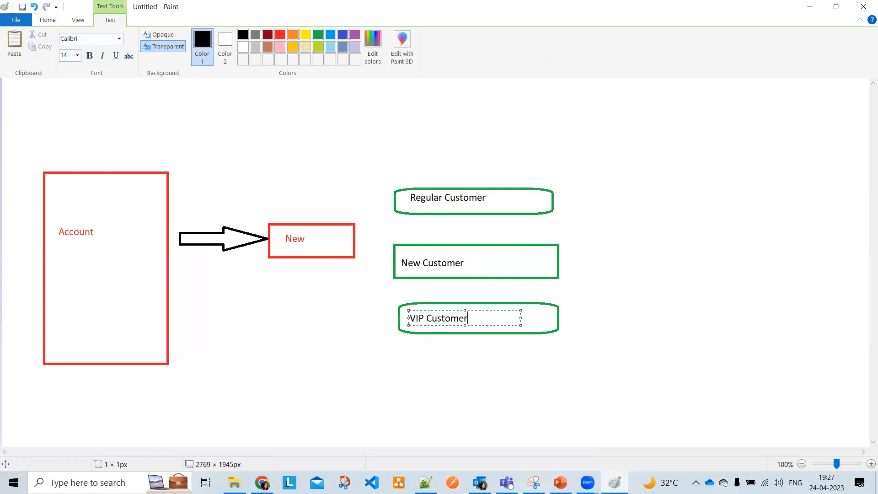
{"action": "left_click", "coordinate": [338, 139]}
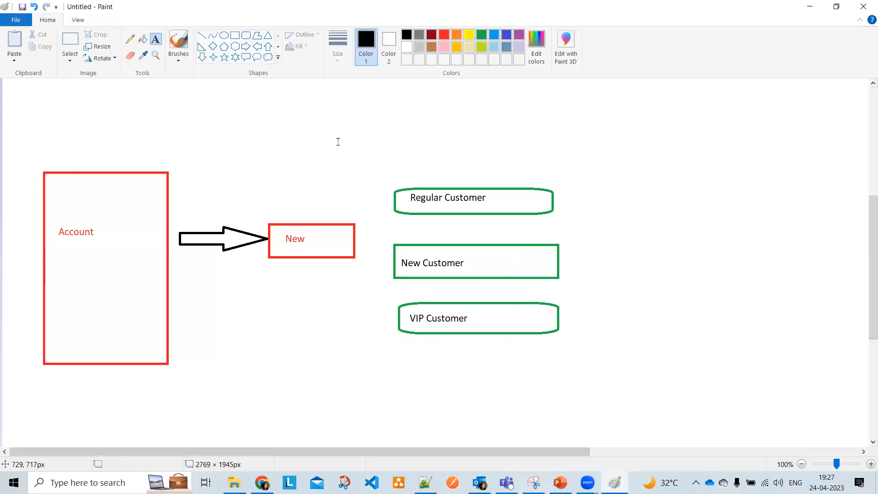
Draw three lines from New to the Regular, New and VIP Customer boxes
{"action": "left_click", "coordinate": [200, 35]}
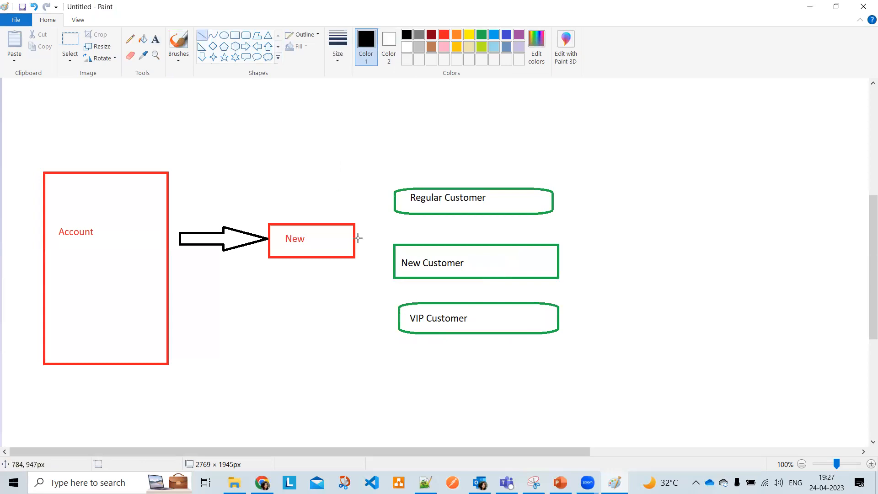
{"action": "left_click_drag", "start_coordinate": [354, 237], "coordinate": [396, 199]}
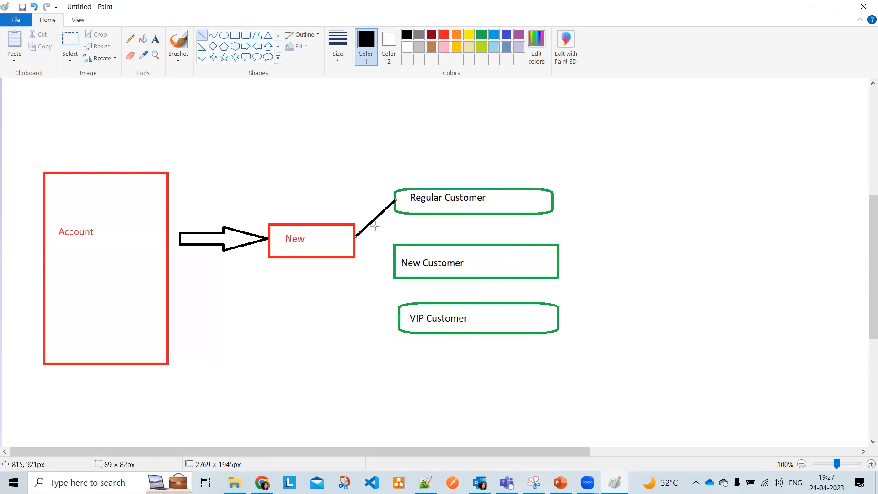
{"action": "mouse_move", "coordinate": [352, 237]}
{"action": "left_mouse_down"}
{"action": "mouse_move", "coordinate": [402, 245]}
{"action": "mouse_move", "coordinate": [393, 259]}
{"action": "left_mouse_up"}
{"action": "left_click", "coordinate": [392, 240]}
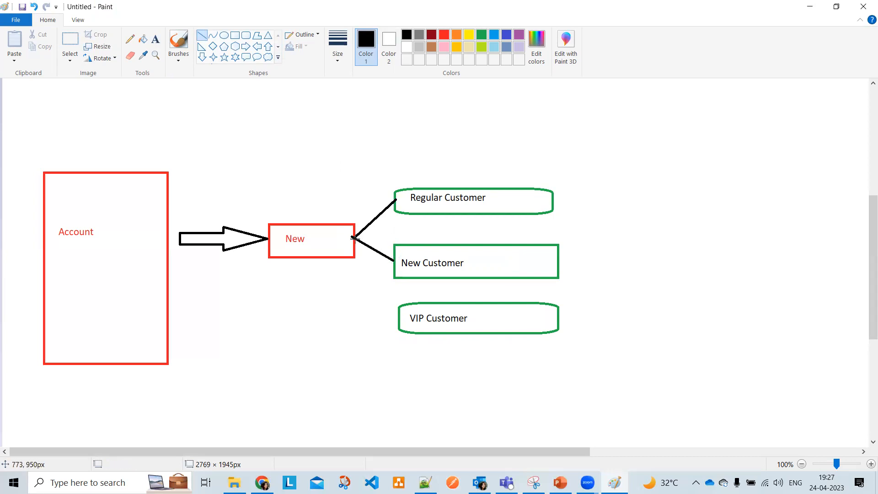
{"action": "mouse_move", "coordinate": [352, 237]}
{"action": "left_mouse_down"}
{"action": "mouse_move", "coordinate": [404, 308]}
{"action": "mouse_move", "coordinate": [397, 315]}
{"action": "left_mouse_up"}
{"action": "left_click", "coordinate": [646, 226]}
Enclose the three customer boxes in a rectangle frame with the thinnest outline
{"action": "left_click", "coordinate": [235, 35]}
{"action": "left_click_drag", "start_coordinate": [376, 151], "coordinate": [575, 348]}
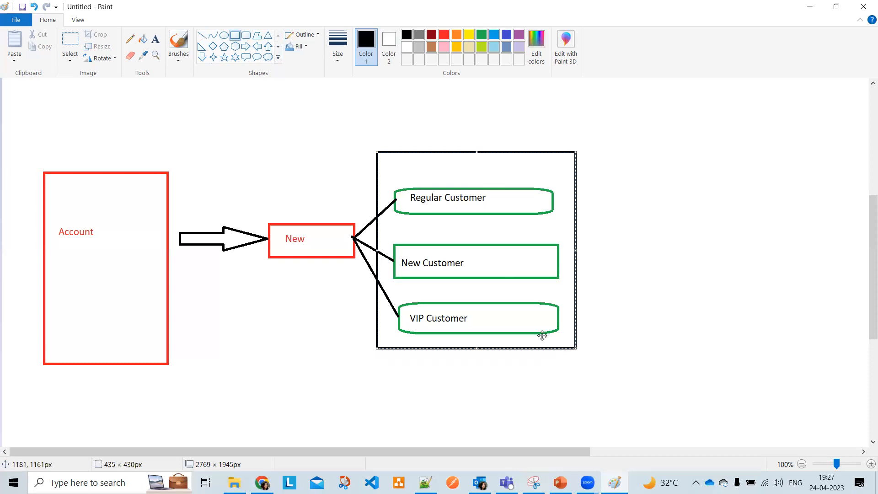
{"action": "left_click", "coordinate": [337, 55]}
{"action": "left_click", "coordinate": [353, 80]}
{"action": "left_click", "coordinate": [274, 136]}
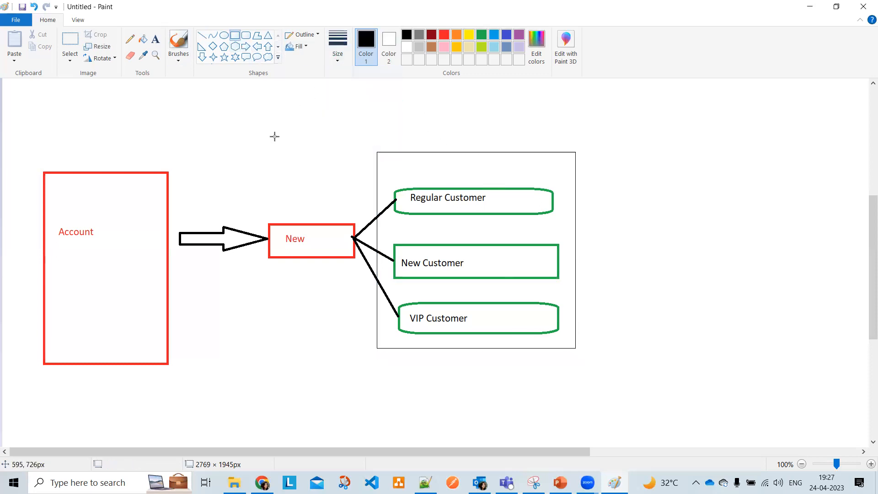
Add the heading 'Record Types' above the frame
{"action": "left_click", "coordinate": [156, 39]}
{"action": "left_click", "coordinate": [408, 133]}
{"action": "type", "text": "Record"}
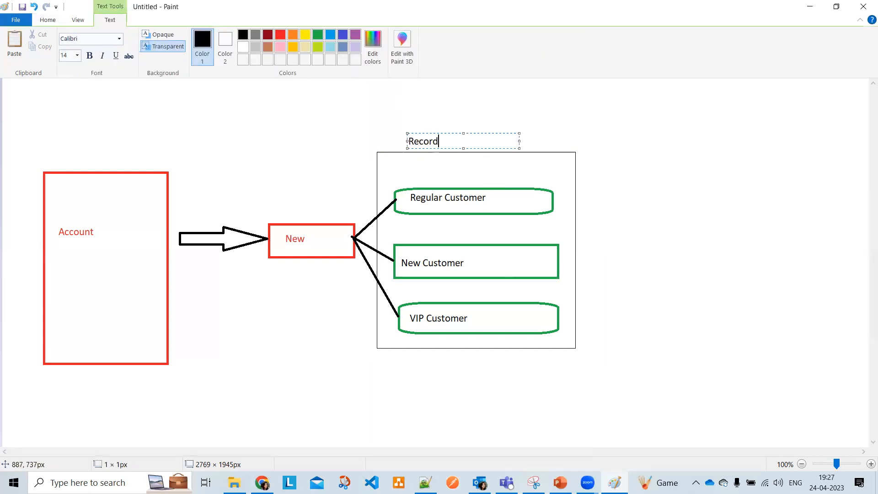
{"action": "type", "text": " Types"}
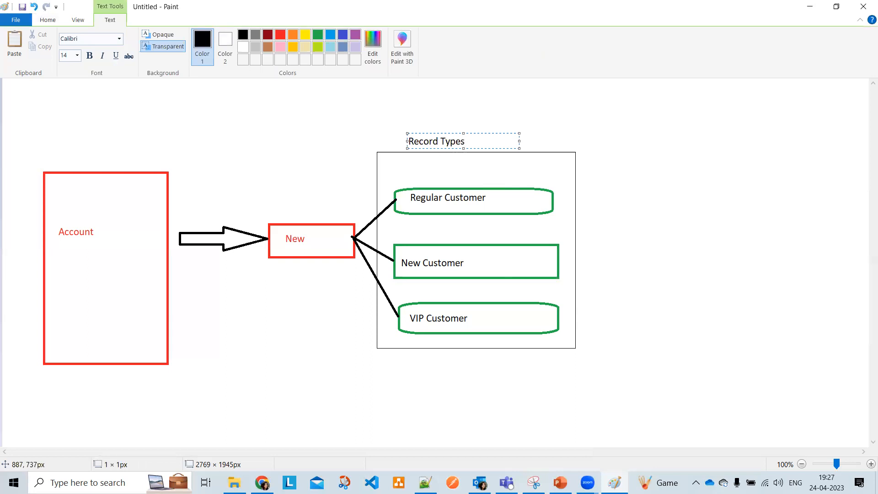
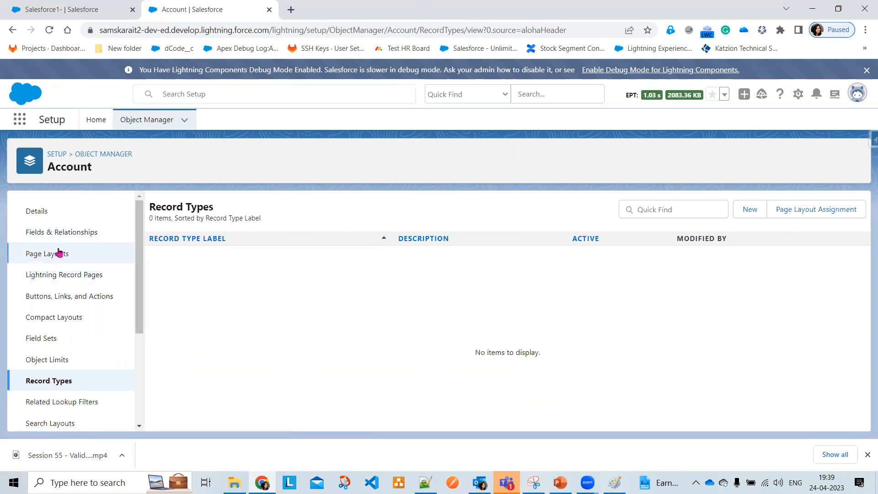
Create an Account page layout named Customer Account Layout, cloned from Account Layout
{"action": "left_click", "coordinate": [59, 259]}
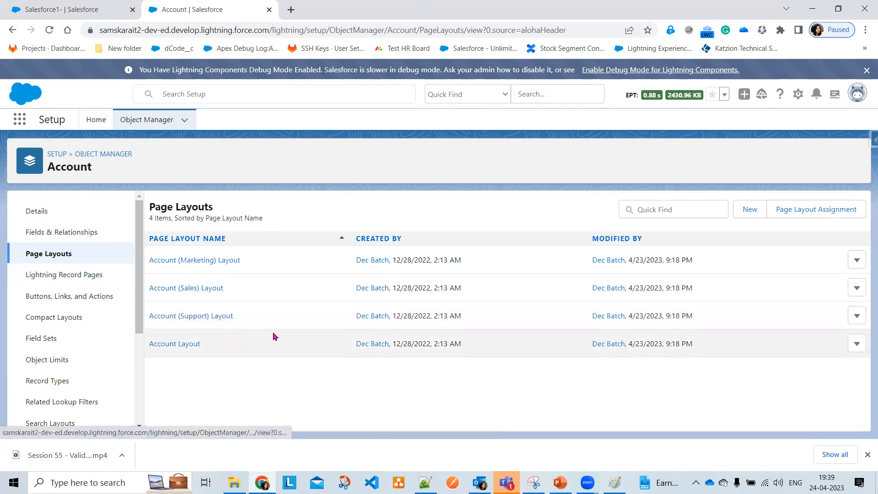
{"action": "left_click", "coordinate": [752, 213]}
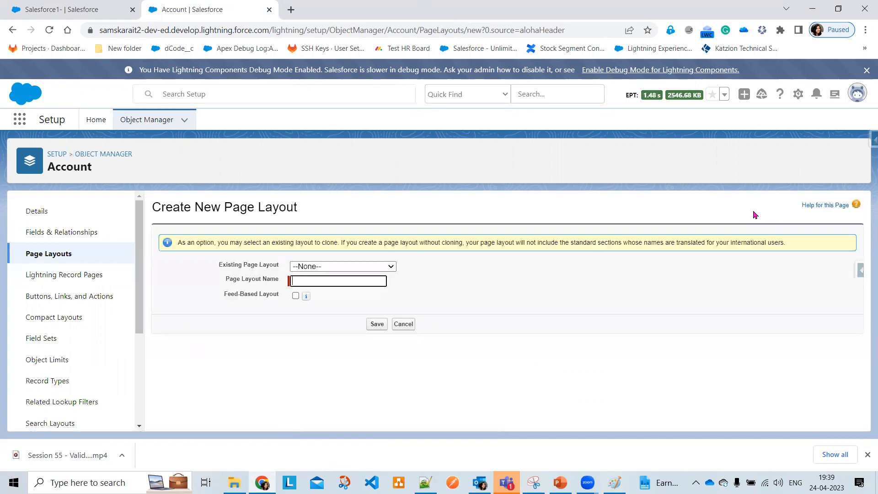
{"action": "left_click", "coordinate": [351, 266]}
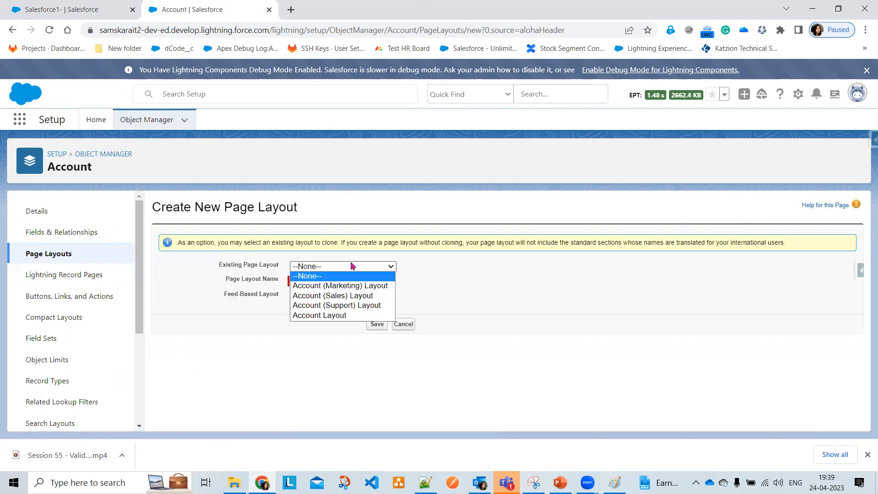
{"action": "left_click", "coordinate": [353, 315]}
{"action": "left_click", "coordinate": [335, 279]}
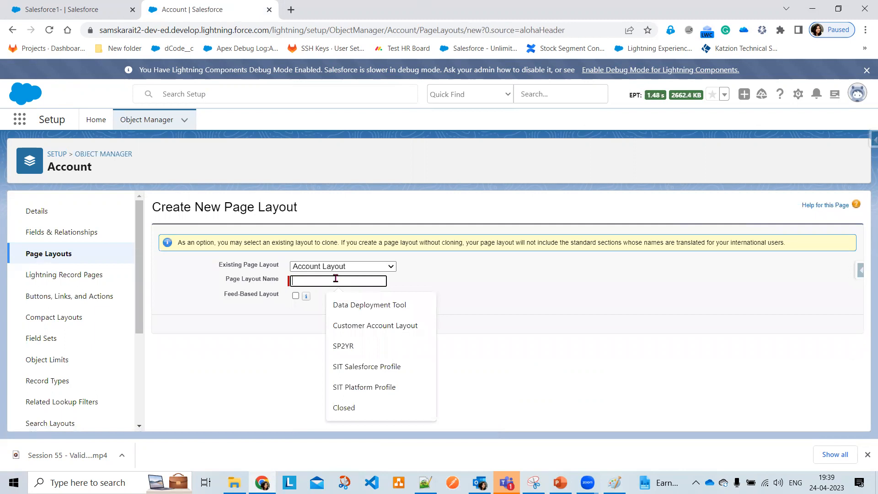
{"action": "left_click", "coordinate": [387, 328]}
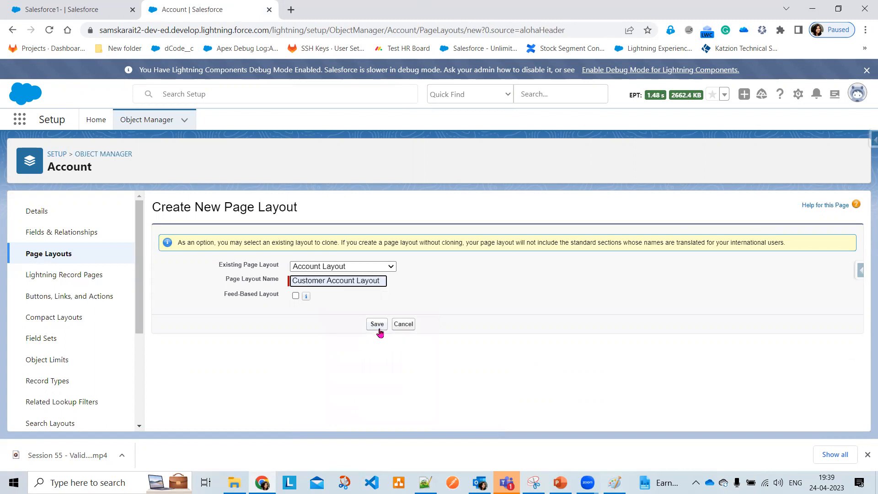
{"action": "left_click", "coordinate": [378, 325]}
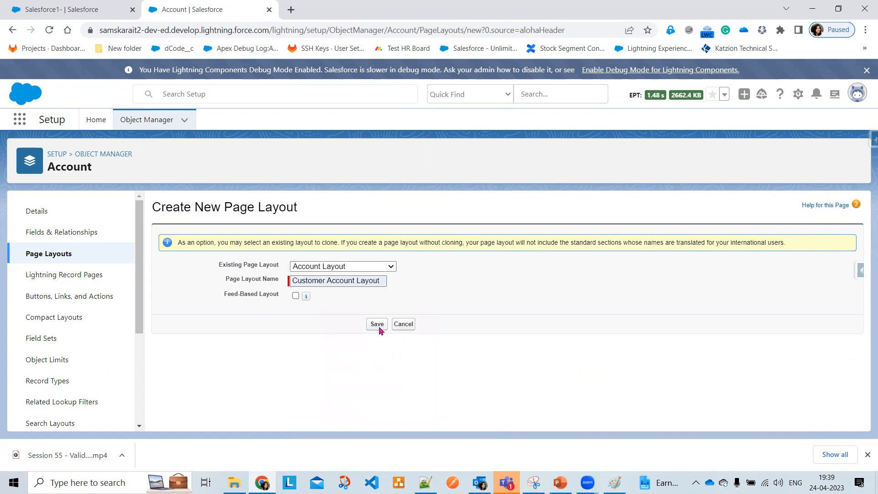
{"action": "left_click", "coordinate": [377, 324]}
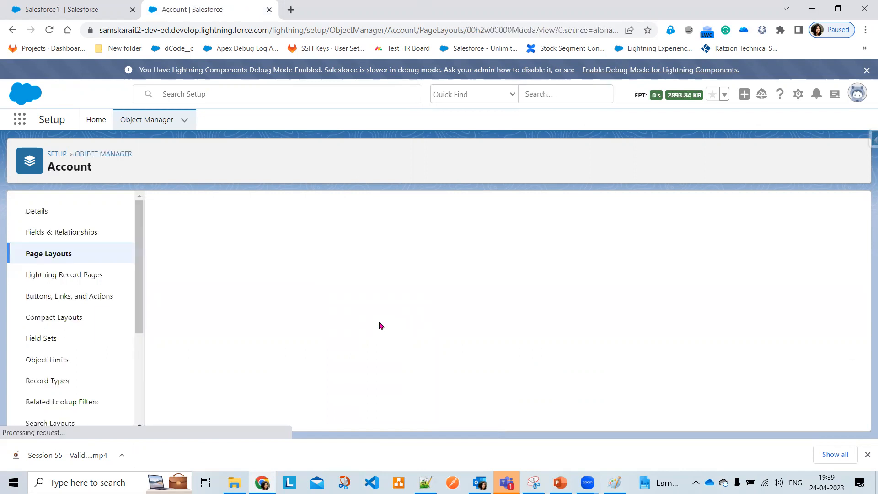
Remove the Employees and SIC Code fields from Customer Account Layout
{"action": "scroll", "coordinate": [378, 320], "scroll_direction": "down", "scroll_amount": 3}
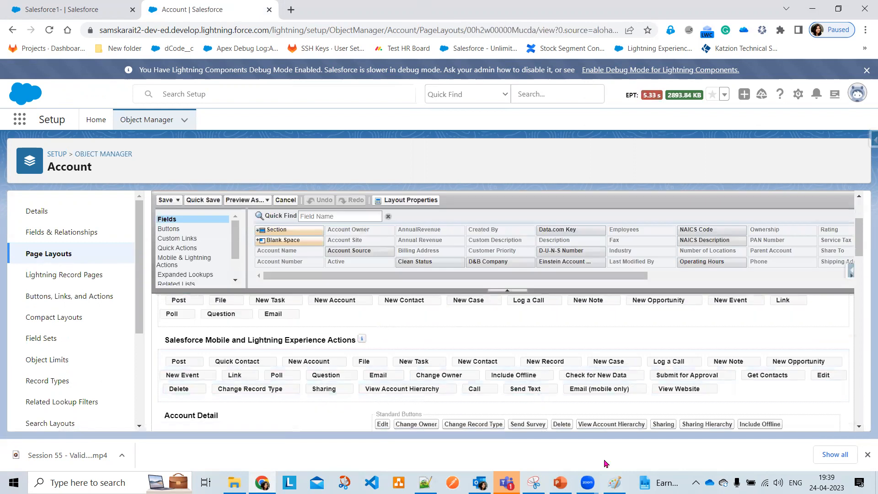
{"action": "scroll", "coordinate": [549, 385], "scroll_direction": "down", "scroll_amount": 5}
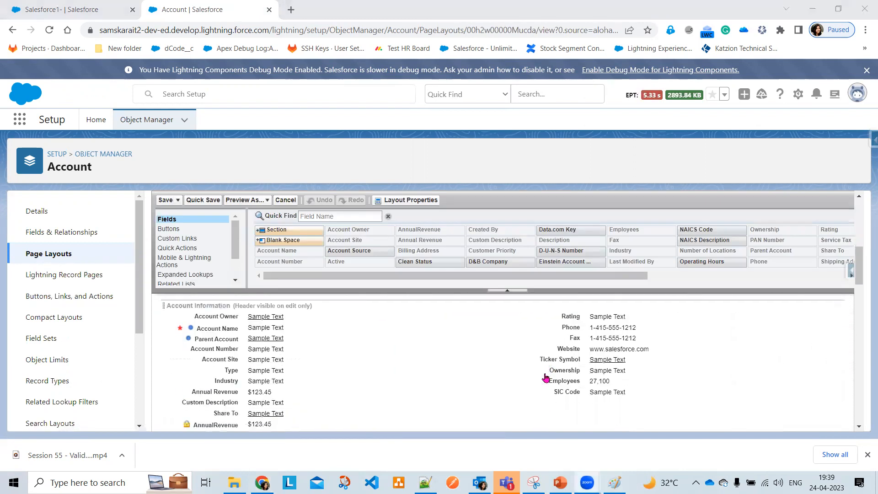
{"action": "scroll", "coordinate": [545, 377], "scroll_direction": "up", "scroll_amount": 1}
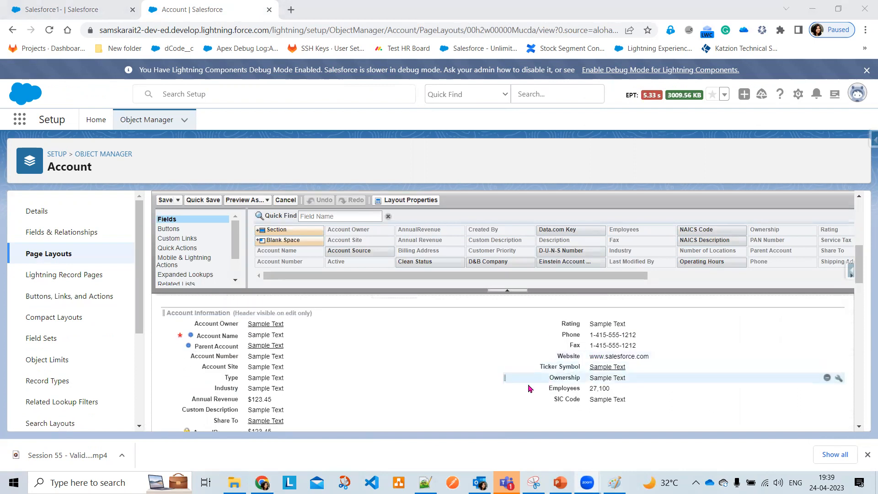
{"action": "left_click_drag", "start_coordinate": [582, 391], "coordinate": [561, 257]}
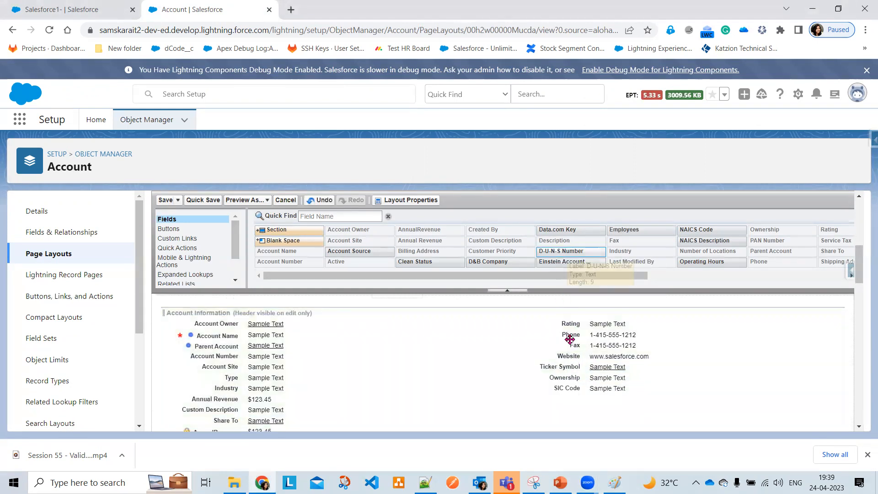
{"action": "left_click_drag", "start_coordinate": [567, 388], "coordinate": [580, 255]}
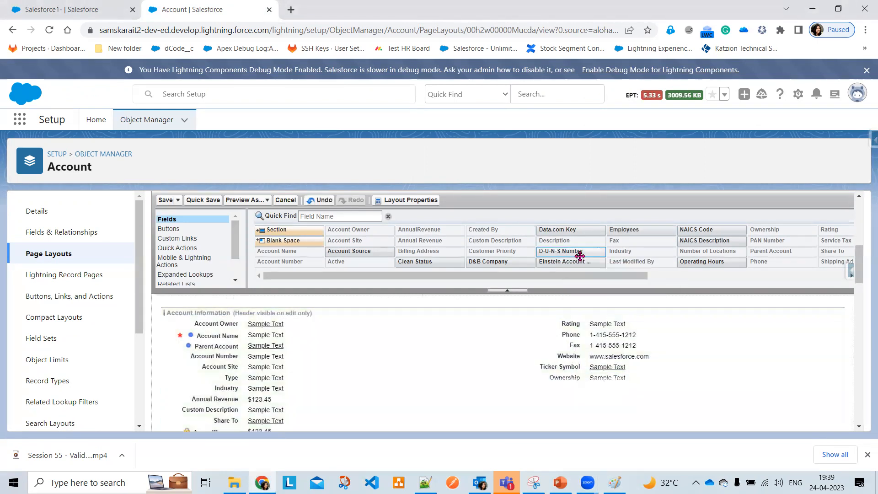
Remove SLA, SLA Serial Number, Upsell Opportunity, SLA Expiration Date and Number of Locations from the layout
{"action": "scroll", "coordinate": [408, 375], "scroll_direction": "down", "scroll_amount": 2}
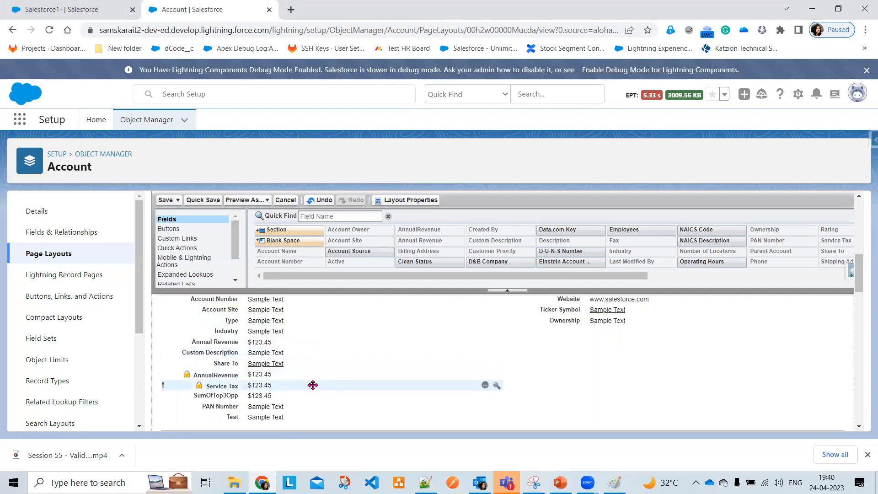
{"action": "scroll", "coordinate": [312, 385], "scroll_direction": "down", "scroll_amount": 1}
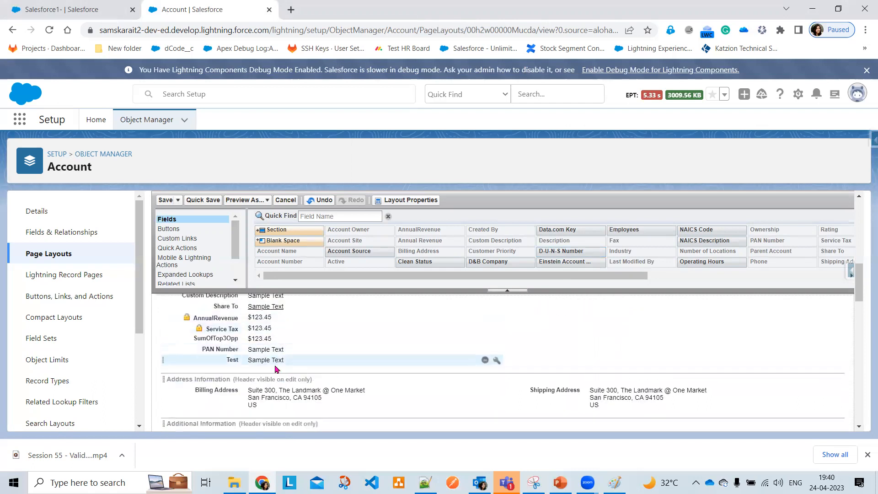
{"action": "scroll", "coordinate": [373, 372], "scroll_direction": "down", "scroll_amount": 1}
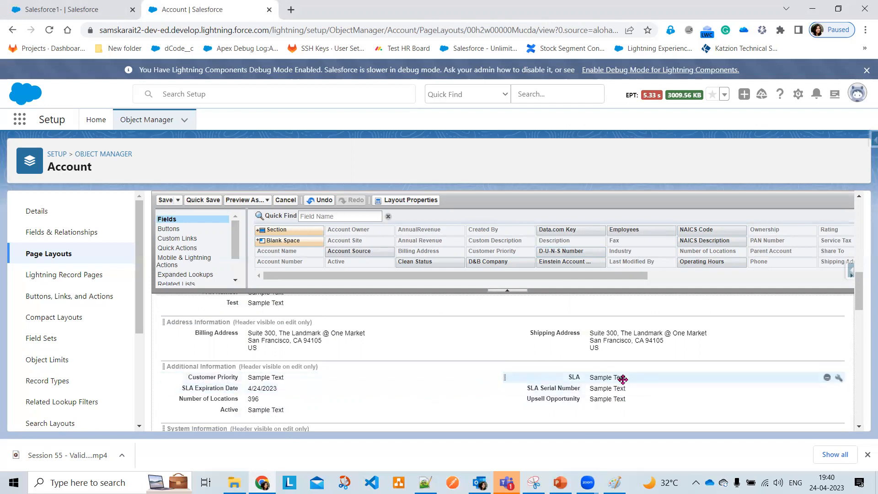
{"action": "left_click_drag", "start_coordinate": [622, 379], "coordinate": [602, 278]}
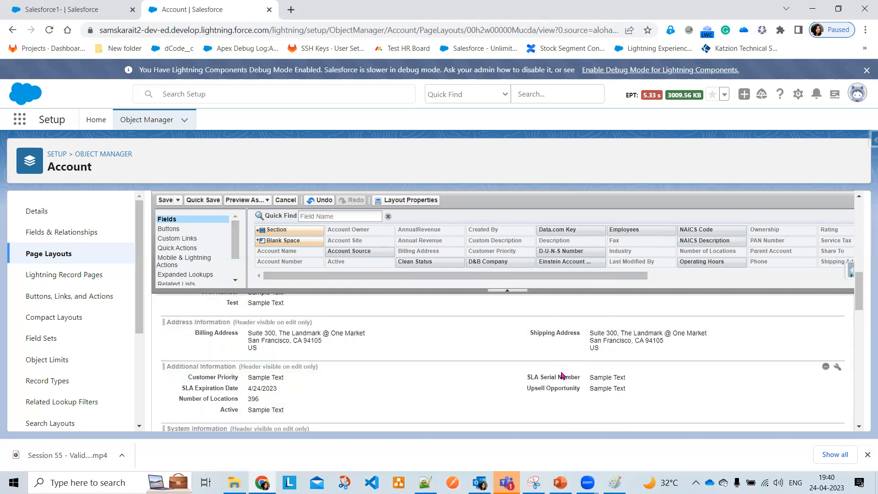
{"action": "left_click_drag", "start_coordinate": [567, 306], "coordinate": [568, 256]}
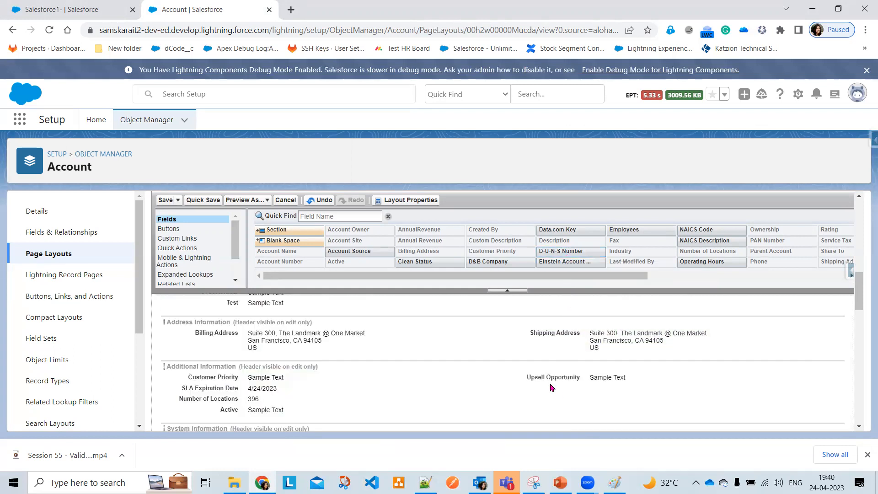
{"action": "left_click_drag", "start_coordinate": [549, 376], "coordinate": [572, 263]}
{"action": "left_click_drag", "start_coordinate": [275, 392], "coordinate": [530, 229]}
{"action": "left_click_drag", "start_coordinate": [233, 389], "coordinate": [492, 224]}
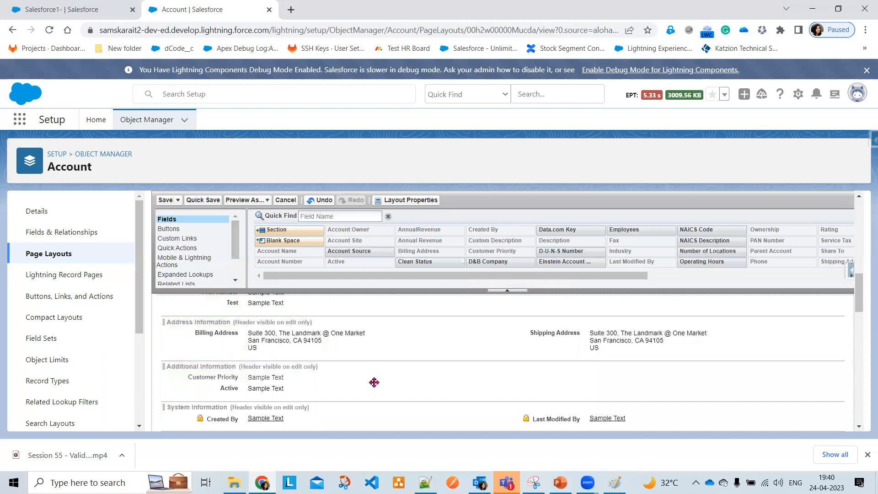
Save the trimmed Customer Account Layout
{"action": "scroll", "coordinate": [374, 383], "scroll_direction": "down", "scroll_amount": 1}
{"action": "scroll", "coordinate": [374, 388], "scroll_direction": "down", "scroll_amount": 1}
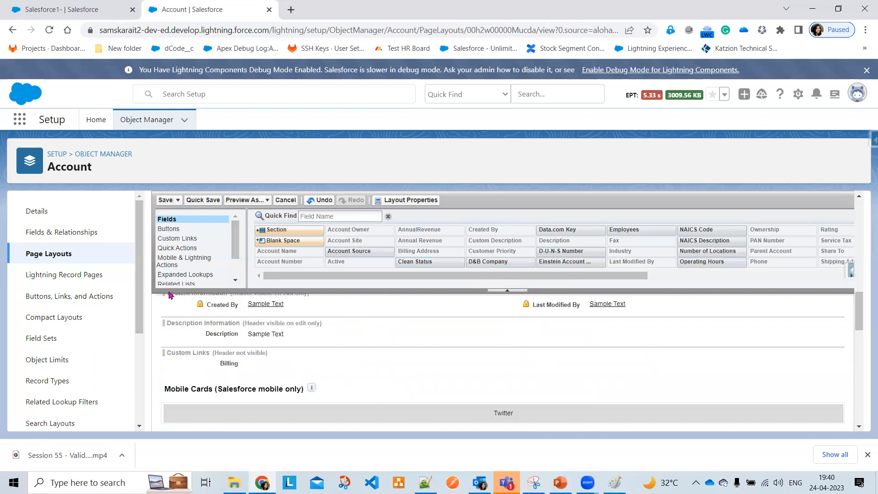
{"action": "left_click", "coordinate": [165, 201]}
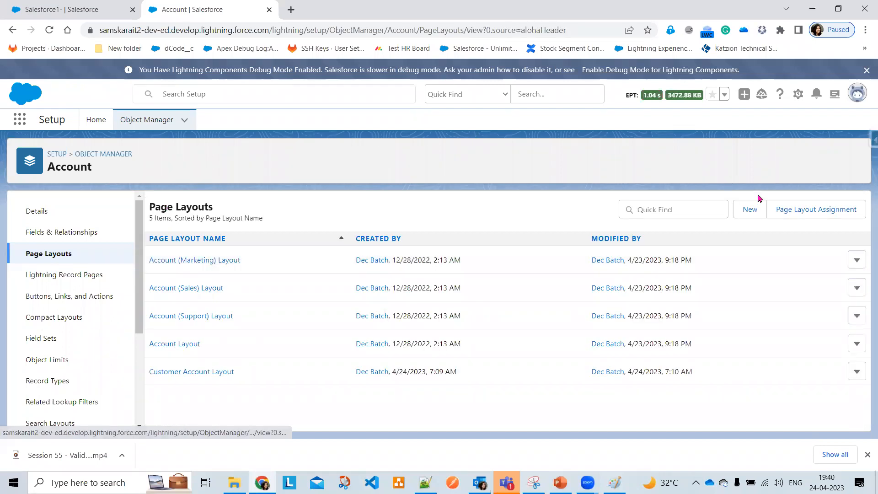
Create and save Partner Account Layout, cloned from Account Layout
{"action": "left_click", "coordinate": [748, 211]}
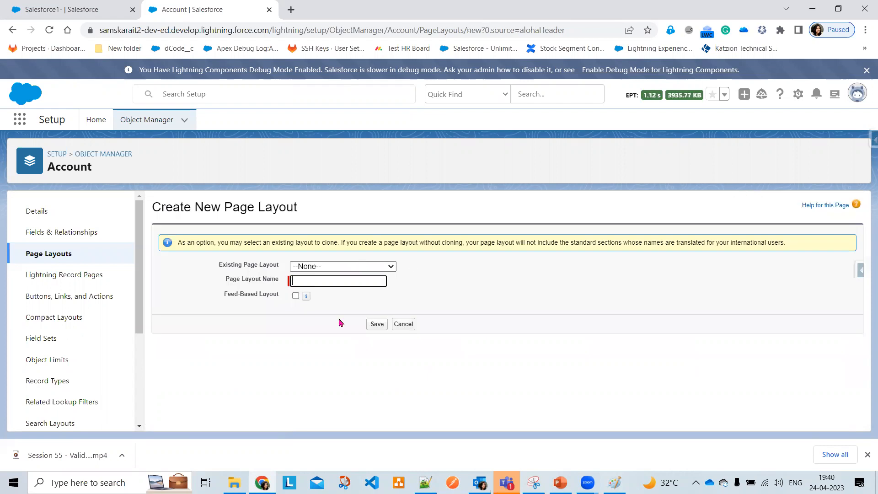
{"action": "left_click", "coordinate": [359, 267]}
{"action": "left_click", "coordinate": [332, 315]}
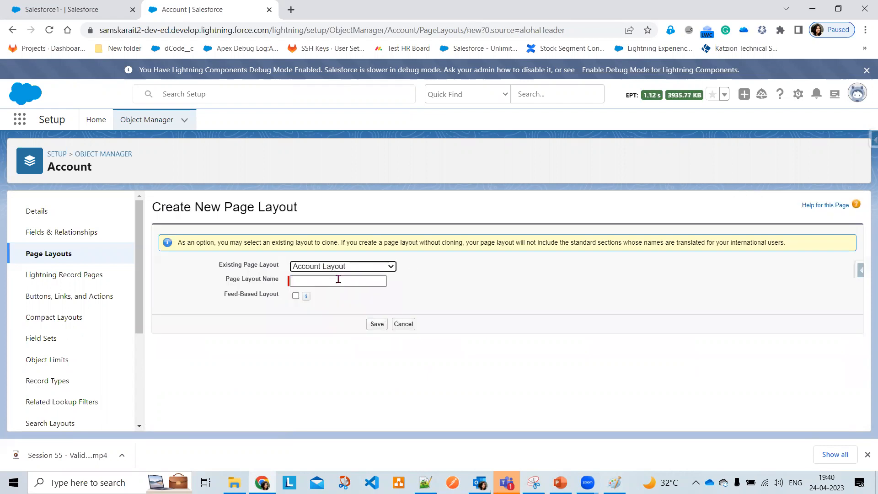
{"action": "left_click", "coordinate": [338, 279]}
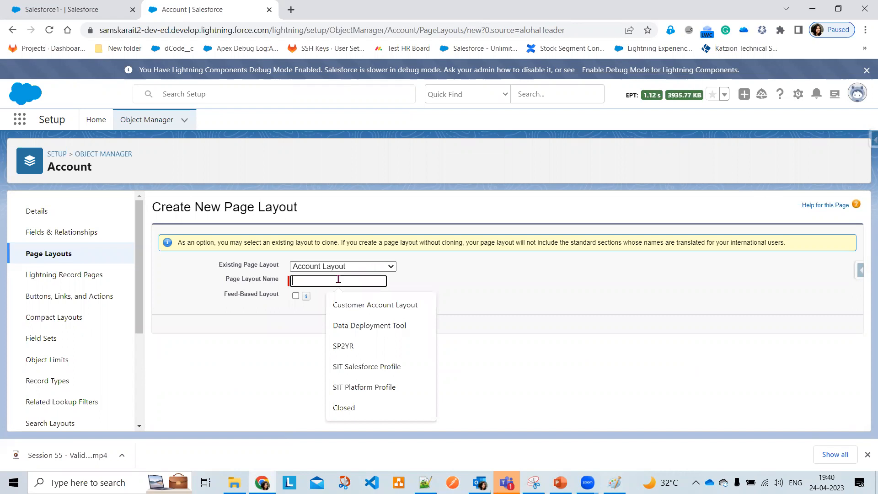
{"action": "type", "text": "Pa"}
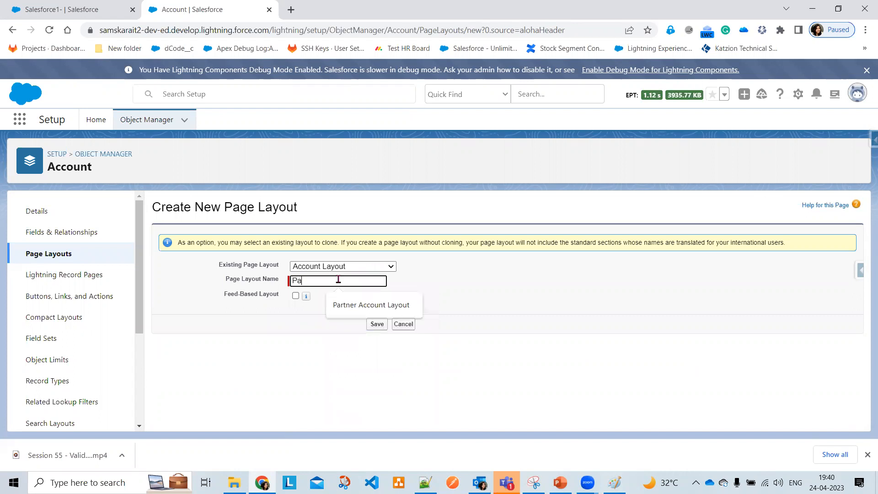
{"action": "left_click", "coordinate": [357, 305]}
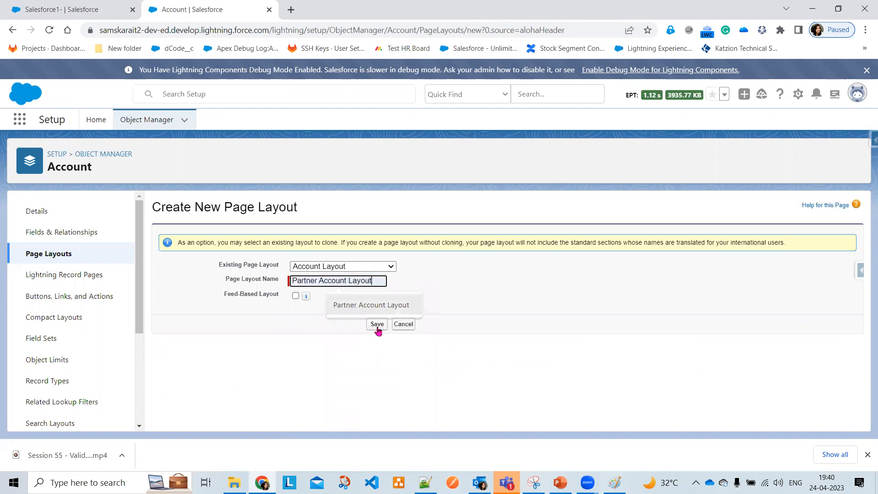
{"action": "left_click", "coordinate": [377, 326]}
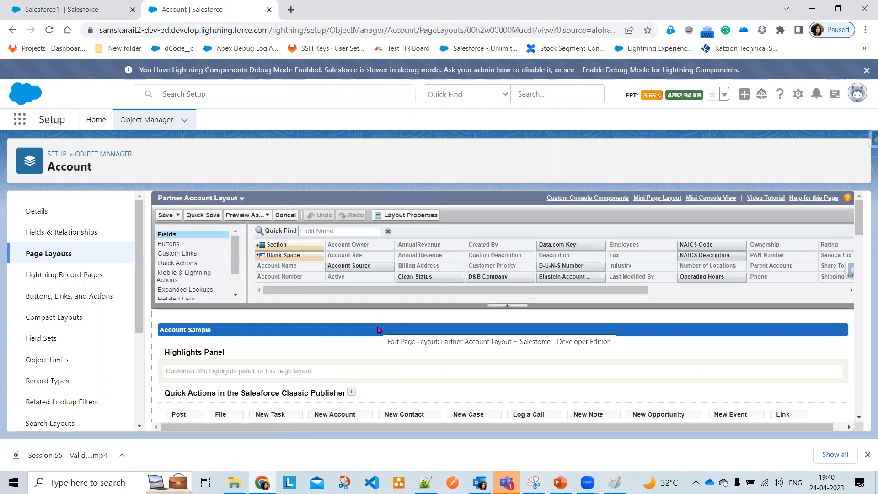
{"action": "scroll", "coordinate": [377, 329], "scroll_direction": "down", "scroll_amount": 5}
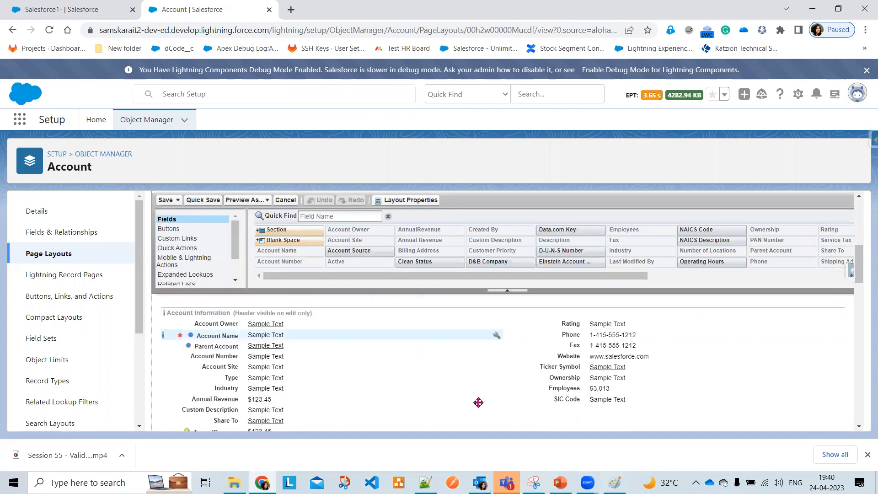
{"action": "left_click", "coordinate": [160, 201]}
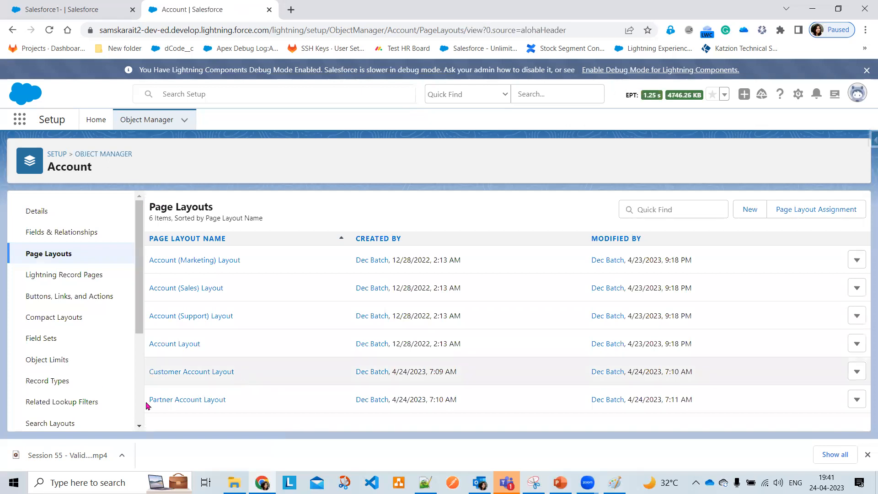
Start a new Account record type based on --Master--
{"action": "left_click", "coordinate": [55, 382]}
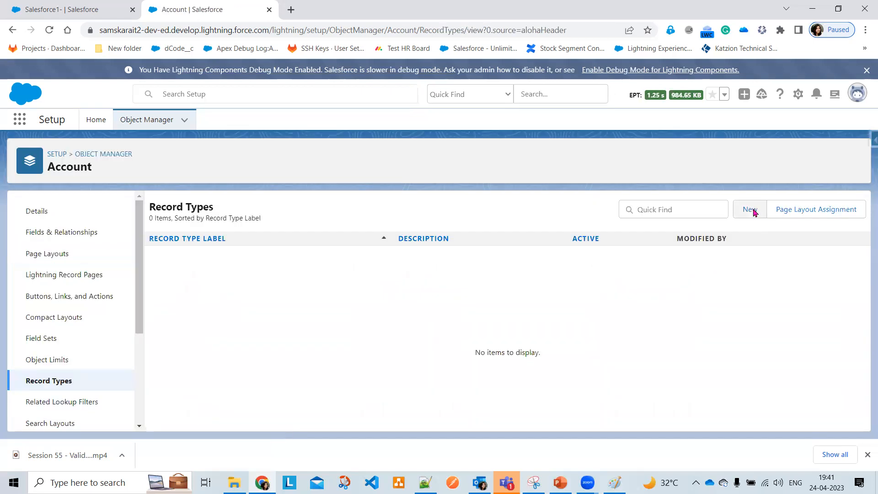
{"action": "left_click", "coordinate": [750, 211]}
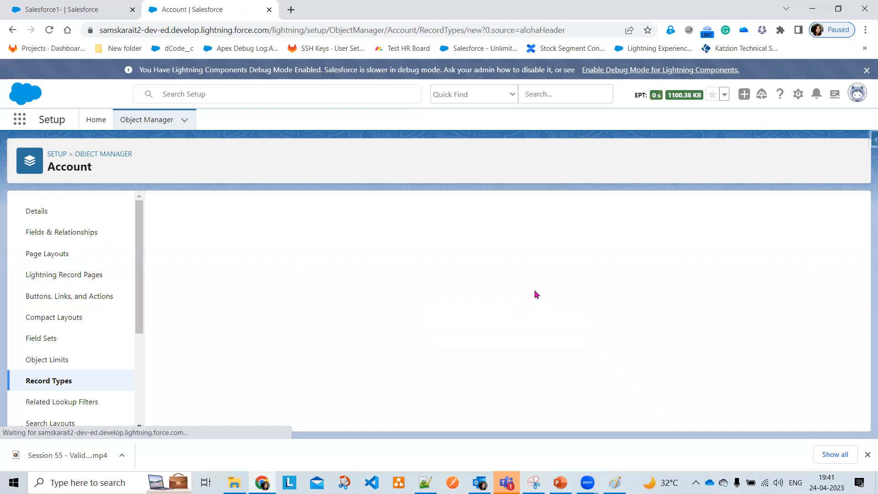
{"action": "left_click", "coordinate": [323, 309]}
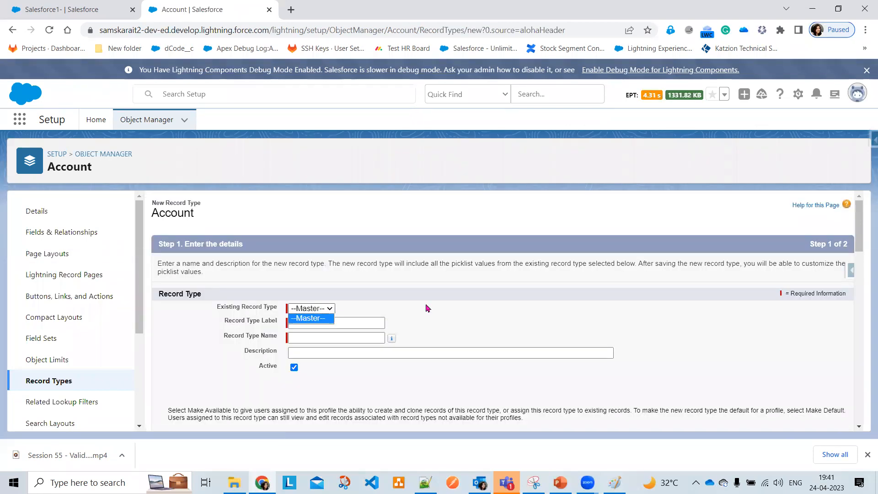
{"action": "left_click", "coordinate": [427, 308]}
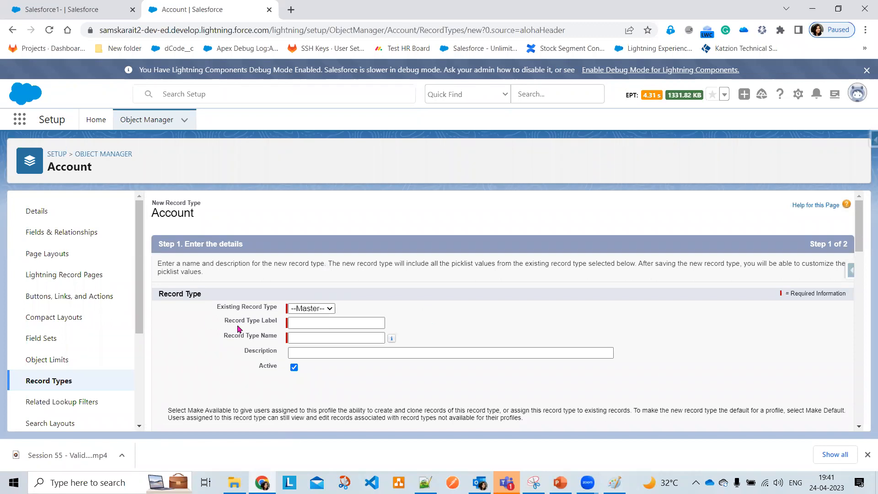
Label the record type Customer Account with description 'Customer Account Layout' and continue
{"action": "left_click", "coordinate": [310, 323]}
{"action": "left_click", "coordinate": [310, 322]}
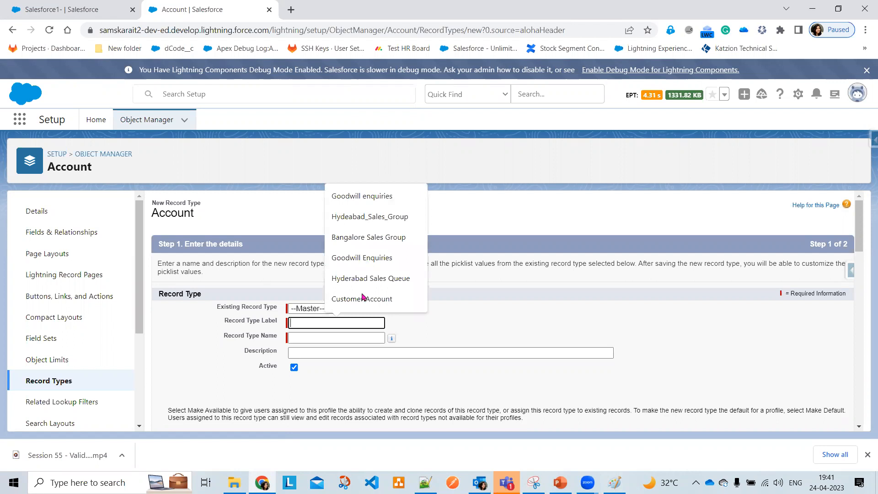
{"action": "key", "text": "Down"}
{"action": "key", "text": "Down"}
{"action": "key", "text": "Return"}
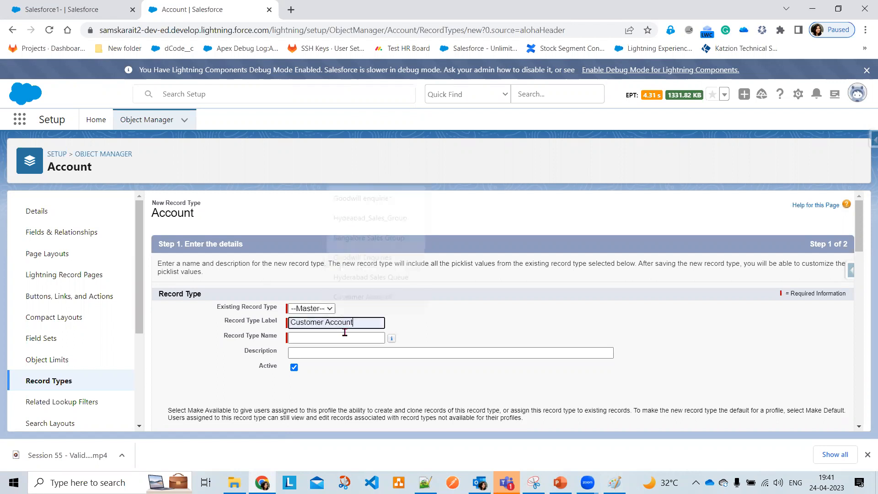
{"action": "key", "text": "Tab"}
{"action": "key", "text": "Tab"}
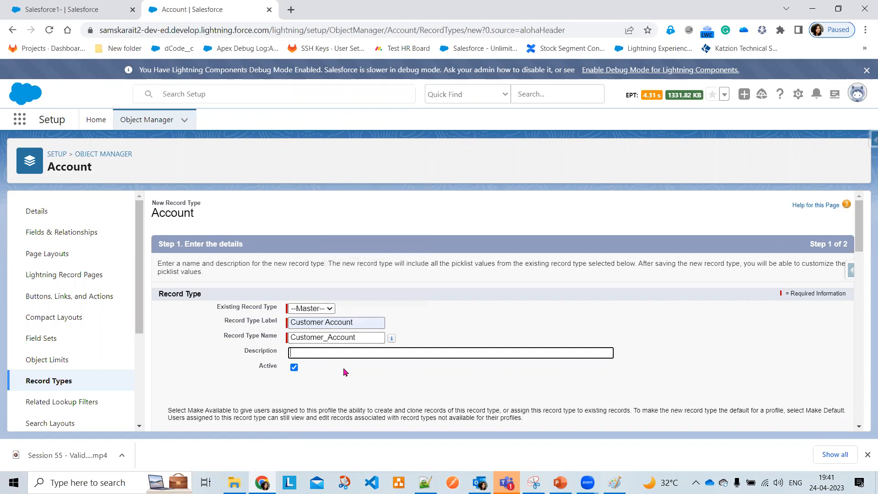
{"action": "key", "text": "Down"}
{"action": "type", "text": "Customer Account Layo"}
{"action": "scroll", "coordinate": [655, 371], "scroll_direction": "down", "scroll_amount": 3}
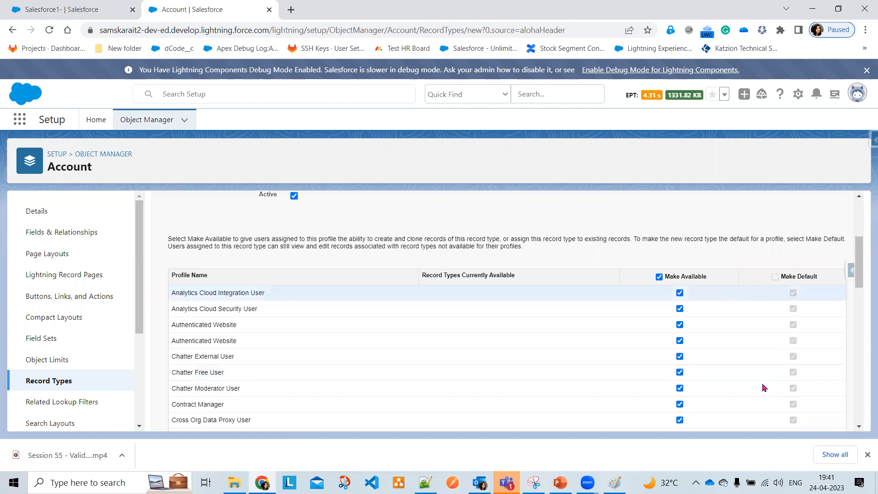
{"action": "scroll", "coordinate": [777, 393], "scroll_direction": "down", "scroll_amount": 4}
{"action": "scroll", "coordinate": [806, 410], "scroll_direction": "down", "scroll_amount": 5}
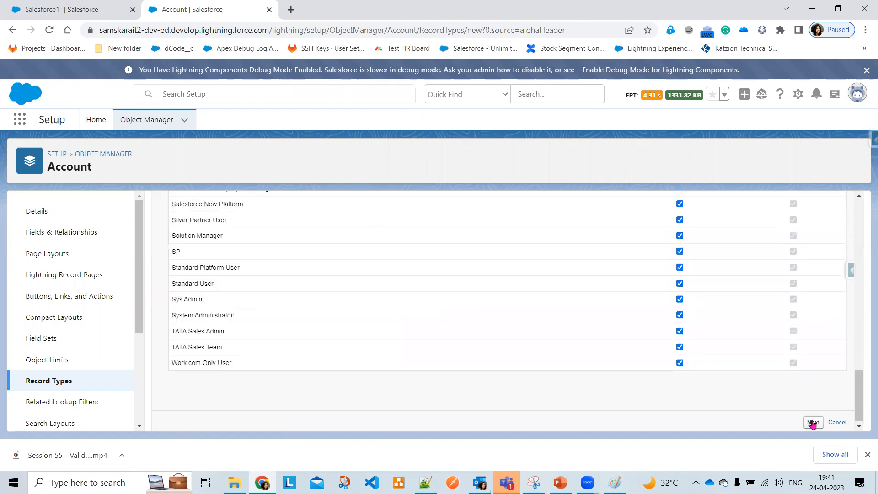
{"action": "left_click", "coordinate": [812, 421]}
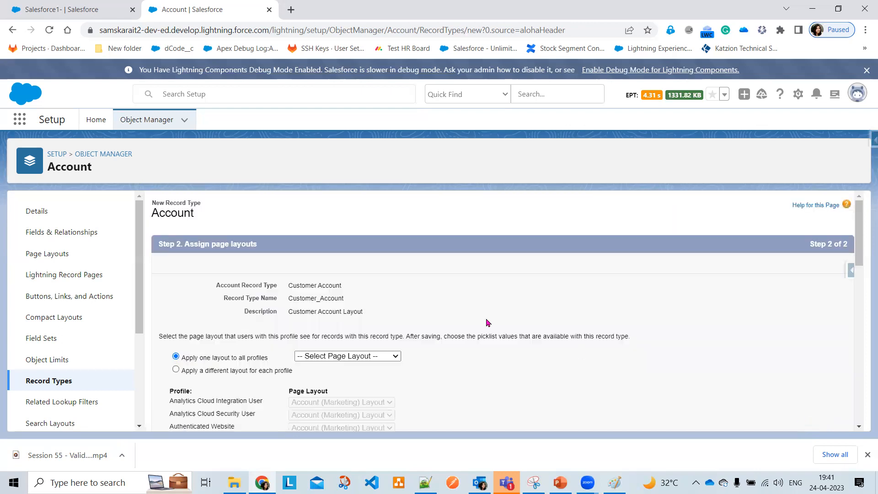
Apply Customer Account Layout to all profiles and save the Customer Account record type
{"action": "scroll", "coordinate": [486, 322], "scroll_direction": "down", "scroll_amount": 2}
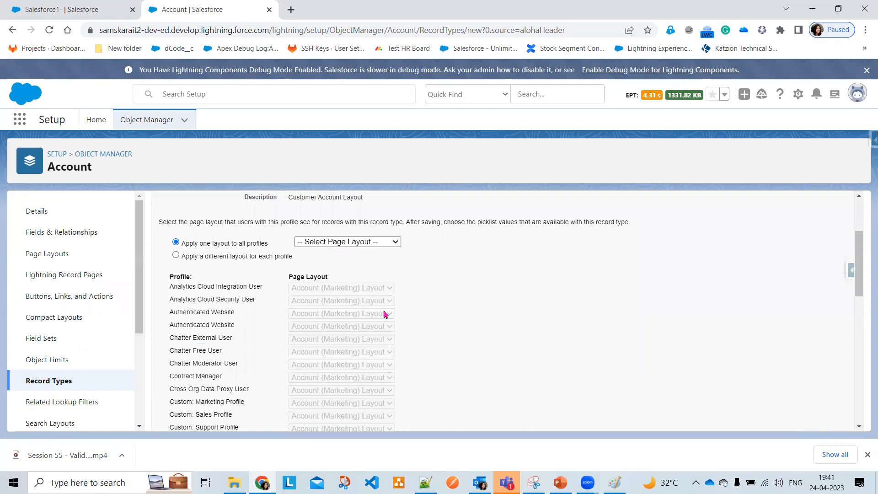
{"action": "scroll", "coordinate": [384, 314], "scroll_direction": "up", "scroll_amount": 2}
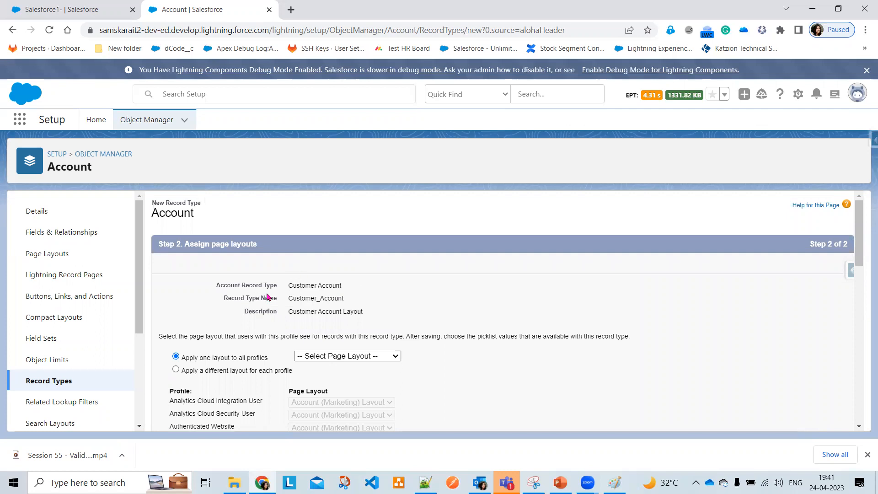
{"action": "left_click", "coordinate": [334, 357]}
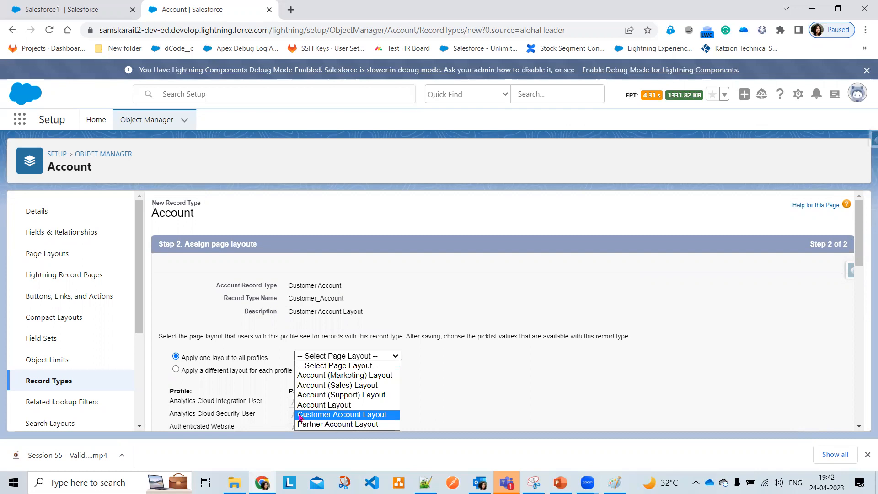
{"action": "left_click", "coordinate": [300, 415]}
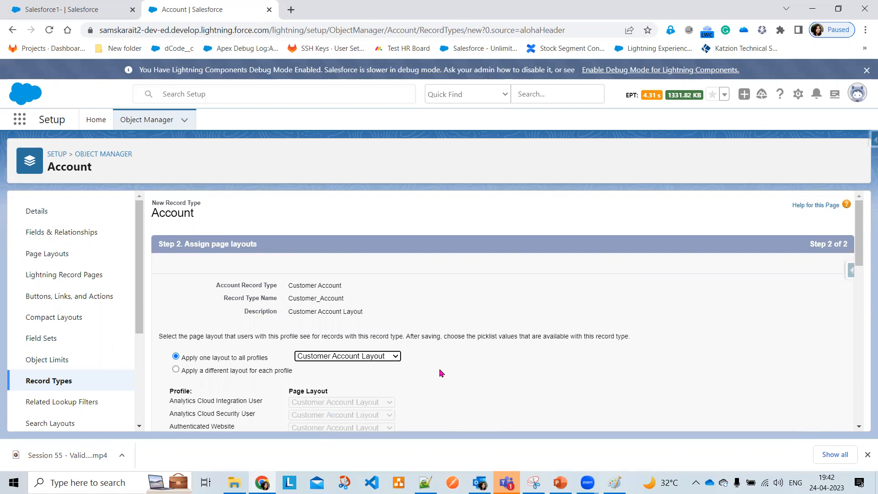
{"action": "scroll", "coordinate": [441, 373], "scroll_direction": "down", "scroll_amount": 3}
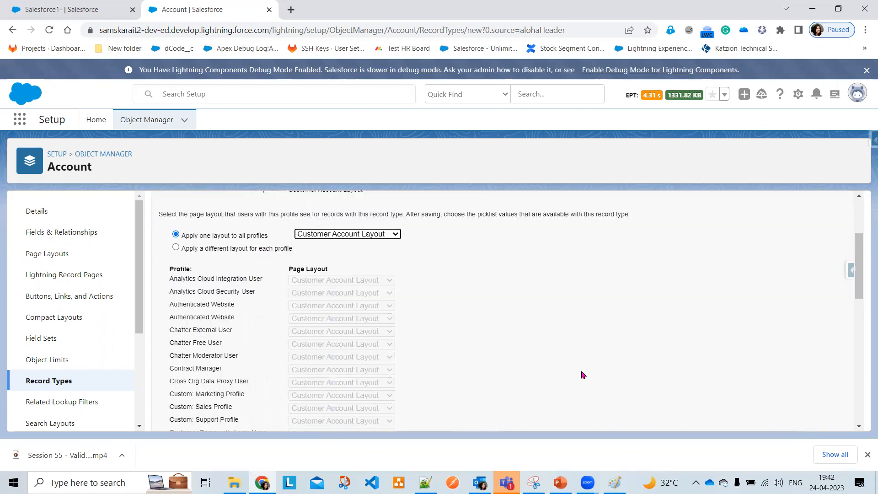
{"action": "scroll", "coordinate": [583, 375], "scroll_direction": "down", "scroll_amount": 8}
{"action": "scroll", "coordinate": [825, 417], "scroll_direction": "down", "scroll_amount": 3}
{"action": "left_click", "coordinate": [810, 419]}
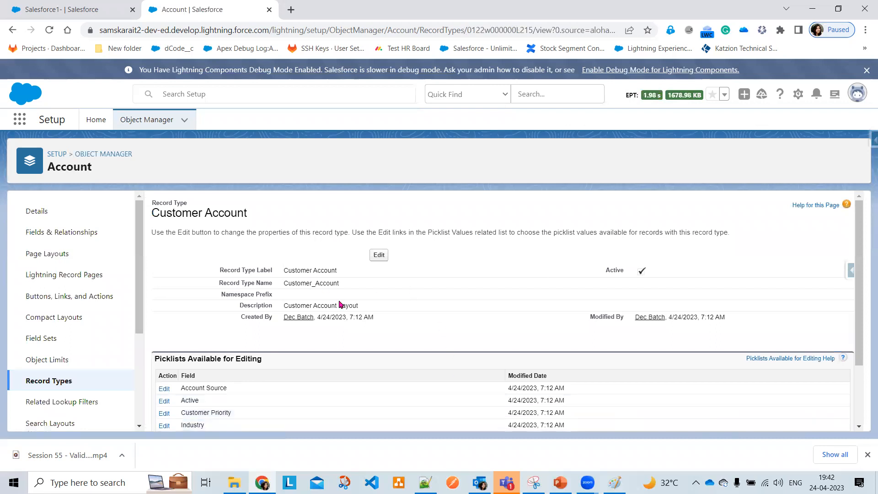
{"action": "left_click", "coordinate": [63, 382]}
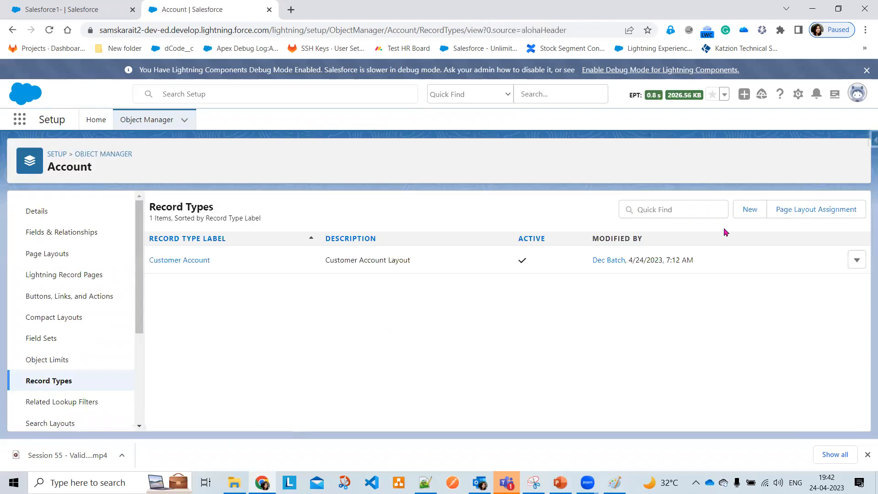
Start a new record type labelled Partner Account with description 'Partner Account Layout'
{"action": "left_click", "coordinate": [744, 213]}
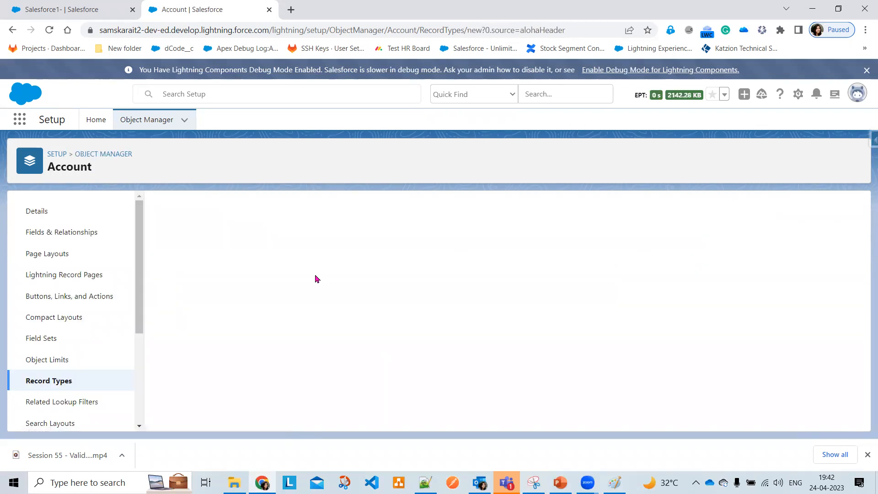
{"action": "left_click", "coordinate": [303, 322]}
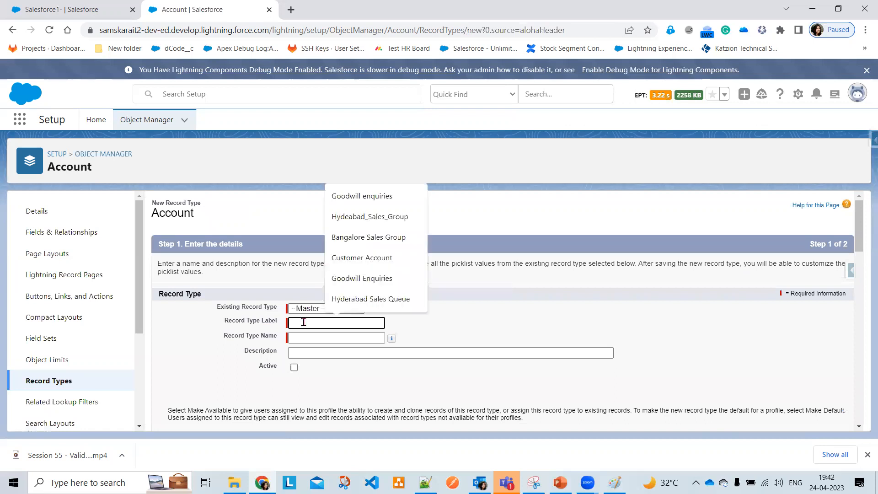
{"action": "type", "text": "P"}
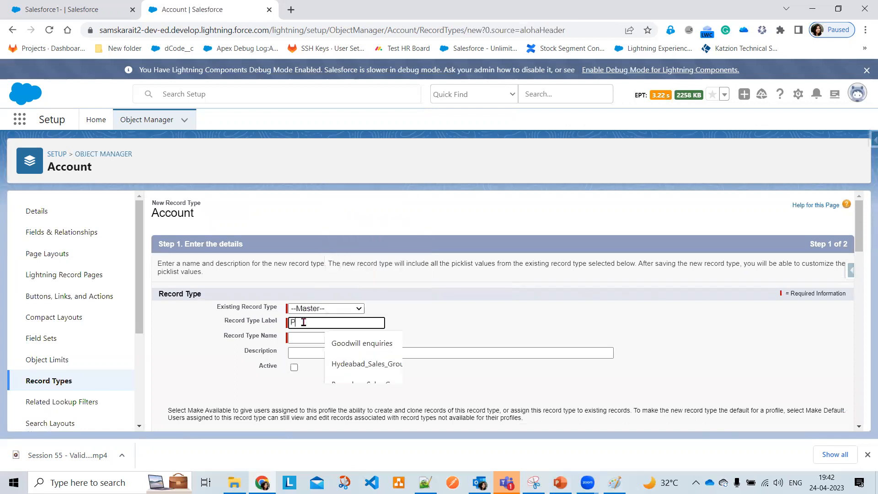
{"action": "type", "text": "a"}
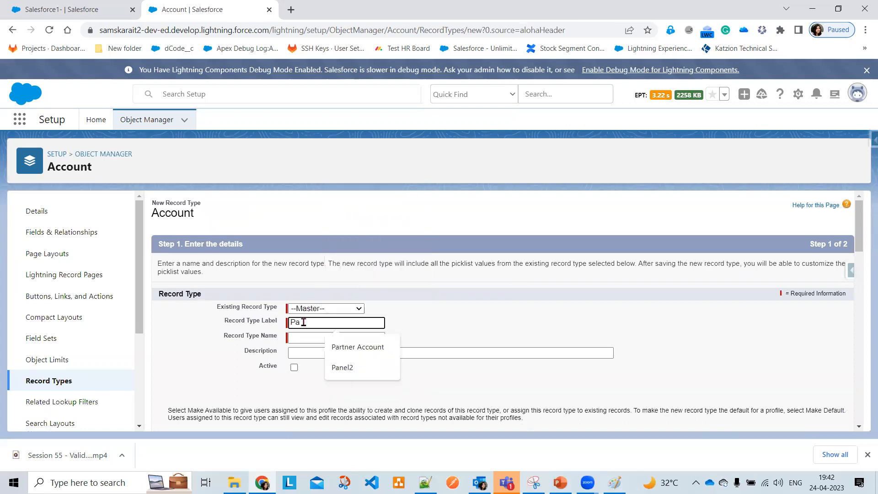
{"action": "left_click", "coordinate": [358, 348]}
{"action": "key", "text": "Tab"}
{"action": "key", "text": "Tab"}
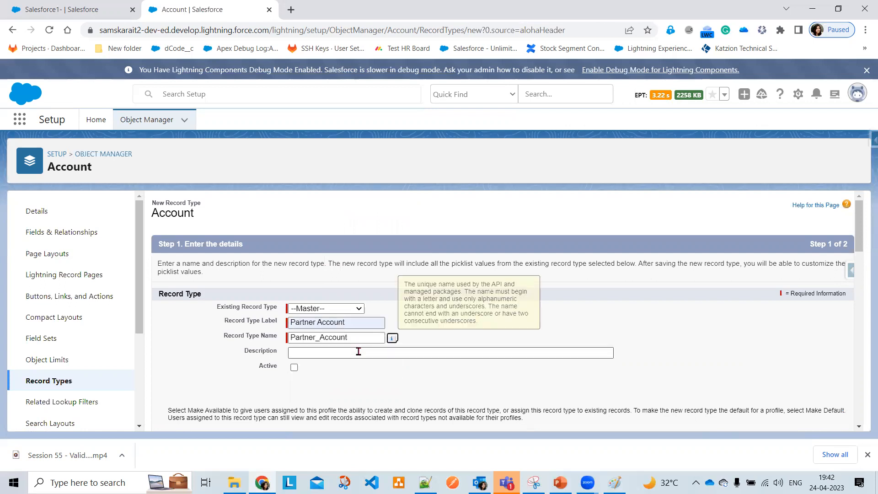
{"action": "key", "text": "Tab"}
{"action": "type", "text": "P"}
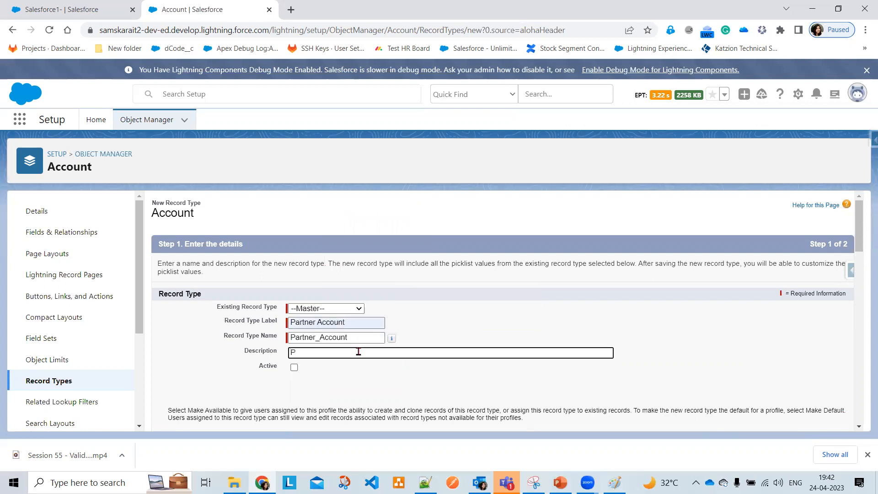
{"action": "type", "text": "artnerA"}
{"action": "key", "text": "BackSpace"}
{"action": "type", "text": "A"}
{"action": "type", "text": "ccount"}
{"action": "type", "text": " La"}
{"action": "type", "text": "yout"}
{"action": "key", "text": "Tab"}
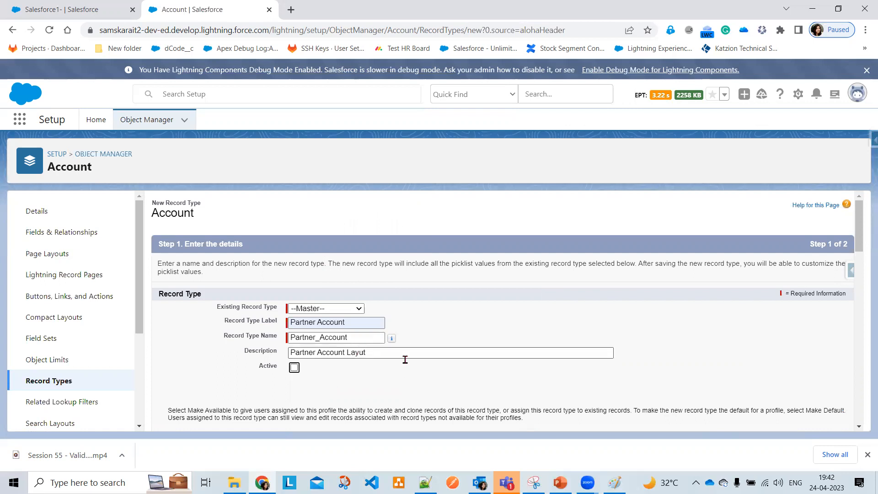
{"action": "key", "text": "shift+Tab"}
{"action": "key", "text": "BackSpace"}
{"action": "key", "text": "BackSpace"}
{"action": "type", "text": "out"}
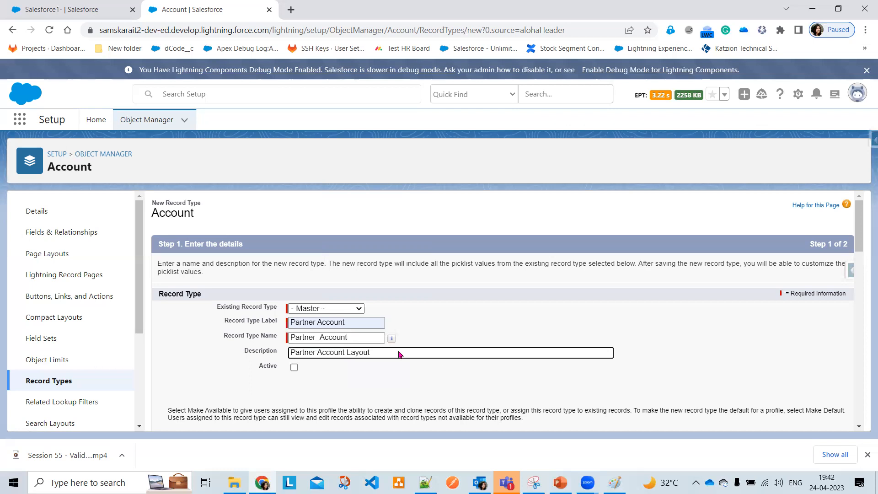
Make Partner Account active and available to all profiles, then continue
{"action": "left_click", "coordinate": [294, 368]}
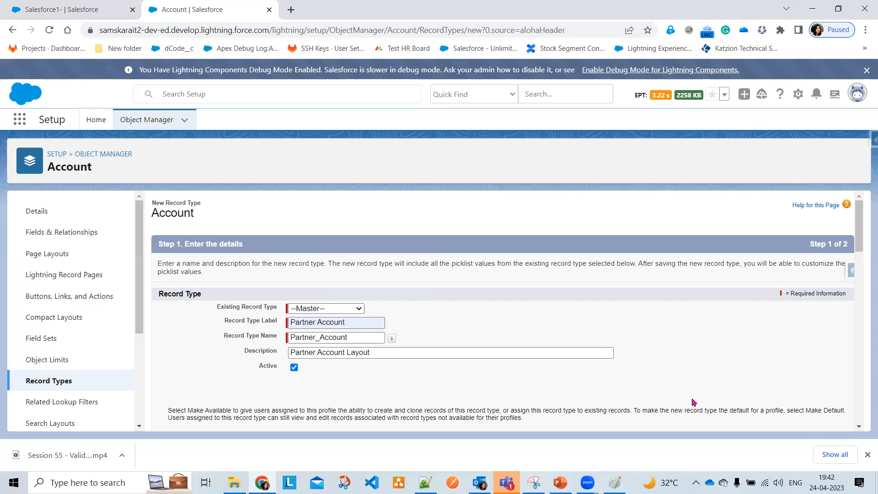
{"action": "scroll", "coordinate": [739, 400], "scroll_direction": "down", "scroll_amount": 6}
{"action": "scroll", "coordinate": [662, 280], "scroll_direction": "up", "scroll_amount": 2}
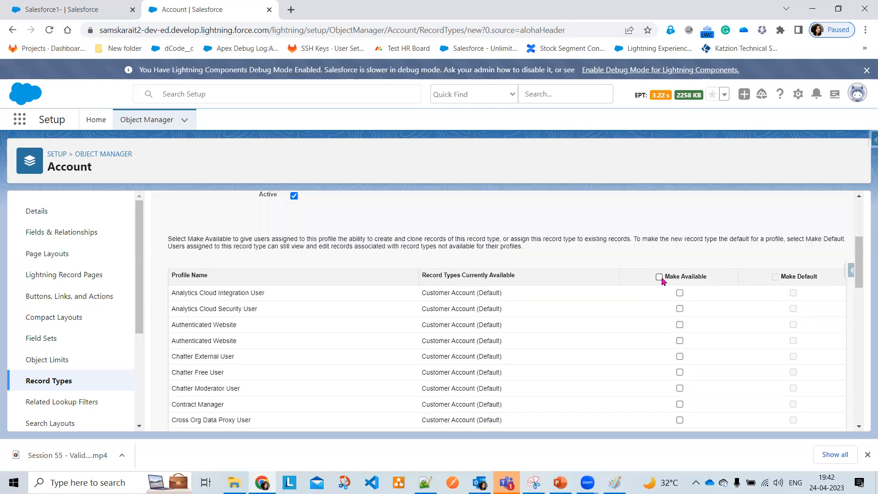
{"action": "left_click", "coordinate": [659, 277]}
{"action": "scroll", "coordinate": [716, 359], "scroll_direction": "down", "scroll_amount": 3}
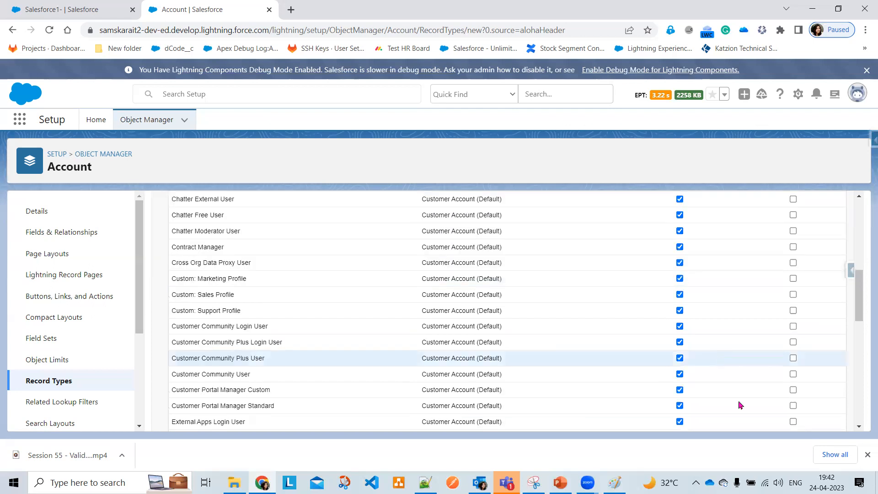
{"action": "scroll", "coordinate": [764, 414], "scroll_direction": "down", "scroll_amount": 5}
{"action": "scroll", "coordinate": [811, 415], "scroll_direction": "down", "scroll_amount": 2}
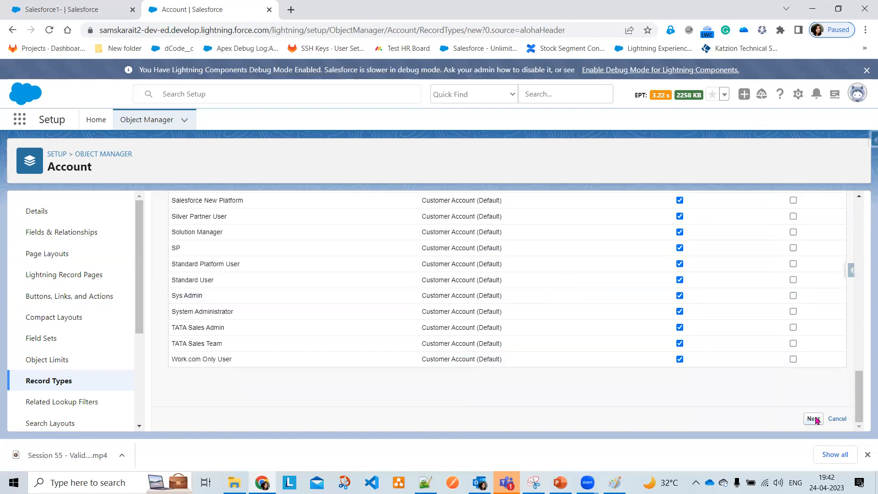
{"action": "left_click", "coordinate": [814, 418]}
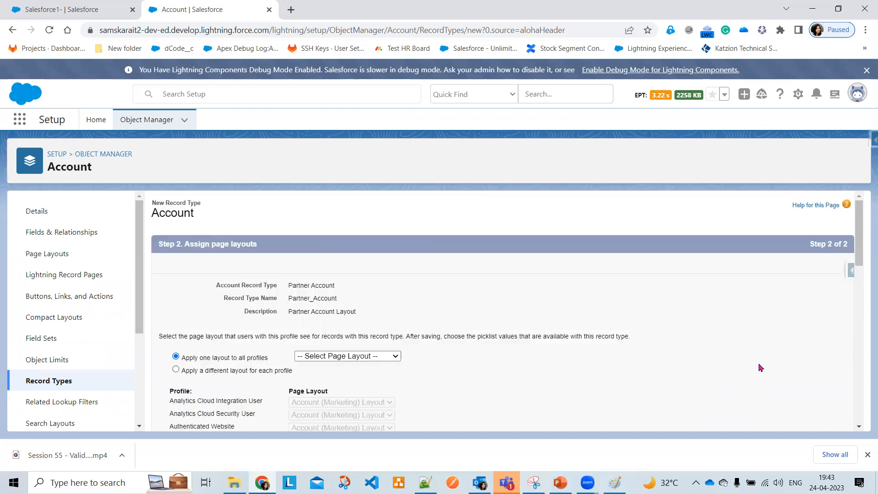
Assign Partner Account Layout to all profiles and save the Partner Account record type
{"action": "scroll", "coordinate": [320, 270], "scroll_direction": "down", "scroll_amount": 2}
{"action": "scroll", "coordinate": [342, 300], "scroll_direction": "up", "scroll_amount": 1}
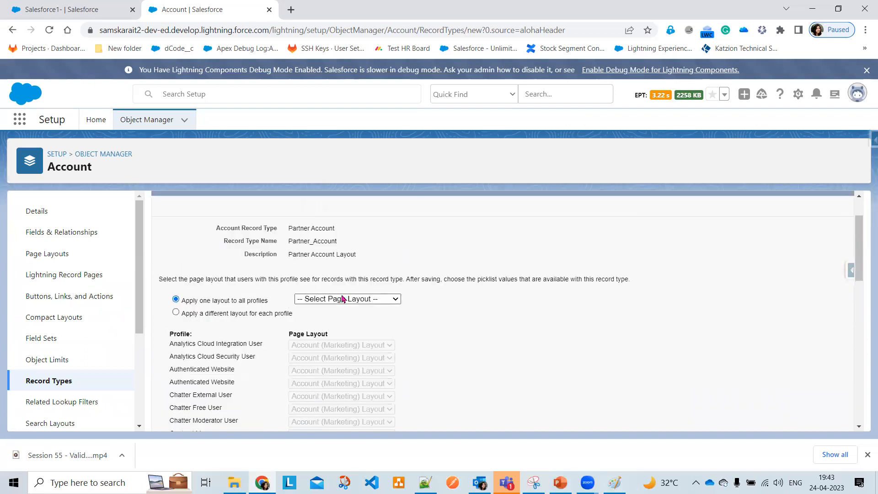
{"action": "left_click", "coordinate": [345, 299]}
{"action": "left_click", "coordinate": [333, 367]}
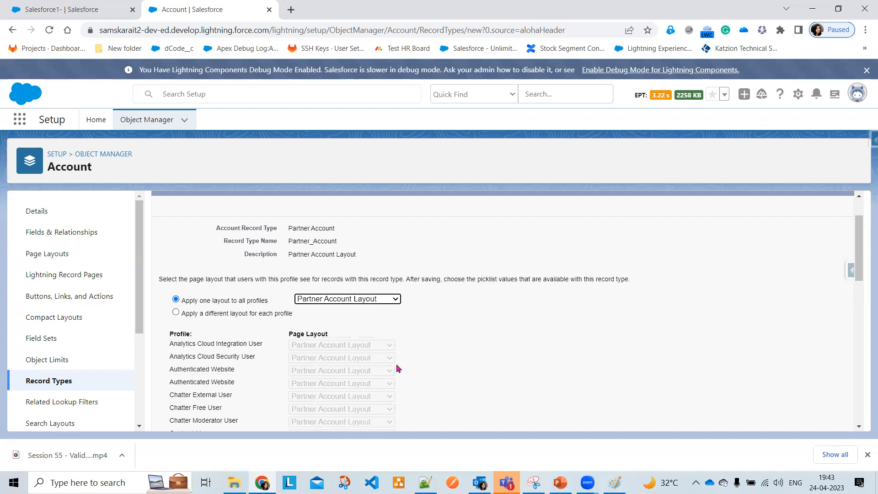
{"action": "scroll", "coordinate": [450, 409], "scroll_direction": "down", "scroll_amount": 8}
{"action": "scroll", "coordinate": [823, 424], "scroll_direction": "down", "scroll_amount": 2}
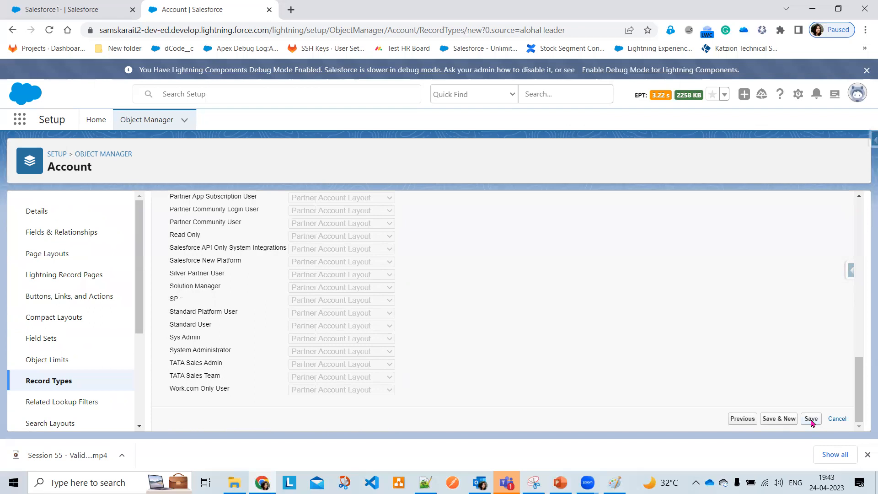
{"action": "left_click", "coordinate": [811, 419]}
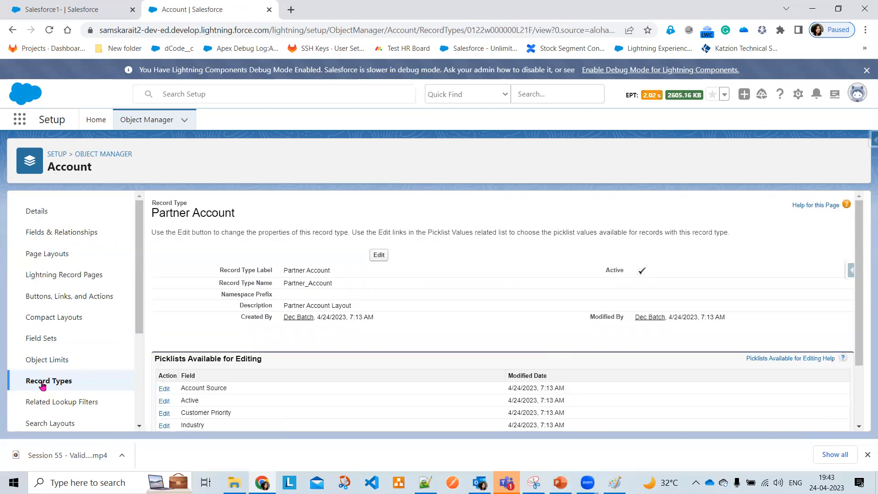
{"action": "left_click", "coordinate": [42, 383]}
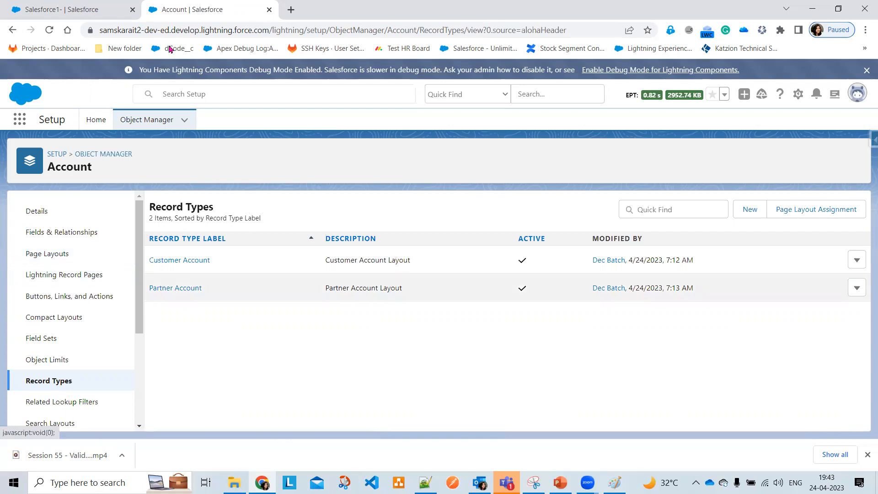
In the other Salesforce tab, start a new account from the Accounts list
{"action": "key", "text": "ctrl+Tab"}
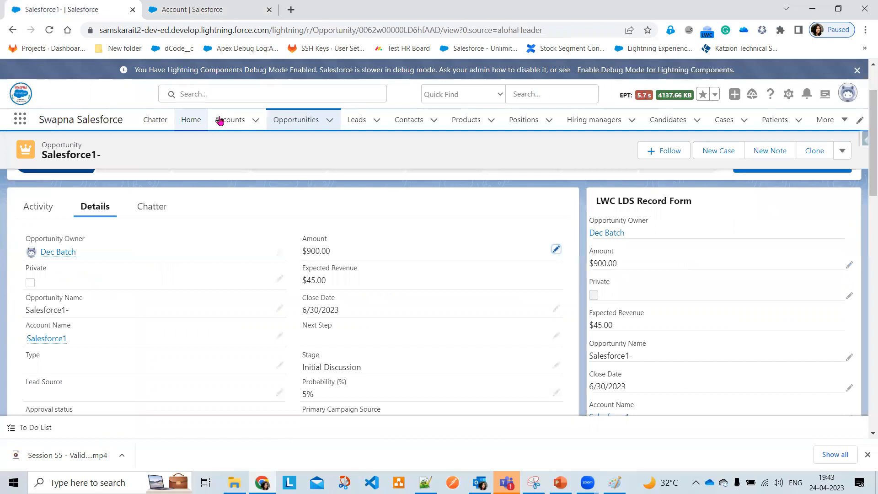
{"action": "left_click", "coordinate": [219, 121]}
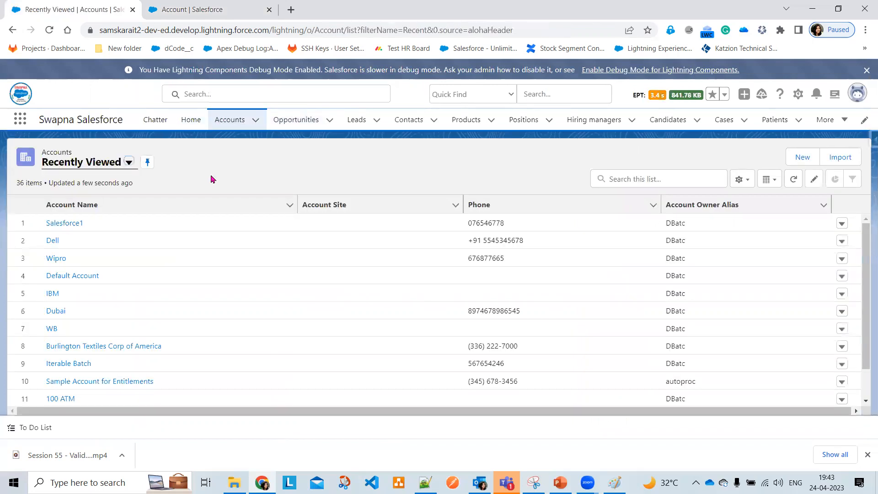
{"action": "left_click", "coordinate": [808, 163]}
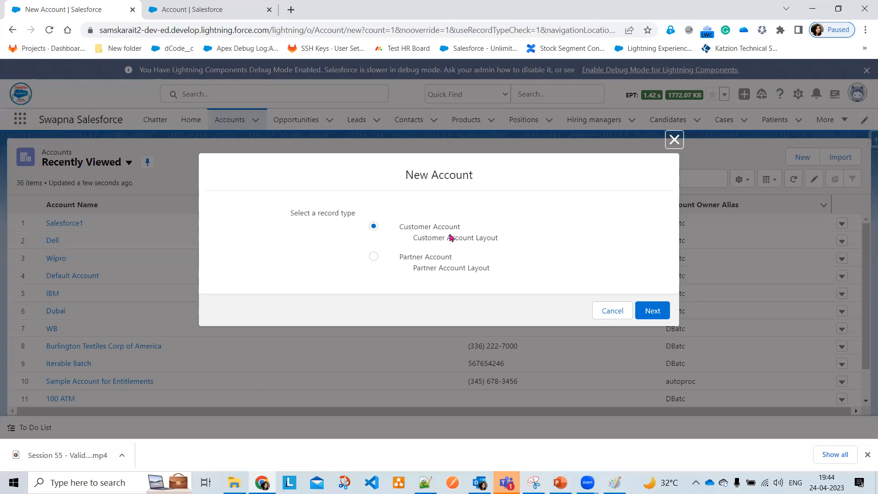
Choose the Customer Account record type and review the resulting new account form
{"action": "left_click", "coordinate": [421, 263]}
{"action": "left_click", "coordinate": [430, 228]}
{"action": "left_click", "coordinate": [646, 313]}
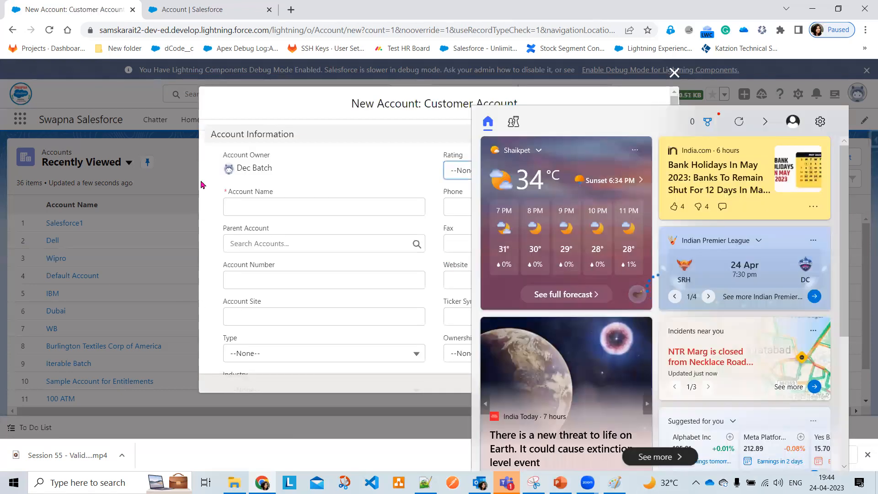
{"action": "scroll", "coordinate": [453, 269], "scroll_direction": "down", "scroll_amount": 3}
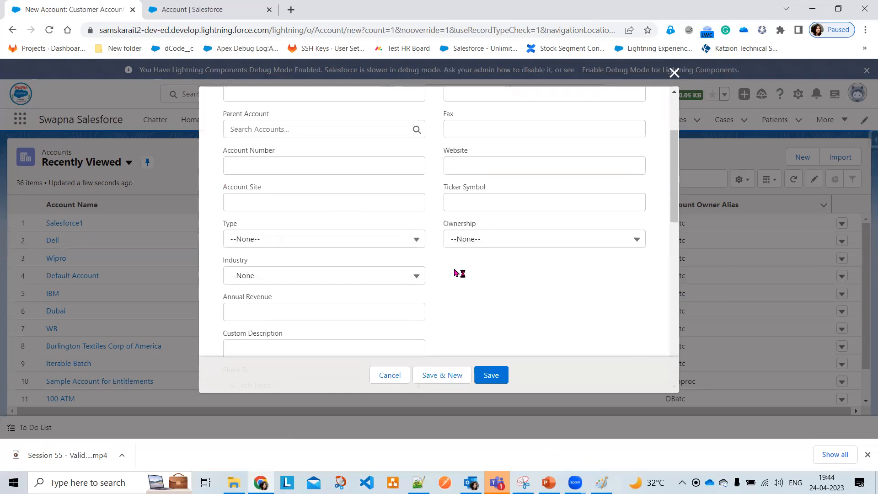
{"action": "scroll", "coordinate": [454, 272], "scroll_direction": "down", "scroll_amount": 3}
{"action": "scroll", "coordinate": [454, 273], "scroll_direction": "down", "scroll_amount": 8}
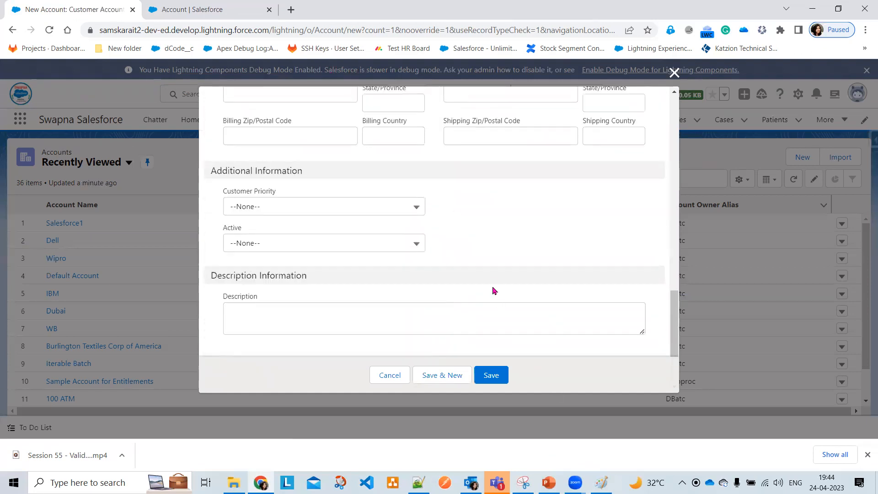
{"action": "scroll", "coordinate": [490, 286], "scroll_direction": "up", "scroll_amount": 14}
Name the account 'New Customer Account', with Rating Warm and parent Salesforce1
{"action": "left_click", "coordinate": [299, 202]}
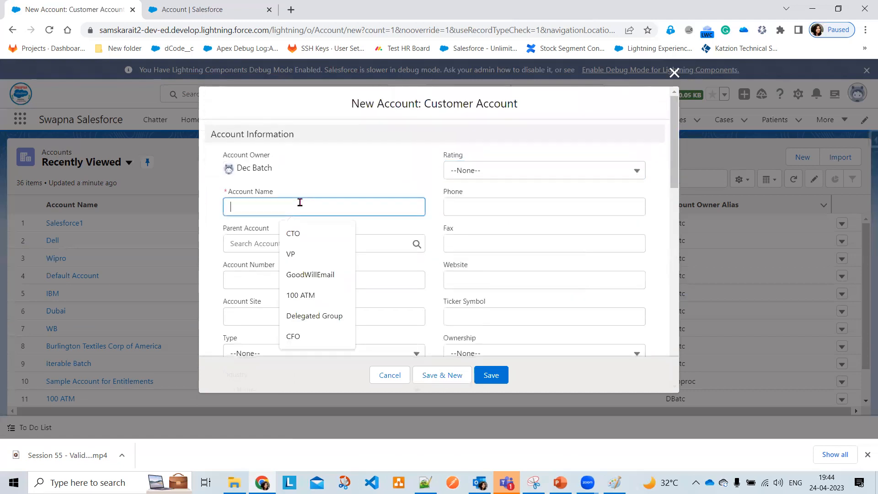
{"action": "type", "text": "New Cus"}
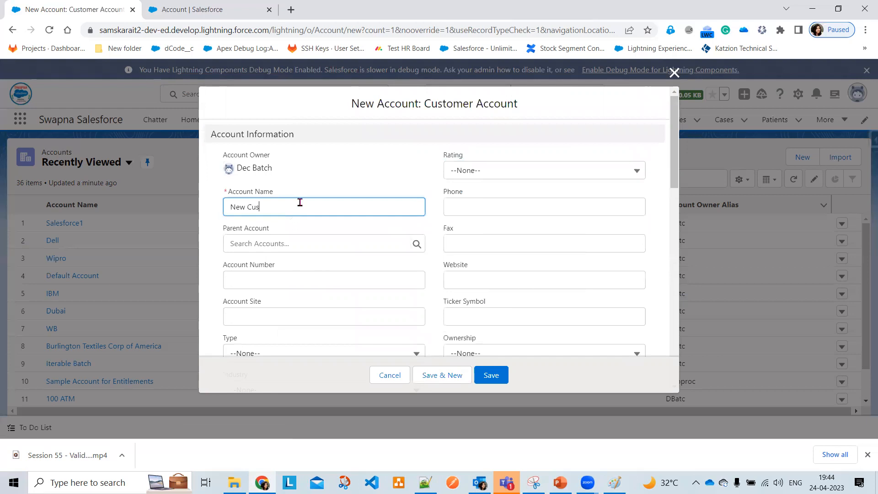
{"action": "type", "text": "tomer Account"}
{"action": "left_click", "coordinate": [483, 176]}
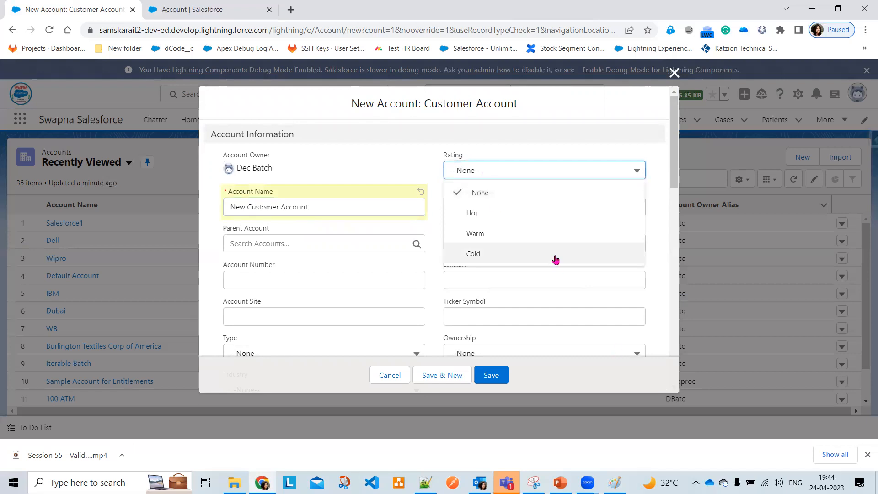
{"action": "left_click", "coordinate": [510, 234]}
{"action": "left_click", "coordinate": [274, 241]}
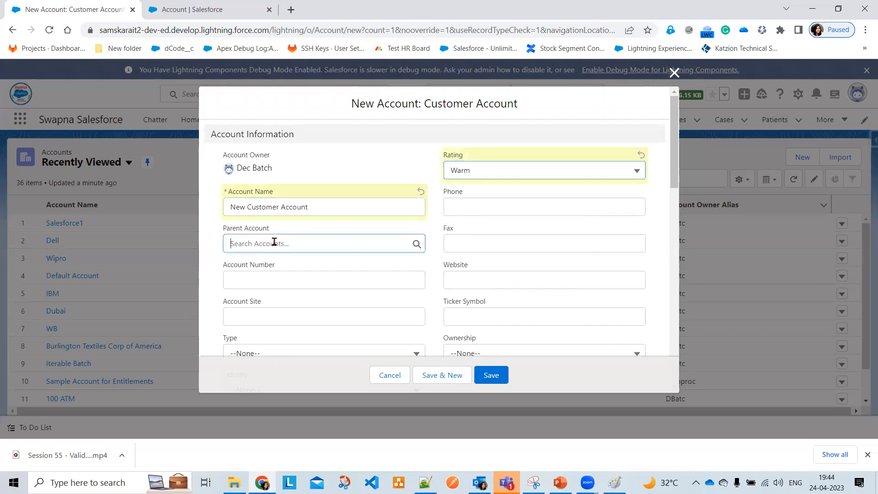
{"action": "left_click", "coordinate": [279, 286]}
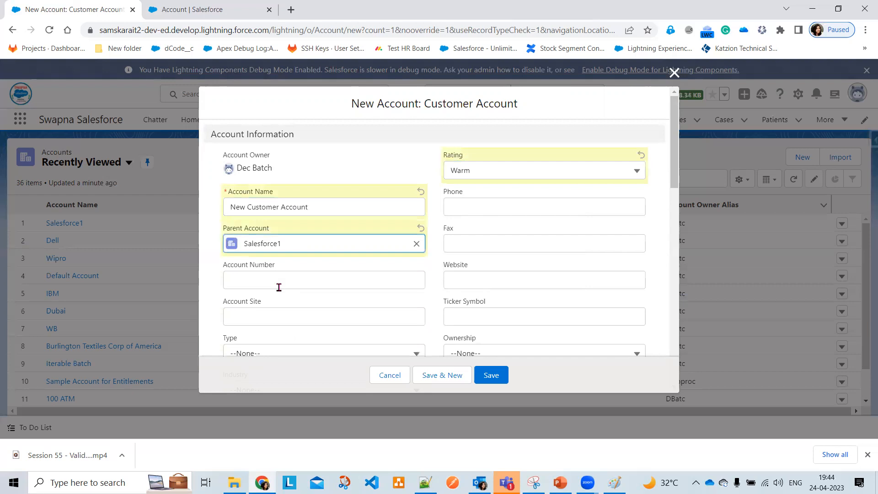
Set Type to Prospect and Industry to Banking, then save the account
{"action": "scroll", "coordinate": [492, 308], "scroll_direction": "down", "scroll_amount": 1}
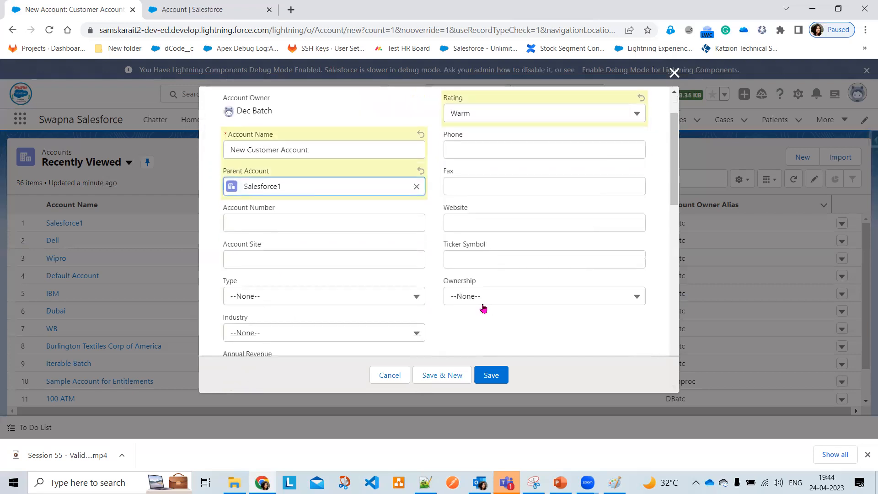
{"action": "left_click", "coordinate": [328, 300]}
{"action": "left_click", "coordinate": [278, 161]}
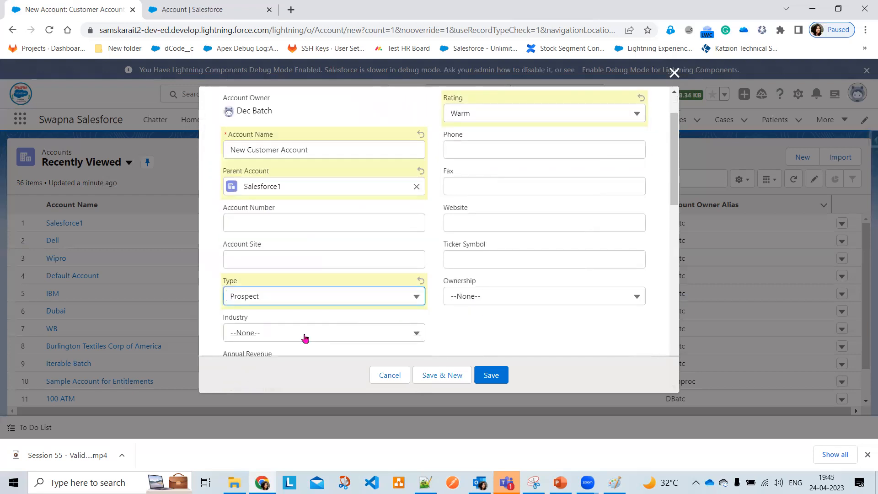
{"action": "left_click", "coordinate": [305, 338]}
{"action": "left_click", "coordinate": [289, 238]}
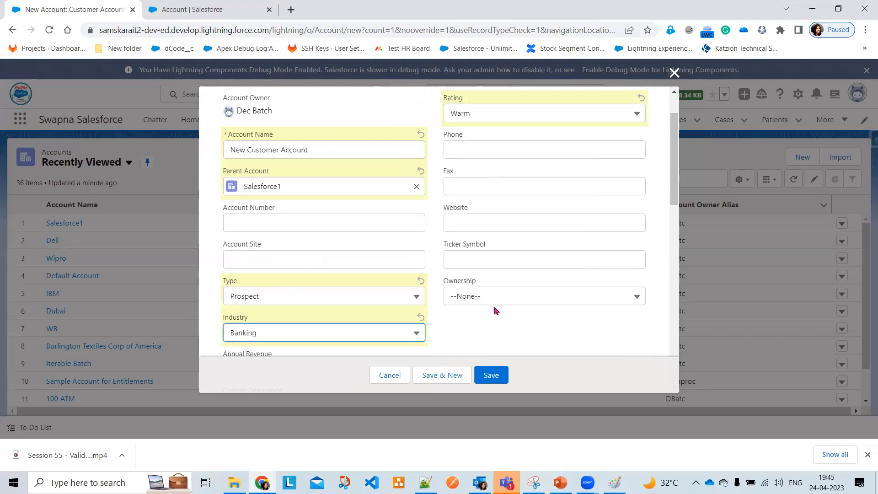
{"action": "scroll", "coordinate": [478, 324], "scroll_direction": "down", "scroll_amount": 4}
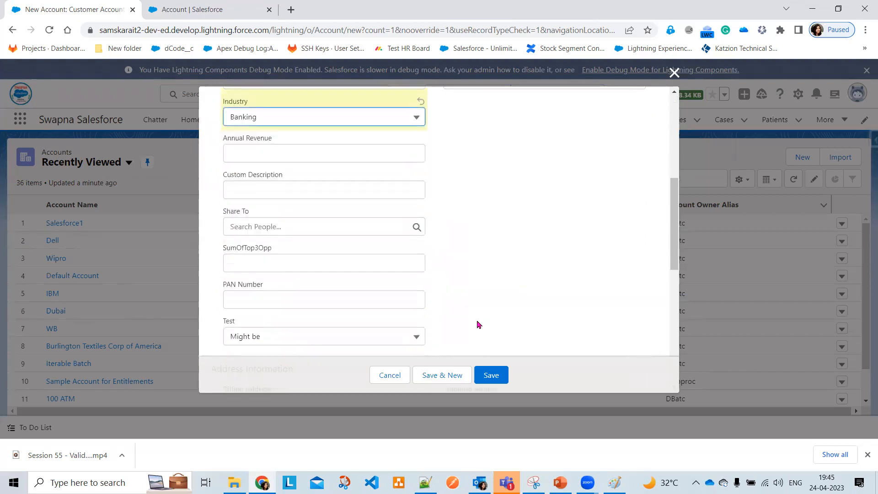
{"action": "scroll", "coordinate": [372, 282], "scroll_direction": "down", "scroll_amount": 1}
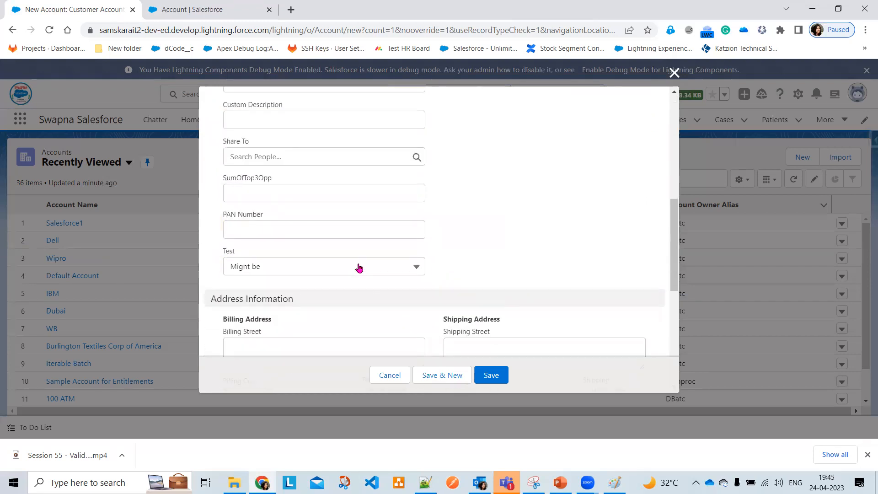
{"action": "scroll", "coordinate": [513, 291], "scroll_direction": "down", "scroll_amount": 2}
{"action": "left_click", "coordinate": [494, 382]}
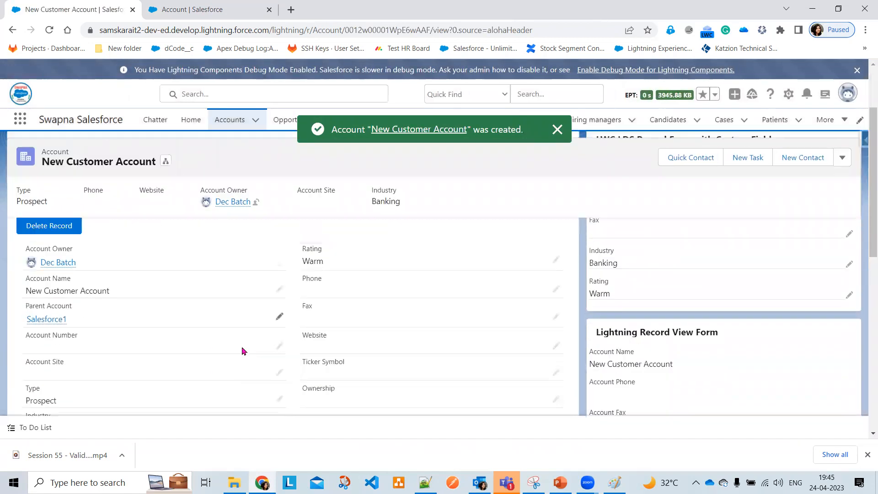
Return to the Setup tab listing the Customer Account and Partner Account record types
{"action": "scroll", "coordinate": [243, 351], "scroll_direction": "down", "scroll_amount": 5}
{"action": "scroll", "coordinate": [242, 350], "scroll_direction": "down", "scroll_amount": 4}
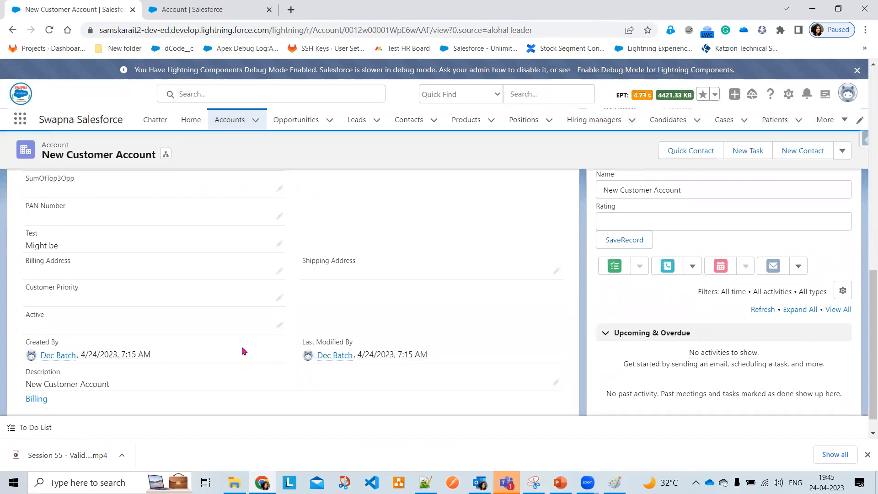
{"action": "scroll", "coordinate": [243, 350], "scroll_direction": "down", "scroll_amount": 1}
{"action": "scroll", "coordinate": [242, 350], "scroll_direction": "up", "scroll_amount": 3}
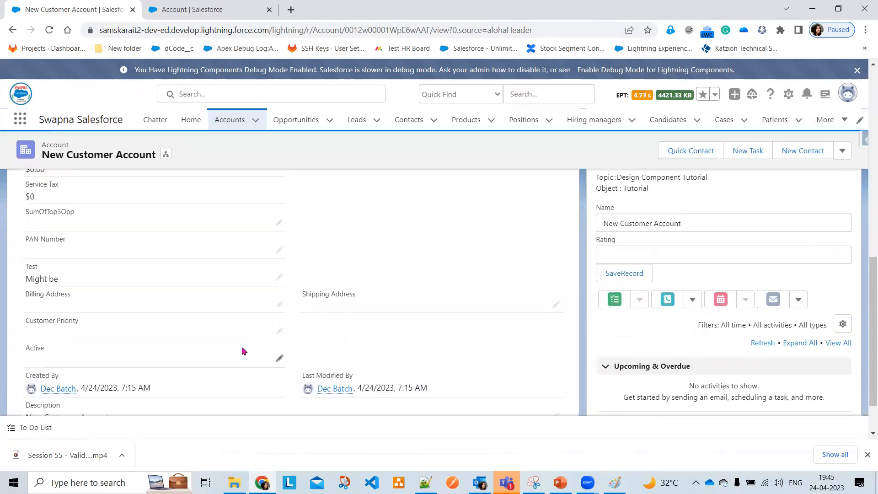
{"action": "scroll", "coordinate": [243, 350], "scroll_direction": "up", "scroll_amount": 6}
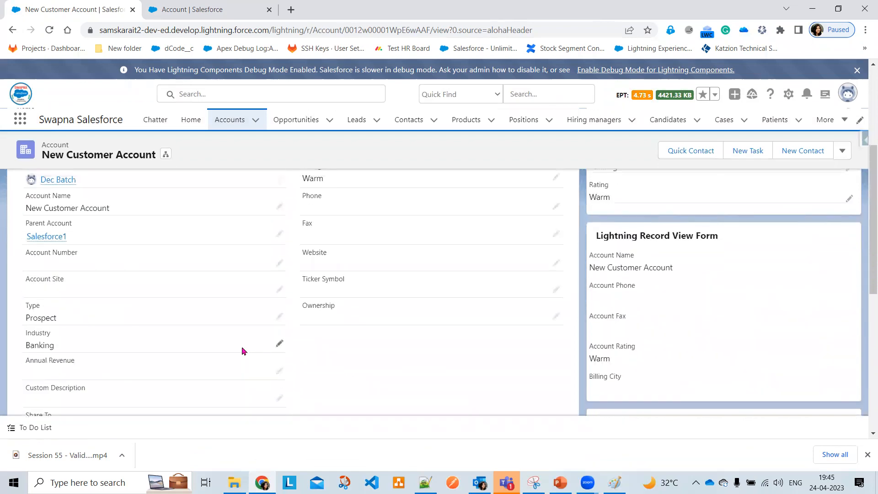
{"action": "scroll", "coordinate": [242, 350], "scroll_direction": "up", "scroll_amount": 2}
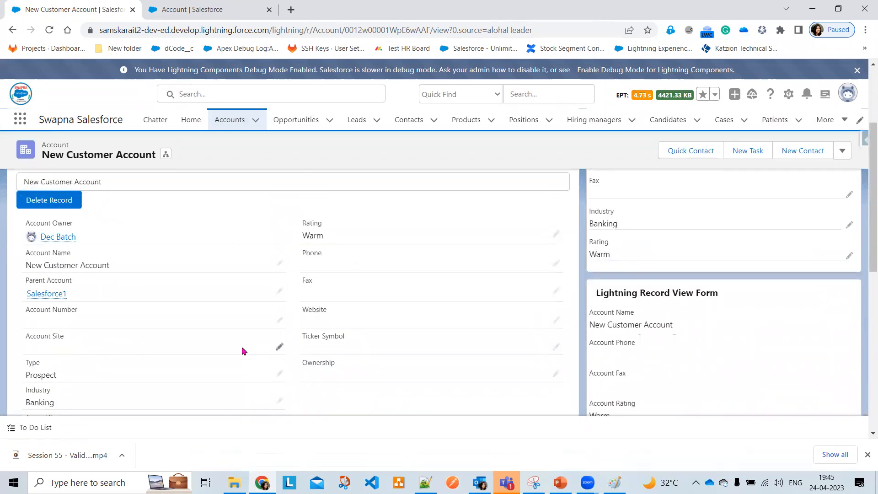
{"action": "left_click", "coordinate": [216, 9]}
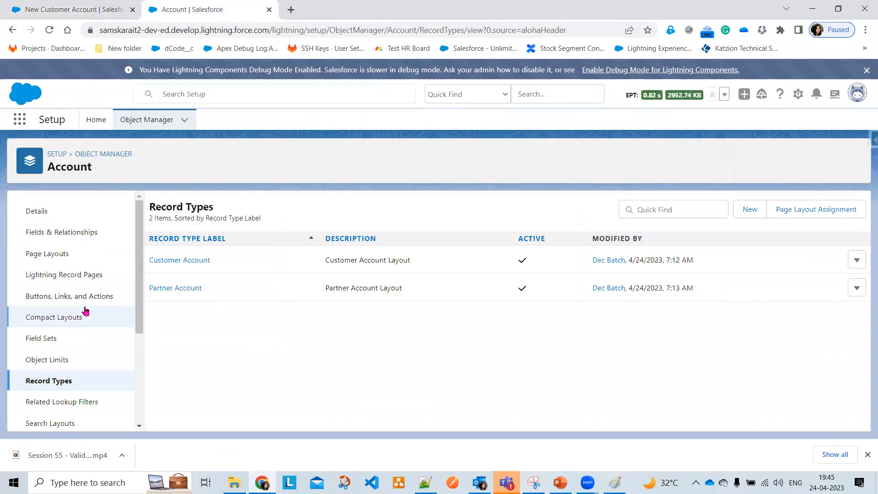
Add Account Record Type beside Rating on the Customer Account Layout and quick-save it
{"action": "left_click", "coordinate": [51, 255]}
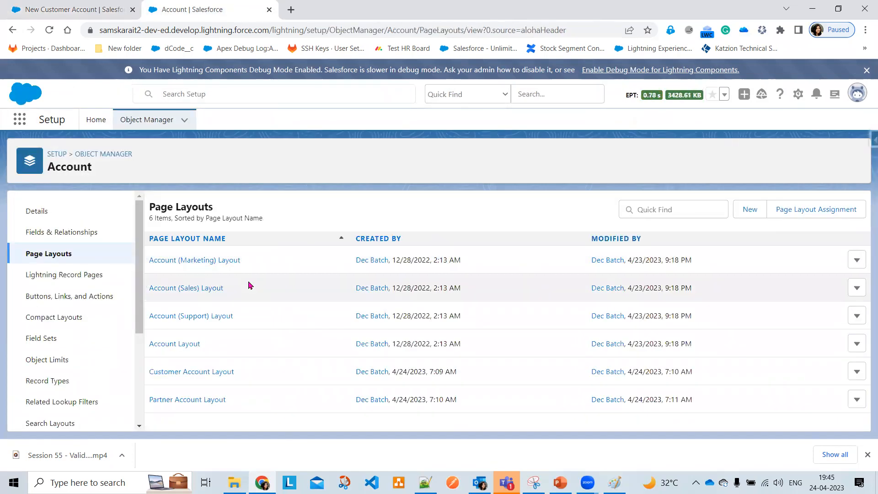
{"action": "left_click", "coordinate": [164, 373]}
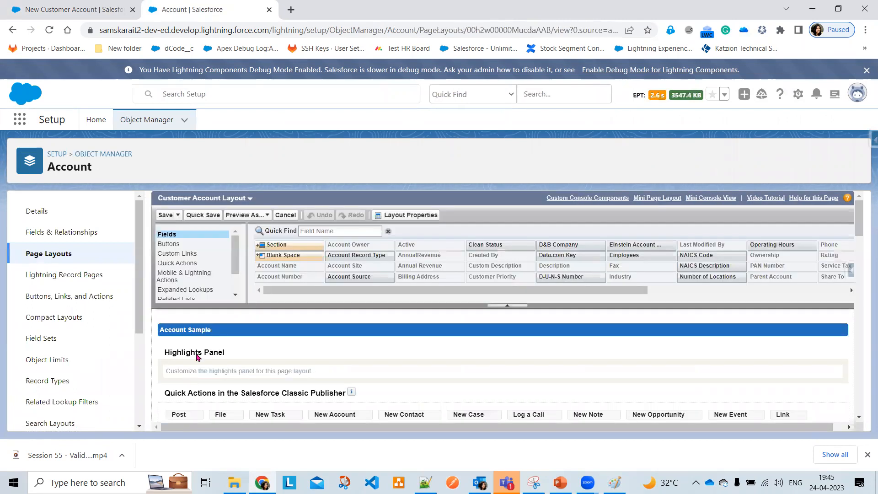
{"action": "left_click", "coordinate": [323, 231]}
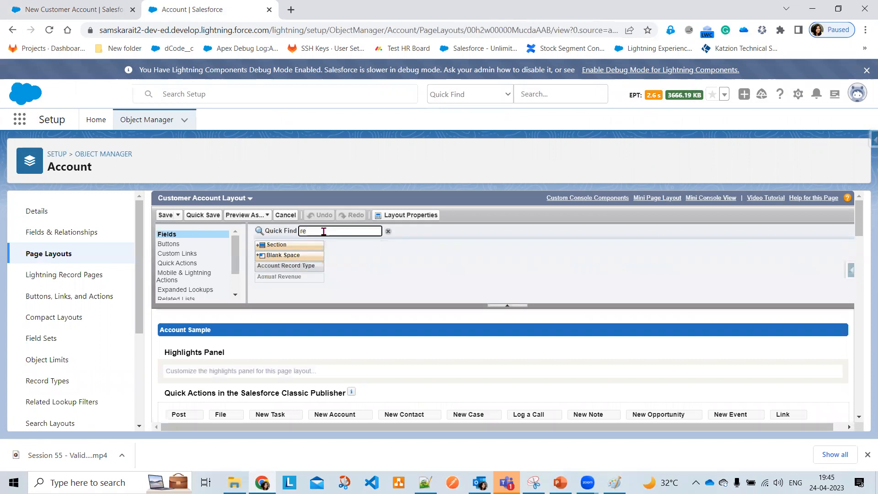
{"action": "scroll", "coordinate": [363, 323], "scroll_direction": "down", "scroll_amount": 3}
{"action": "scroll", "coordinate": [374, 349], "scroll_direction": "down", "scroll_amount": 3}
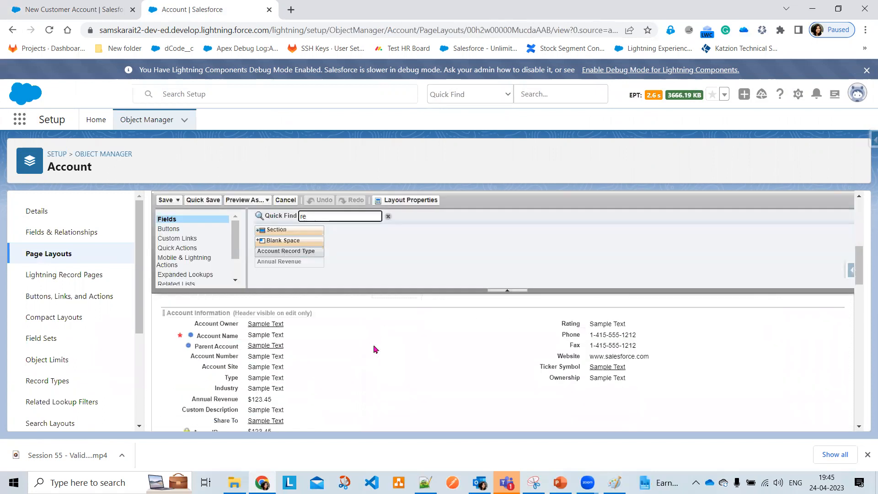
{"action": "left_click_drag", "start_coordinate": [361, 264], "coordinate": [554, 355]}
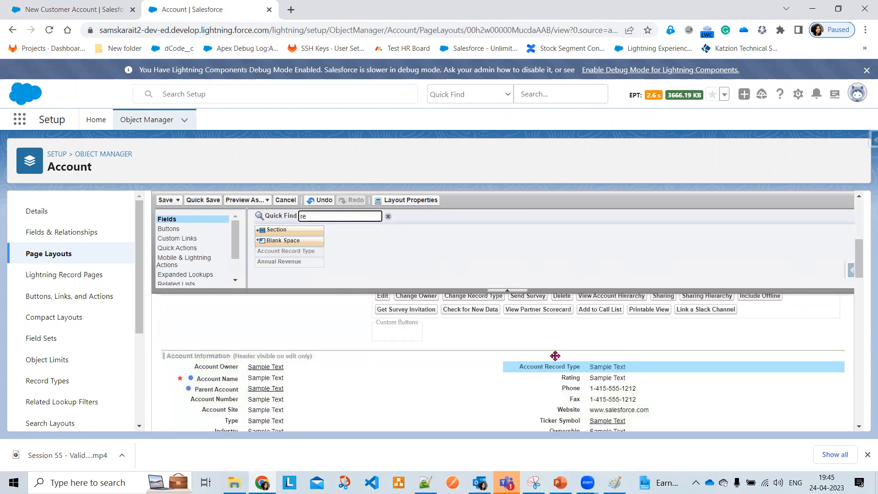
{"action": "left_click", "coordinate": [201, 201]}
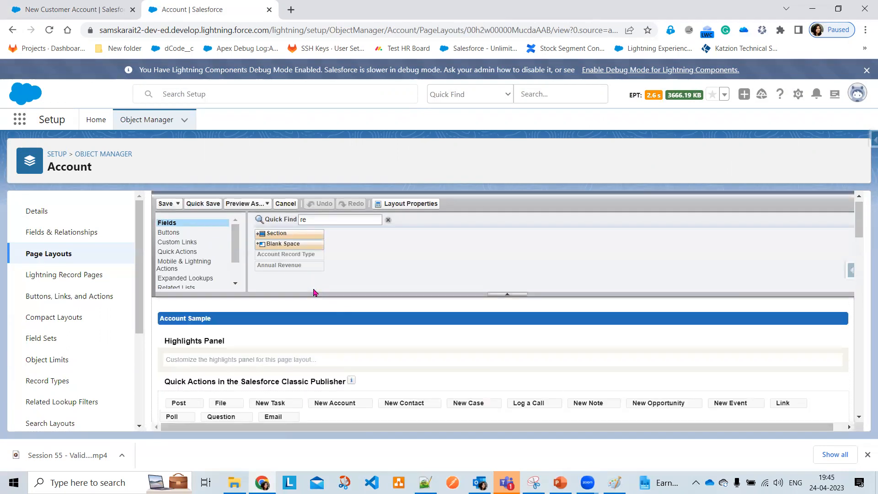
Place Account Record Type beside Rating on the Partner Account Layout and save
{"action": "left_click", "coordinate": [223, 199]}
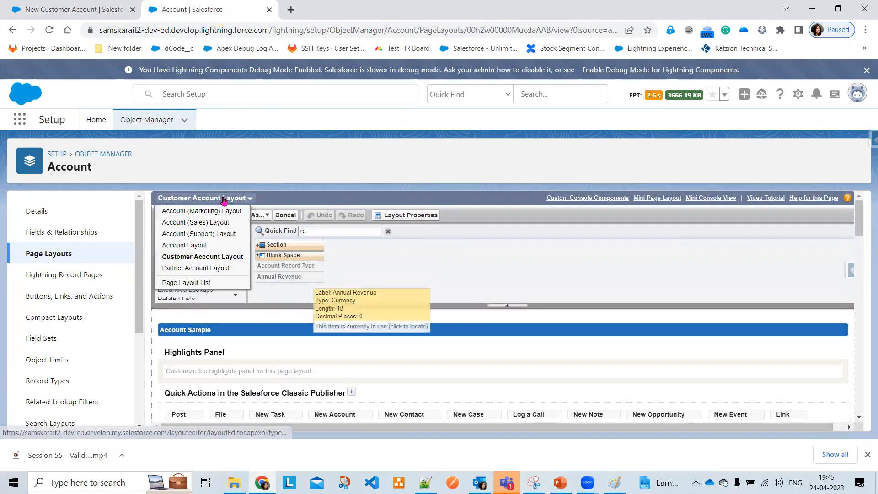
{"action": "left_click", "coordinate": [205, 269]}
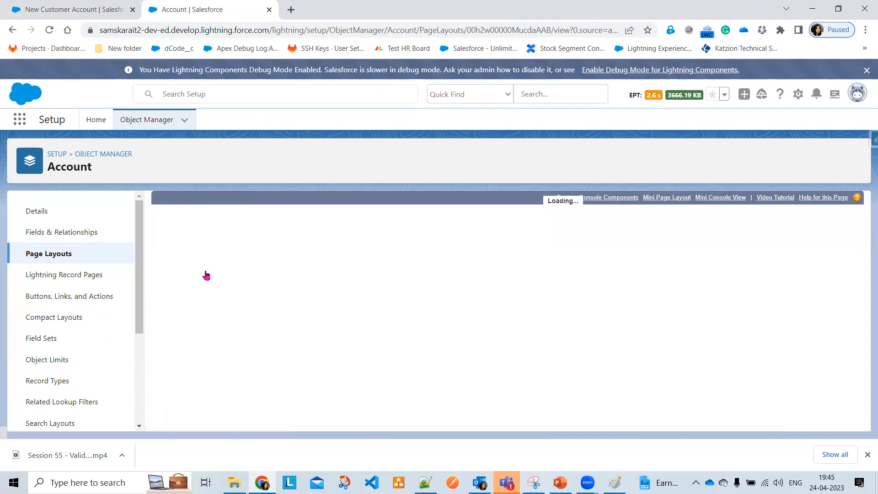
{"action": "scroll", "coordinate": [401, 307], "scroll_direction": "down", "scroll_amount": 5}
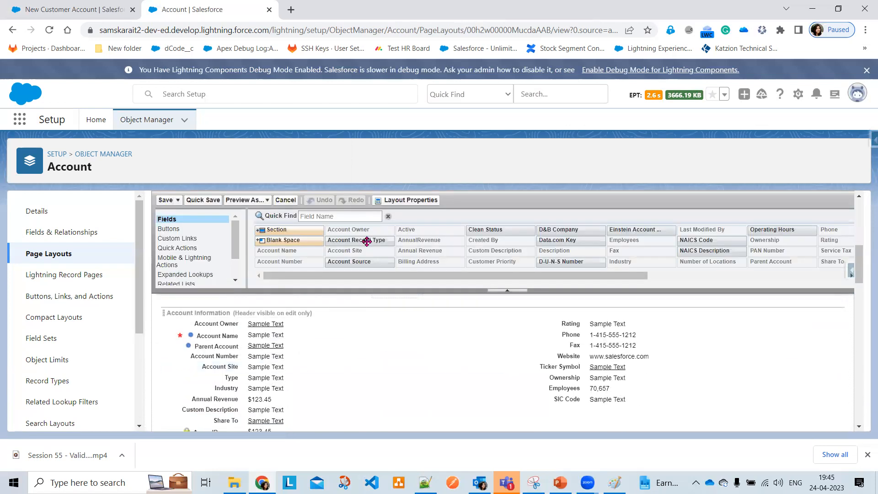
{"action": "left_click_drag", "start_coordinate": [358, 238], "coordinate": [574, 321]}
{"action": "left_click", "coordinate": [165, 201]}
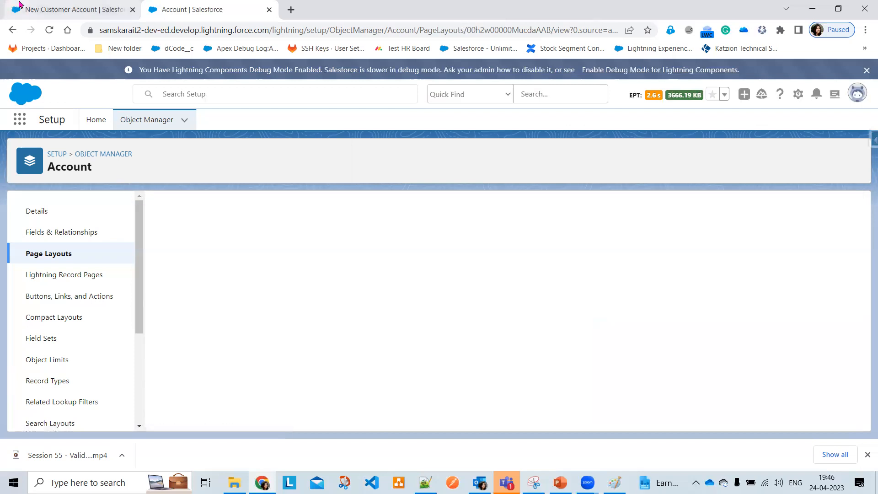
Reload the New Customer Account record so it shows its Customer Account record type
{"action": "left_click", "coordinate": [27, 9]}
{"action": "left_click", "coordinate": [50, 30]}
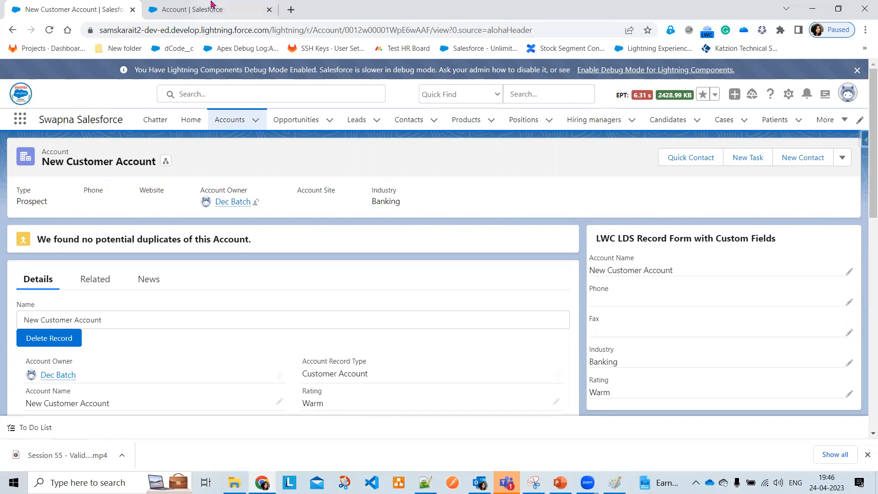
{"action": "scroll", "coordinate": [349, 308], "scroll_direction": "down", "scroll_amount": 6}
{"action": "scroll", "coordinate": [294, 350], "scroll_direction": "down", "scroll_amount": 1}
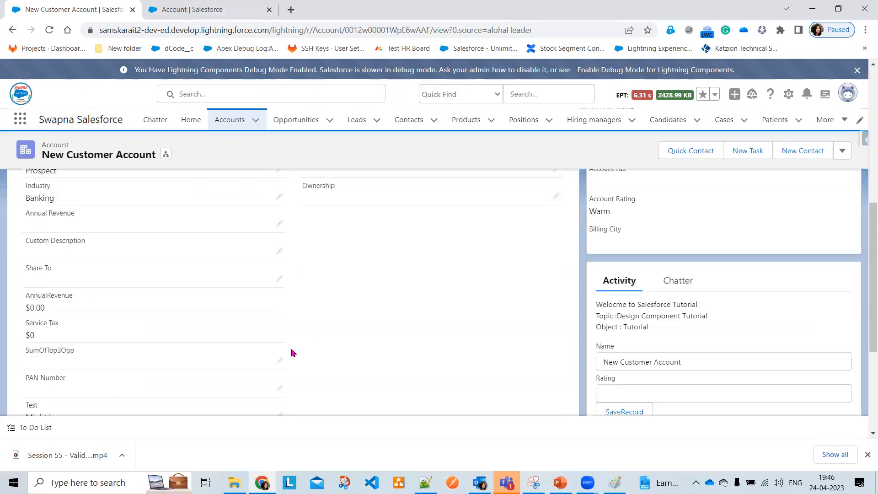
{"action": "scroll", "coordinate": [287, 351], "scroll_direction": "down", "scroll_amount": 1}
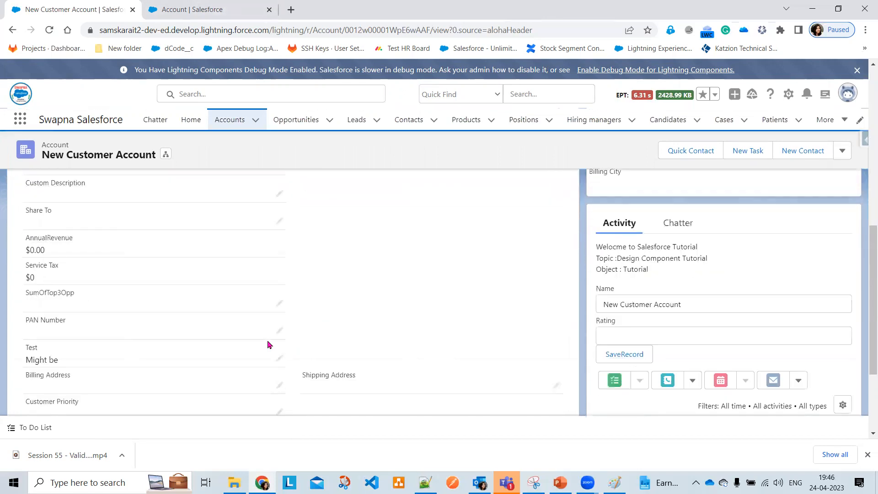
{"action": "scroll", "coordinate": [285, 260], "scroll_direction": "up", "scroll_amount": 2}
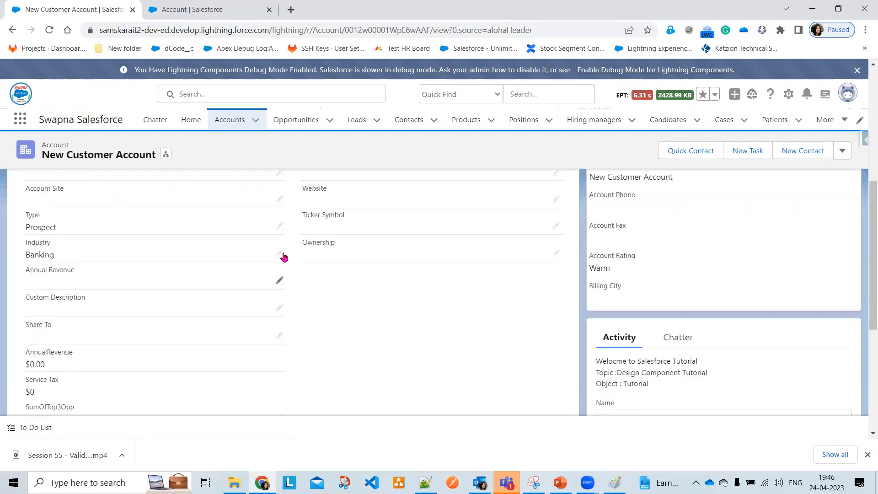
Review the account's Industry dropdown options, then go back to Setup
{"action": "left_click", "coordinate": [280, 254]}
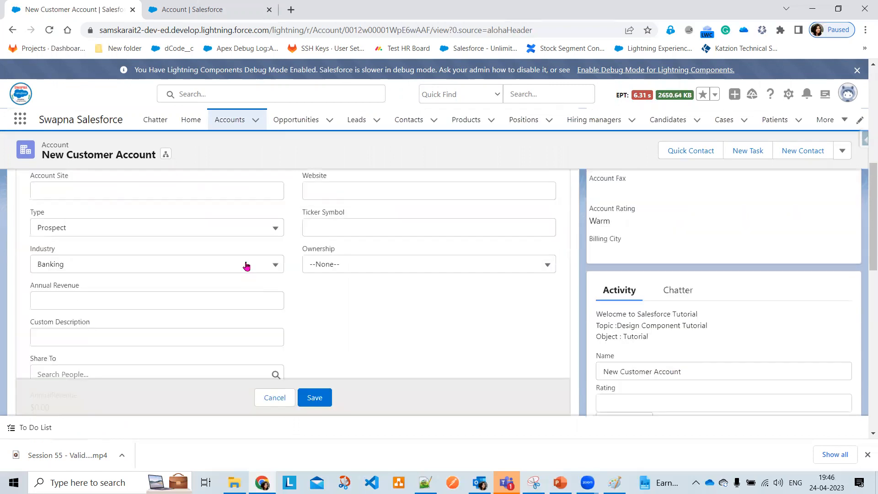
{"action": "left_click", "coordinate": [246, 266]}
{"action": "left_click", "coordinate": [208, 7]}
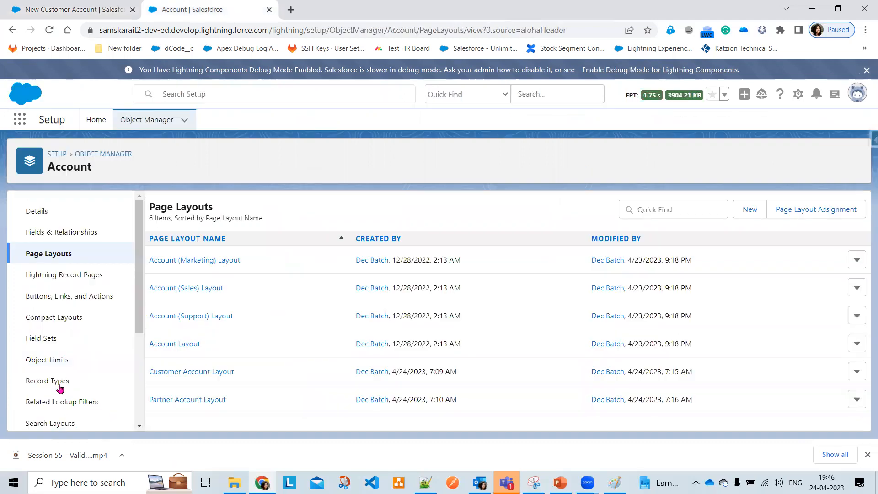
Open the Customer Account record type and edit its Industry picklist values
{"action": "left_click", "coordinate": [61, 386]}
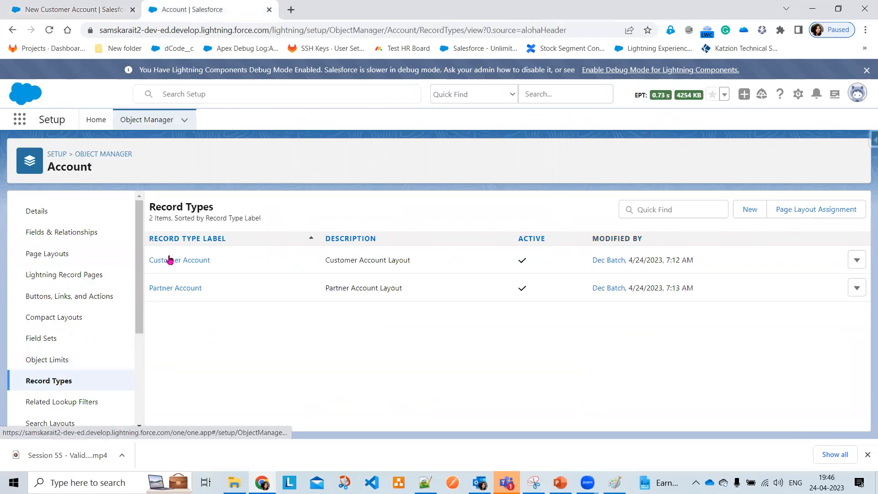
{"action": "left_click", "coordinate": [170, 261]}
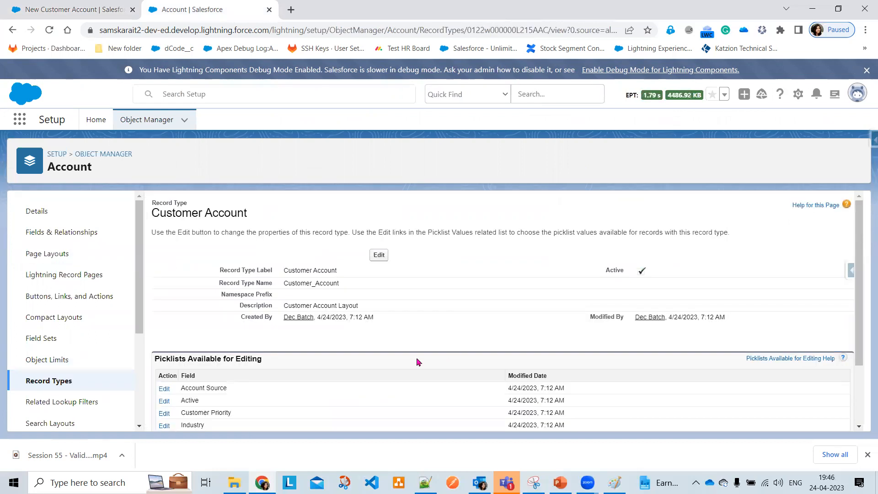
{"action": "scroll", "coordinate": [215, 366], "scroll_direction": "down", "scroll_amount": 1}
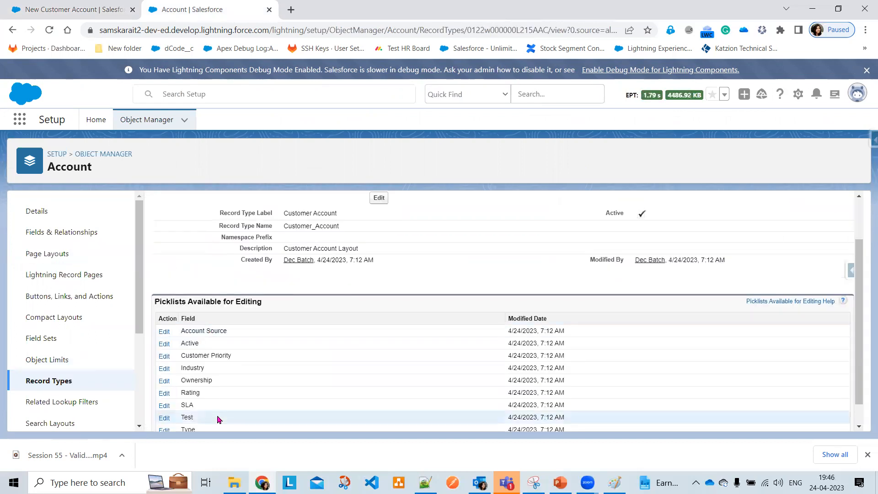
{"action": "scroll", "coordinate": [261, 386], "scroll_direction": "down", "scroll_amount": 1}
{"action": "scroll", "coordinate": [385, 260], "scroll_direction": "up", "scroll_amount": 2}
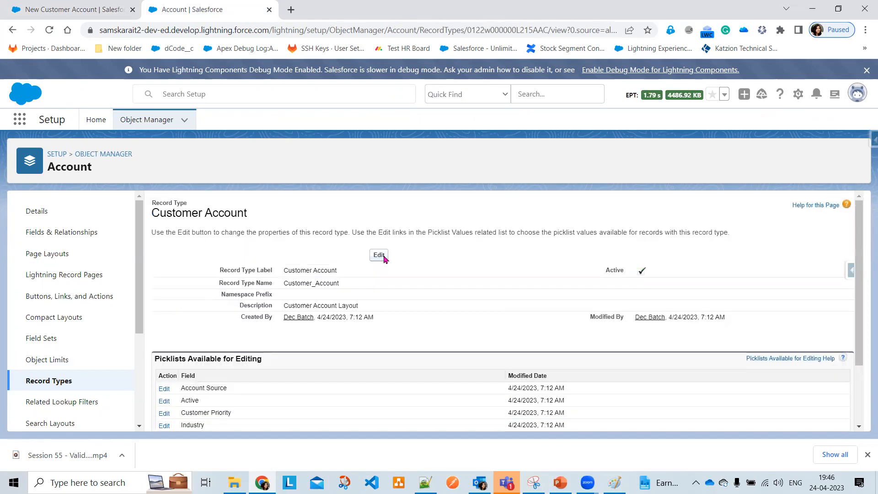
{"action": "left_click", "coordinate": [379, 255]}
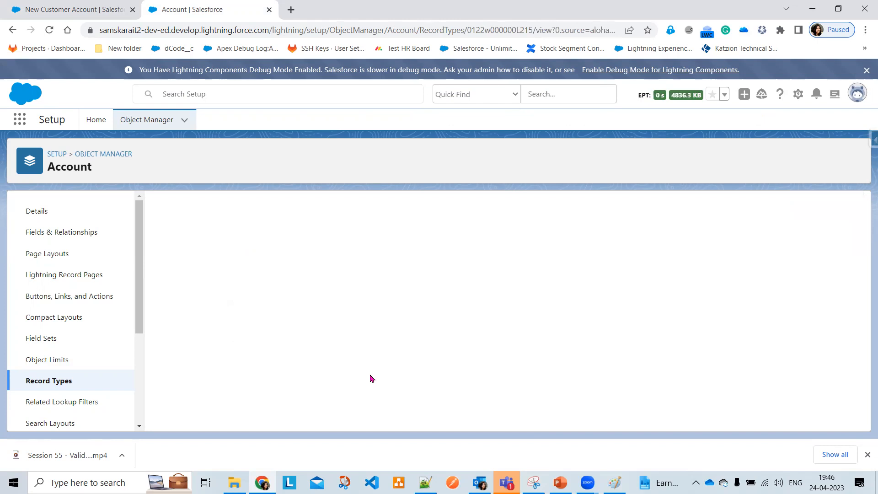
{"action": "scroll", "coordinate": [275, 343], "scroll_direction": "down", "scroll_amount": 1}
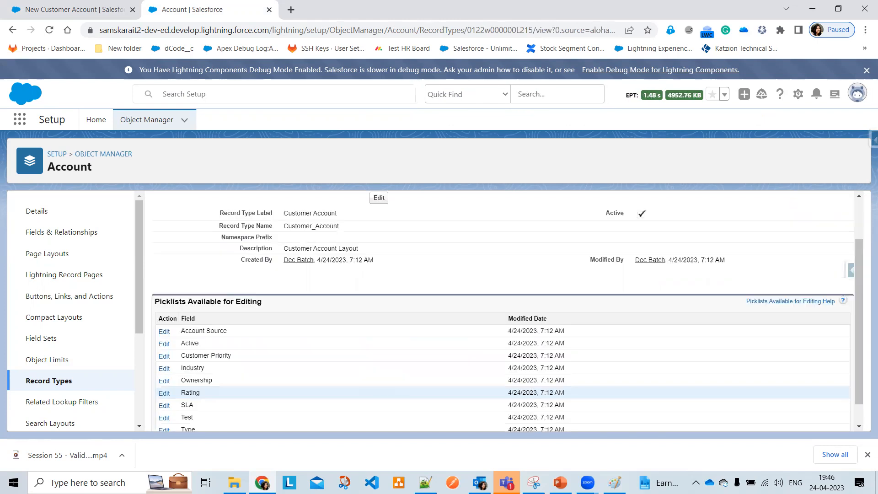
{"action": "left_click", "coordinate": [164, 369]}
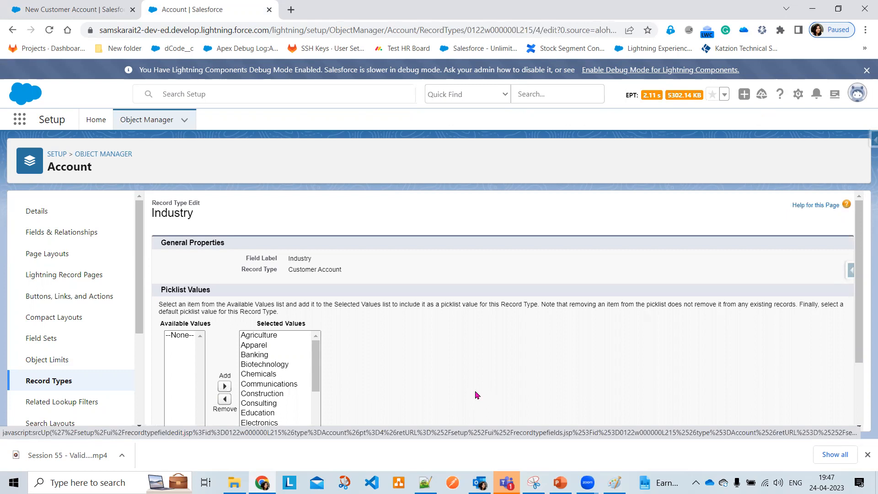
Remove Biotechnology, Chemicals, Construction, Electronics and Engineering from the selected Industry values
{"action": "scroll", "coordinate": [322, 350], "scroll_direction": "down", "scroll_amount": 1}
{"action": "left_click", "coordinate": [274, 307]}
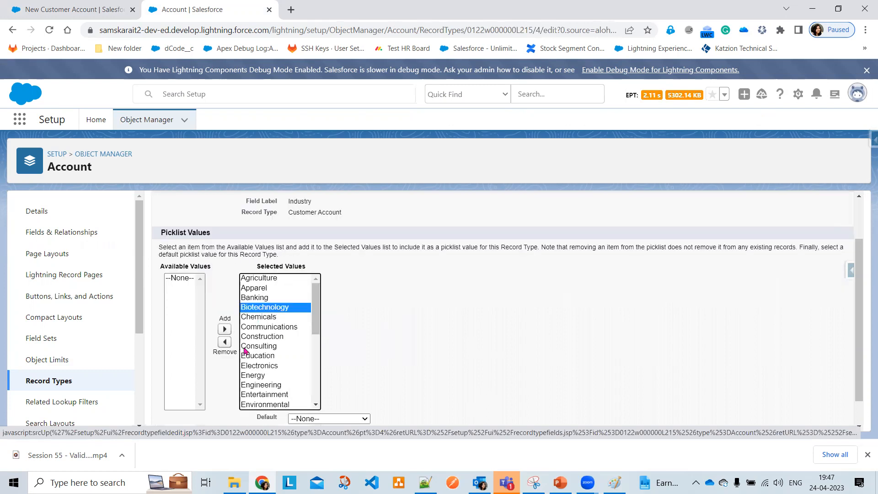
{"action": "left_click", "coordinate": [228, 346]}
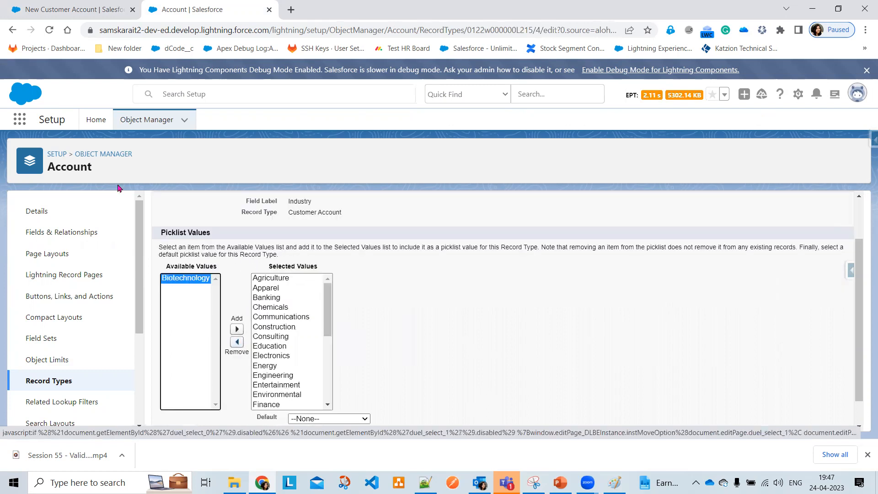
{"action": "left_click", "coordinate": [270, 307]}
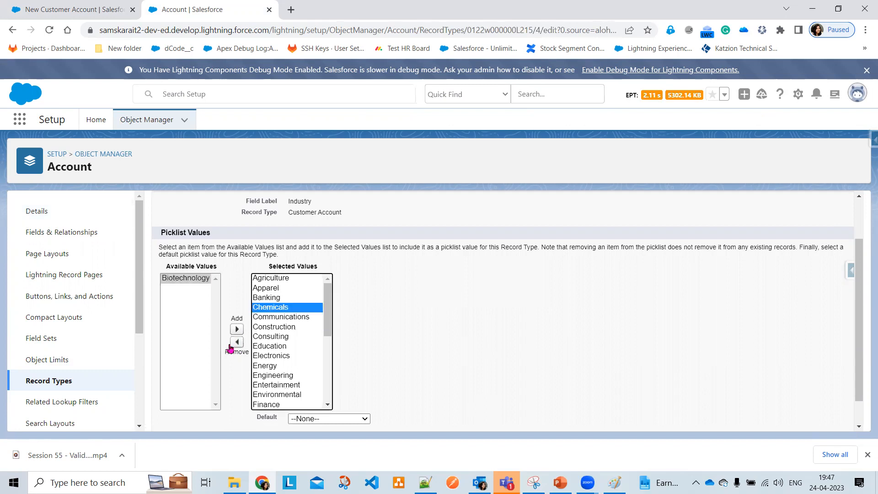
{"action": "left_click", "coordinate": [236, 342]}
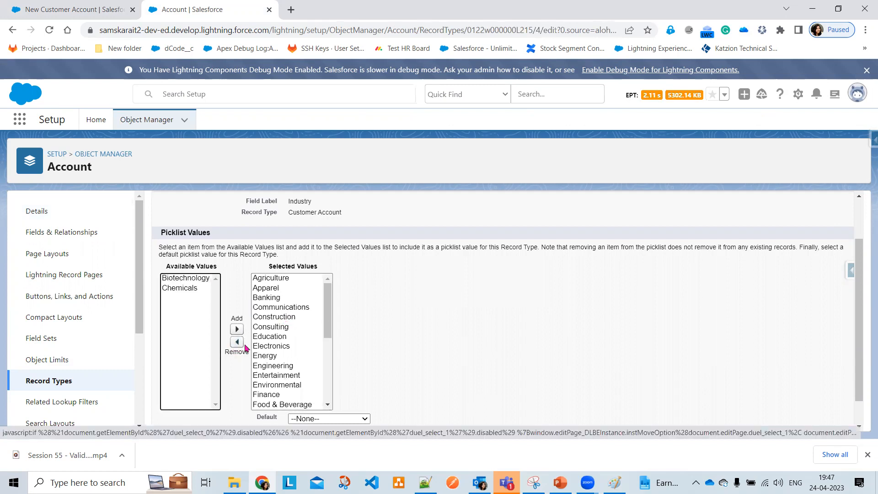
{"action": "left_click", "coordinate": [237, 341]}
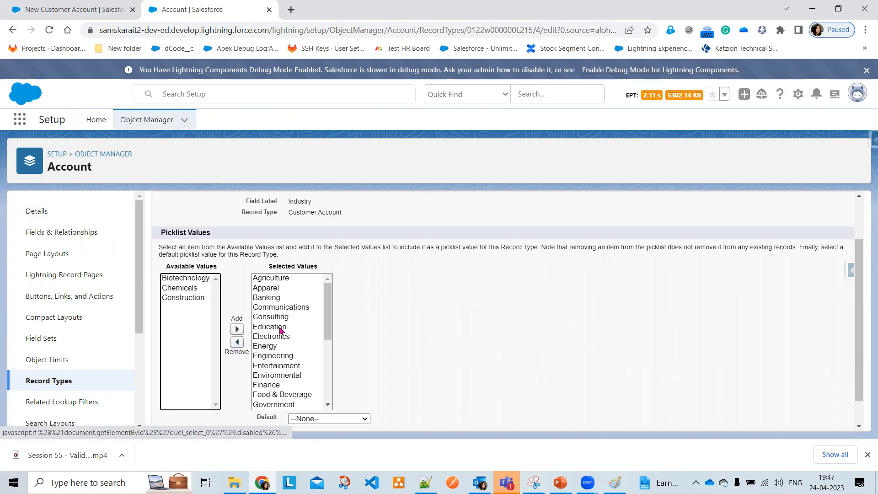
{"action": "left_click", "coordinate": [257, 338]}
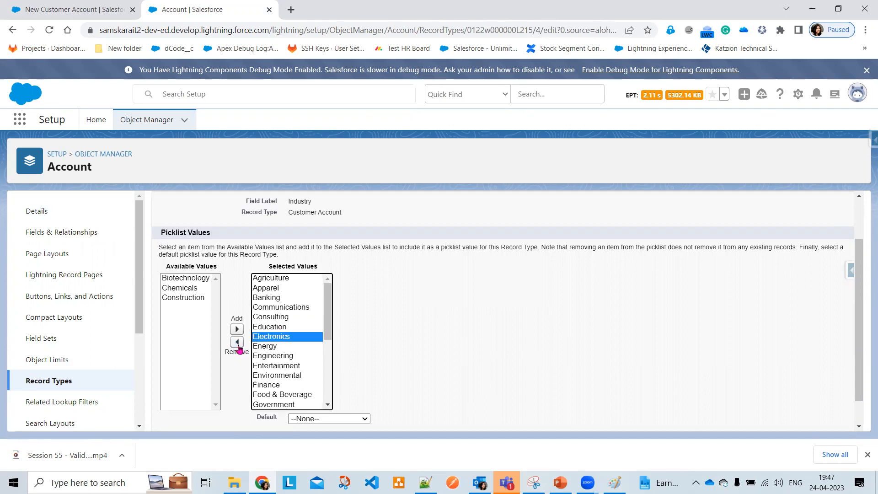
{"action": "left_click", "coordinate": [237, 342]}
{"action": "left_click", "coordinate": [268, 348]}
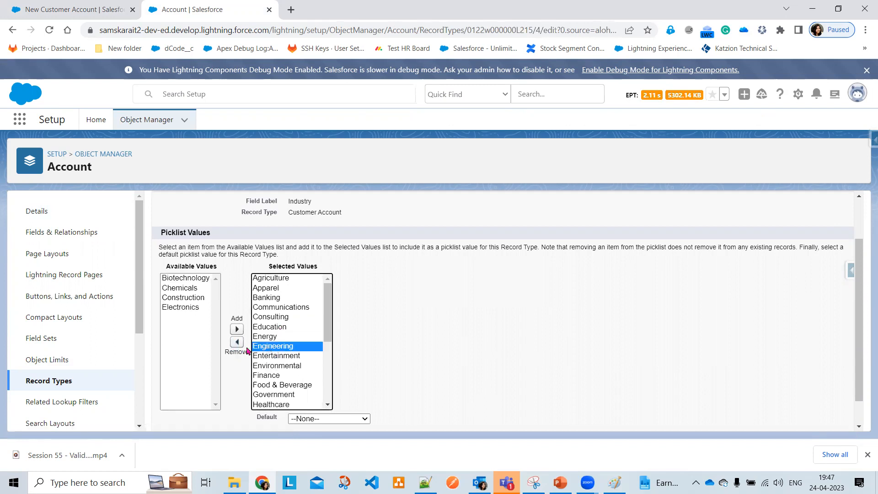
{"action": "left_click", "coordinate": [237, 342]}
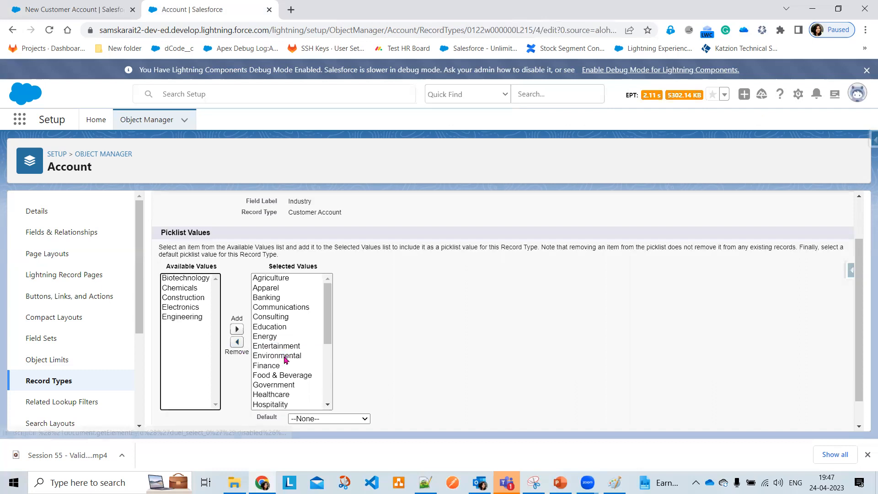
Remove Finance, Government, Healthcare, Hospitality and Telecommunications from the selected Industry values
{"action": "left_click", "coordinate": [285, 349]}
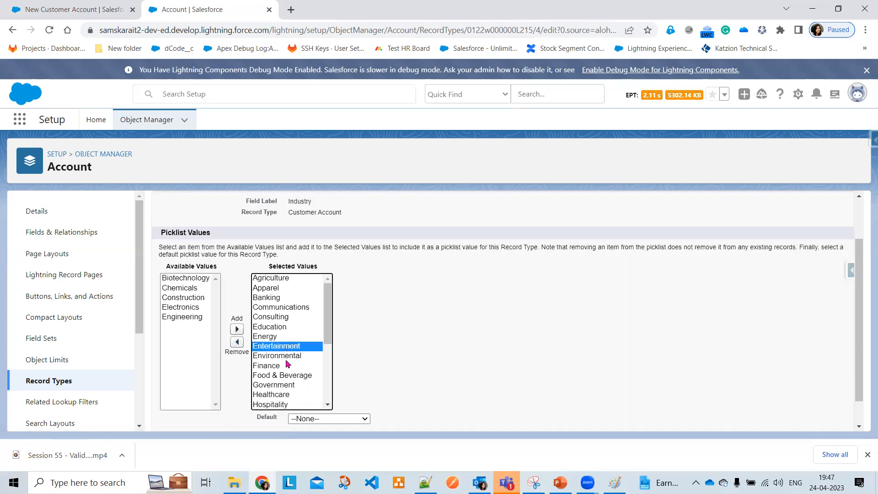
{"action": "key", "text": "Down"}
{"action": "key", "text": "Down"}
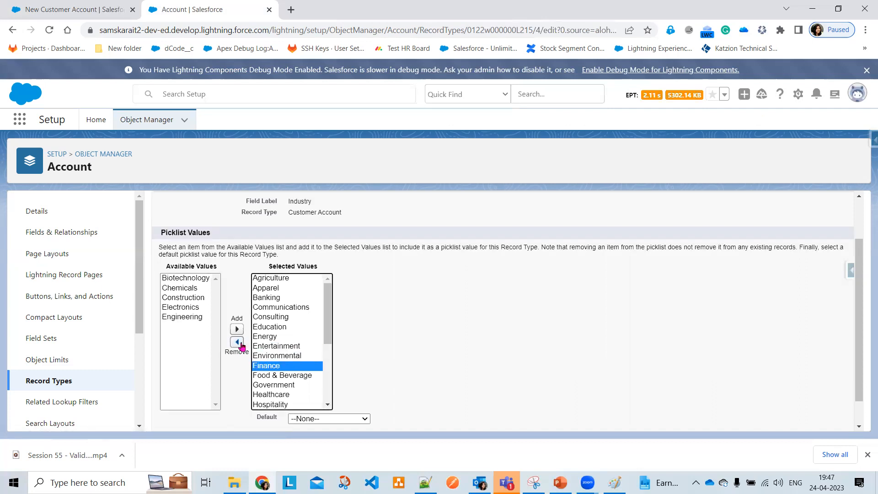
{"action": "left_click", "coordinate": [238, 342]}
{"action": "left_click", "coordinate": [275, 375]}
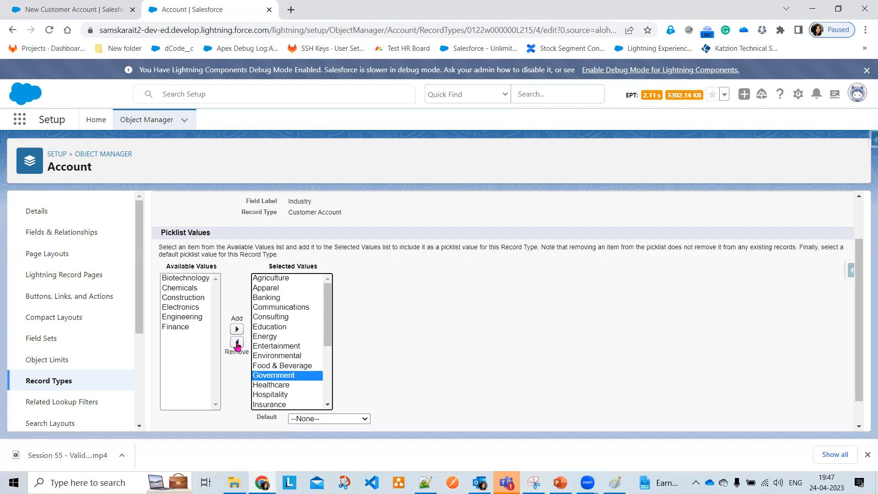
{"action": "double_click", "coordinate": [263, 378]}
{"action": "left_click", "coordinate": [264, 378]}
{"action": "left_click", "coordinate": [236, 343]}
{"action": "left_click", "coordinate": [237, 343]}
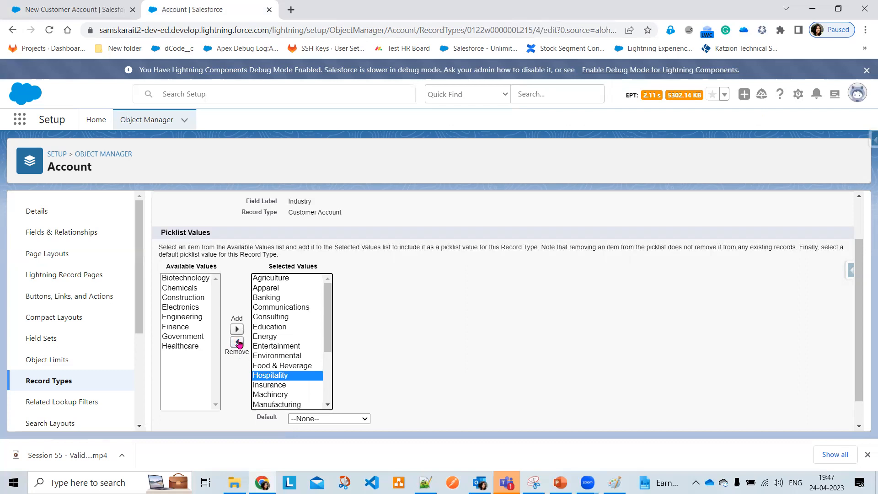
{"action": "left_click", "coordinate": [238, 343]}
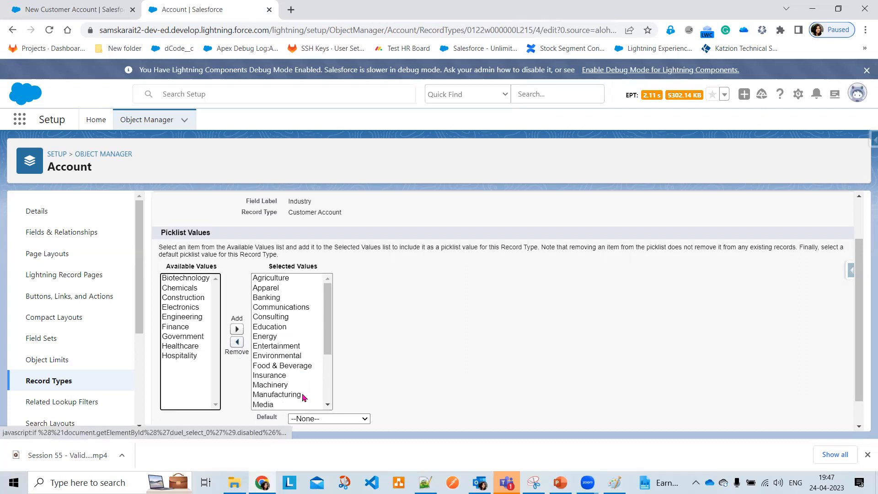
{"action": "scroll", "coordinate": [304, 398], "scroll_direction": "down", "scroll_amount": 2}
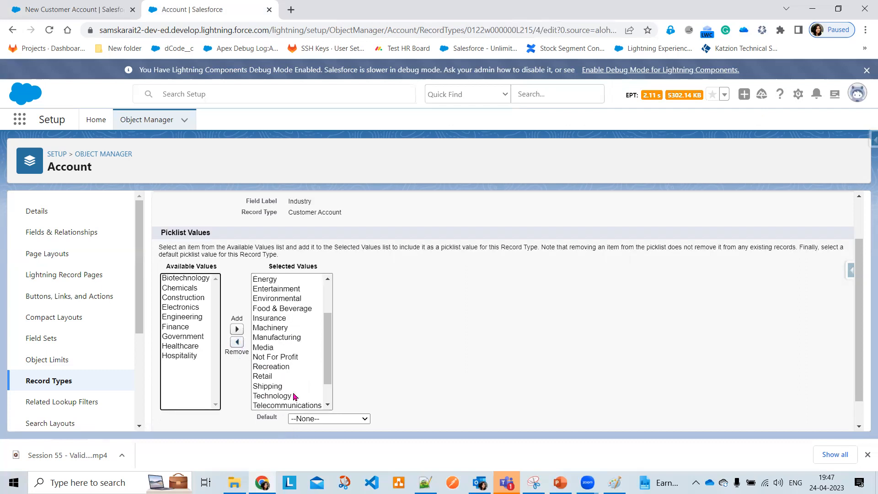
{"action": "scroll", "coordinate": [286, 347], "scroll_direction": "down", "scroll_amount": 1}
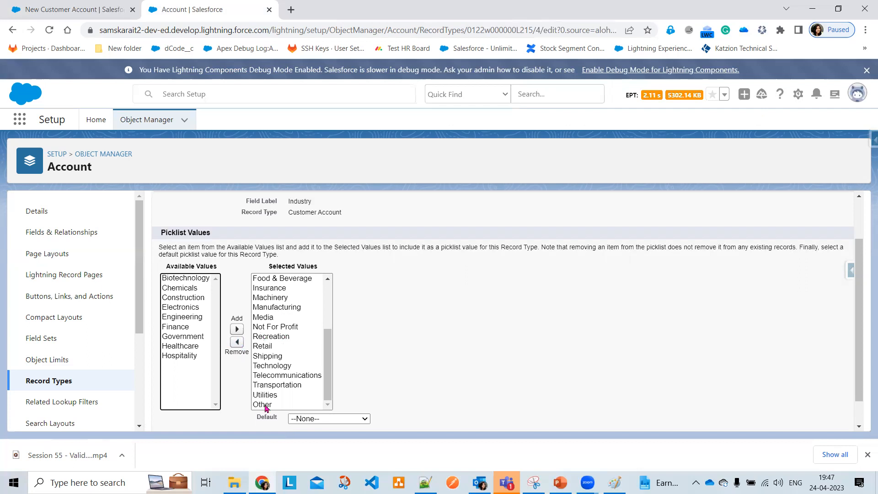
{"action": "left_click", "coordinate": [293, 377]}
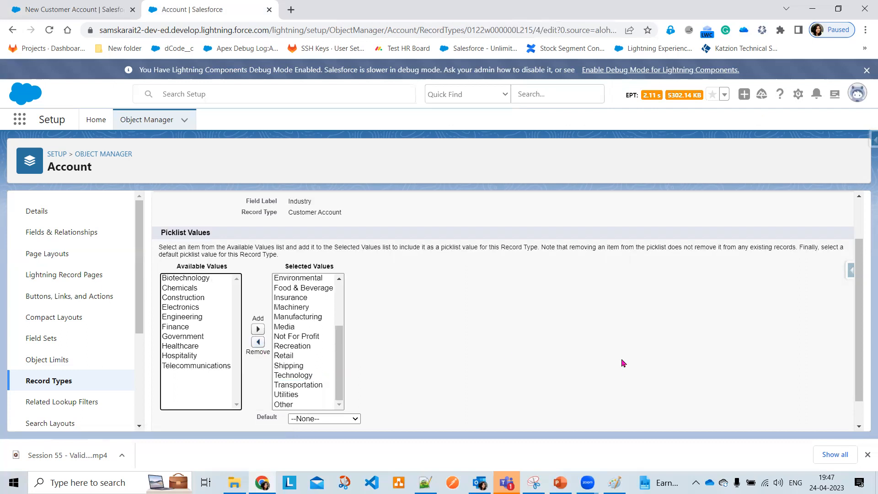
Save the trimmed Customer Account Industry picklist and reopen it to verify
{"action": "scroll", "coordinate": [390, 396], "scroll_direction": "down", "scroll_amount": 1}
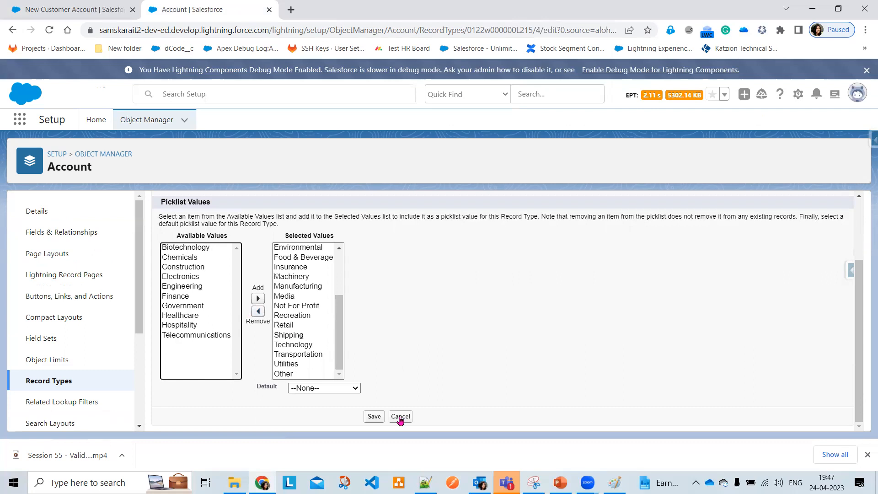
{"action": "left_click", "coordinate": [374, 417]}
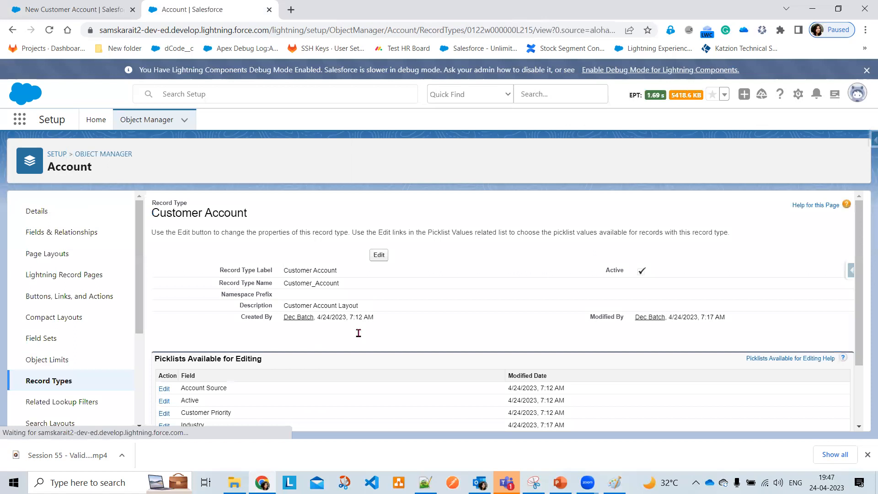
{"action": "scroll", "coordinate": [347, 386], "scroll_direction": "down", "scroll_amount": 2}
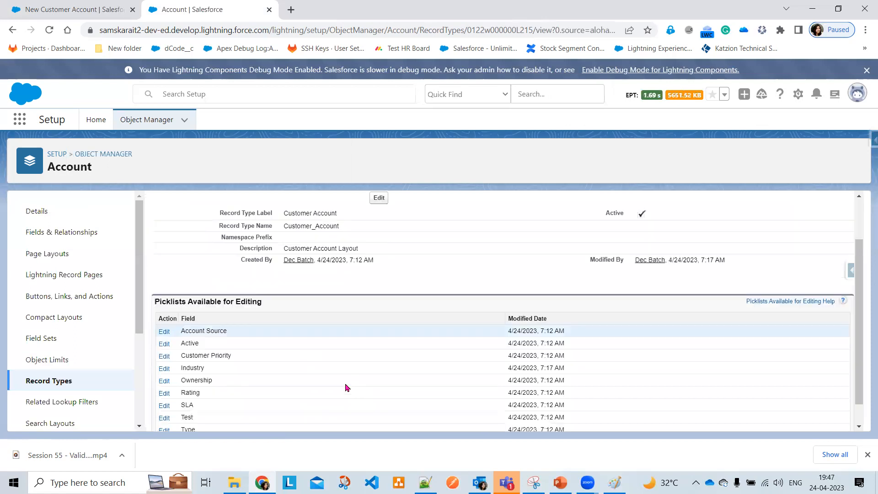
{"action": "left_click", "coordinate": [164, 368]}
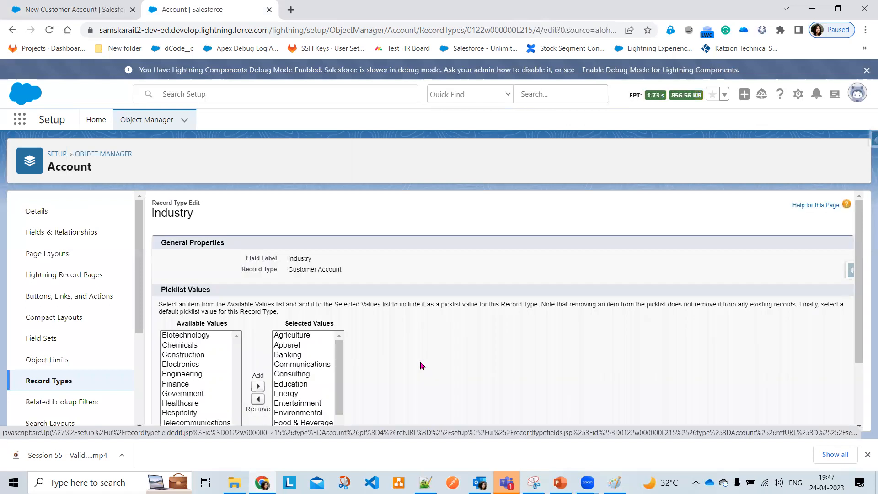
{"action": "scroll", "coordinate": [412, 362], "scroll_direction": "down", "scroll_amount": 2}
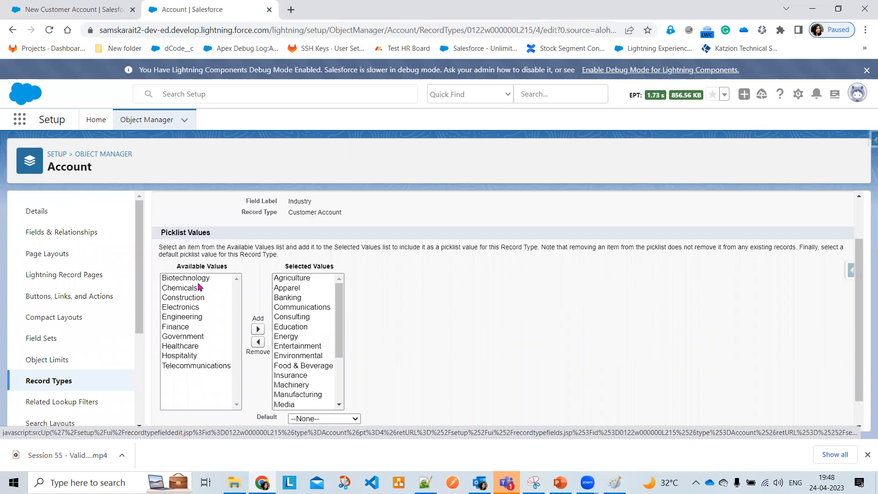
Reload the New Customer Account record to pick up the picklist changes
{"action": "left_click", "coordinate": [6, 9]}
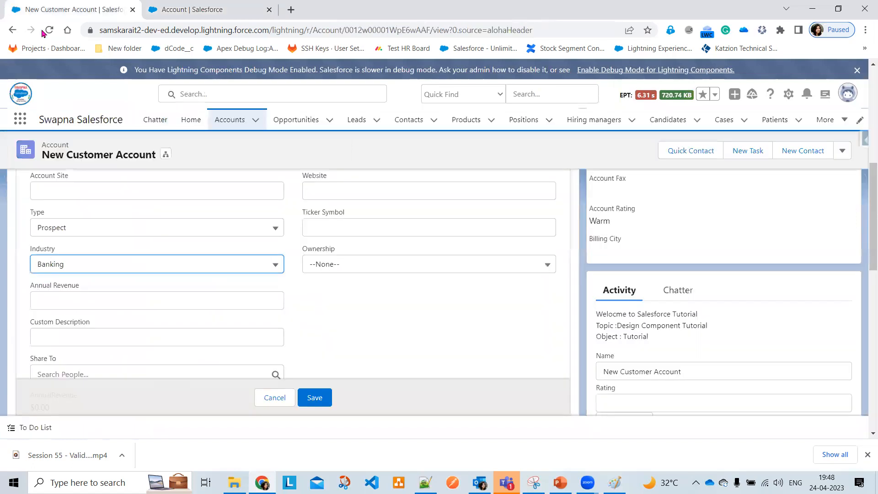
{"action": "left_click", "coordinate": [49, 30]}
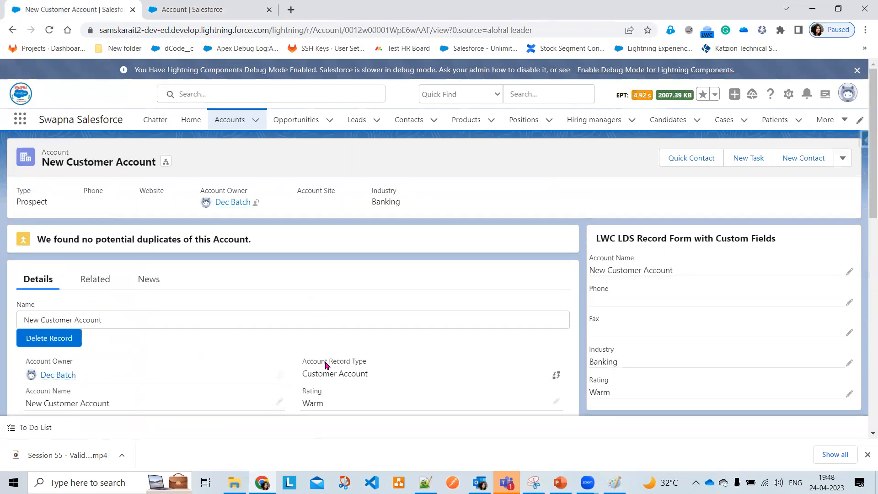
{"action": "scroll", "coordinate": [326, 364], "scroll_direction": "down", "scroll_amount": 4}
{"action": "scroll", "coordinate": [326, 364], "scroll_direction": "down", "scroll_amount": 3}
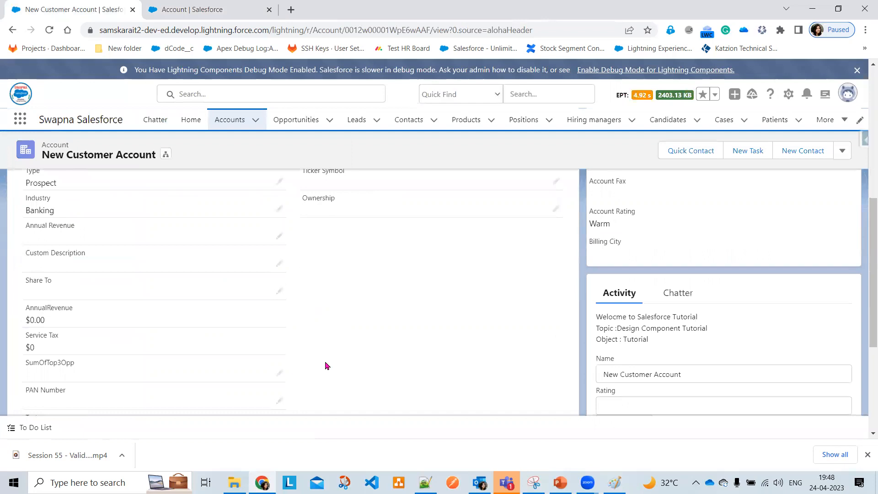
{"action": "scroll", "coordinate": [326, 365], "scroll_direction": "down", "scroll_amount": 2}
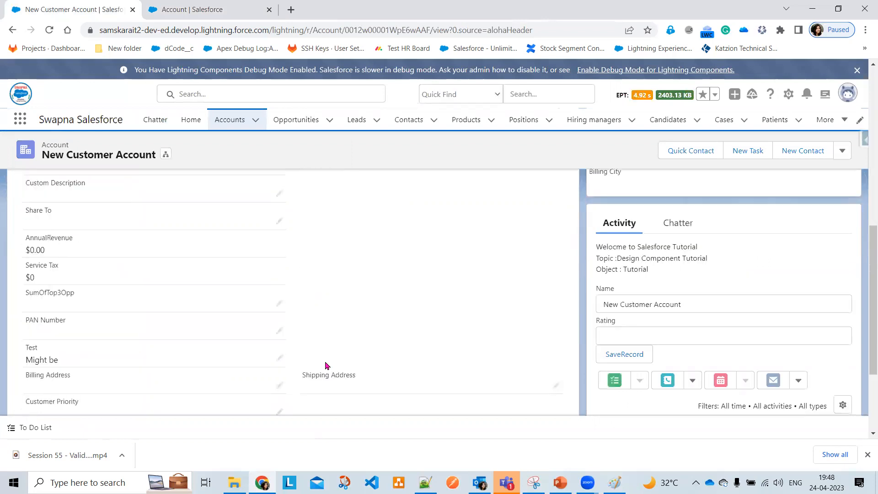
{"action": "scroll", "coordinate": [326, 365], "scroll_direction": "up", "scroll_amount": 3}
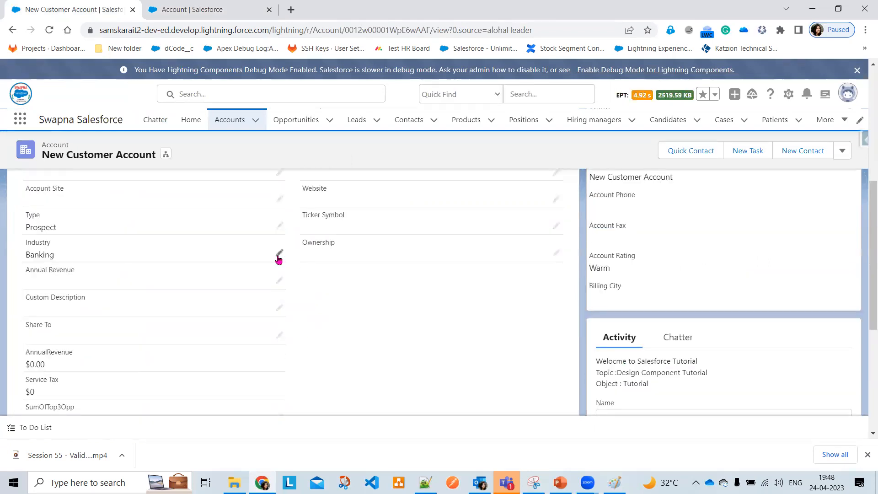
Check the restricted Industry choices and save the record with Industry left as Banking
{"action": "left_click", "coordinate": [278, 256]}
{"action": "left_click", "coordinate": [269, 269]}
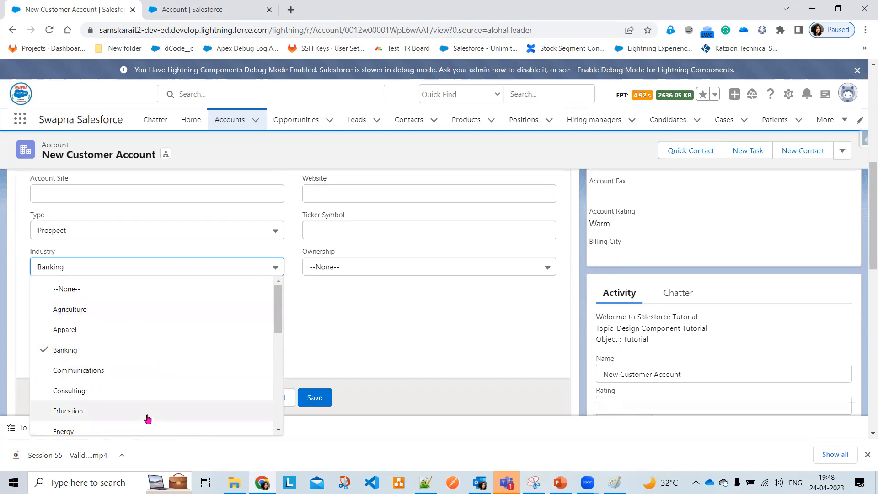
{"action": "scroll", "coordinate": [147, 419], "scroll_direction": "down", "scroll_amount": 3}
{"action": "scroll", "coordinate": [151, 416], "scroll_direction": "down", "scroll_amount": 3}
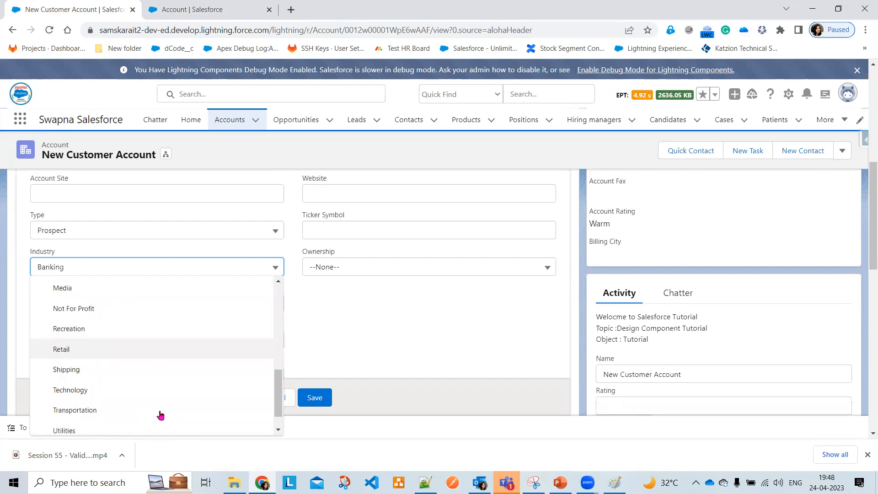
{"action": "scroll", "coordinate": [162, 400], "scroll_direction": "down", "scroll_amount": 1}
{"action": "left_click", "coordinate": [314, 409]}
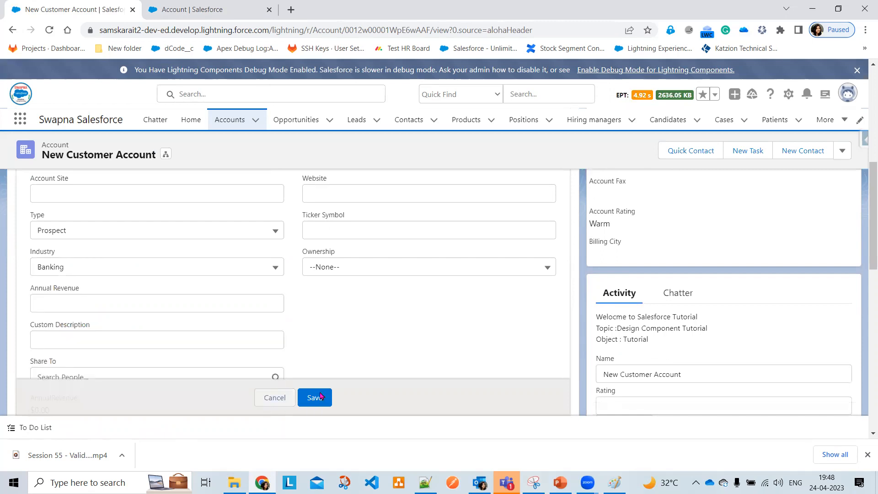
{"action": "left_click", "coordinate": [315, 397]}
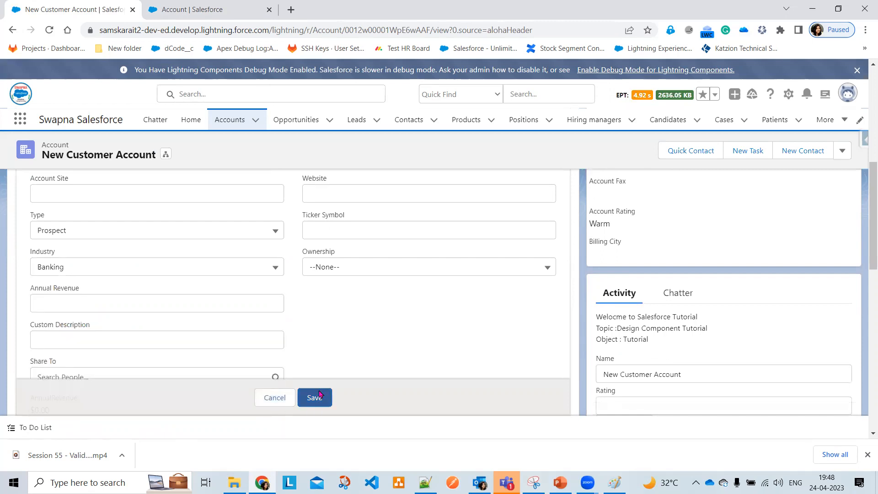
Open the Partner Account record type's Industry picklist values for editing
{"action": "left_click", "coordinate": [204, 5]}
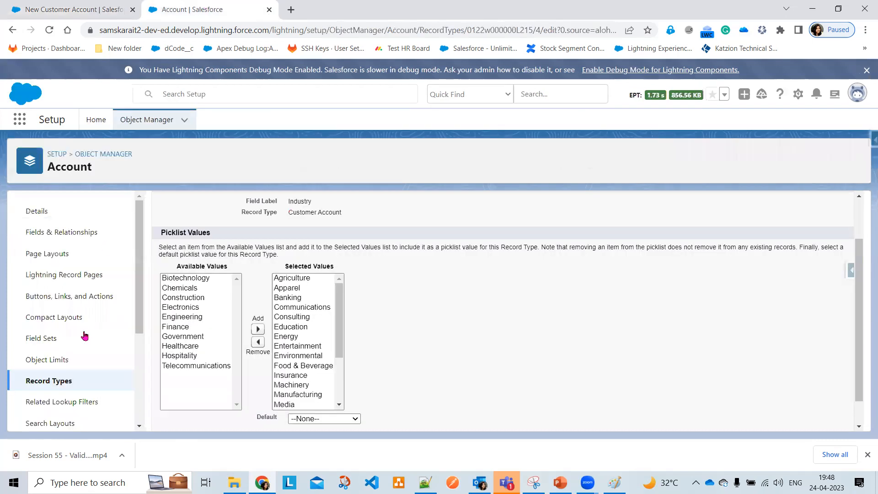
{"action": "left_click", "coordinate": [59, 388]}
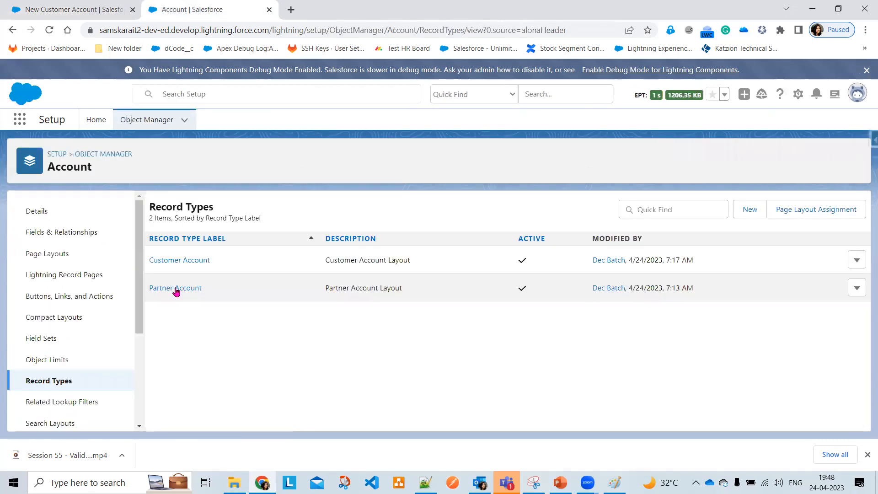
{"action": "left_click", "coordinate": [177, 288]}
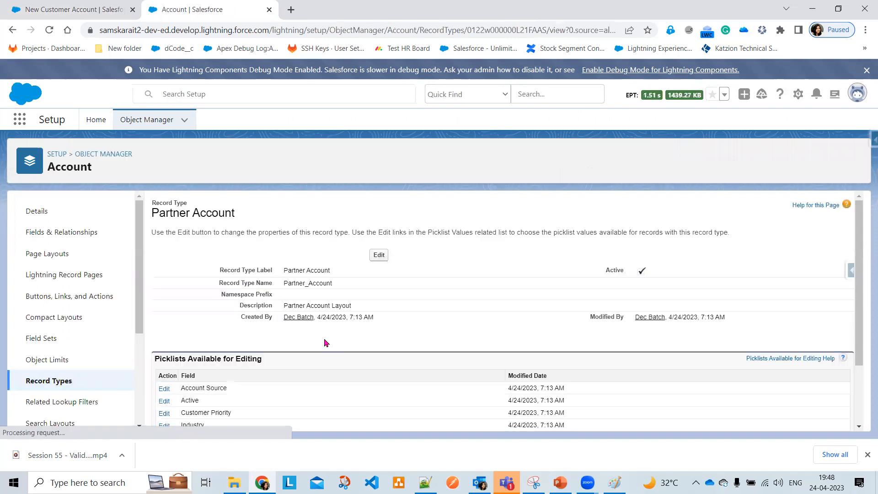
{"action": "scroll", "coordinate": [326, 343], "scroll_direction": "down", "scroll_amount": 2}
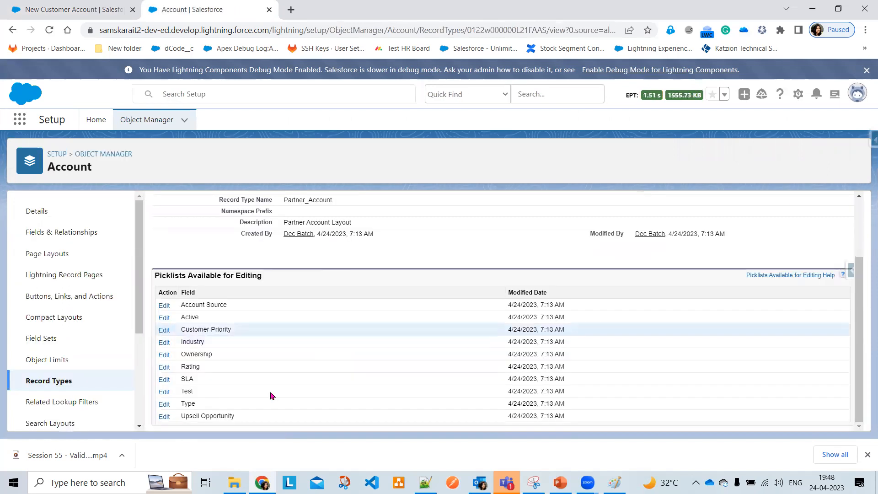
{"action": "left_click", "coordinate": [164, 342]}
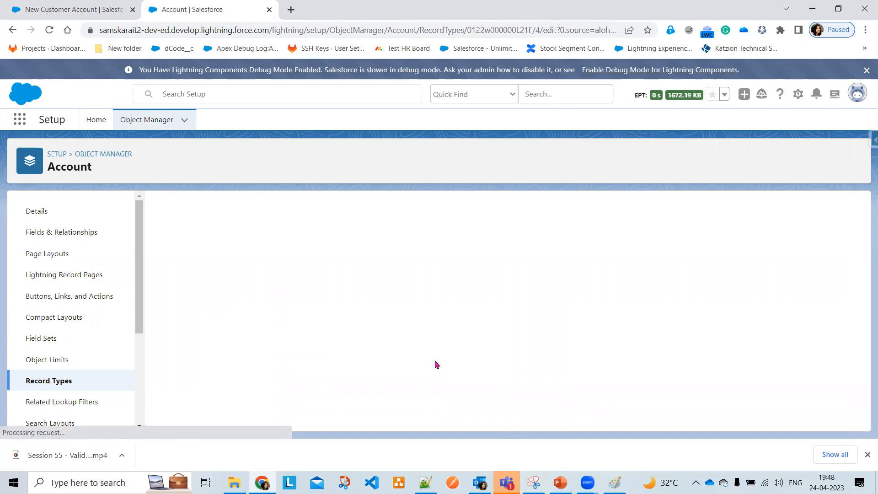
Remove every currently selected Industry value from Partner Account
{"action": "scroll", "coordinate": [433, 358], "scroll_direction": "down", "scroll_amount": 1}
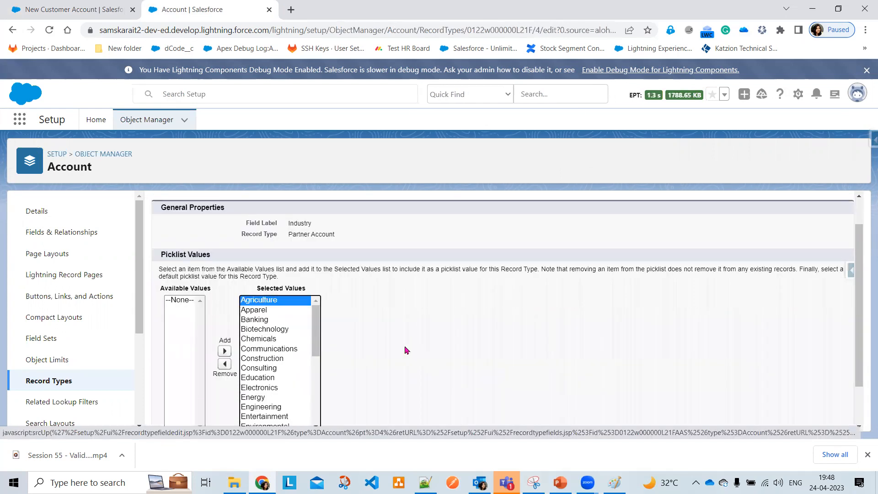
{"action": "scroll", "coordinate": [404, 348], "scroll_direction": "down", "scroll_amount": 1}
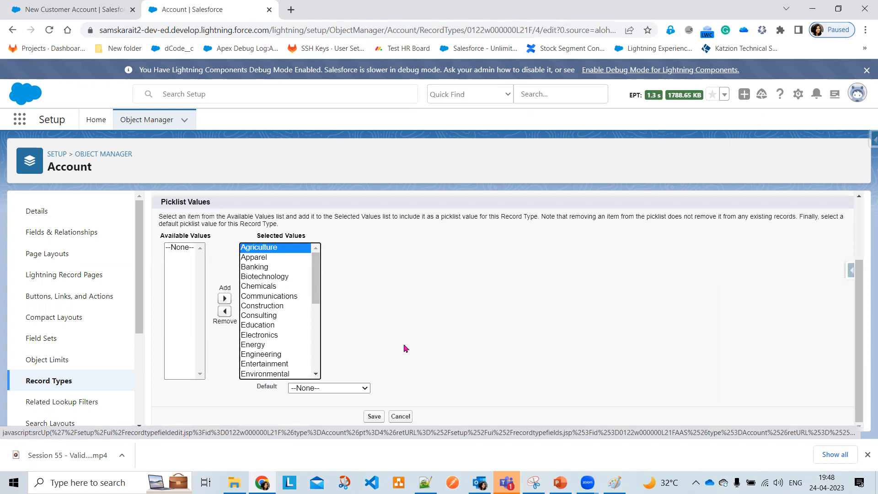
{"action": "key", "text": "shift+Down"}
{"action": "key", "text": "shift+Down"}
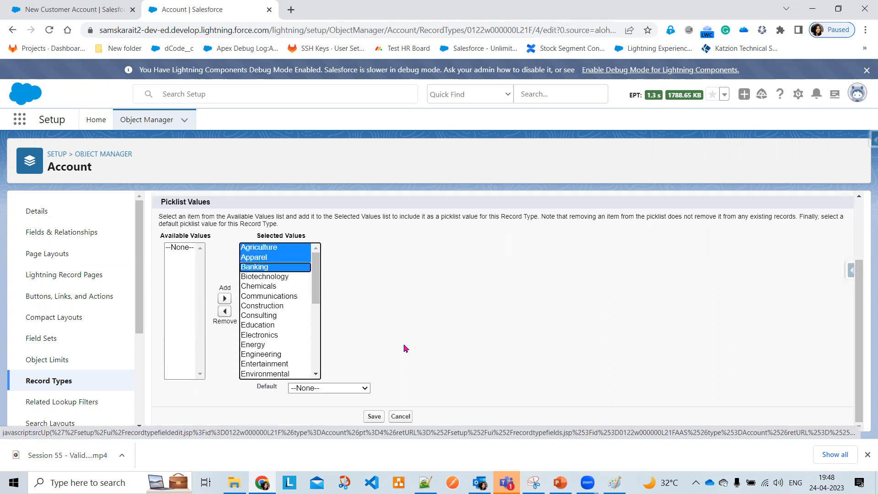
{"action": "key", "text": "shift+Down"}
{"action": "key", "text": "shift+Down"}
{"action": "key", "text": "shift+Down"}
{"action": "key", "text": "shift+End"}
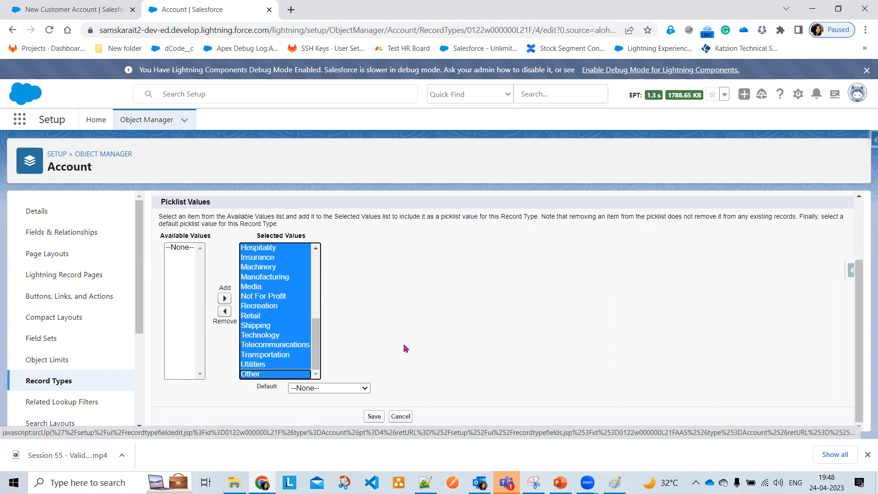
{"action": "left_click", "coordinate": [223, 312]}
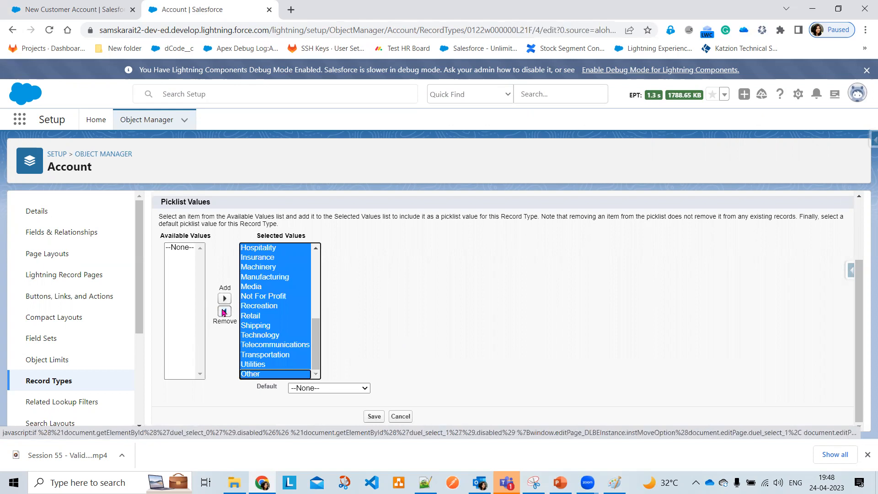
Add Biotechnology, Electronics, Engineering and Environmental as Partner Account's Industry values and save
{"action": "scroll", "coordinate": [211, 358], "scroll_direction": "up", "scroll_amount": 2}
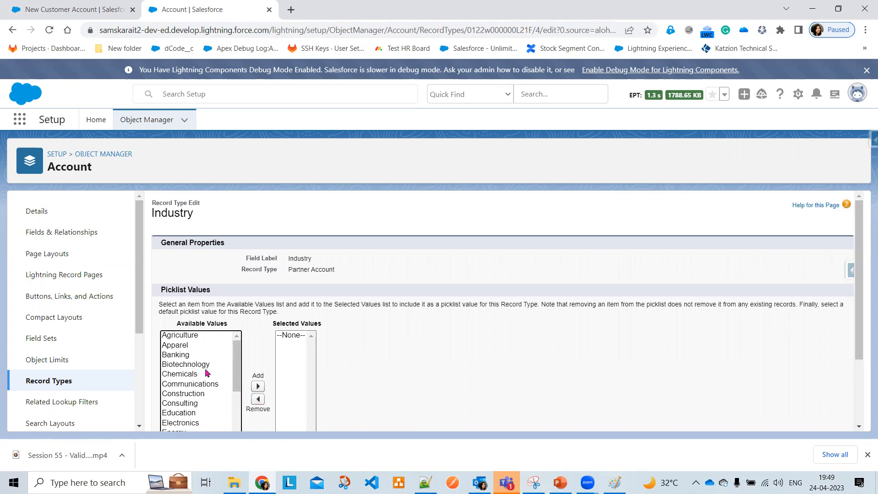
{"action": "left_click", "coordinate": [207, 366]}
{"action": "left_click", "coordinate": [258, 387]}
{"action": "scroll", "coordinate": [258, 386], "scroll_direction": "down", "scroll_amount": 1}
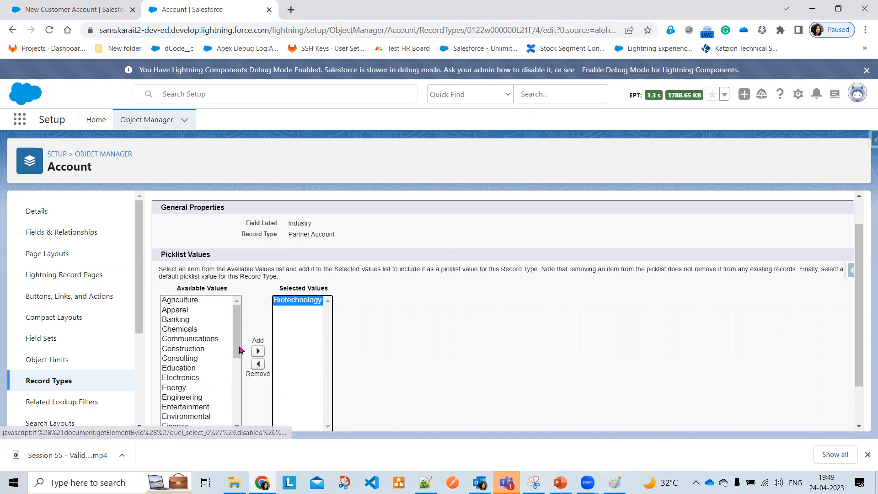
{"action": "left_click", "coordinate": [197, 377]}
{"action": "left_click", "coordinate": [258, 350]}
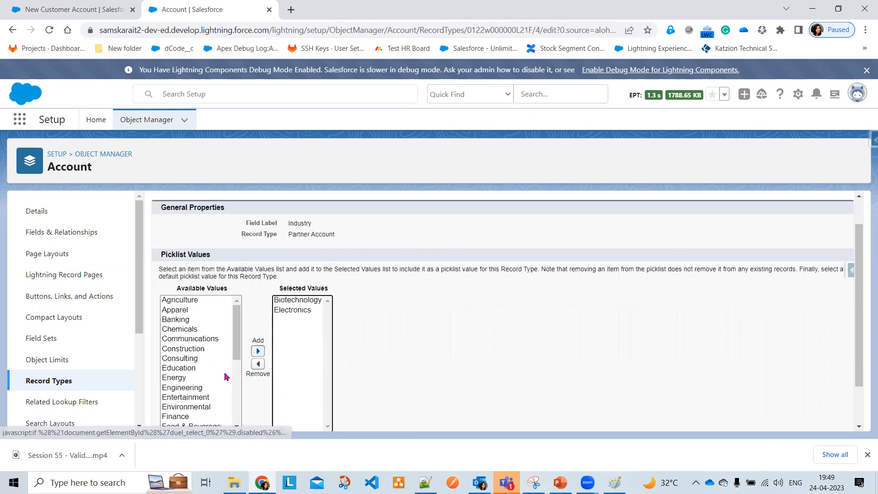
{"action": "left_click", "coordinate": [201, 388]}
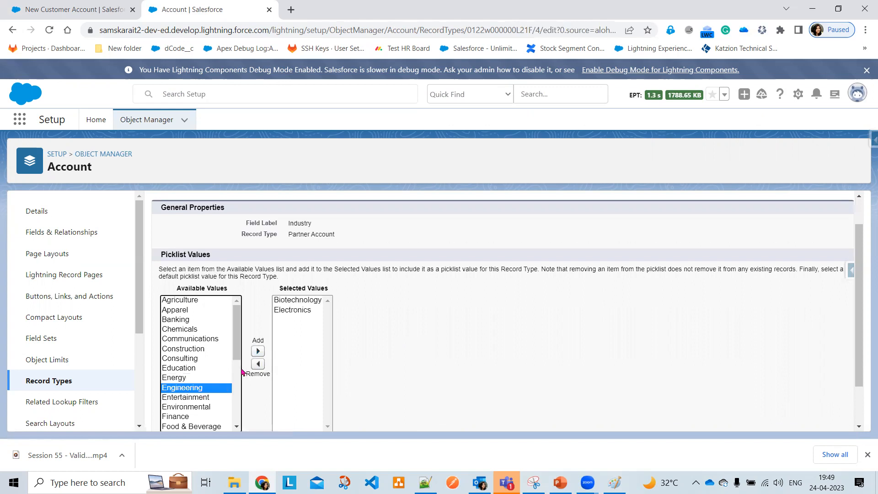
{"action": "left_click", "coordinate": [258, 351]}
{"action": "left_click", "coordinate": [208, 397]}
{"action": "left_click", "coordinate": [258, 351]}
{"action": "scroll", "coordinate": [481, 370], "scroll_direction": "down", "scroll_amount": 1}
{"action": "scroll", "coordinate": [480, 370], "scroll_direction": "down", "scroll_amount": 1}
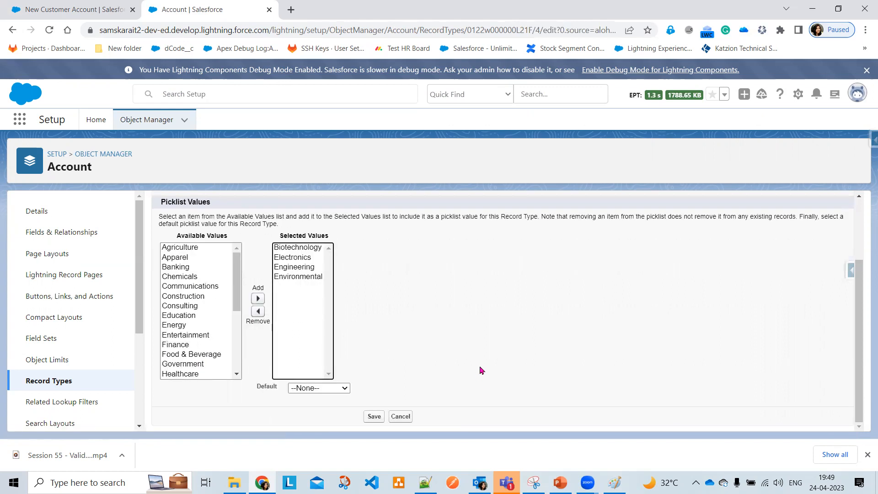
{"action": "left_click", "coordinate": [371, 418]}
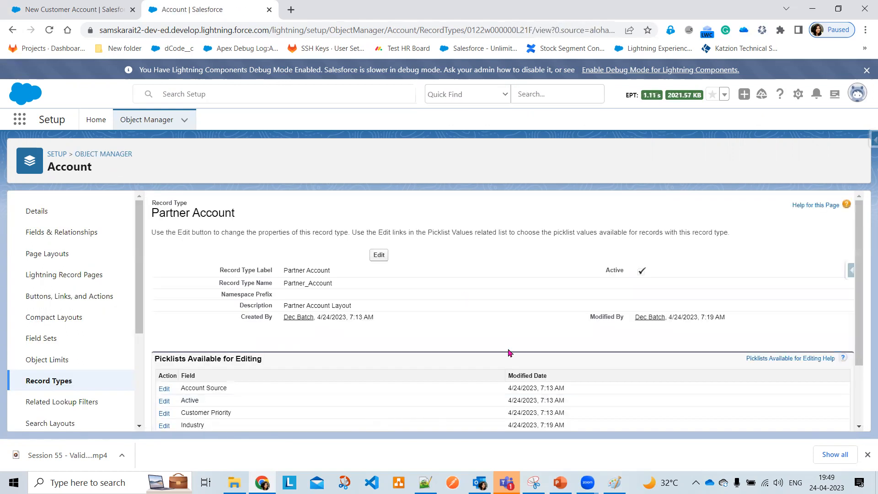
Start a new account using the Partner Account record type
{"action": "left_click", "coordinate": [69, 13]}
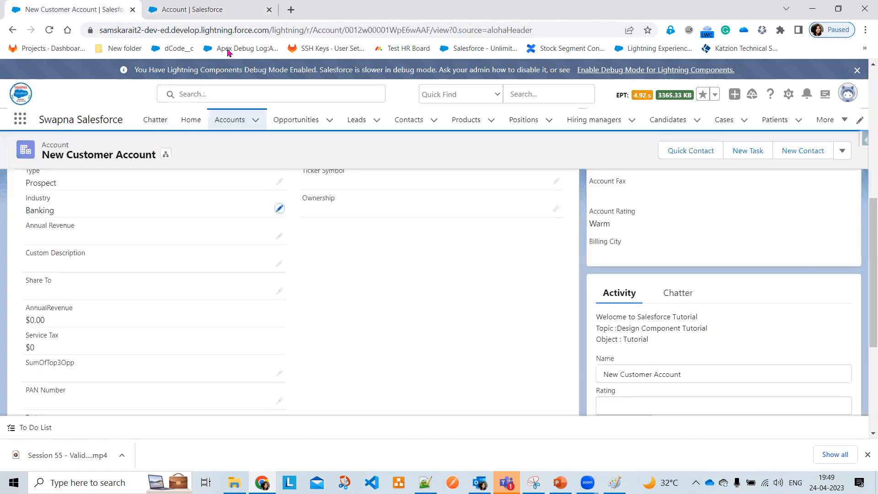
{"action": "left_click", "coordinate": [235, 122]}
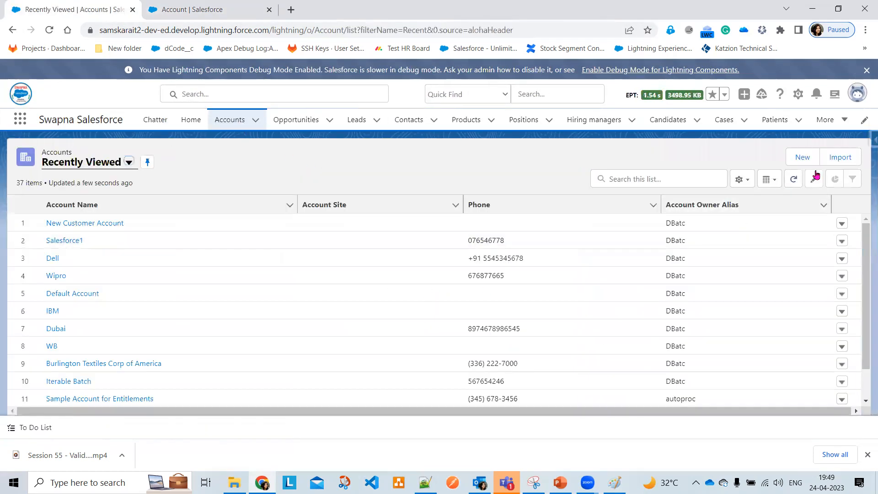
{"action": "left_click", "coordinate": [800, 157]}
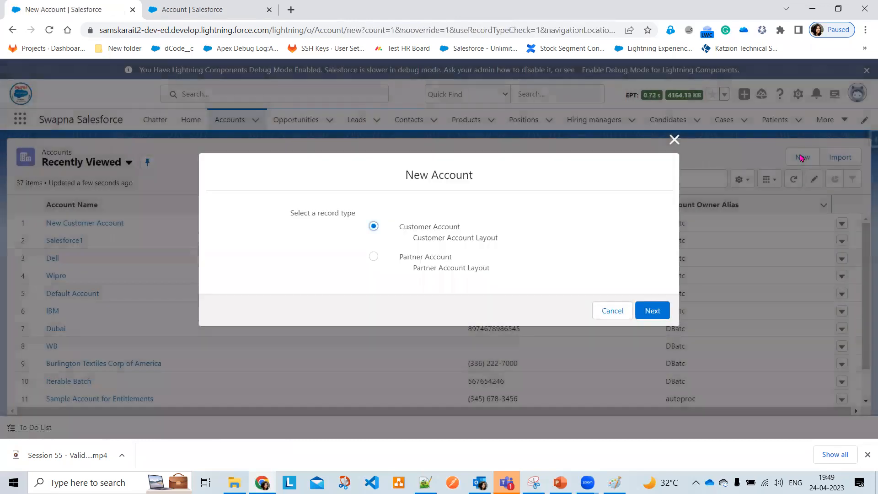
{"action": "left_click", "coordinate": [419, 258]}
{"action": "left_click", "coordinate": [653, 310]}
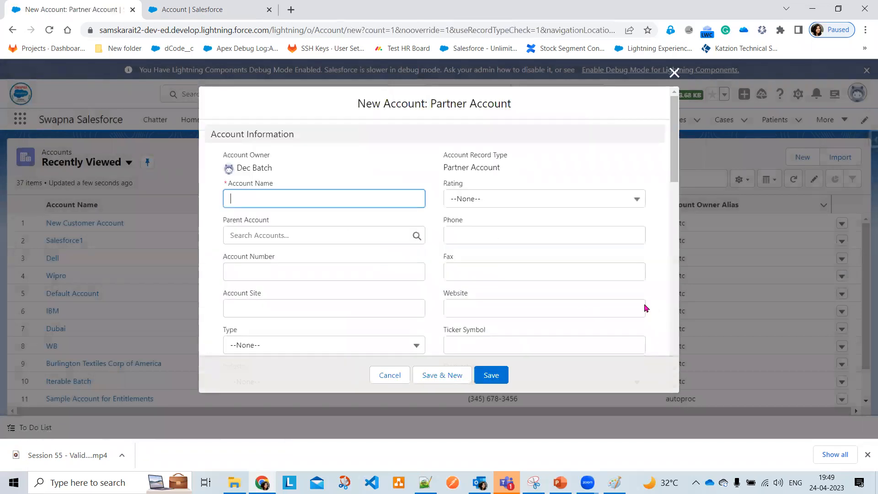
Confirm the Industry dropdown offers only the four allowed values, then return to Setup and the slides
{"action": "scroll", "coordinate": [410, 282], "scroll_direction": "down", "scroll_amount": 3}
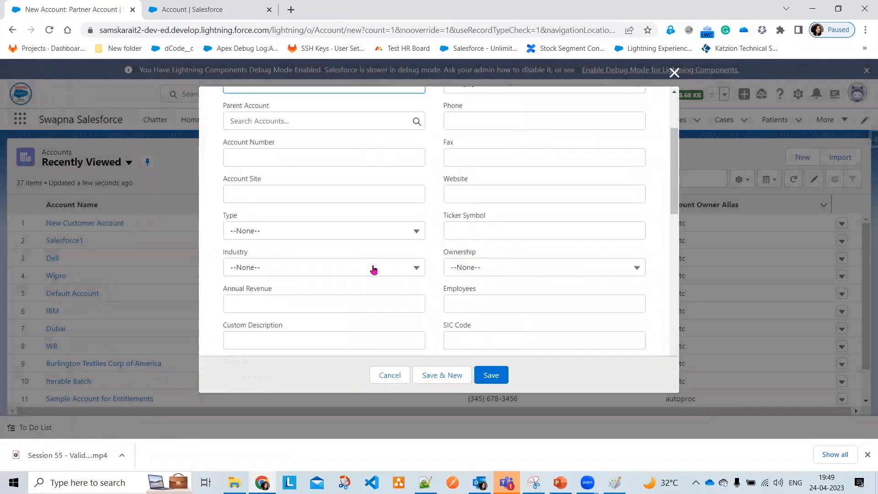
{"action": "left_click", "coordinate": [373, 269]}
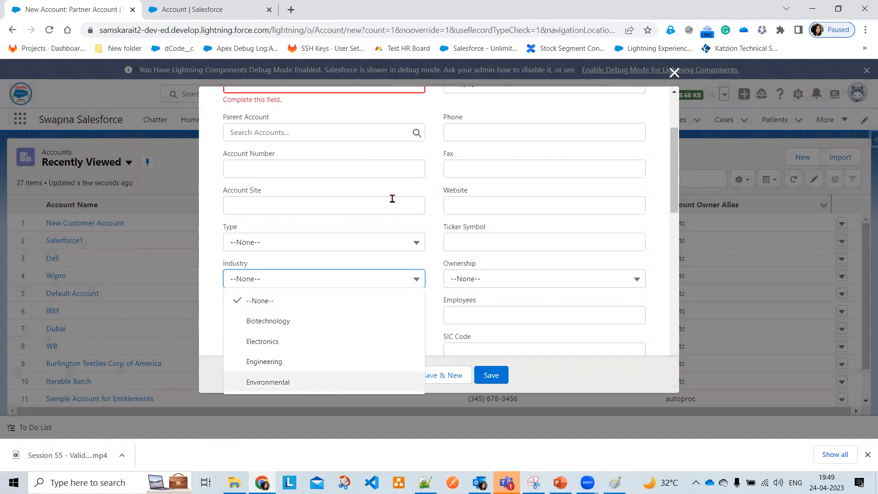
{"action": "left_click", "coordinate": [238, 12]}
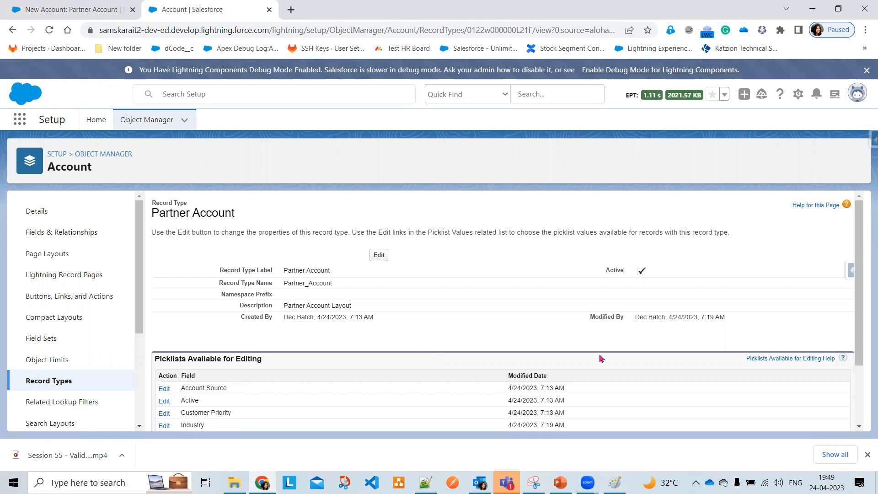
{"action": "scroll", "coordinate": [362, 357], "scroll_direction": "down", "scroll_amount": 2}
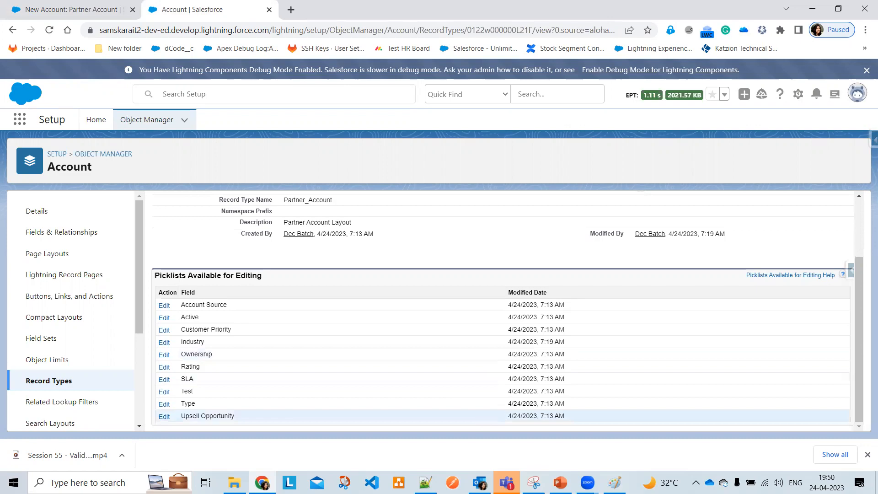
{"action": "key", "text": "alt+Tab"}
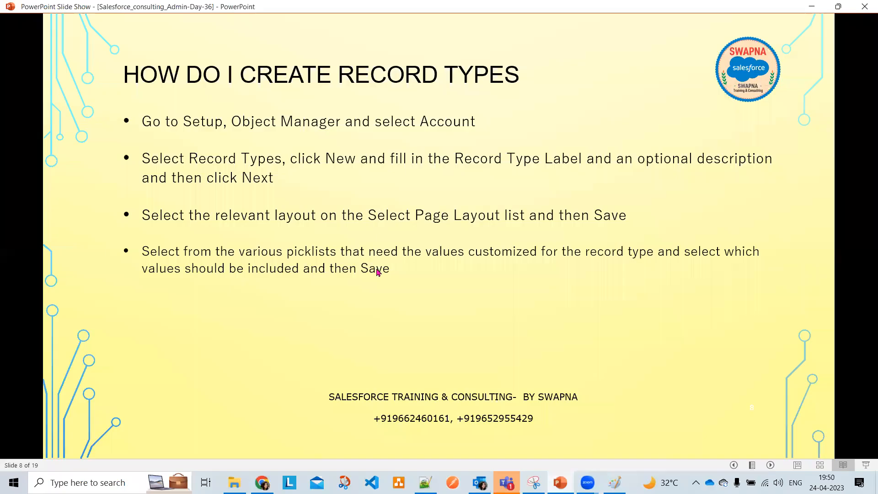
Advance to slide 9, Record Type Use Case, revealing the Object : Position and configuration bullets
{"action": "key", "text": "Right"}
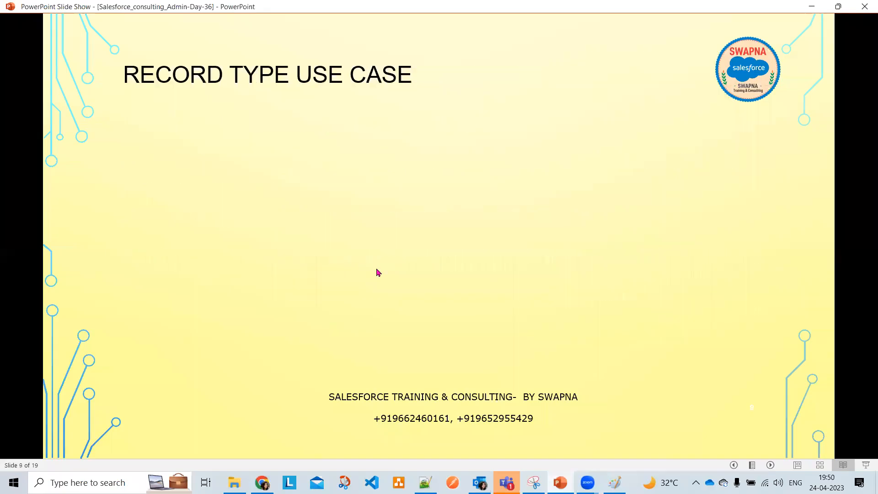
{"action": "key", "text": "Right"}
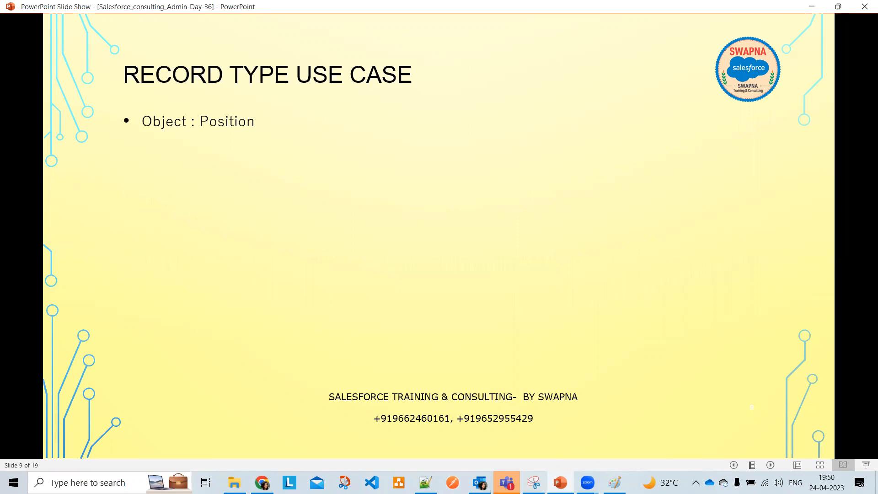
{"action": "key", "text": "Right"}
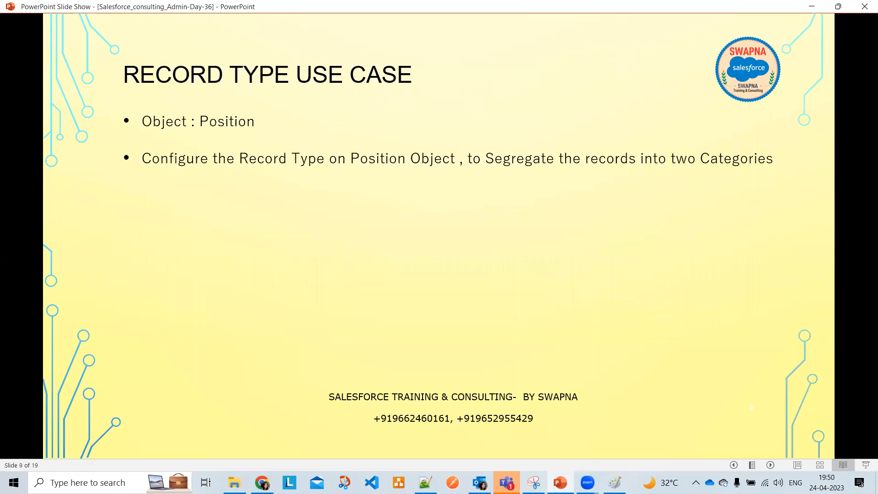
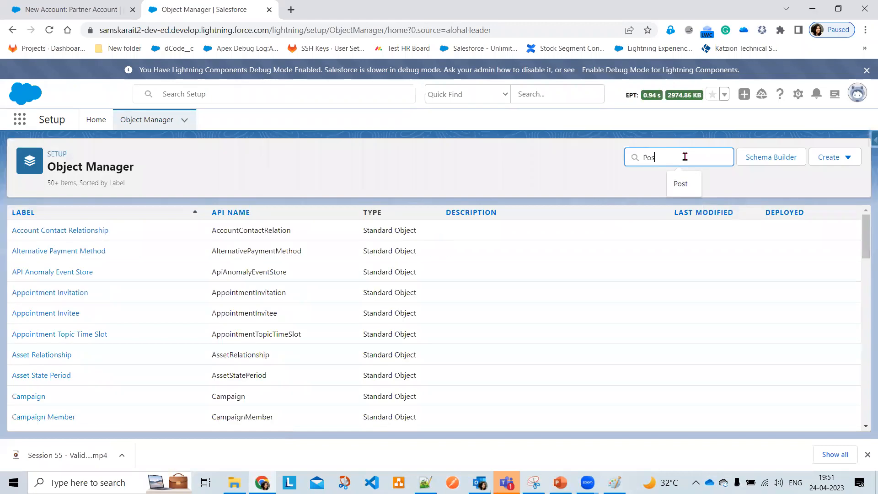
Start a new Position page layout cloned from the existing Position Layout
{"action": "left_click", "coordinate": [18, 254]}
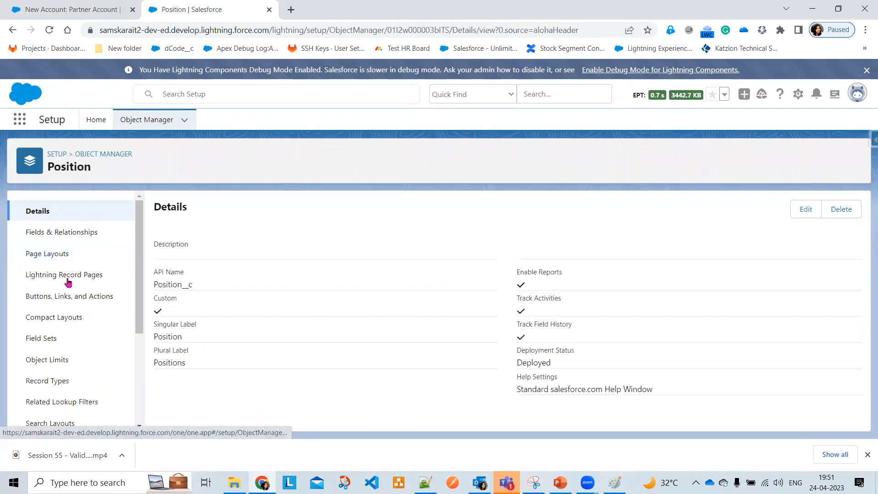
{"action": "left_click", "coordinate": [47, 254]}
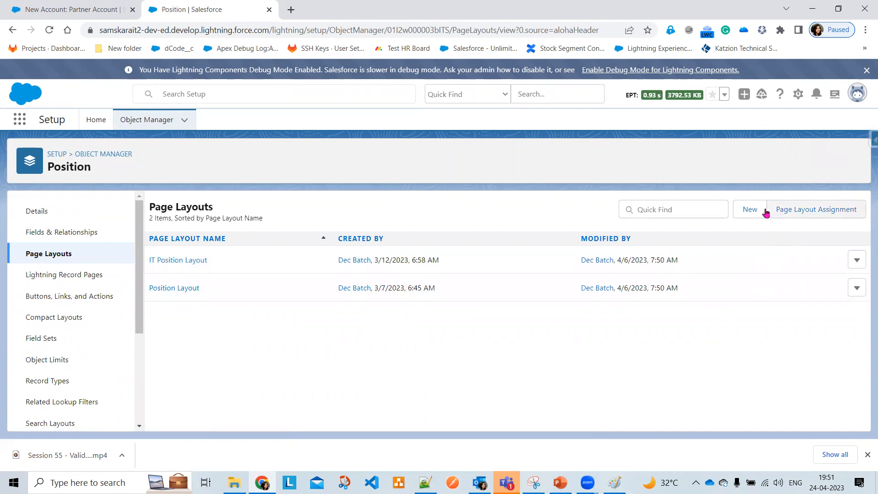
{"action": "left_click", "coordinate": [746, 210]}
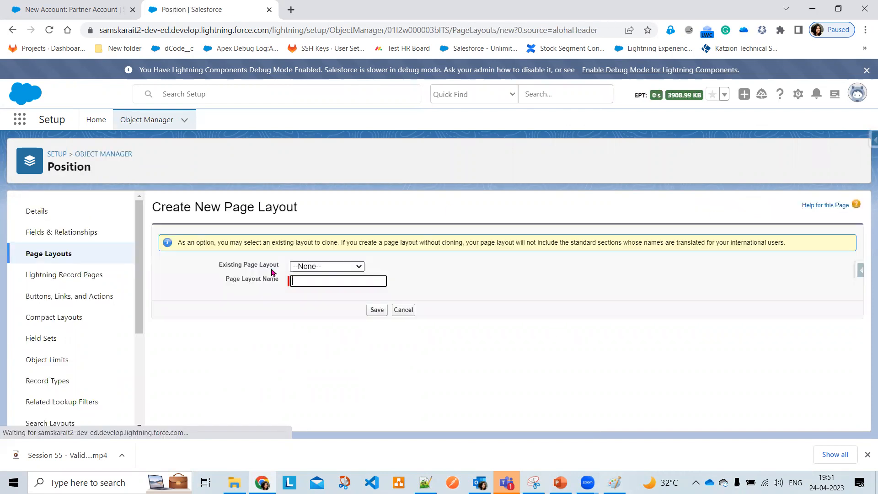
{"action": "double_click", "coordinate": [311, 266]}
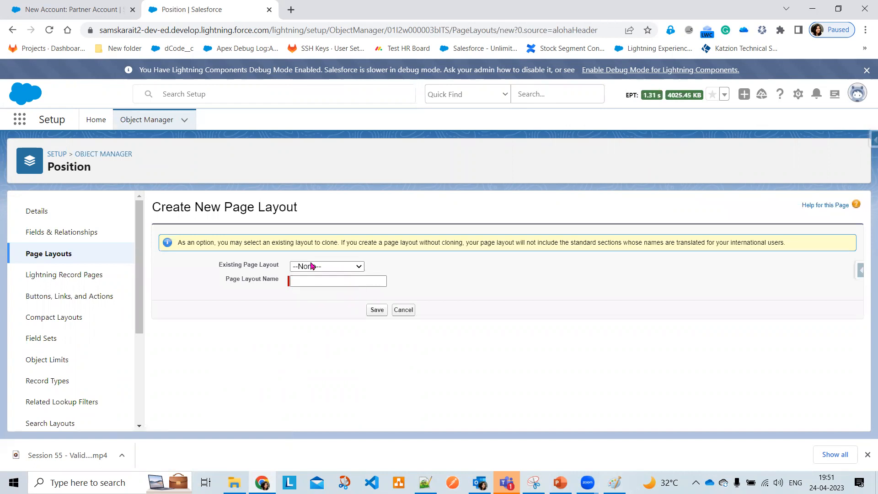
{"action": "left_click", "coordinate": [316, 266]}
{"action": "left_click", "coordinate": [336, 296]}
Name the new layout 'Non IT PositionLayout' and save it
{"action": "left_click", "coordinate": [316, 280]}
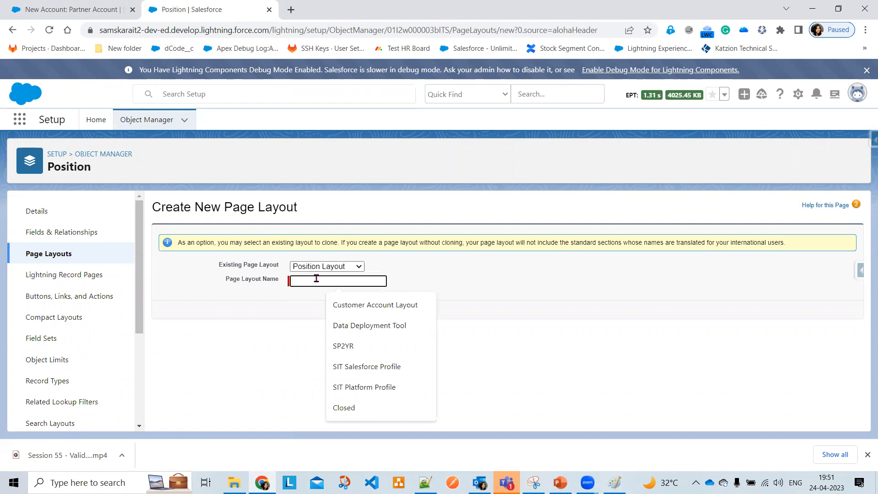
{"action": "type", "text": "Non I"}
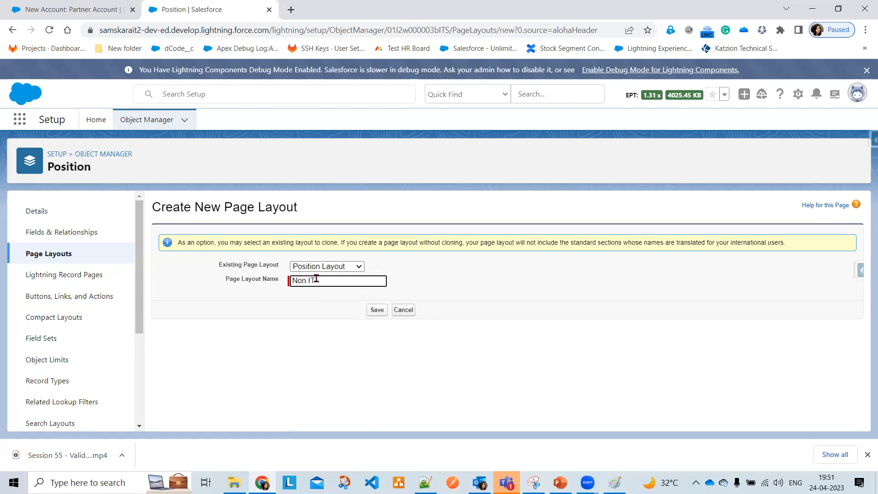
{"action": "type", "text": "T"}
{"action": "key", "text": "Return"}
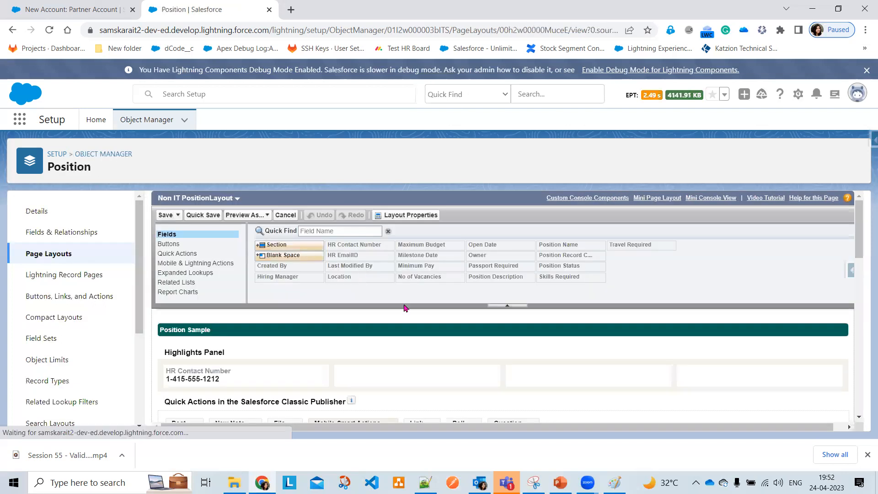
Remove the Milestone Details section from the Non IT PositionLayout
{"action": "scroll", "coordinate": [429, 336], "scroll_direction": "down", "scroll_amount": 5}
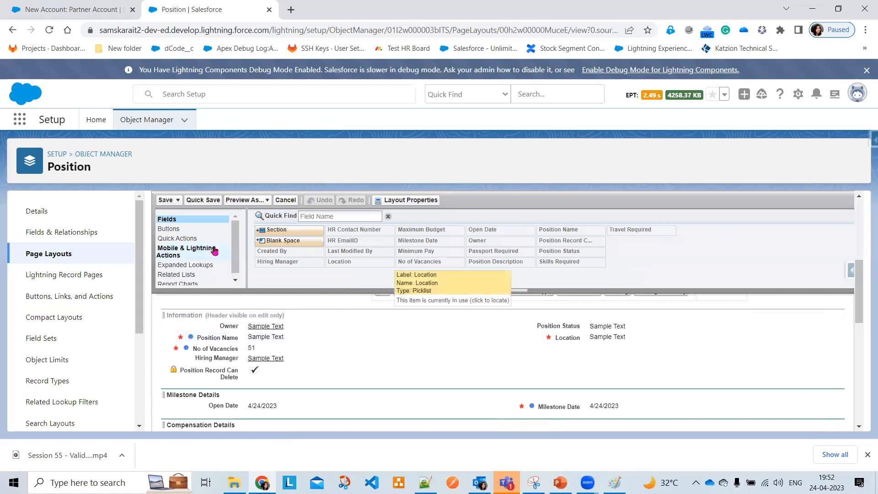
{"action": "scroll", "coordinate": [537, 364], "scroll_direction": "down", "scroll_amount": 1}
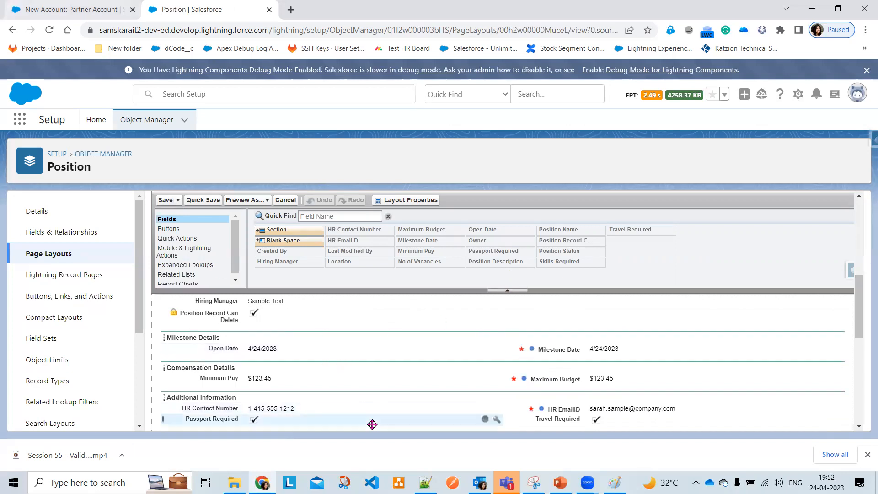
{"action": "left_click", "coordinate": [839, 338]}
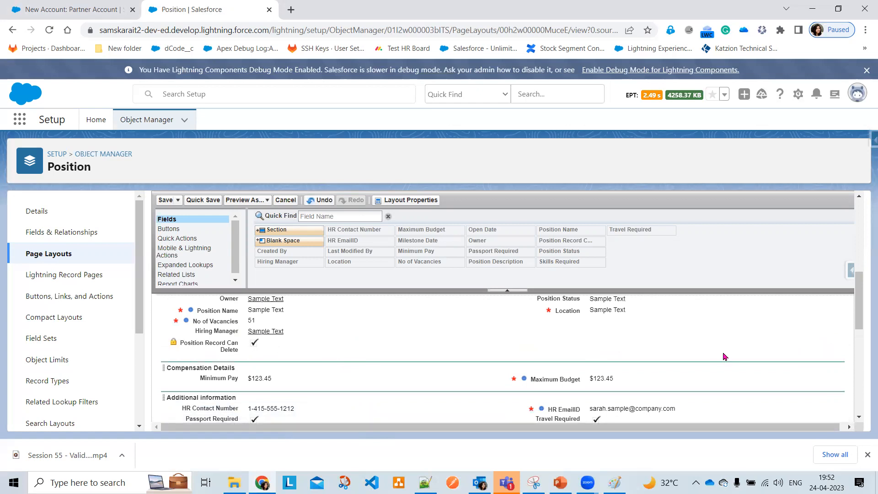
Hide the Compensation Details header on detail pages, since required fields block removing the section
{"action": "left_click", "coordinate": [839, 369]}
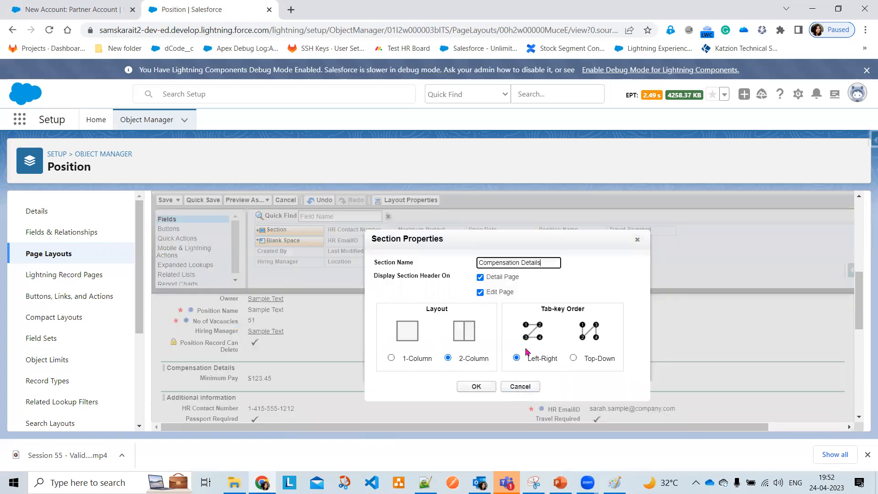
{"action": "left_click", "coordinate": [474, 384]}
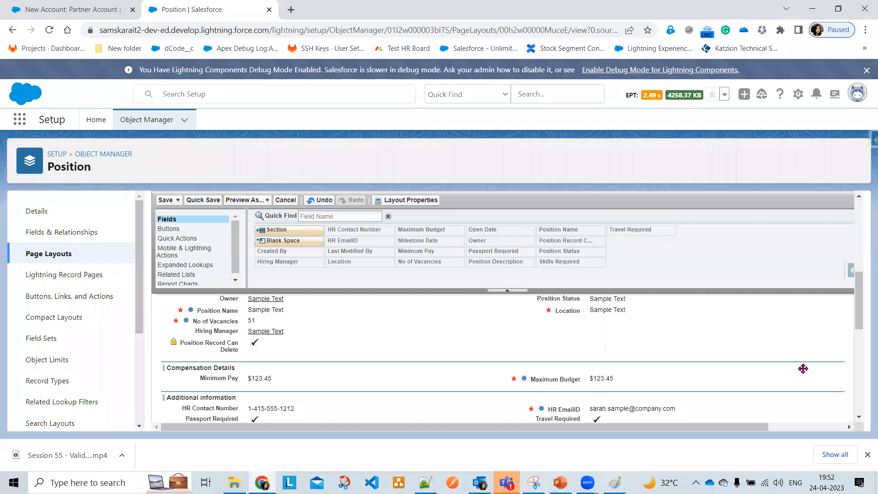
{"action": "left_click_drag", "start_coordinate": [826, 364], "coordinate": [787, 257]}
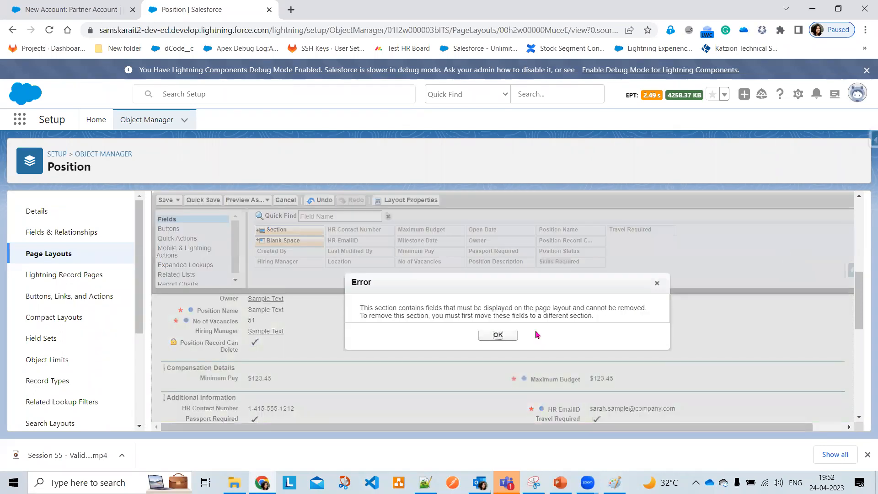
{"action": "left_click", "coordinate": [503, 334]}
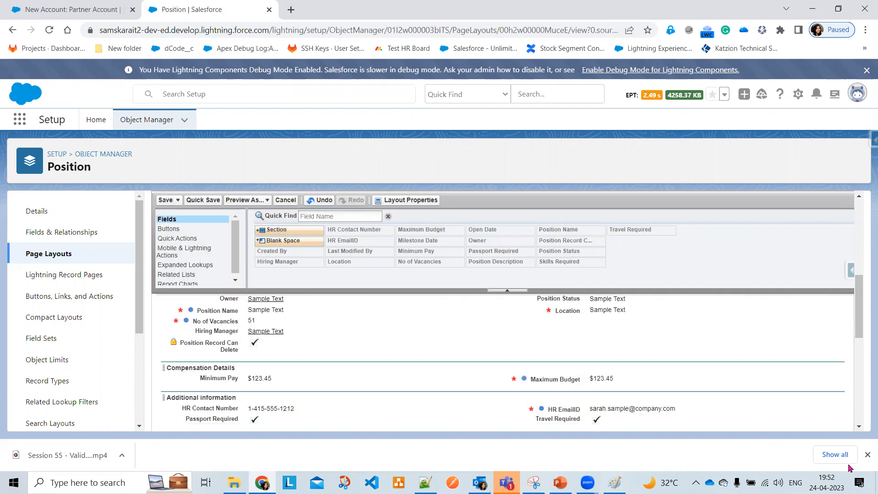
{"action": "left_click", "coordinate": [838, 368]}
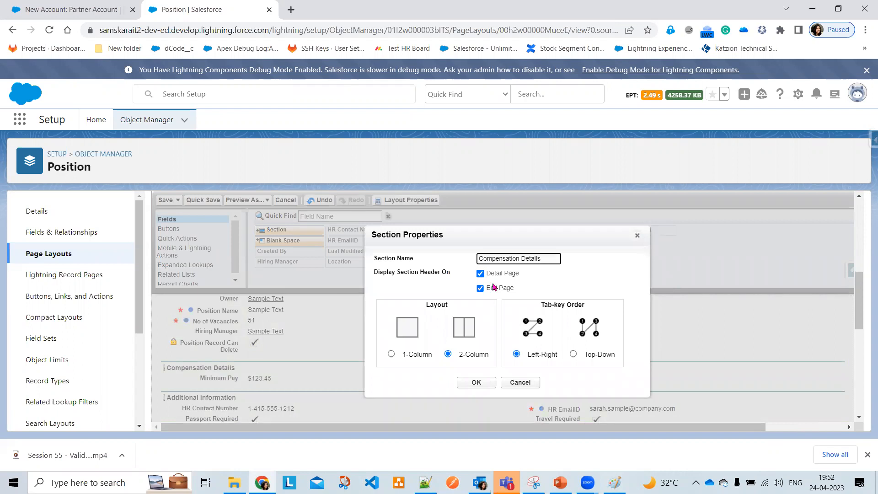
{"action": "left_click", "coordinate": [507, 275]}
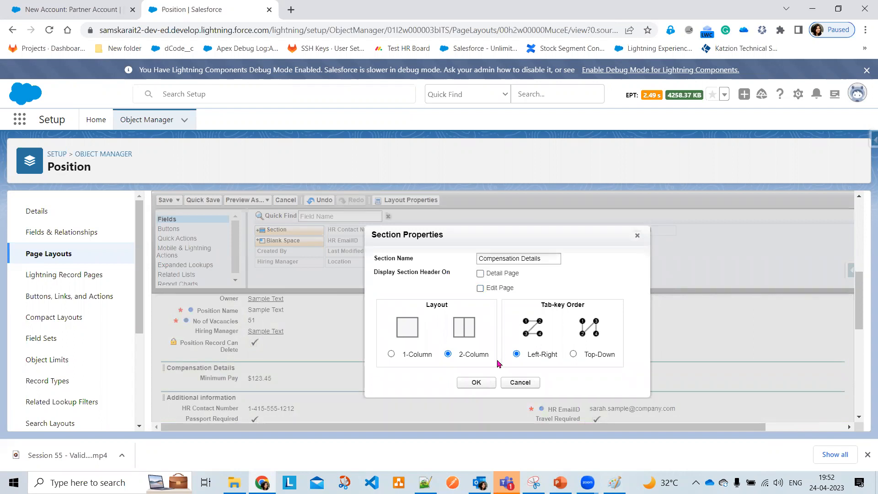
{"action": "left_click", "coordinate": [476, 382]}
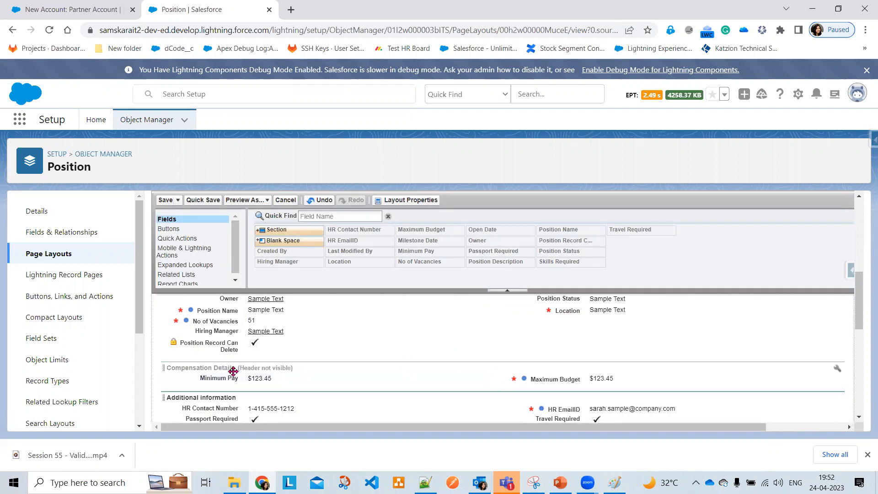
{"action": "left_click_drag", "start_coordinate": [231, 367], "coordinate": [392, 280]}
Remove Minimum Pay from the layout; the required Maximum Budget field must stay
{"action": "left_click", "coordinate": [497, 335]}
{"action": "left_click_drag", "start_coordinate": [283, 378], "coordinate": [478, 259]}
{"action": "left_click_drag", "start_coordinate": [549, 379], "coordinate": [557, 273]}
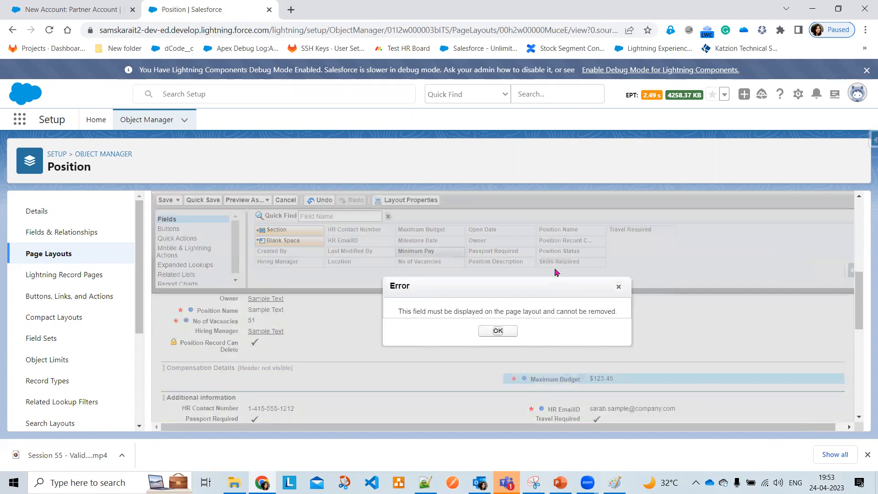
{"action": "left_click", "coordinate": [498, 332]}
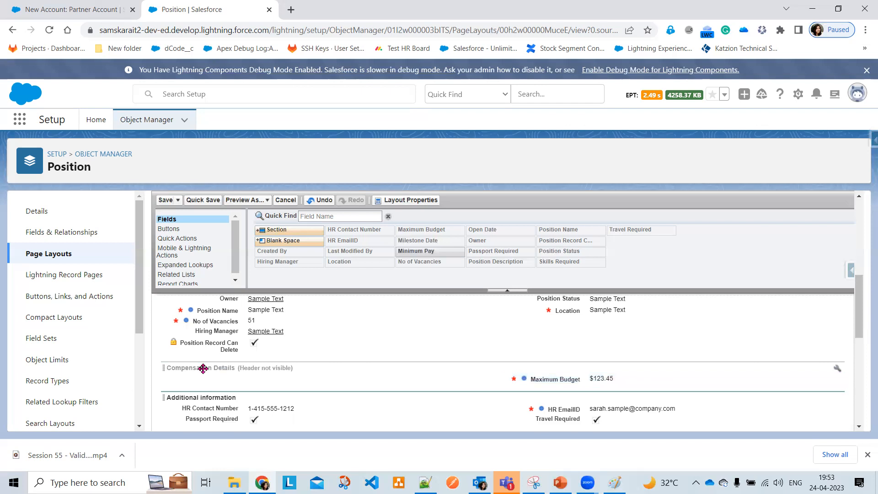
Drop Passport Required and Travel Required, move Maximum Budget under HR Contact Number, and remove Compensation Details
{"action": "scroll", "coordinate": [386, 359], "scroll_direction": "down", "scroll_amount": 1}
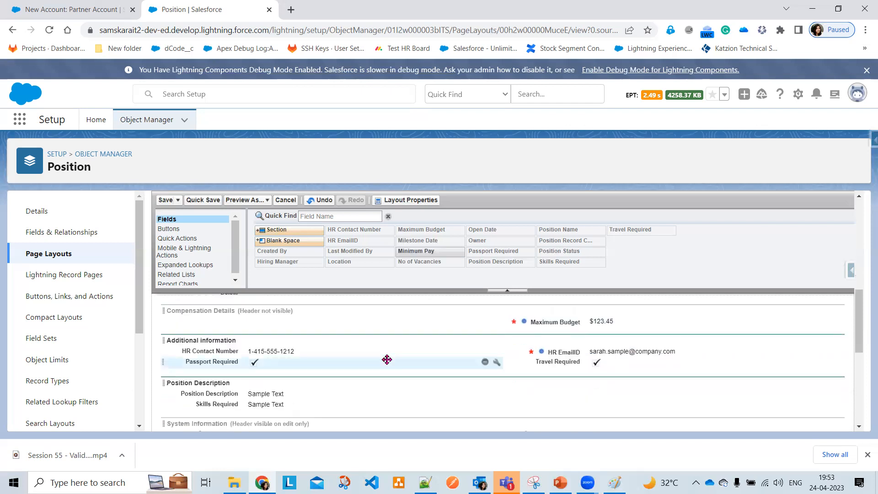
{"action": "left_click", "coordinate": [280, 362]}
{"action": "left_click_drag", "start_coordinate": [281, 362], "coordinate": [562, 252]}
{"action": "left_click_drag", "start_coordinate": [558, 365], "coordinate": [638, 267]}
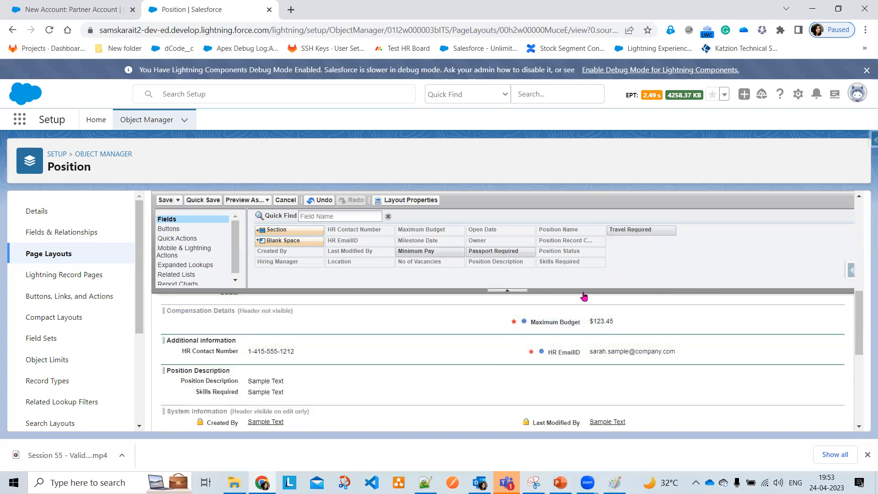
{"action": "left_click_drag", "start_coordinate": [526, 321], "coordinate": [213, 356]}
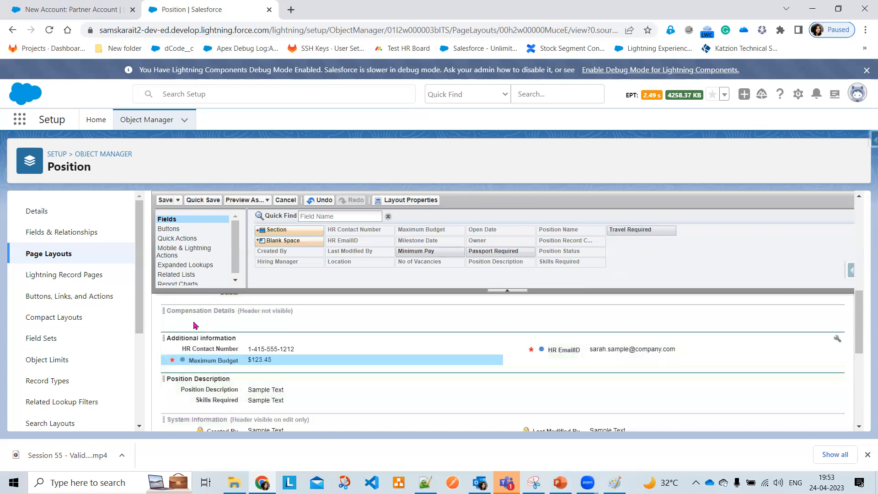
{"action": "left_click_drag", "start_coordinate": [198, 305], "coordinate": [400, 287]}
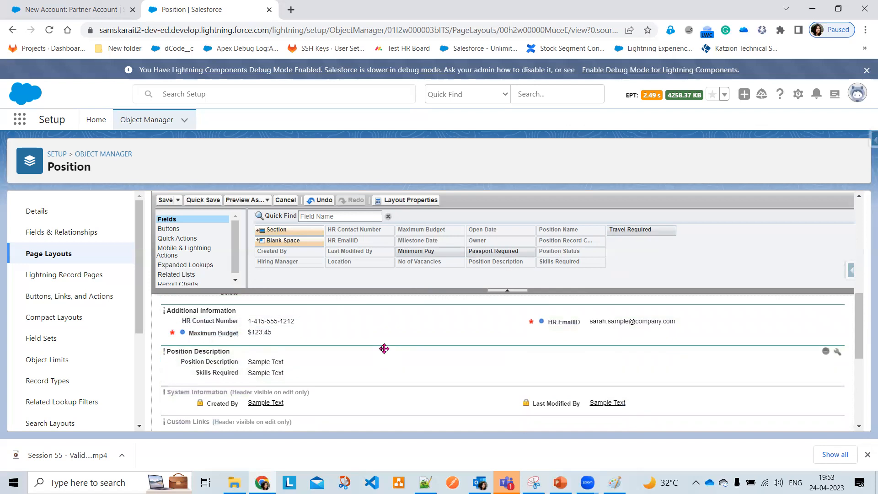
Save the Non IT PositionLayout and return to Position's page layouts list
{"action": "scroll", "coordinate": [384, 349], "scroll_direction": "down", "scroll_amount": 3}
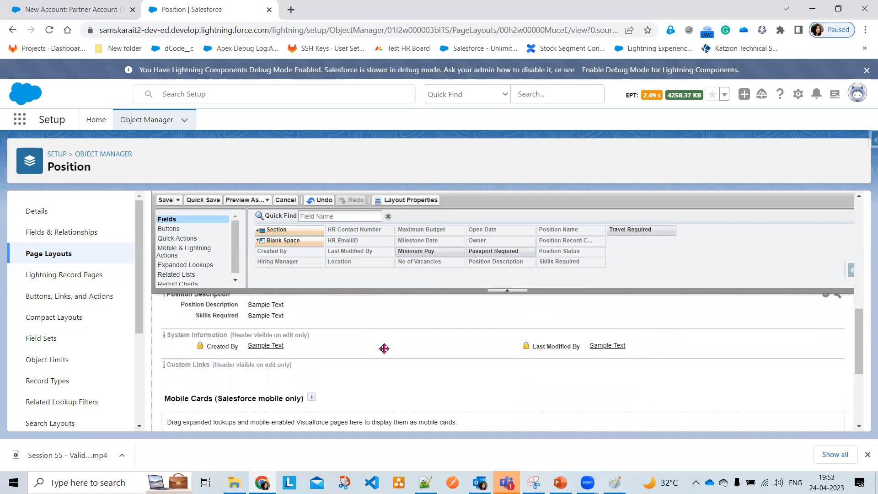
{"action": "scroll", "coordinate": [387, 366], "scroll_direction": "up", "scroll_amount": 5}
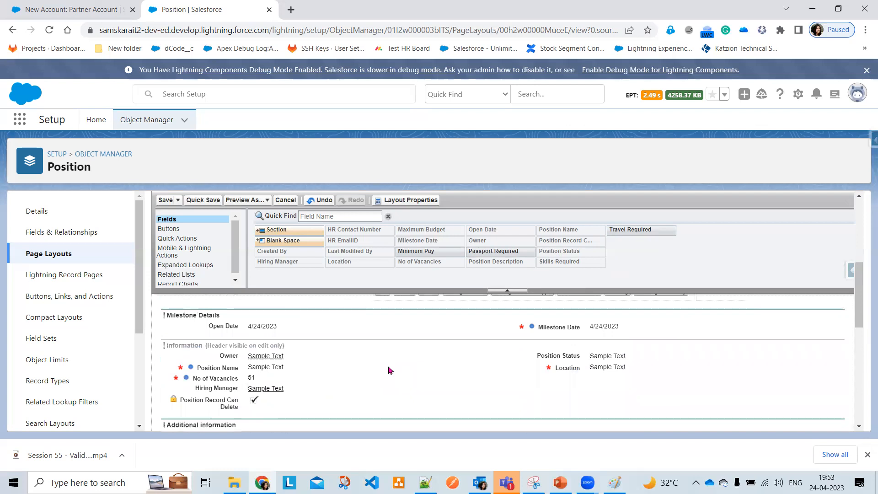
{"action": "scroll", "coordinate": [389, 371], "scroll_direction": "up", "scroll_amount": 1}
{"action": "scroll", "coordinate": [389, 370], "scroll_direction": "up", "scroll_amount": 1}
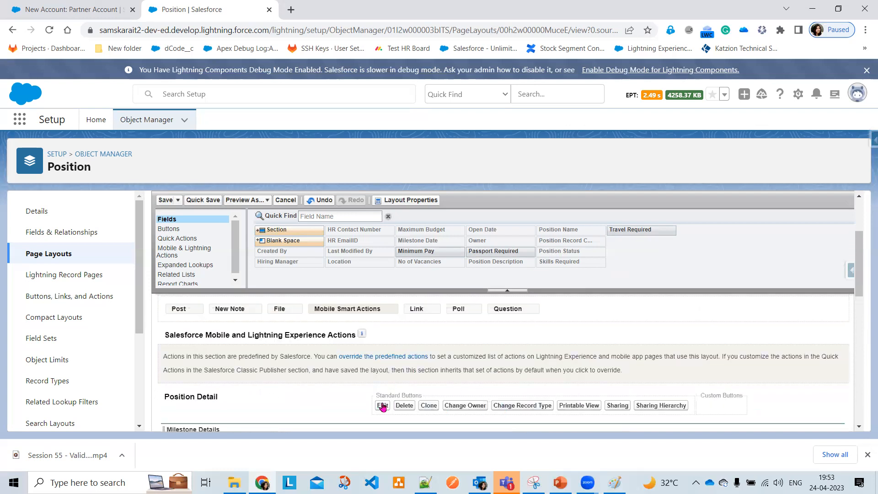
{"action": "left_click", "coordinate": [202, 203]}
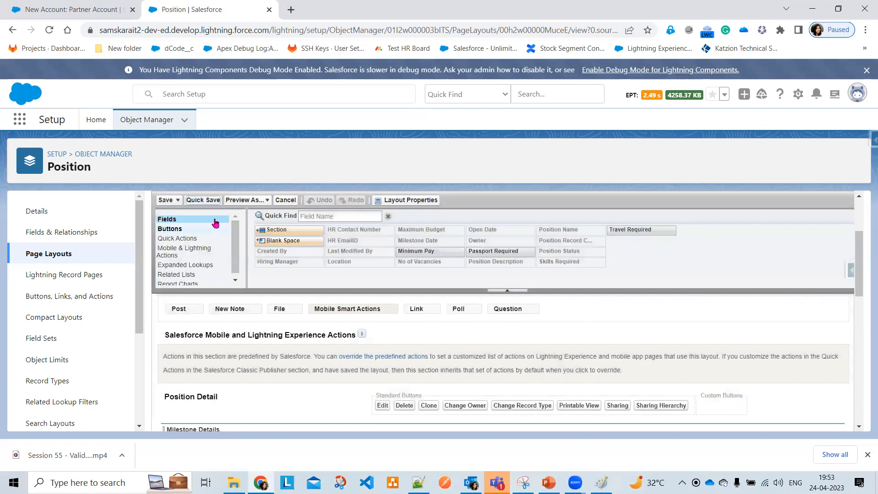
{"action": "left_click", "coordinate": [166, 200]}
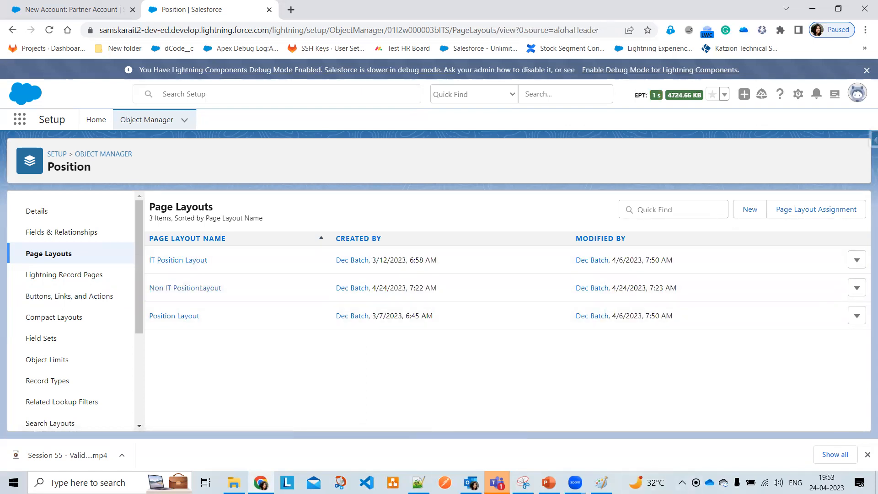
Start a new Position record type and enter its label so the name auto-fills
{"action": "left_click", "coordinate": [51, 383]}
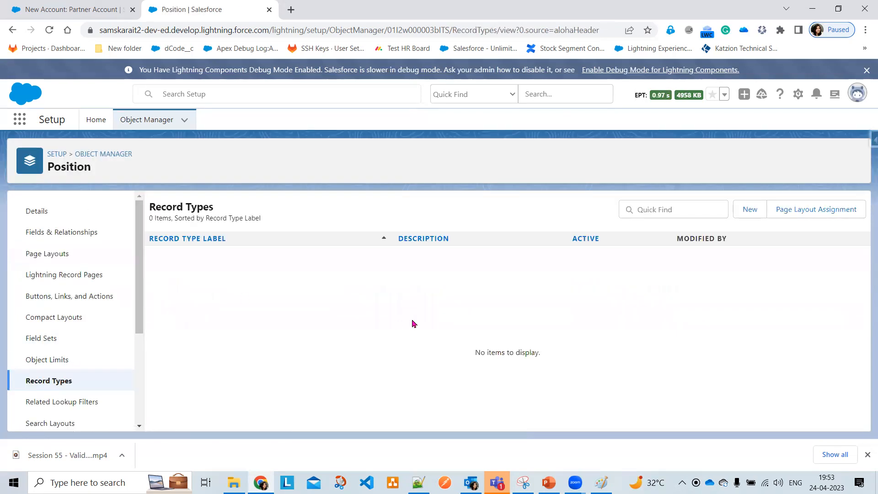
{"action": "left_click", "coordinate": [742, 211]}
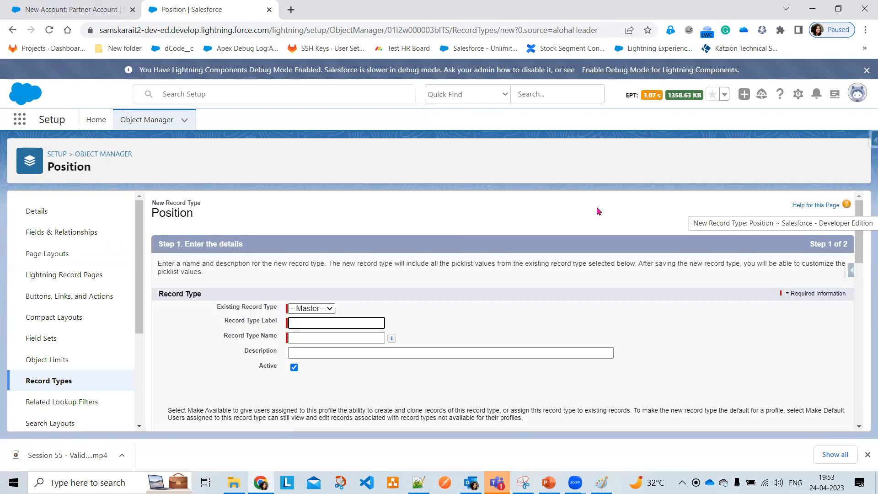
{"action": "left_click", "coordinate": [342, 326]}
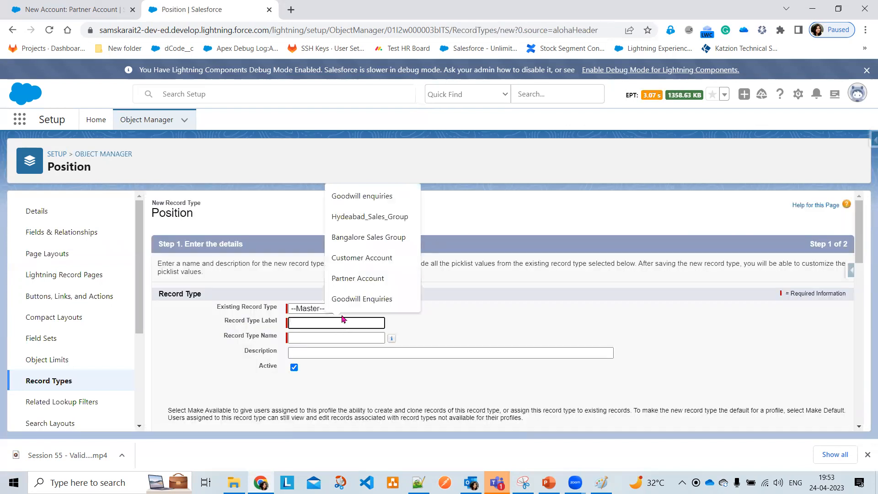
{"action": "type", "text": "IT Position Re"}
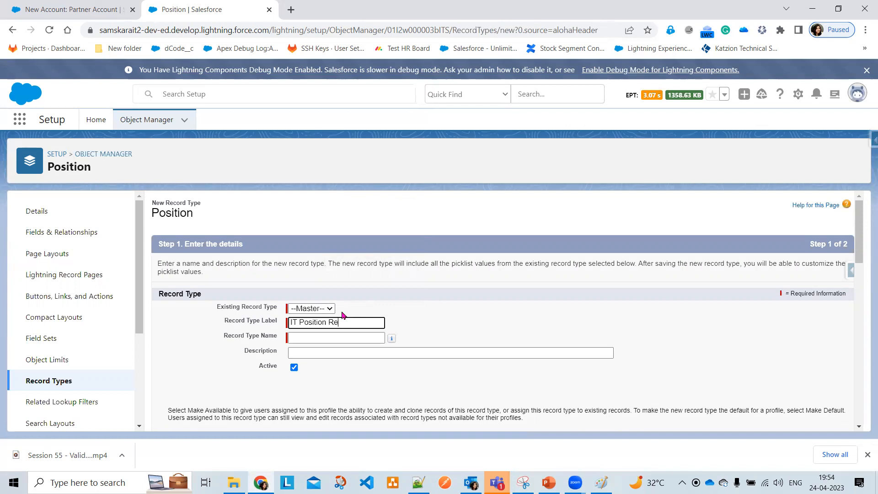
{"action": "type", "text": "rd ype"}
{"action": "key", "text": "Tab"}
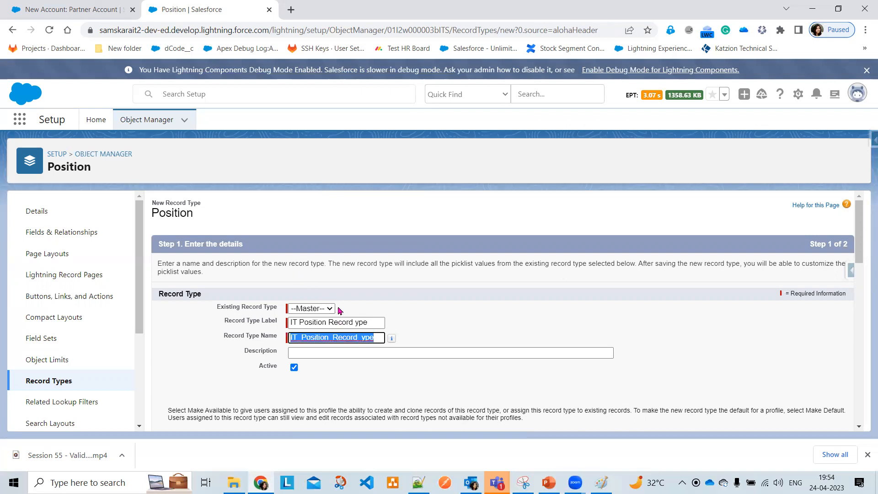
Correct the label to 'IT Position Record Type' and the name to 'IT_Position_Record_Type'
{"action": "left_click", "coordinate": [358, 323]}
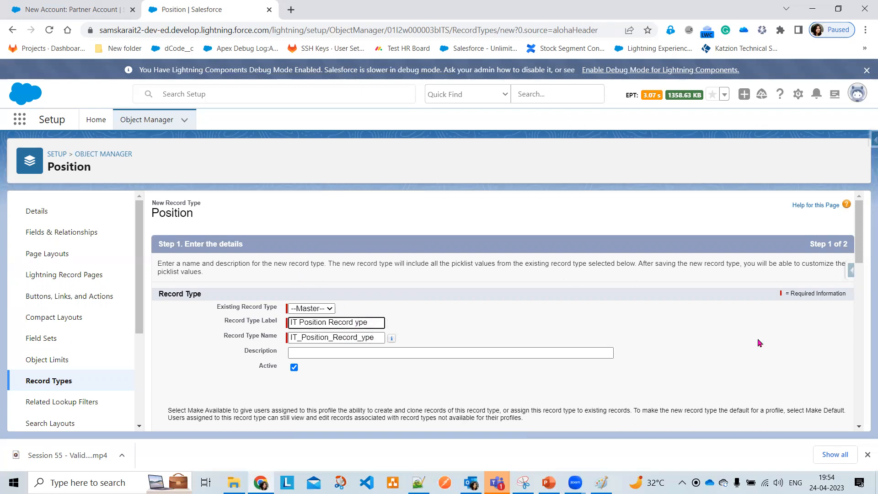
{"action": "type", "text": "T"}
{"action": "key", "text": "Tab"}
{"action": "key", "text": "Right"}
{"action": "key", "text": "Left"}
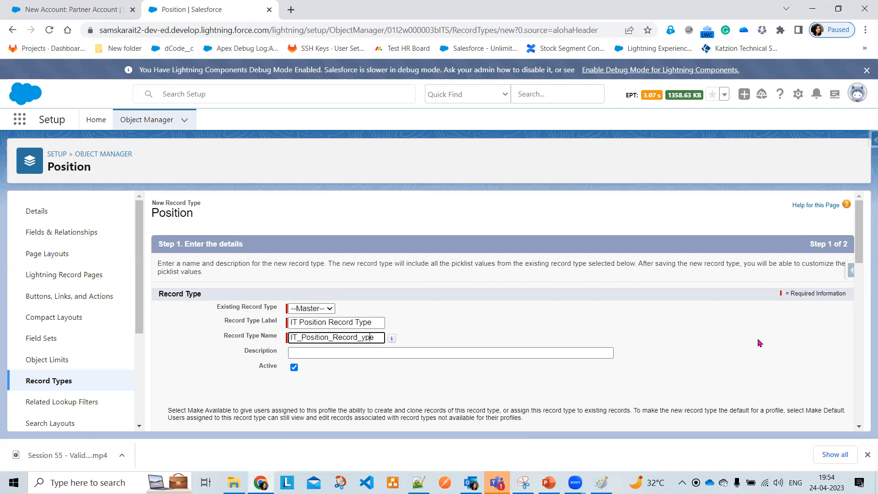
{"action": "type", "text": "T"}
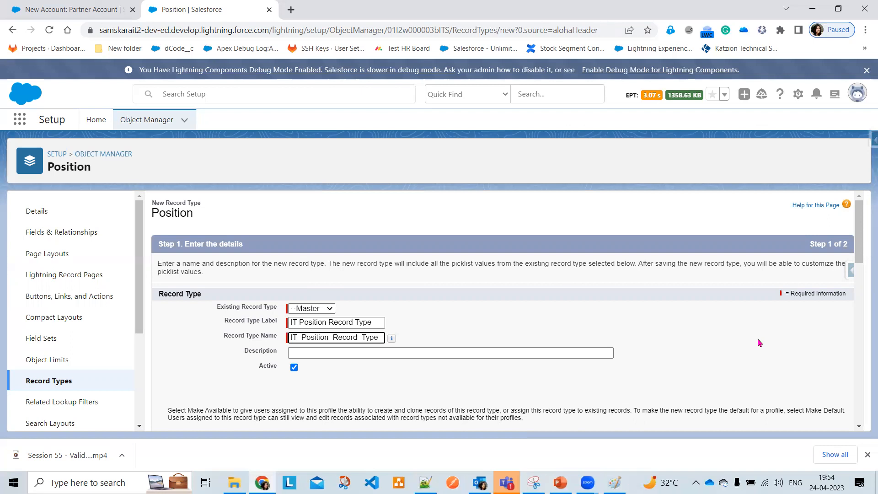
{"action": "scroll", "coordinate": [760, 343], "scroll_direction": "down", "scroll_amount": 2}
{"action": "scroll", "coordinate": [659, 351], "scroll_direction": "down", "scroll_amount": 15}
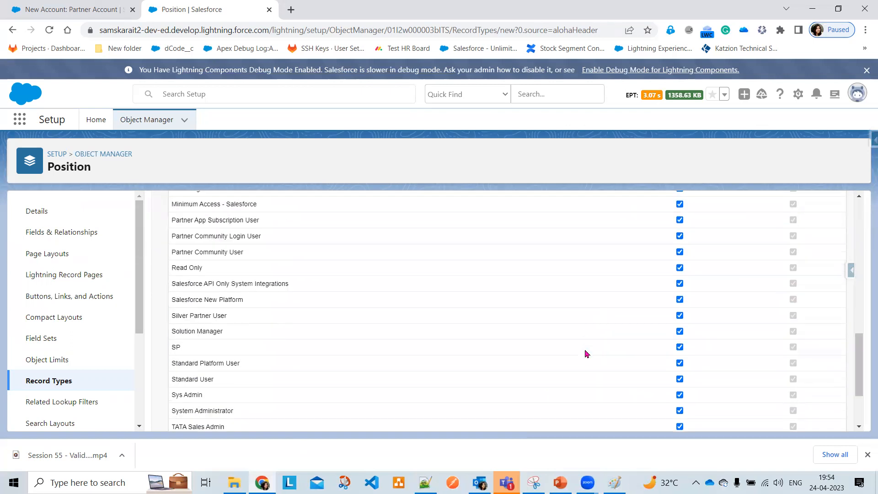
Apply IT Position Layout to all profiles for the IT Position Record Type and Save & New
{"action": "left_click", "coordinate": [812, 419]}
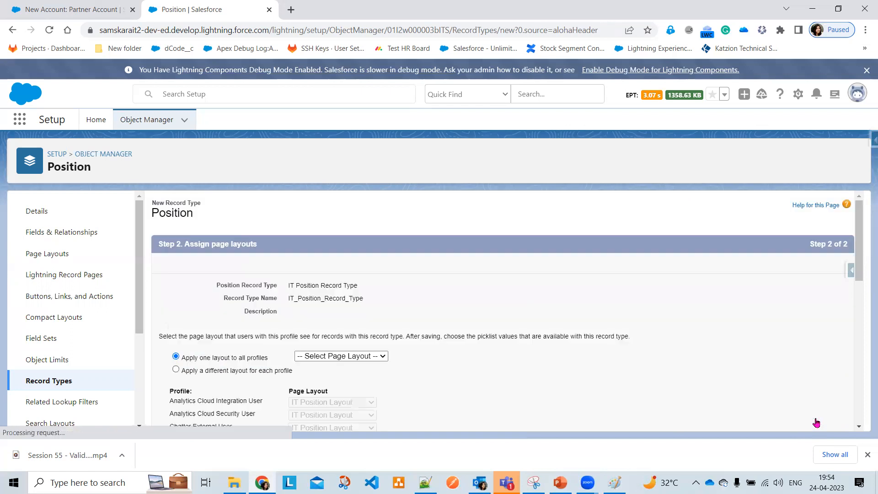
{"action": "left_click", "coordinate": [332, 354]}
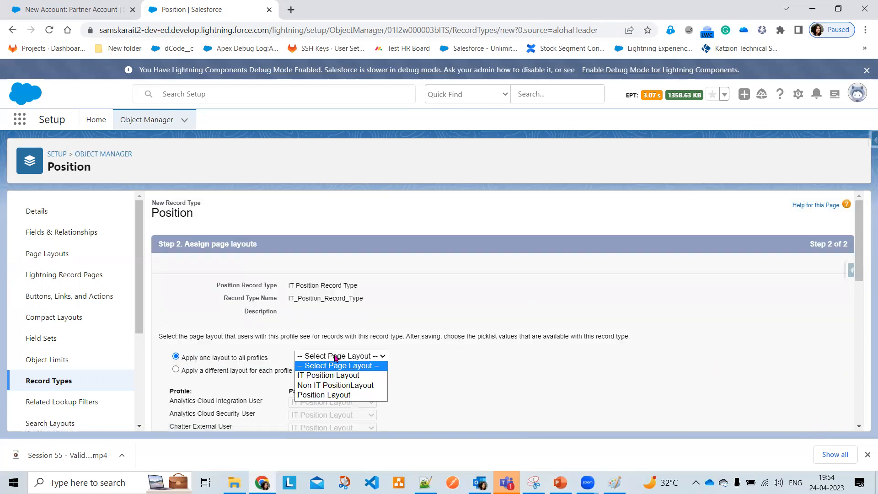
{"action": "left_click", "coordinate": [350, 376]}
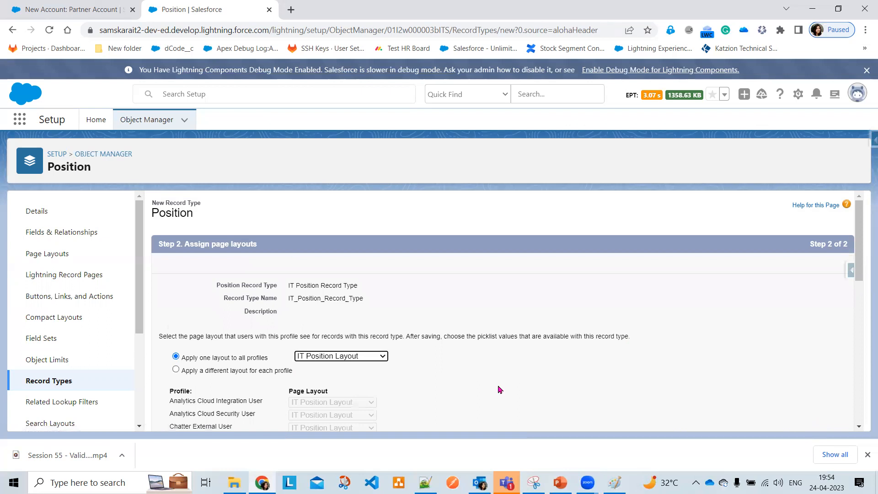
{"action": "scroll", "coordinate": [840, 355], "scroll_direction": "down", "scroll_amount": 1}
{"action": "scroll", "coordinate": [840, 356], "scroll_direction": "down", "scroll_amount": 10}
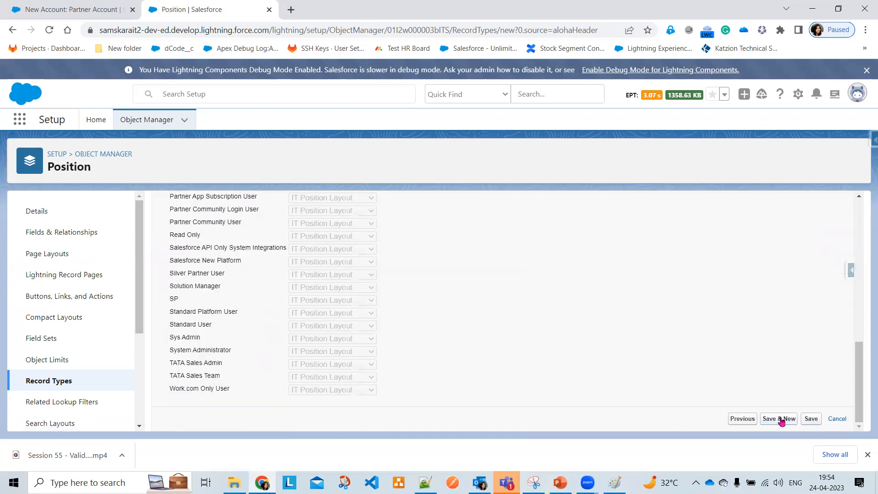
{"action": "left_click", "coordinate": [780, 424]}
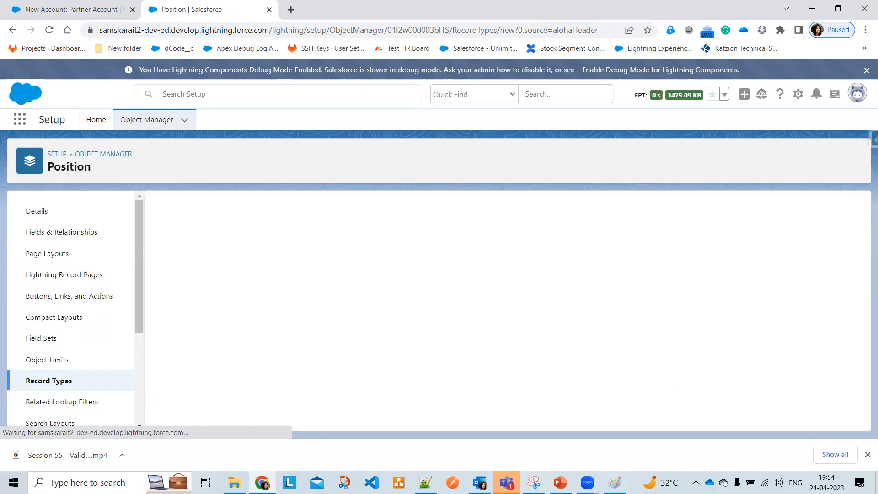
Label the record type 'Non IT Position Record', letting the name fill as Non_IT_Position_Record
{"action": "left_click", "coordinate": [303, 322]}
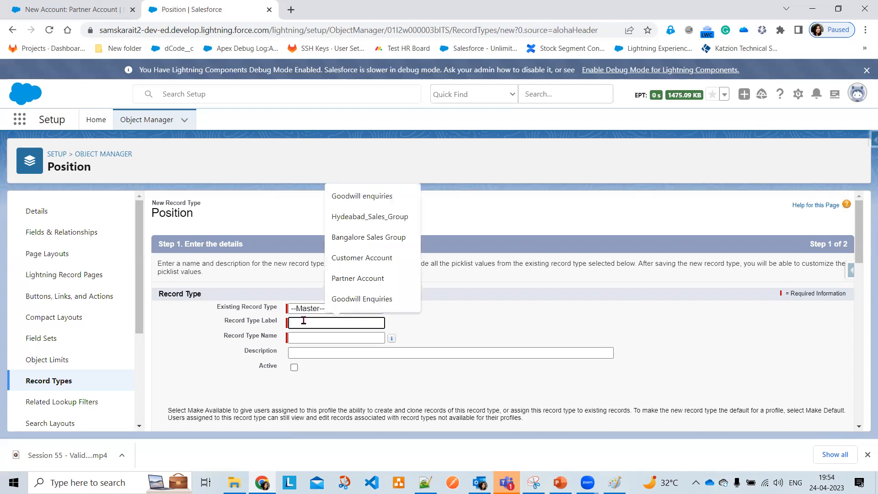
{"action": "type", "text": "Ni"}
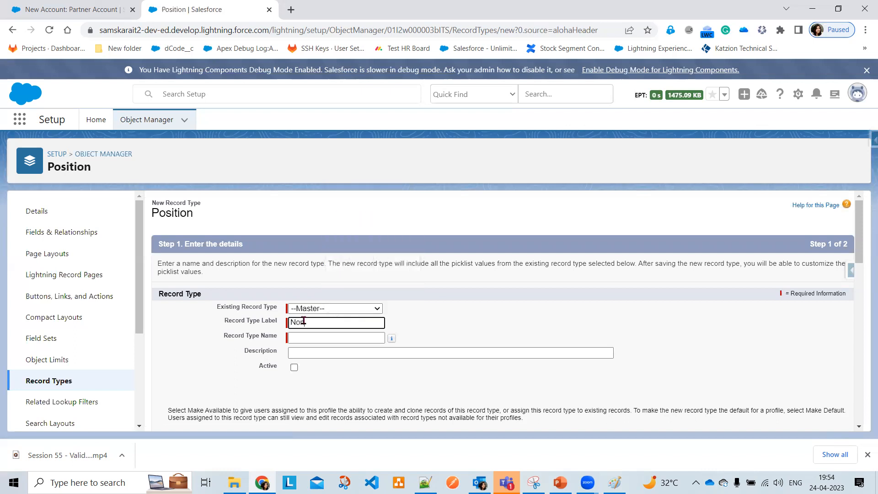
{"action": "type", "text": "Pos"}
{"action": "key", "text": "Tab"}
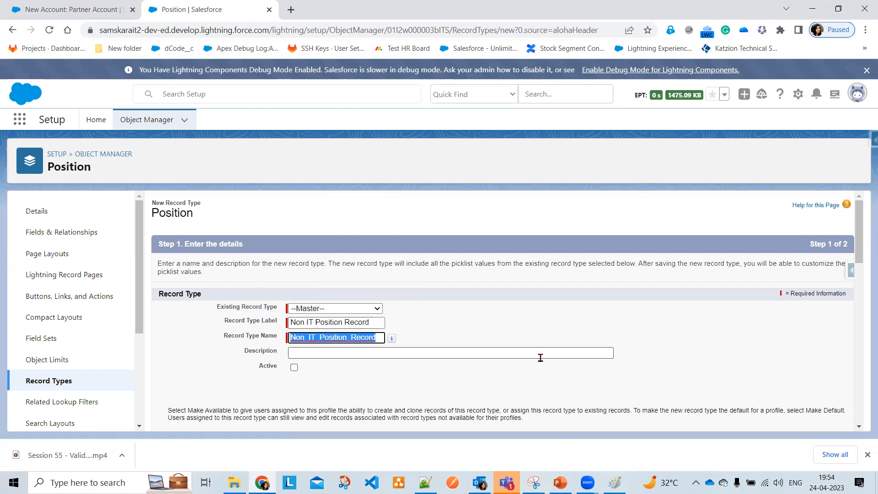
{"action": "scroll", "coordinate": [541, 358], "scroll_direction": "down", "scroll_amount": 4}
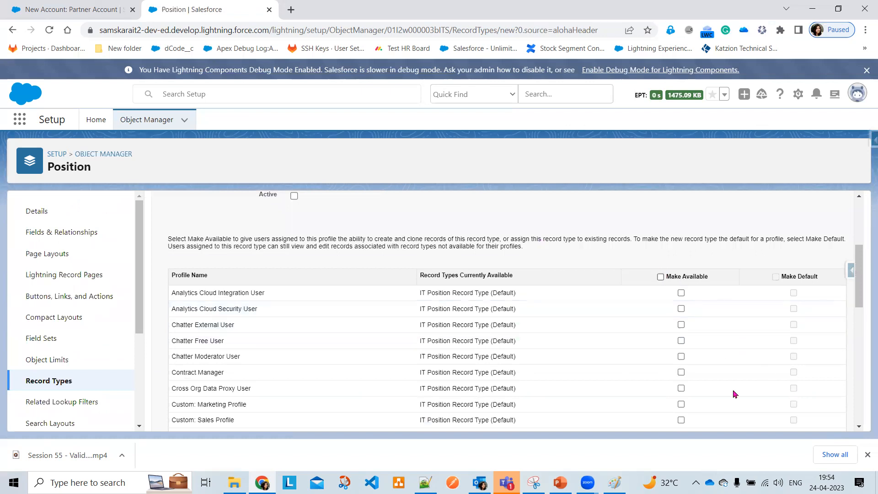
{"action": "scroll", "coordinate": [777, 407], "scroll_direction": "down", "scroll_amount": 5}
{"action": "scroll", "coordinate": [821, 417], "scroll_direction": "down", "scroll_amount": 5}
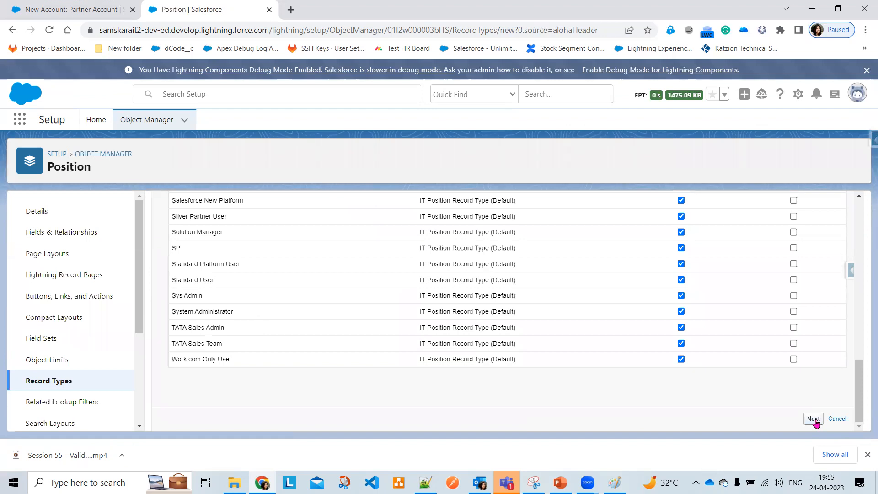
{"action": "left_click", "coordinate": [813, 419]}
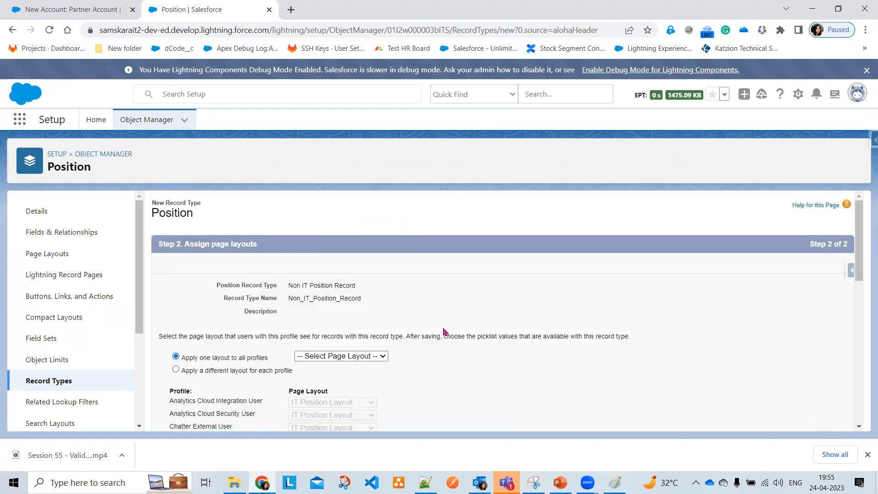
Apply Non IT PositionLayout to all profiles and review the profile list
{"action": "left_click", "coordinate": [351, 359]}
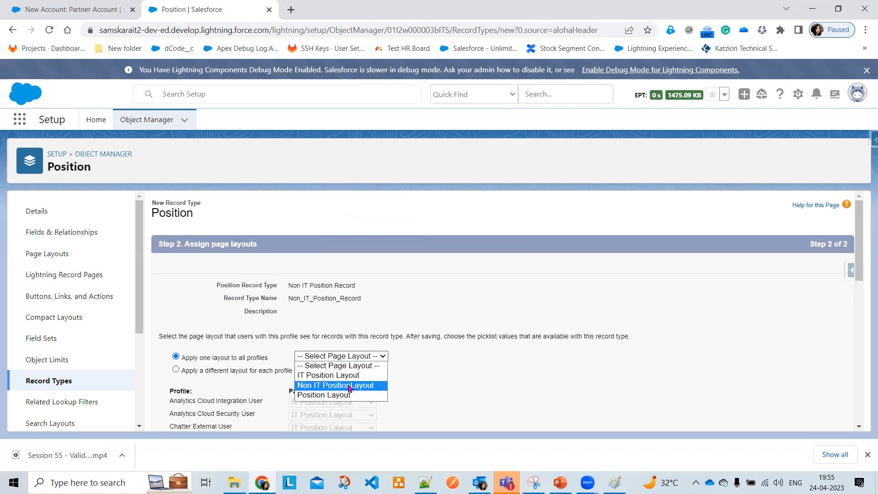
{"action": "left_click", "coordinate": [352, 389]}
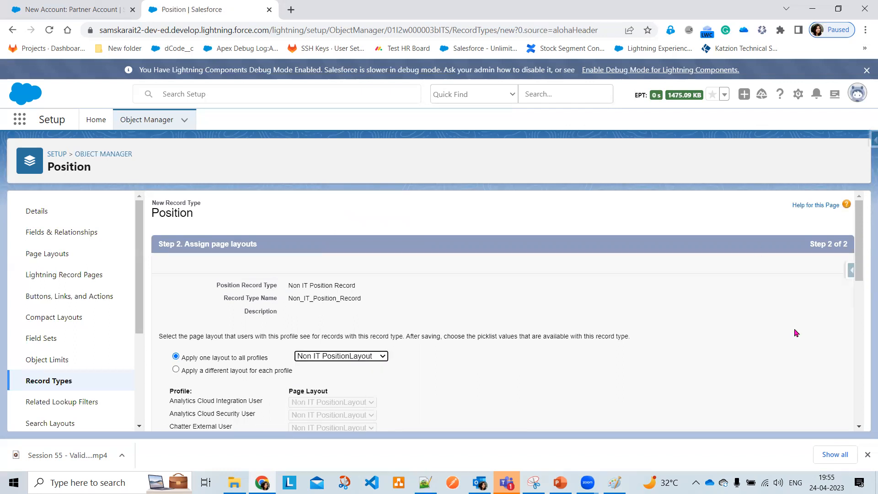
{"action": "scroll", "coordinate": [795, 333], "scroll_direction": "down", "scroll_amount": 5}
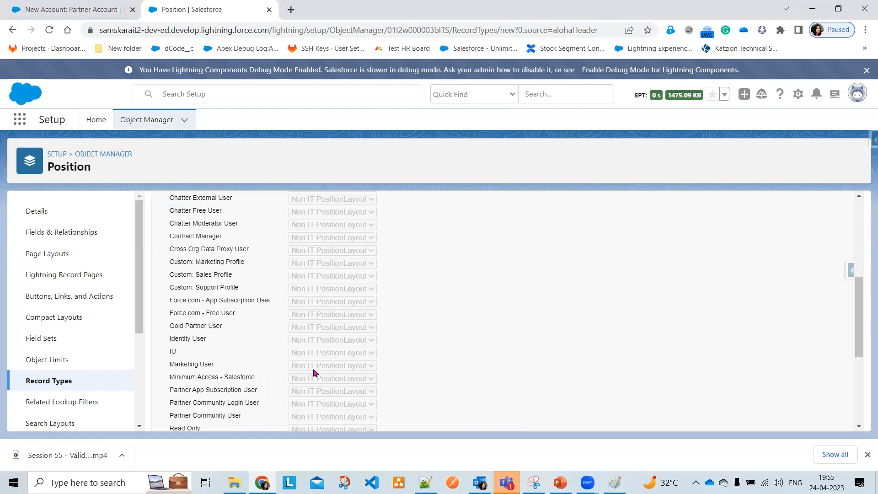
{"action": "scroll", "coordinate": [276, 342], "scroll_direction": "up", "scroll_amount": 4}
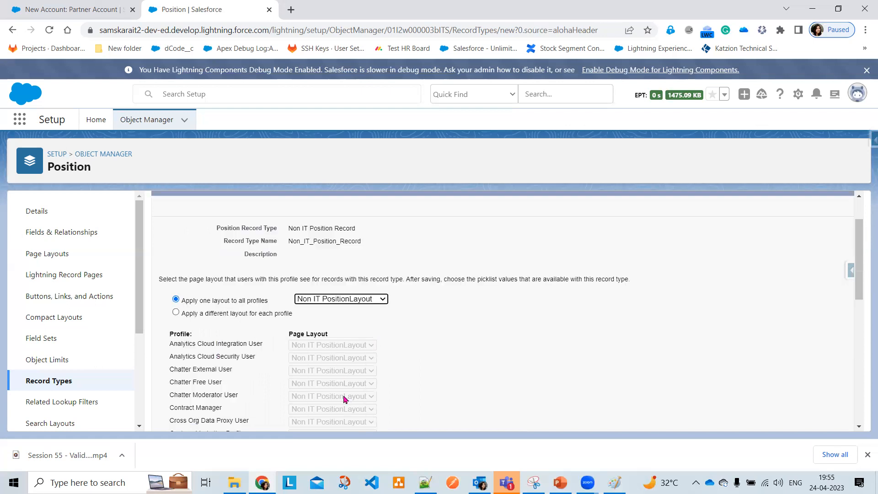
{"action": "scroll", "coordinate": [274, 388], "scroll_direction": "down", "scroll_amount": 3}
{"action": "scroll", "coordinate": [323, 392], "scroll_direction": "down", "scroll_amount": 3}
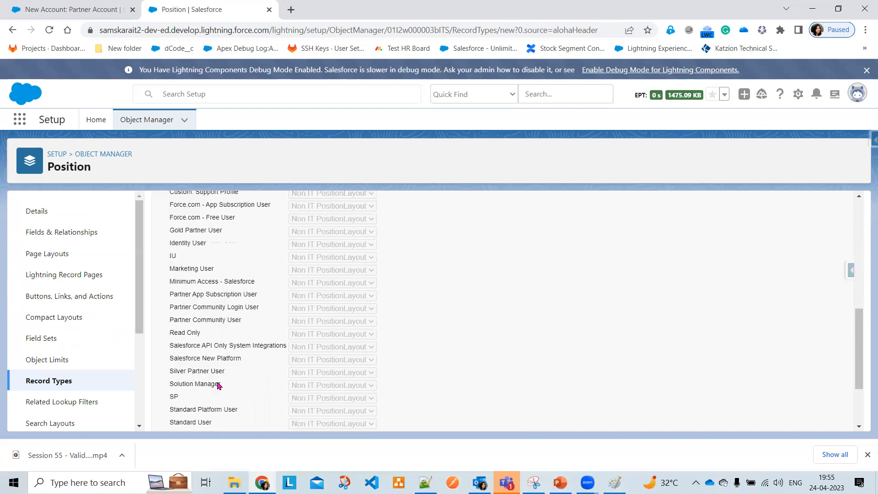
{"action": "scroll", "coordinate": [358, 394], "scroll_direction": "down", "scroll_amount": 1}
{"action": "scroll", "coordinate": [358, 393], "scroll_direction": "up", "scroll_amount": 1}
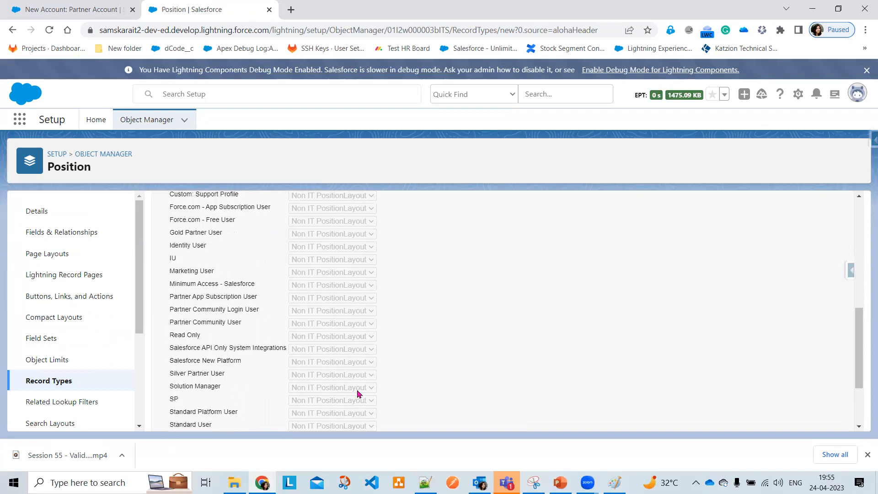
{"action": "scroll", "coordinate": [320, 374], "scroll_direction": "up", "scroll_amount": 9}
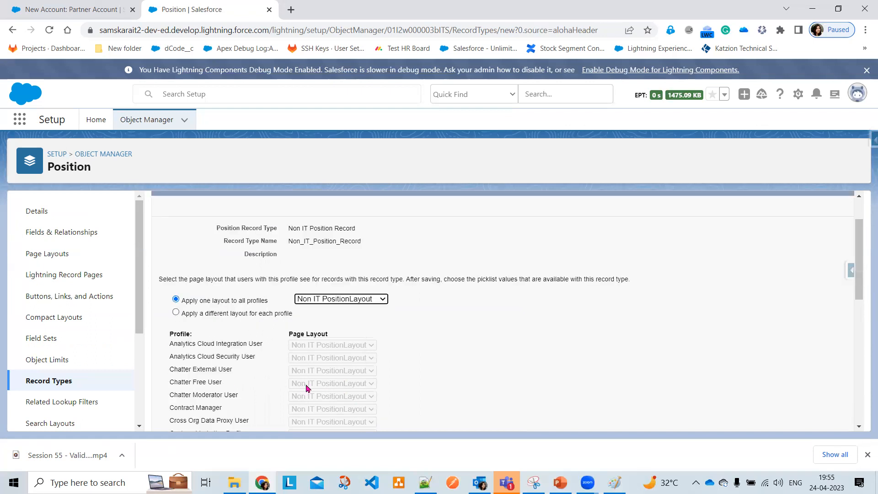
{"action": "scroll", "coordinate": [306, 388], "scroll_direction": "down", "scroll_amount": 2}
{"action": "scroll", "coordinate": [306, 387], "scroll_direction": "down", "scroll_amount": 3}
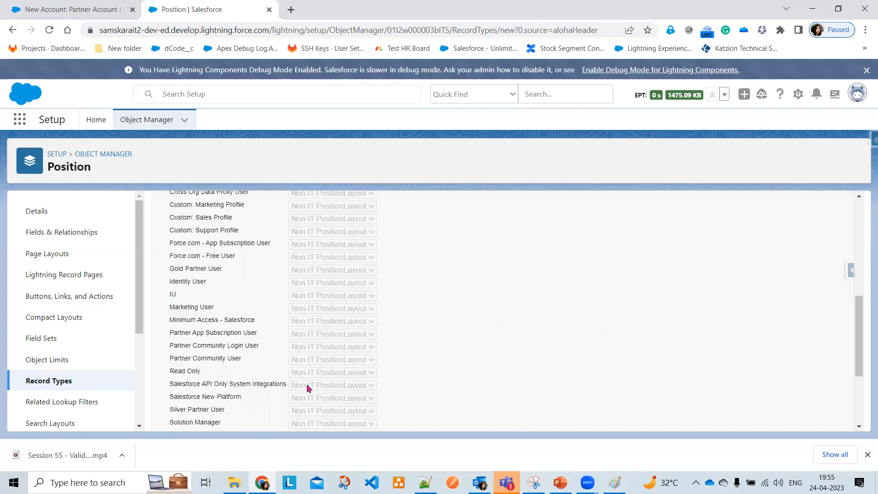
{"action": "scroll", "coordinate": [307, 388], "scroll_direction": "up", "scroll_amount": 3}
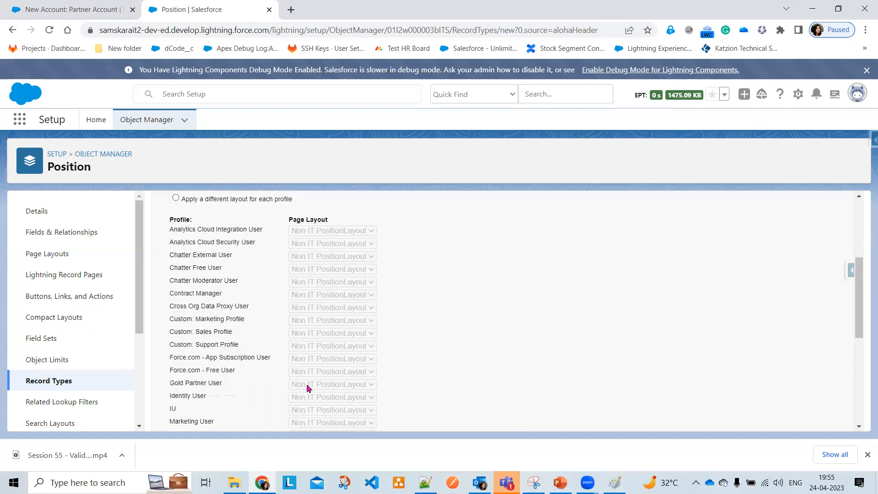
{"action": "scroll", "coordinate": [259, 329], "scroll_direction": "up", "scroll_amount": 3}
Switch to per-profile layouts, give Standard Platform User the Position Layout, and save
{"action": "left_click", "coordinate": [255, 317]}
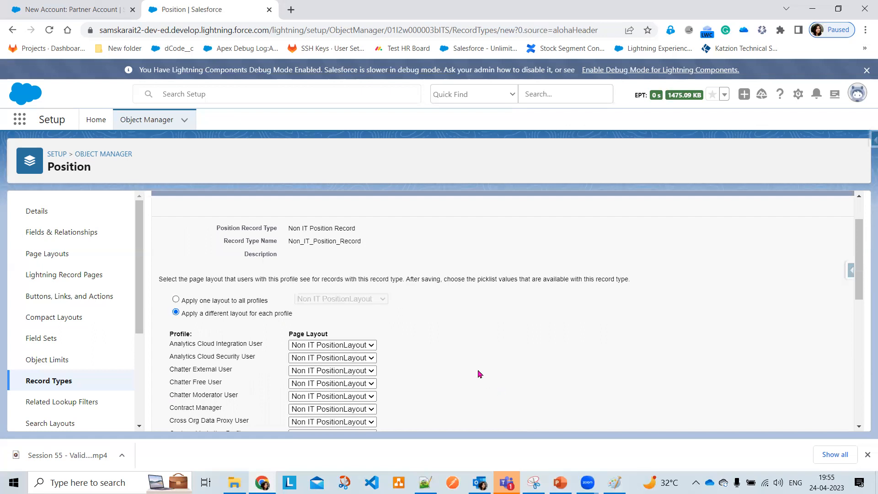
{"action": "scroll", "coordinate": [479, 374], "scroll_direction": "down", "scroll_amount": 1}
{"action": "scroll", "coordinate": [478, 373], "scroll_direction": "down", "scroll_amount": 5}
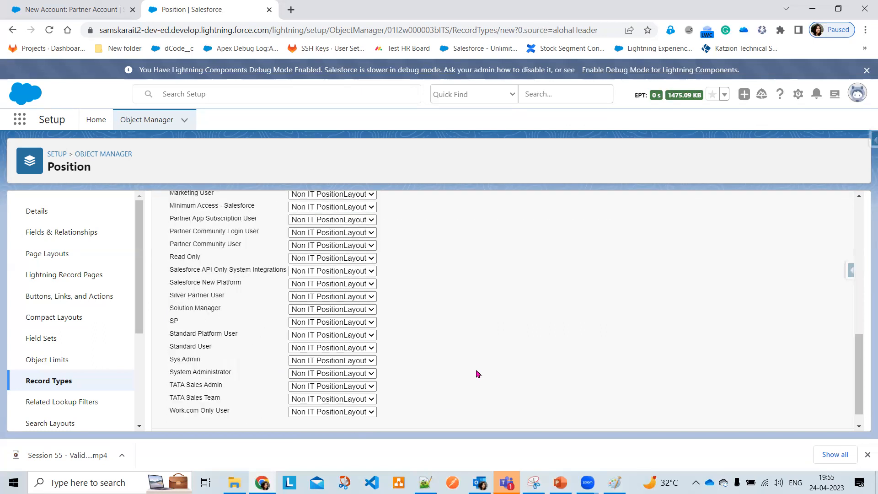
{"action": "left_click", "coordinate": [361, 338]}
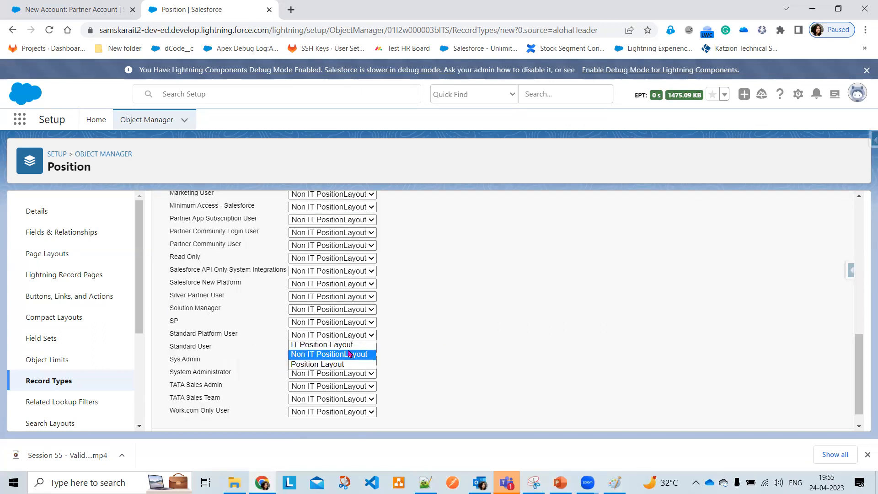
{"action": "left_click", "coordinate": [342, 365]}
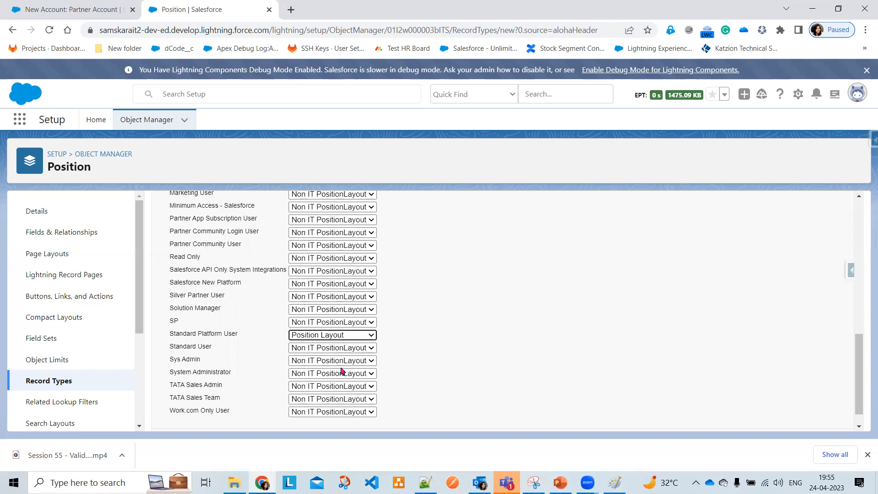
{"action": "scroll", "coordinate": [476, 373], "scroll_direction": "up", "scroll_amount": 10}
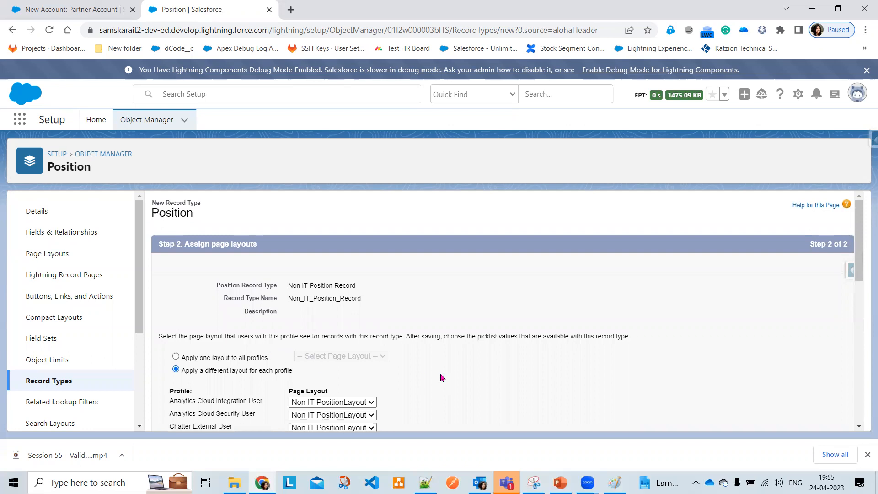
{"action": "scroll", "coordinate": [441, 378], "scroll_direction": "down", "scroll_amount": 5}
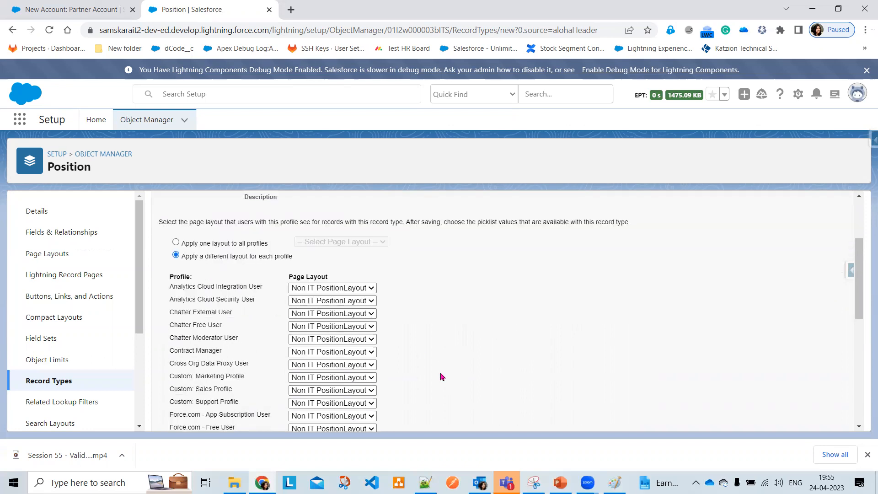
{"action": "scroll", "coordinate": [440, 376], "scroll_direction": "up", "scroll_amount": 5}
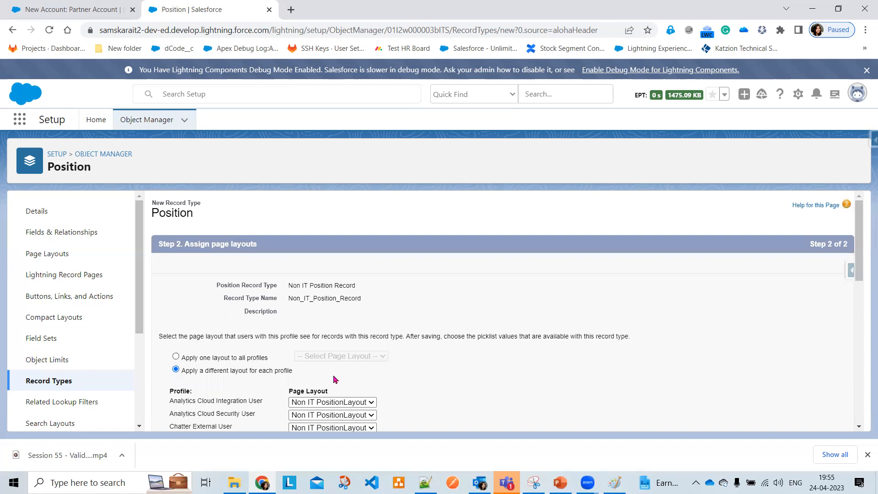
{"action": "scroll", "coordinate": [653, 384], "scroll_direction": "down", "scroll_amount": 8}
{"action": "scroll", "coordinate": [653, 384], "scroll_direction": "down", "scroll_amount": 3}
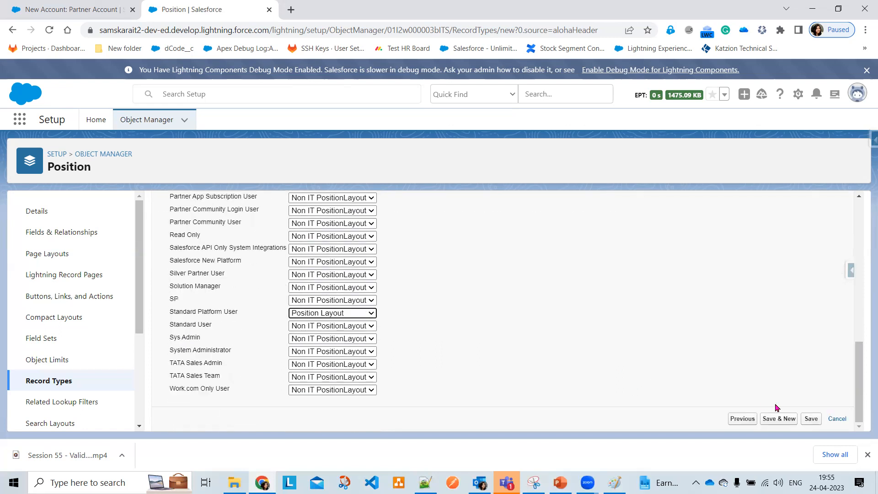
{"action": "left_click", "coordinate": [816, 422]}
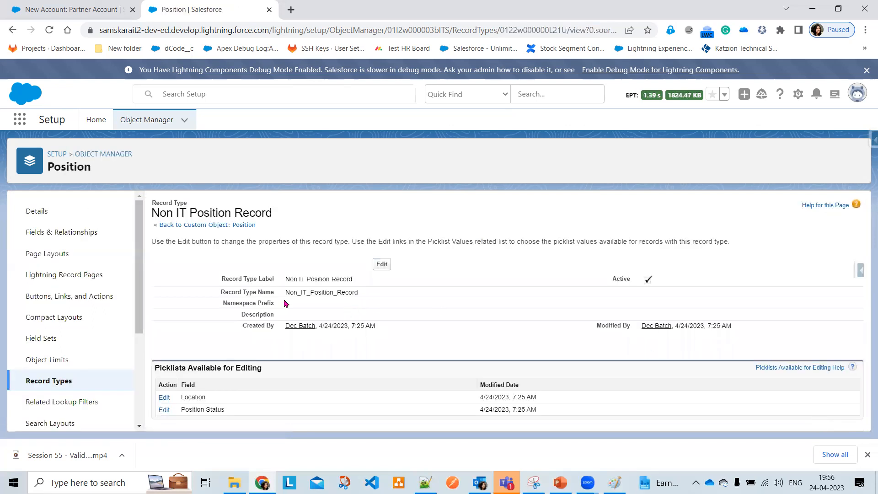
Discard the unfinished new account form in the other tab and show the Positions list
{"action": "left_click", "coordinate": [77, 6]}
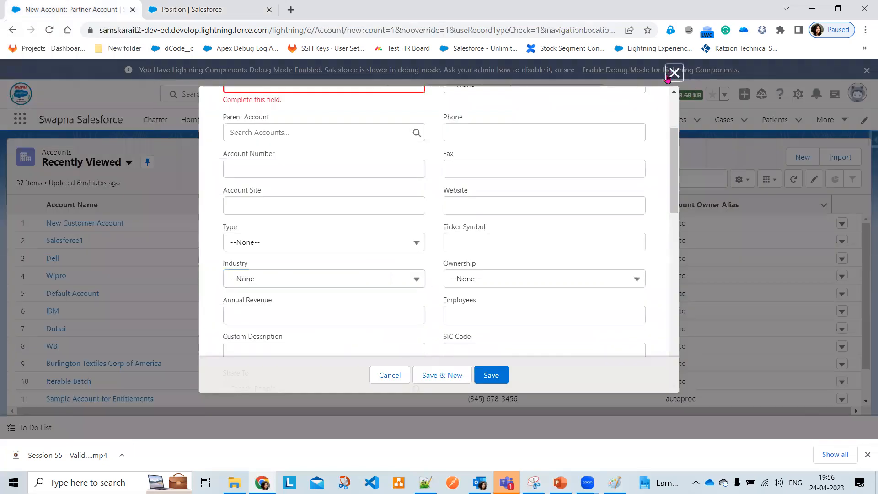
{"action": "left_click", "coordinate": [674, 72]}
{"action": "left_click", "coordinate": [539, 123]}
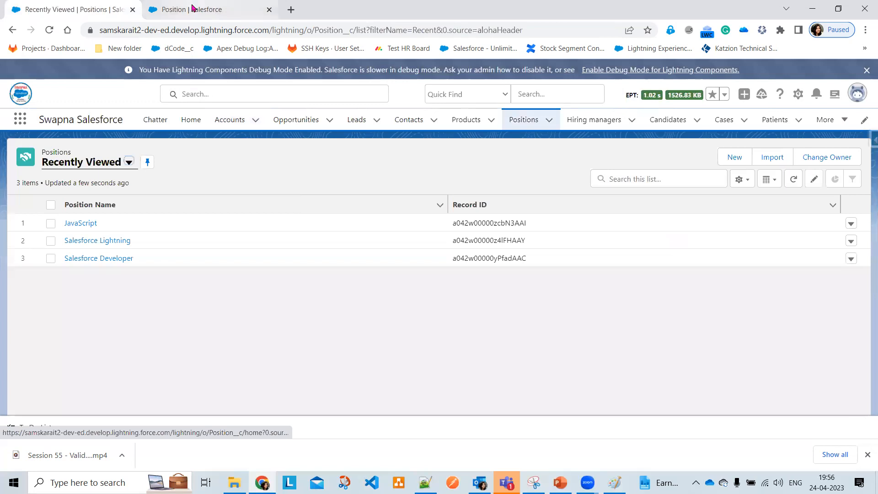
Back in Setup, open the IT Position Record Type from Position's record types
{"action": "left_click", "coordinate": [192, 8]}
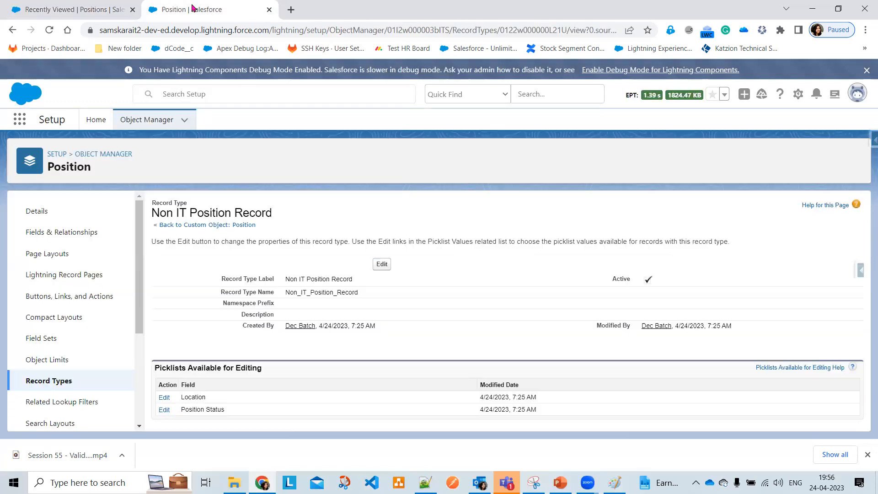
{"action": "left_click", "coordinate": [67, 382]}
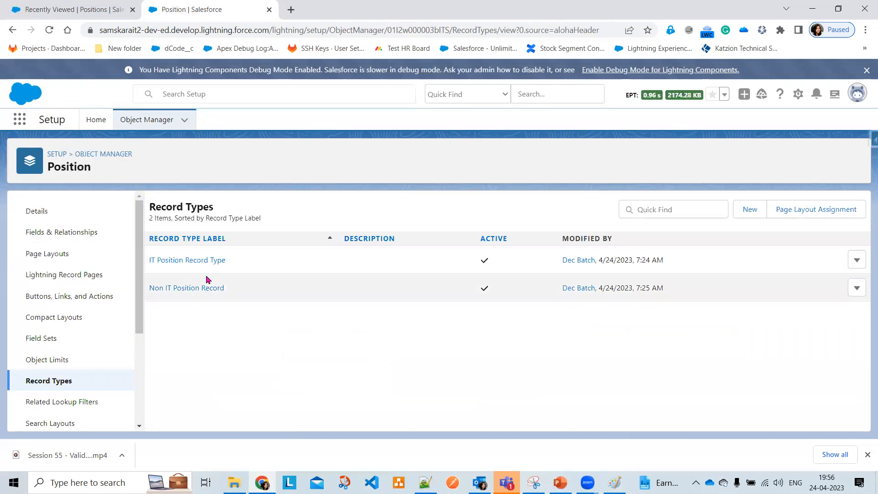
{"action": "left_click", "coordinate": [192, 262]}
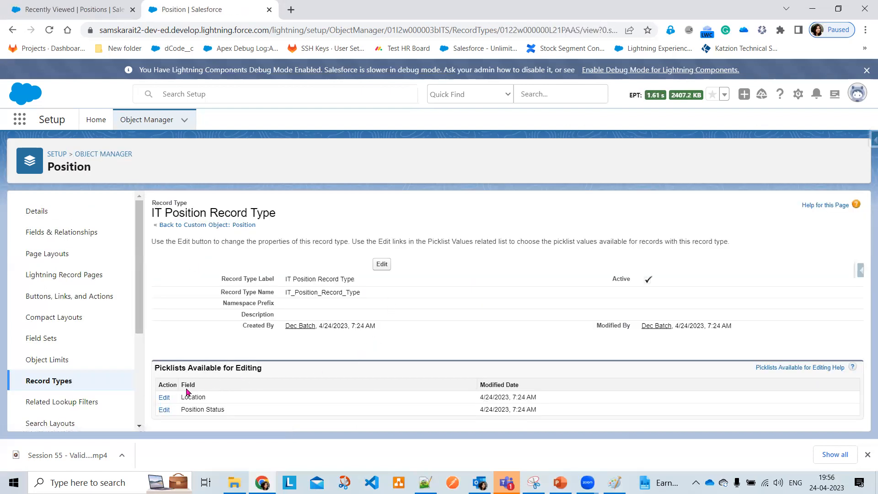
Remove Bangalore and Vizag from IT Position Record Type's Location values, keeping Hyderabad, Noida, Pune
{"action": "left_click", "coordinate": [164, 398]}
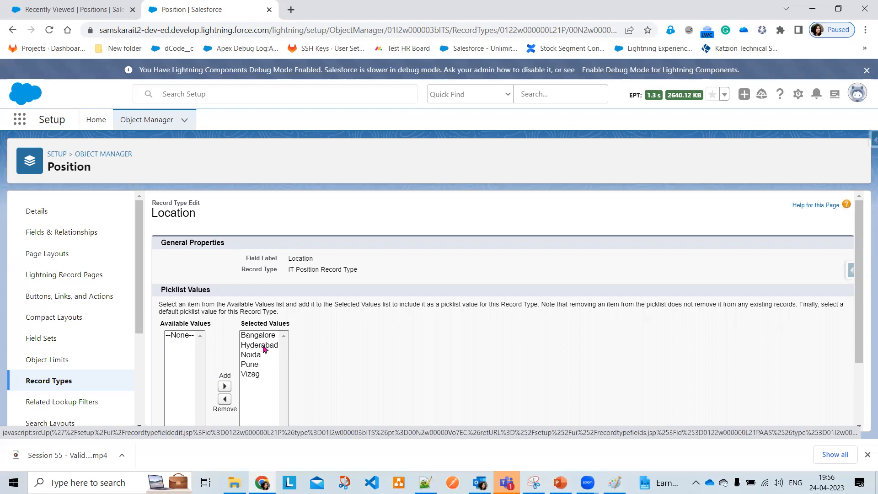
{"action": "scroll", "coordinate": [260, 300], "scroll_direction": "down", "scroll_amount": 1}
{"action": "left_click", "coordinate": [259, 310]}
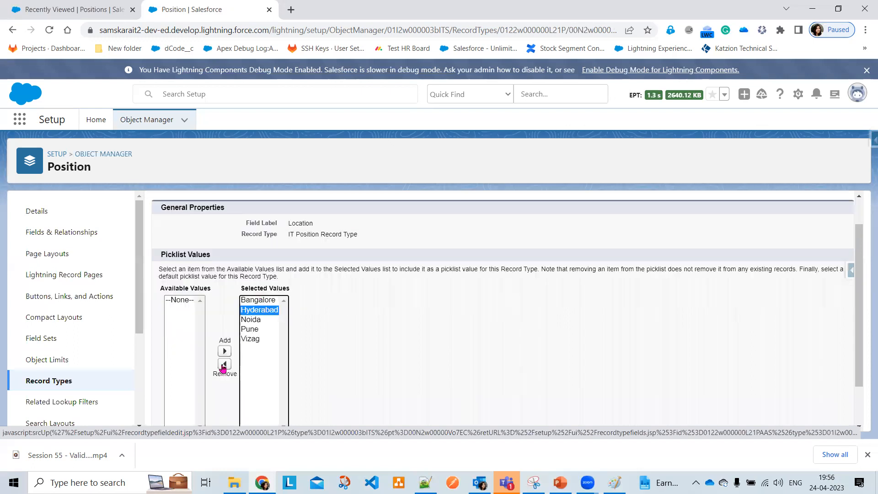
{"action": "left_click", "coordinate": [223, 364]}
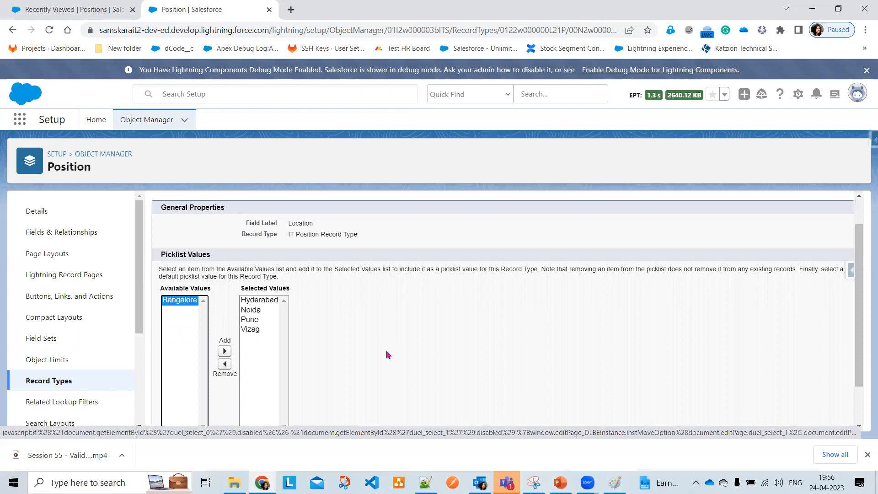
{"action": "scroll", "coordinate": [387, 354], "scroll_direction": "up", "scroll_amount": 1}
{"action": "scroll", "coordinate": [382, 353], "scroll_direction": "down", "scroll_amount": 2}
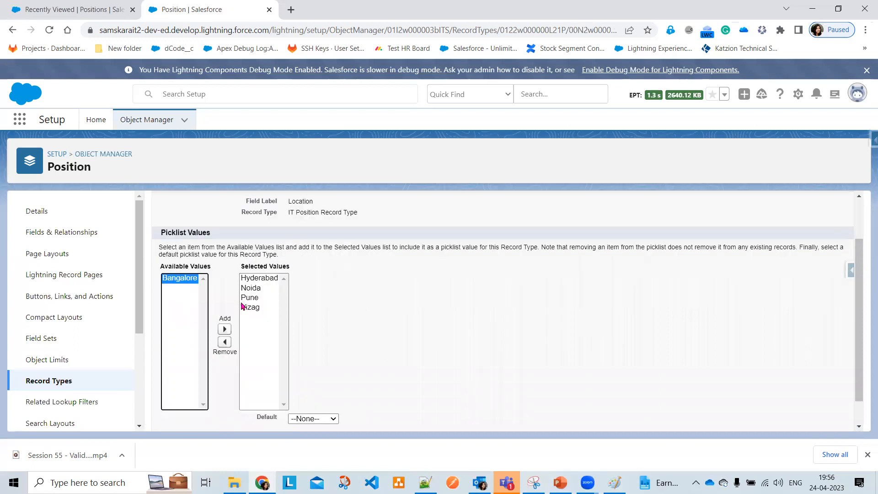
{"action": "left_click", "coordinate": [255, 289]}
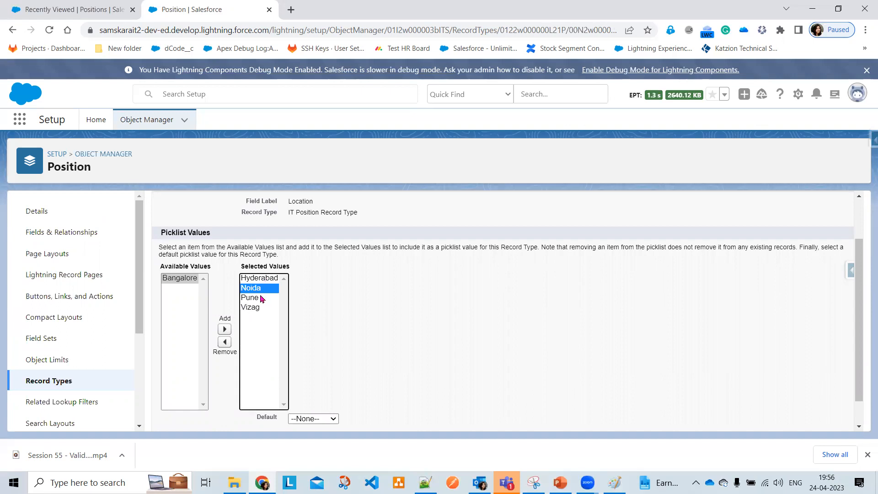
{"action": "left_click", "coordinate": [251, 307]}
{"action": "left_click", "coordinate": [225, 342]}
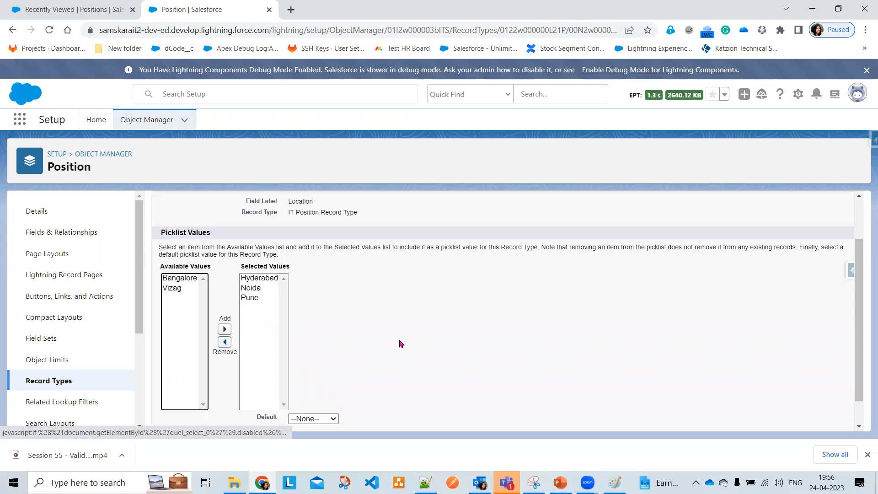
{"action": "scroll", "coordinate": [356, 288], "scroll_direction": "up", "scroll_amount": 2}
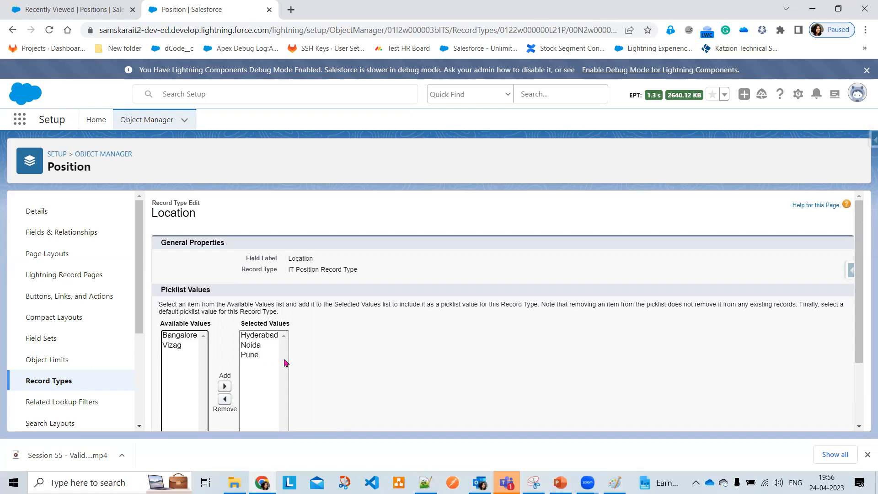
{"action": "scroll", "coordinate": [353, 356], "scroll_direction": "down", "scroll_amount": 2}
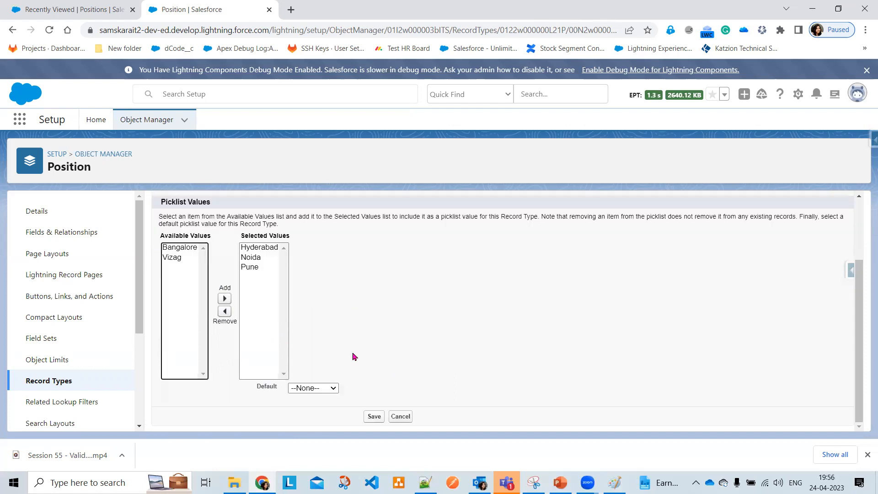
{"action": "left_click", "coordinate": [373, 417]}
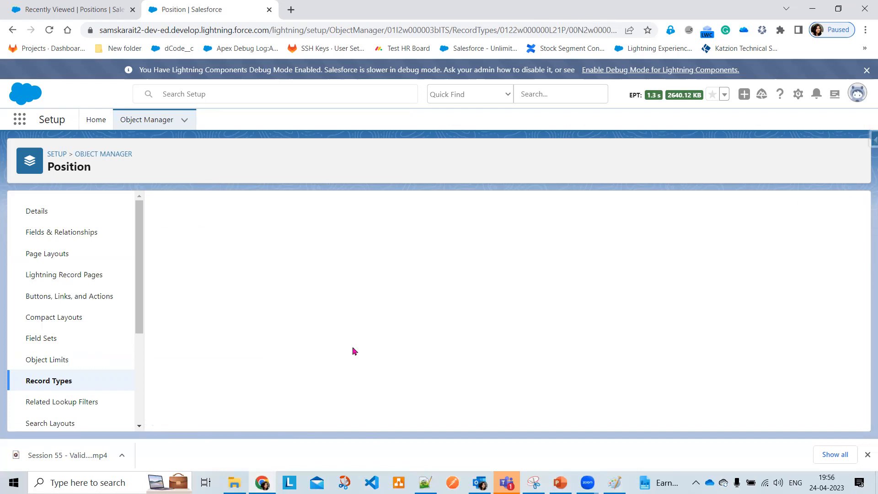
Open the Non IT Position Record and edit its Location picklist values
{"action": "left_click", "coordinate": [73, 375]}
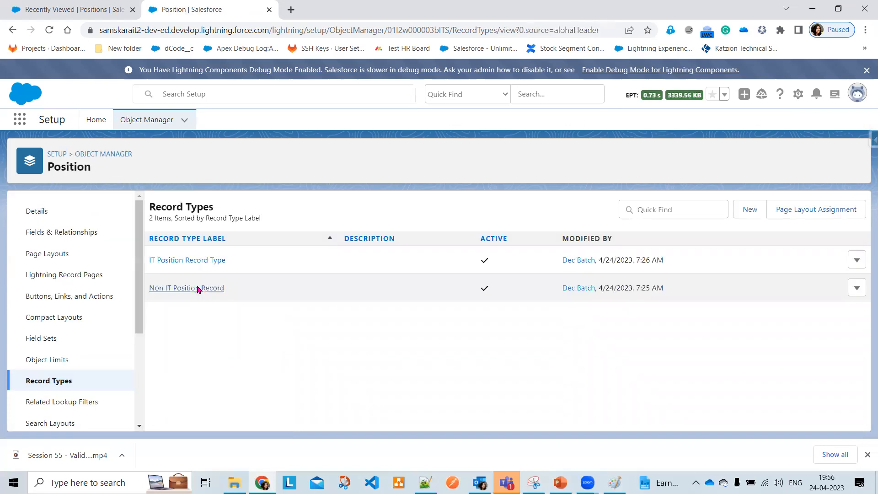
{"action": "left_click", "coordinate": [198, 288]}
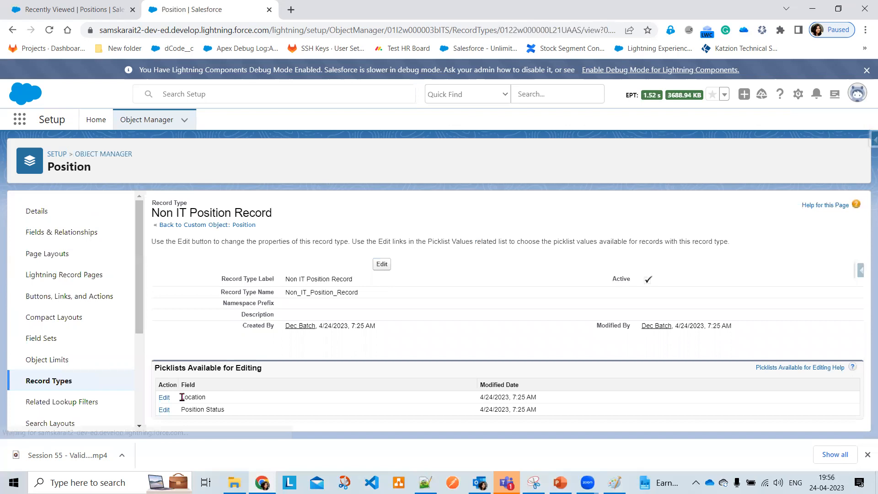
{"action": "left_click", "coordinate": [165, 401]}
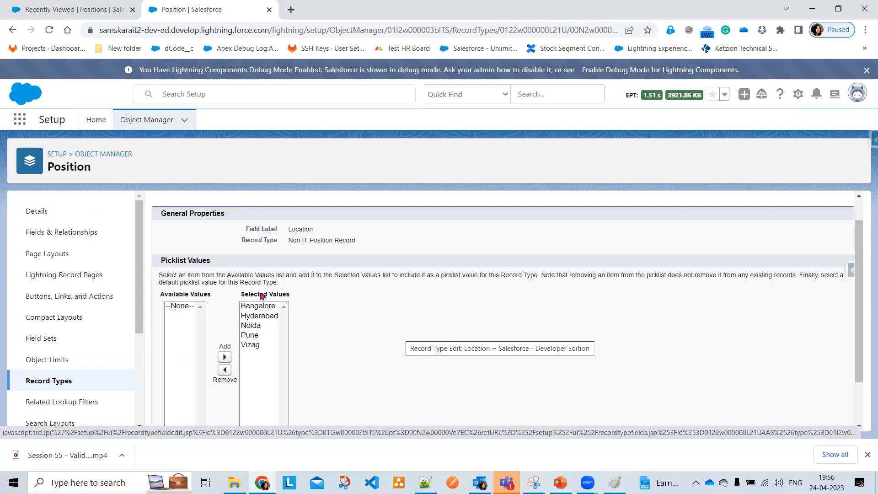
Remove Hyderabad, Noida and Pune, leaving Bangalore and Vizag, and save
{"action": "left_click", "coordinate": [225, 342]}
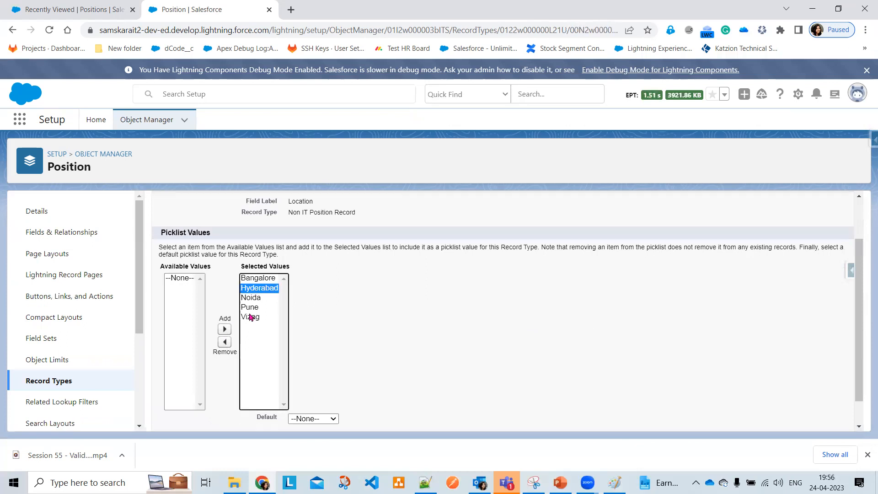
{"action": "left_click", "coordinate": [251, 287]}
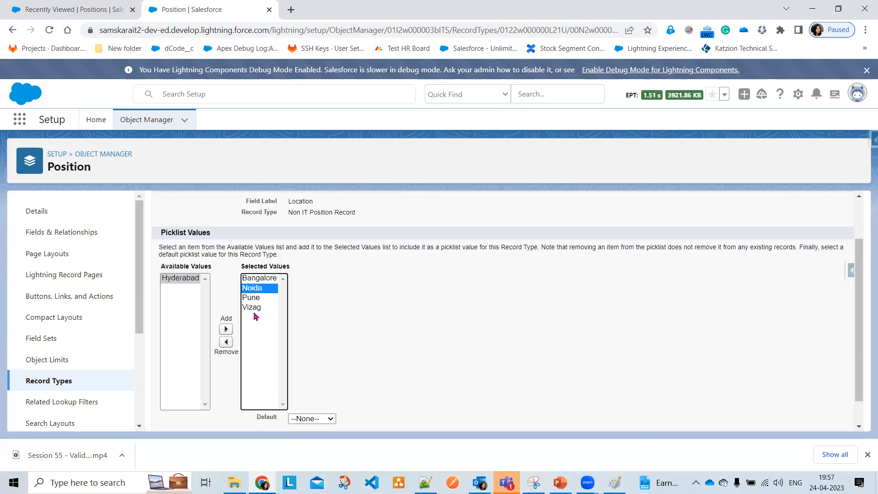
{"action": "left_click", "coordinate": [225, 341]}
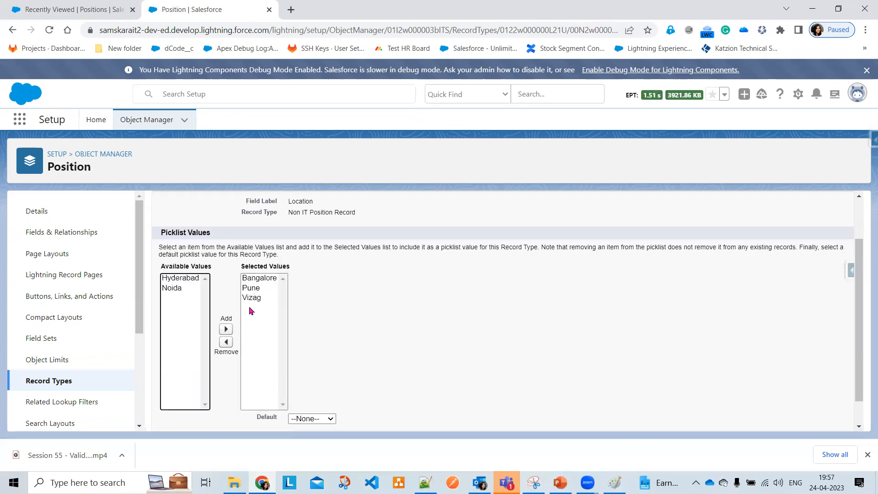
{"action": "left_click", "coordinate": [226, 342]}
{"action": "scroll", "coordinate": [379, 405], "scroll_direction": "down", "scroll_amount": 1}
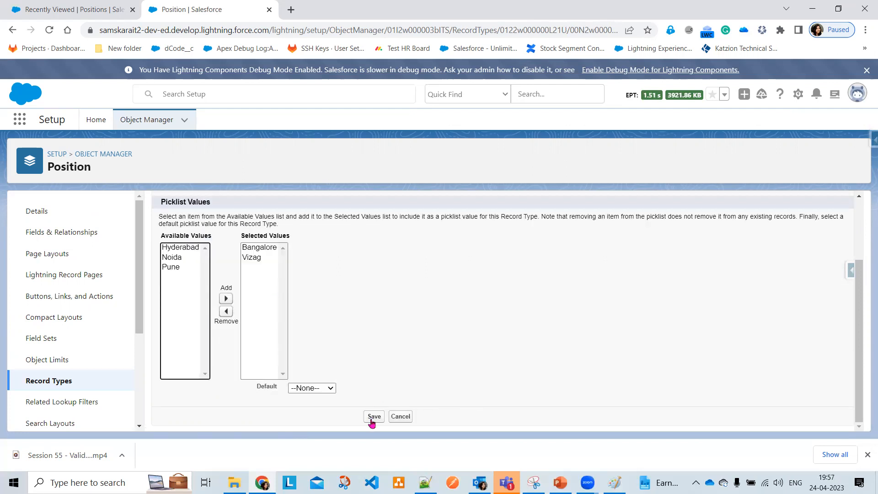
{"action": "left_click", "coordinate": [372, 419]}
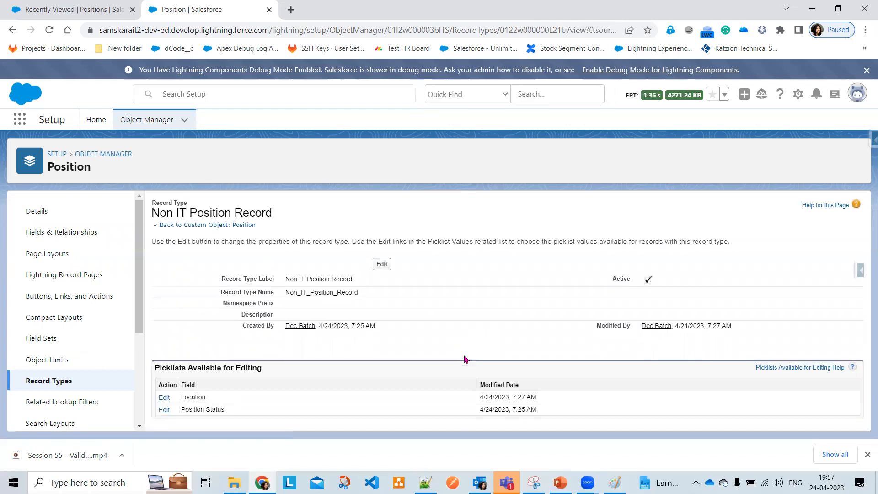
Remove On-Hold from the Non IT Position Record's Position Status, keeping New, In Progress and Closed, and save
{"action": "left_click", "coordinate": [164, 409]}
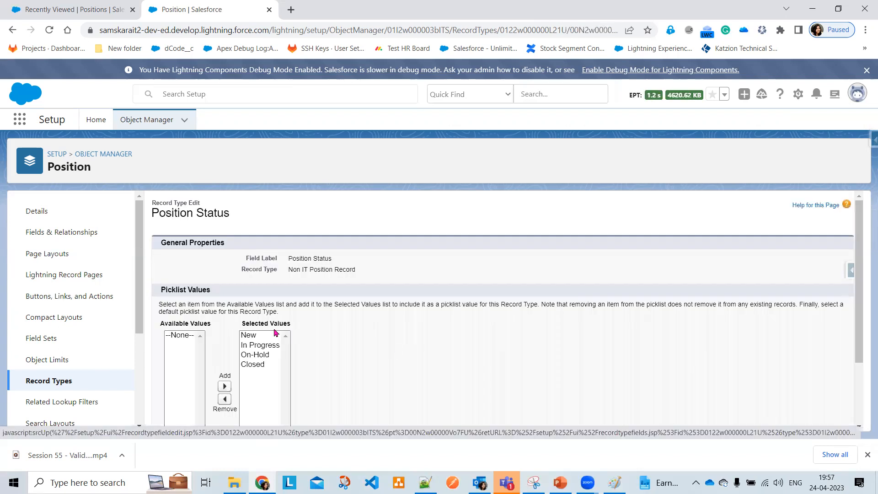
{"action": "left_click", "coordinate": [266, 355]}
{"action": "scroll", "coordinate": [291, 361], "scroll_direction": "down", "scroll_amount": 1}
{"action": "scroll", "coordinate": [388, 377], "scroll_direction": "up", "scroll_amount": 1}
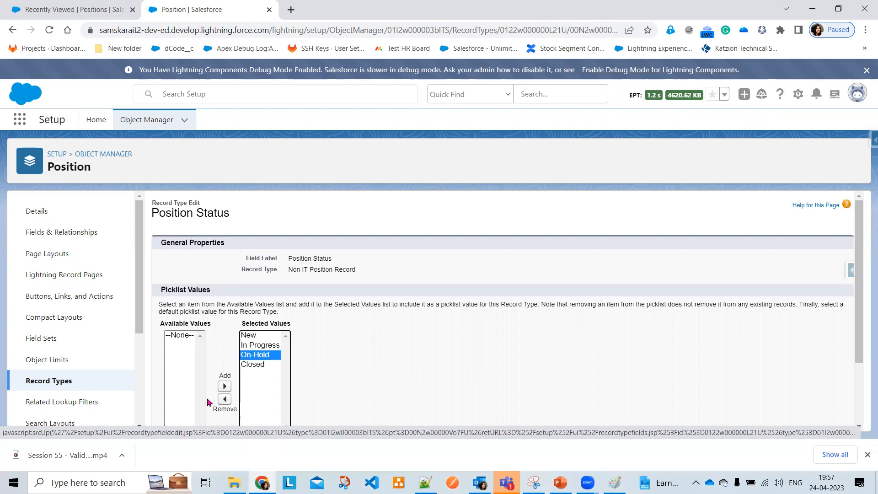
{"action": "left_click", "coordinate": [224, 399]}
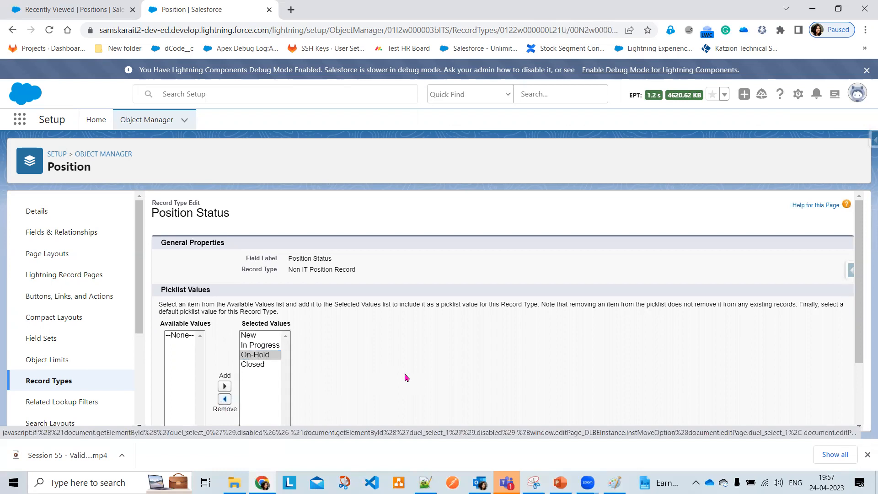
{"action": "scroll", "coordinate": [407, 377], "scroll_direction": "down", "scroll_amount": 1}
{"action": "scroll", "coordinate": [373, 418], "scroll_direction": "down", "scroll_amount": 2}
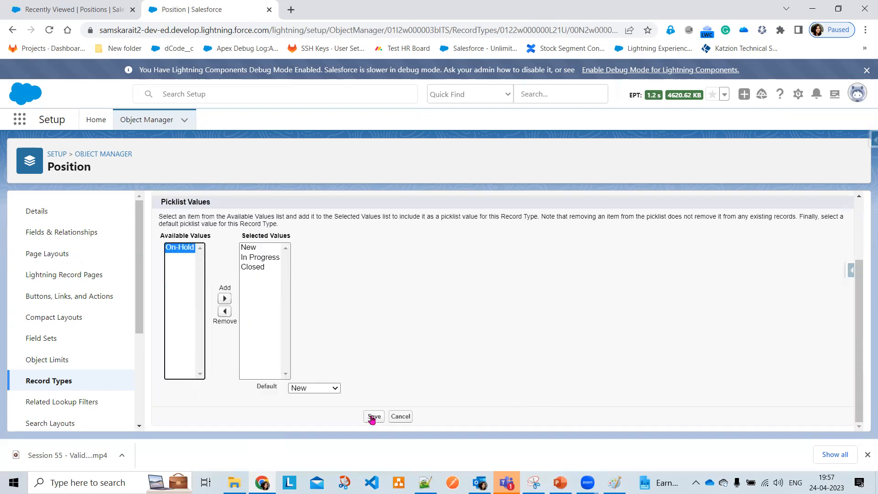
{"action": "left_click", "coordinate": [372, 417]}
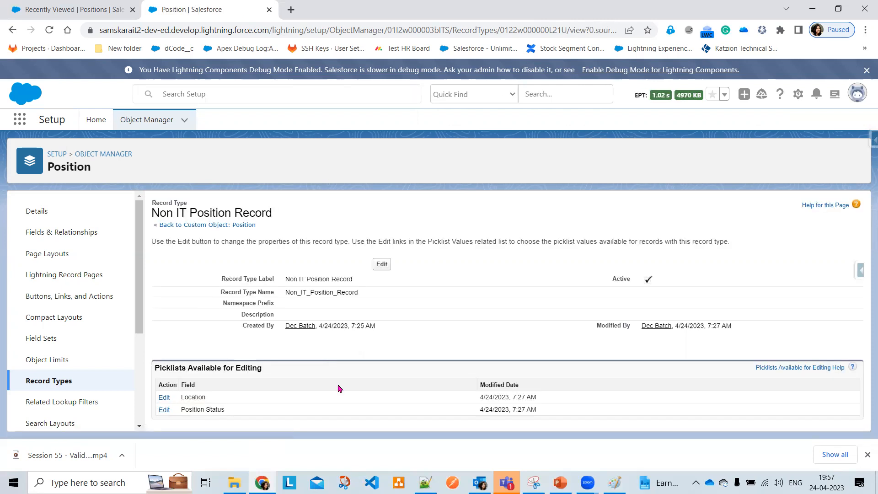
{"action": "left_click", "coordinate": [64, 10]}
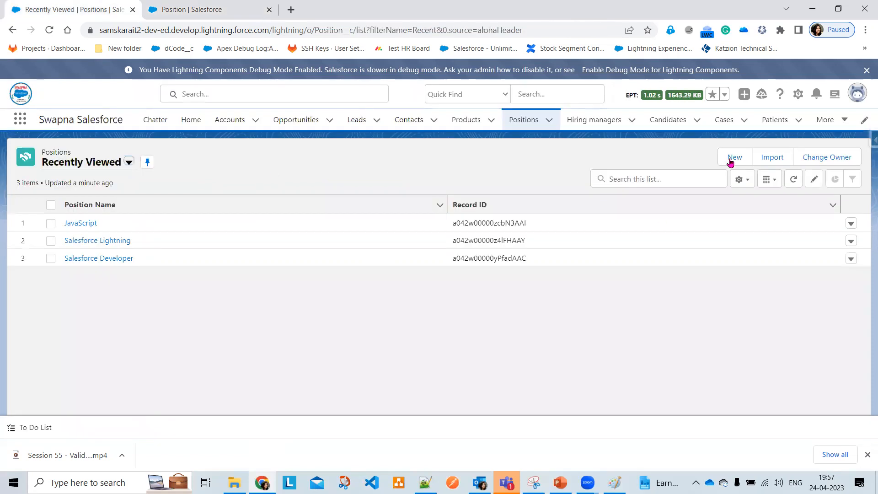
Start a new Position using the IT Position Record Type and review its blank form
{"action": "left_click", "coordinate": [730, 161]}
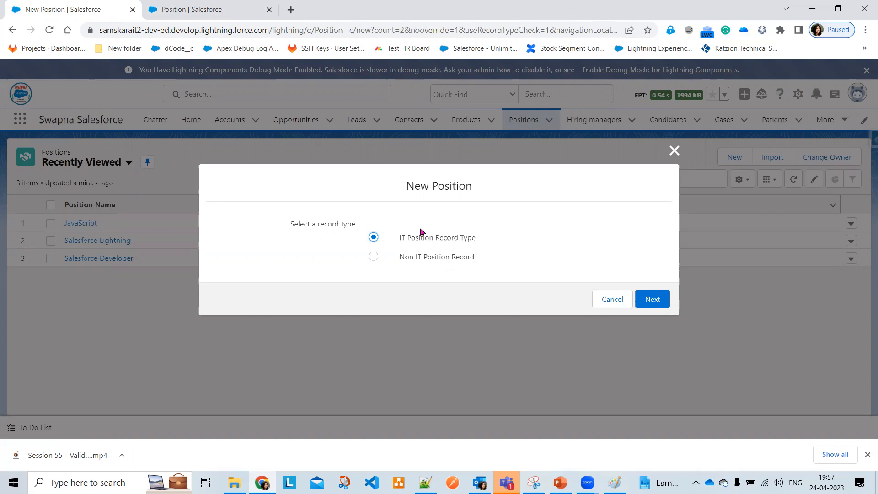
{"action": "left_click", "coordinate": [653, 299]}
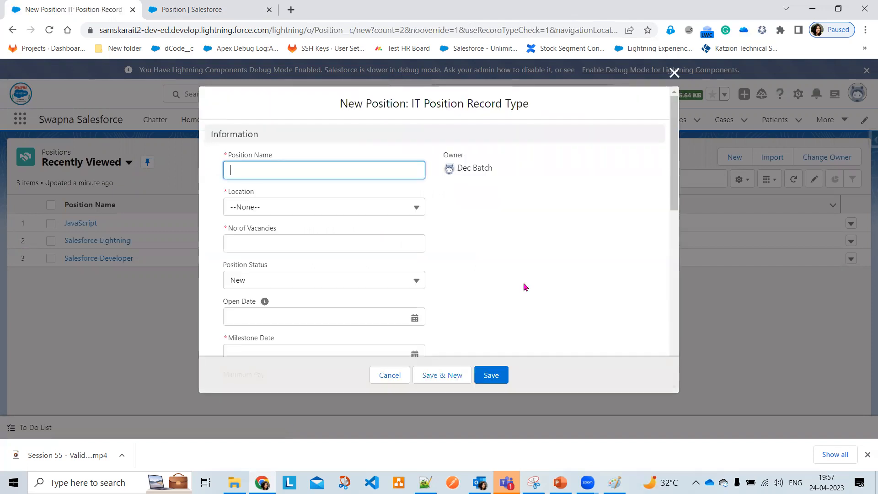
{"action": "scroll", "coordinate": [525, 287], "scroll_direction": "down", "scroll_amount": 10}
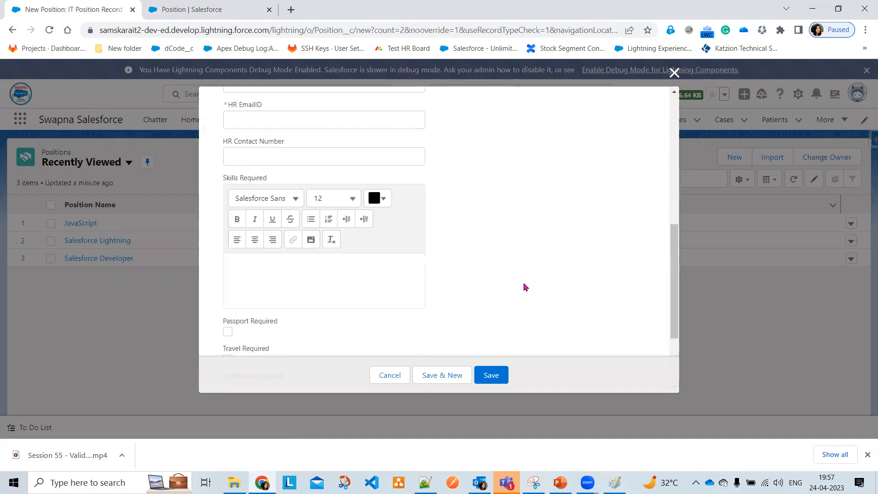
{"action": "scroll", "coordinate": [525, 286], "scroll_direction": "up", "scroll_amount": 10}
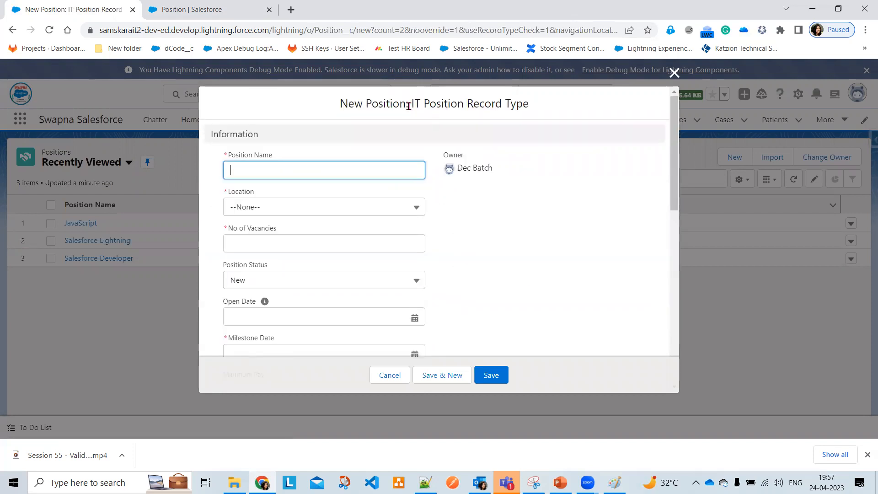
{"action": "left_click_drag", "start_coordinate": [334, 101], "coordinate": [534, 118]}
{"action": "scroll", "coordinate": [514, 240], "scroll_direction": "down", "scroll_amount": 10}
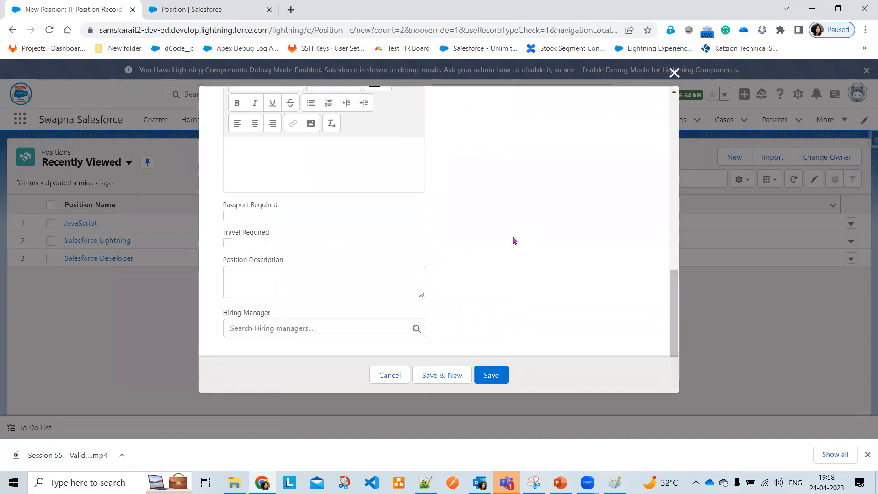
{"action": "scroll", "coordinate": [515, 239], "scroll_direction": "up", "scroll_amount": 15}
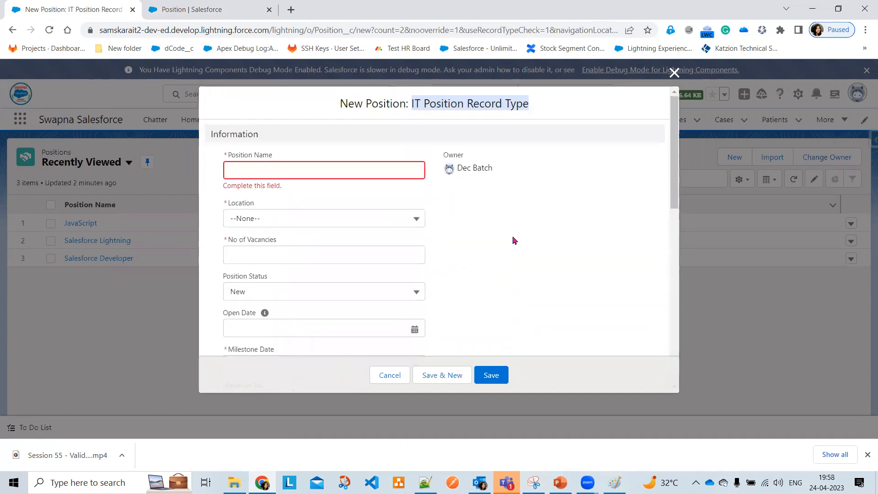
Set Location to Hyderabad, 60 vacancies, Open Date 4/25/2023 and Milestone Date 5/5/2023
{"action": "left_click", "coordinate": [369, 219]}
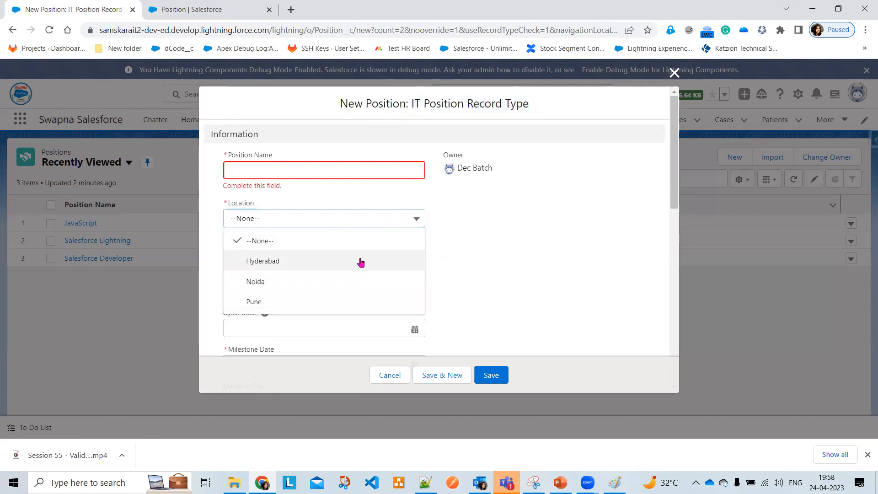
{"action": "left_click", "coordinate": [360, 261]}
{"action": "left_click", "coordinate": [361, 258]}
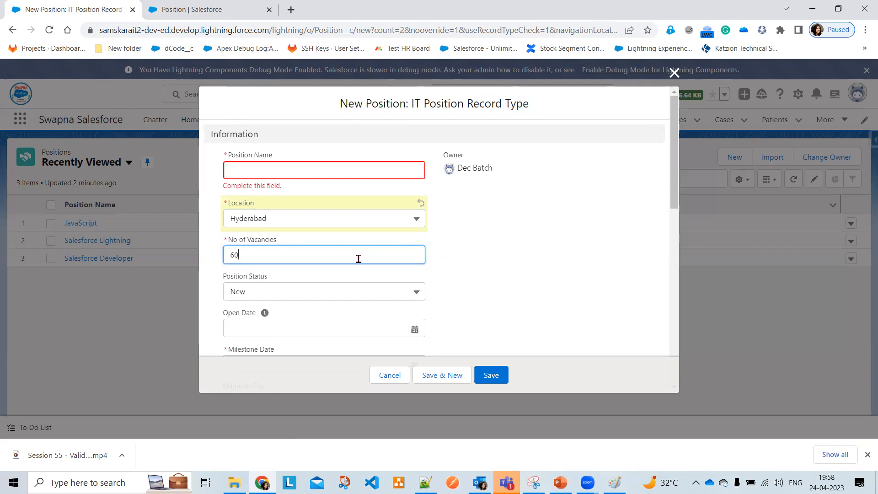
{"action": "scroll", "coordinate": [357, 283], "scroll_direction": "down", "scroll_amount": 1}
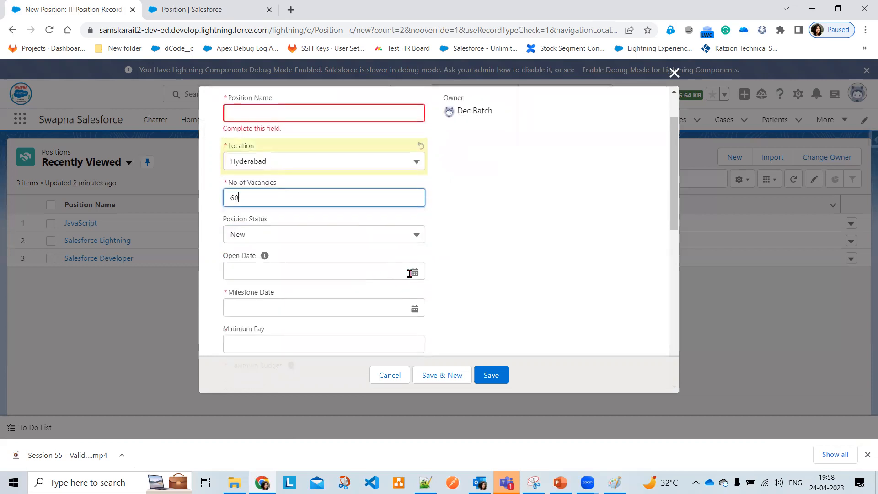
{"action": "left_click", "coordinate": [338, 275]}
{"action": "left_click", "coordinate": [325, 210]}
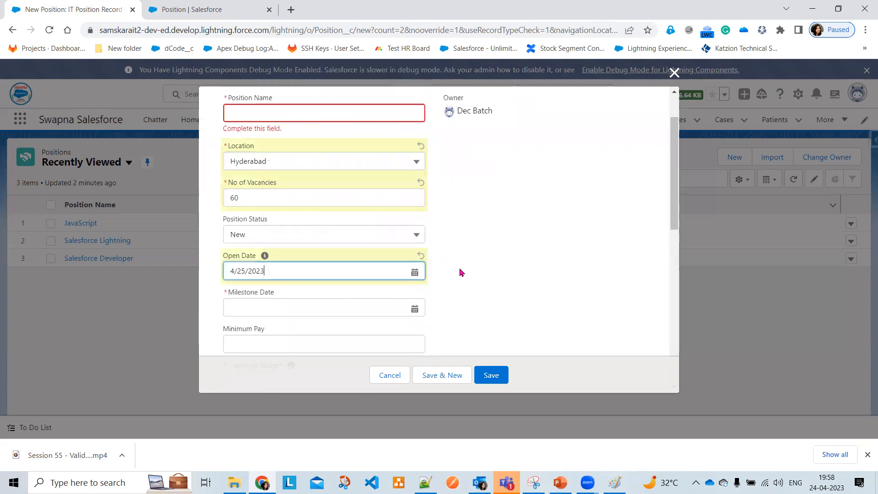
{"action": "scroll", "coordinate": [461, 272], "scroll_direction": "down", "scroll_amount": 1}
{"action": "left_click", "coordinate": [373, 242]}
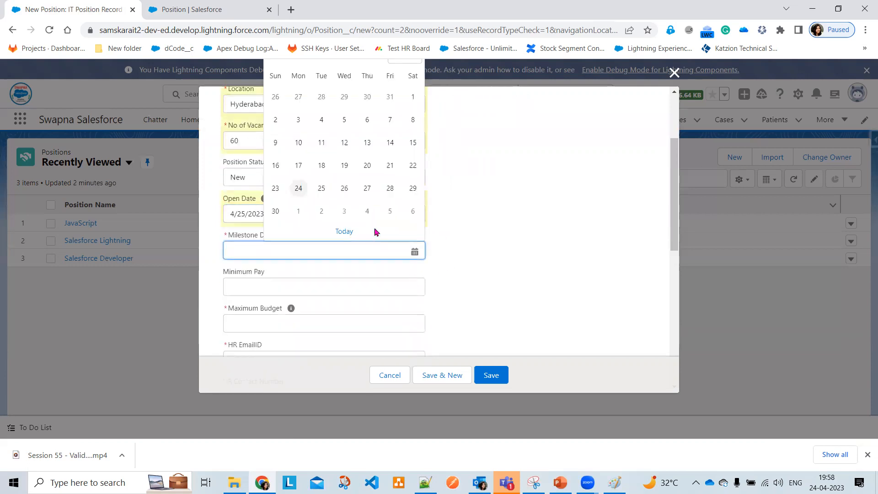
{"action": "left_click", "coordinate": [390, 211]}
Enter Maximum Budget 65678, Minimum Pay 5689 and the HR e-mail address
{"action": "scroll", "coordinate": [394, 244], "scroll_direction": "down", "scroll_amount": 2}
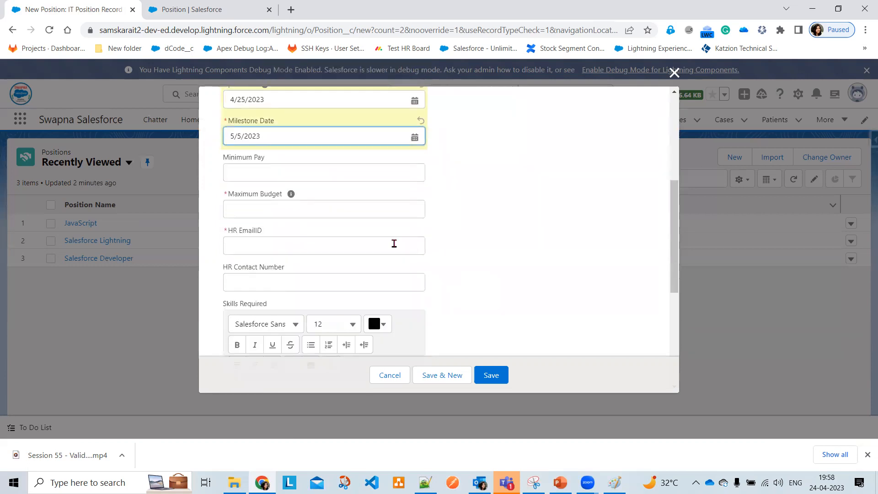
{"action": "left_click", "coordinate": [345, 210]}
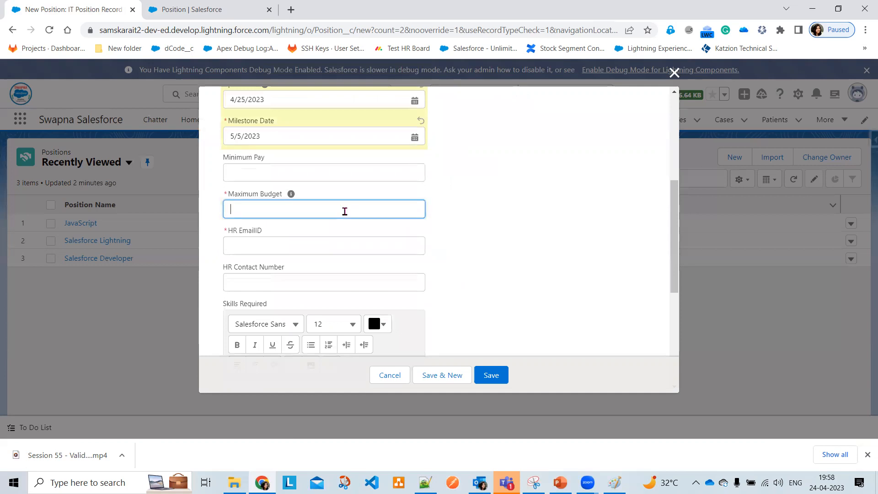
{"action": "type", "text": "65678"}
{"action": "left_click", "coordinate": [346, 167]}
{"action": "type", "text": "5689"}
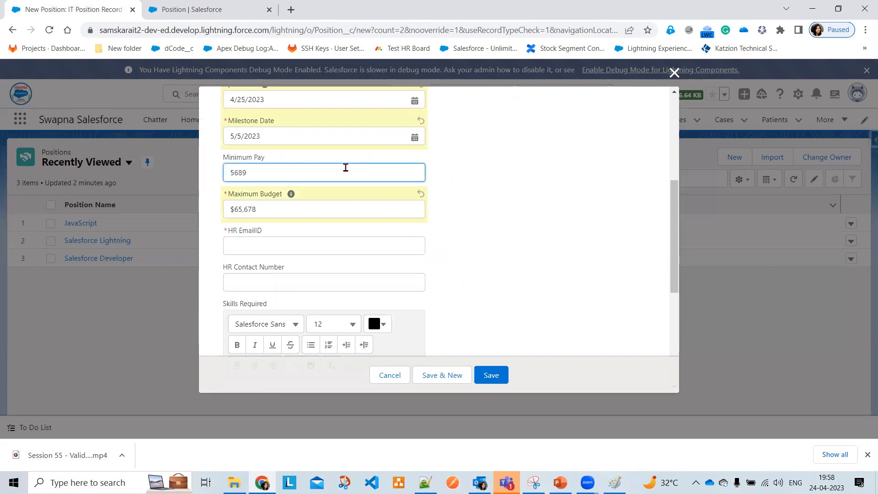
{"action": "left_click", "coordinate": [317, 238]}
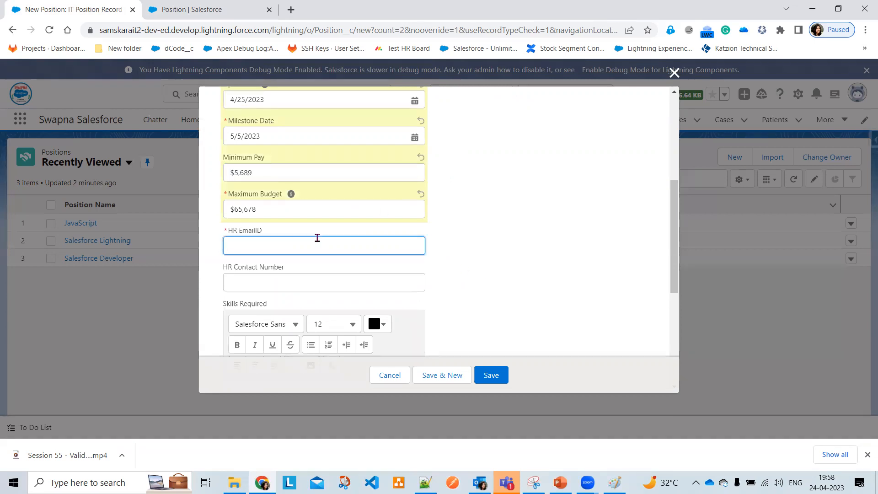
Make HR Details the hiring manager and attempt to save, surfacing the missing Position Name
{"action": "scroll", "coordinate": [541, 266], "scroll_direction": "down", "scroll_amount": 1}
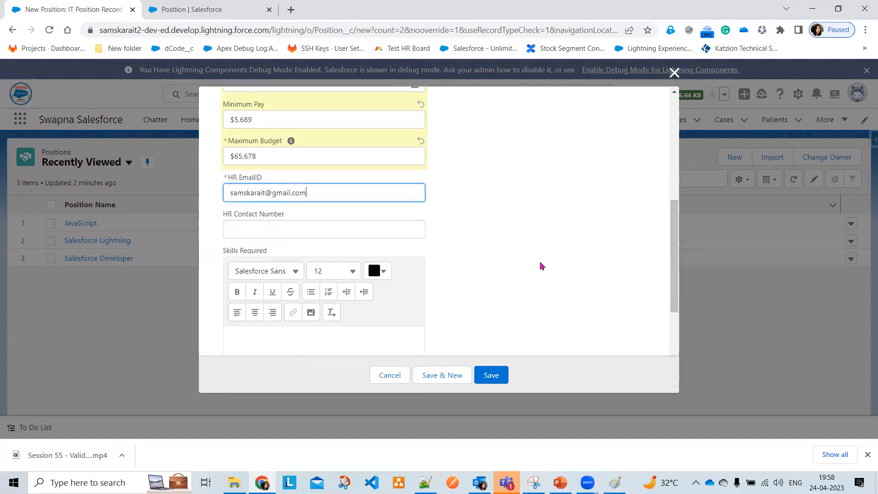
{"action": "scroll", "coordinate": [541, 266], "scroll_direction": "down", "scroll_amount": 4}
{"action": "left_click", "coordinate": [325, 325]}
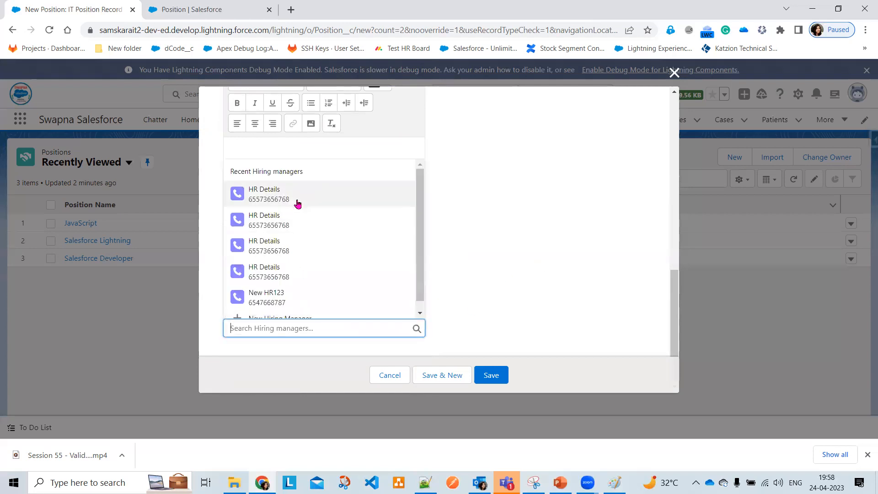
{"action": "left_click", "coordinate": [297, 204]}
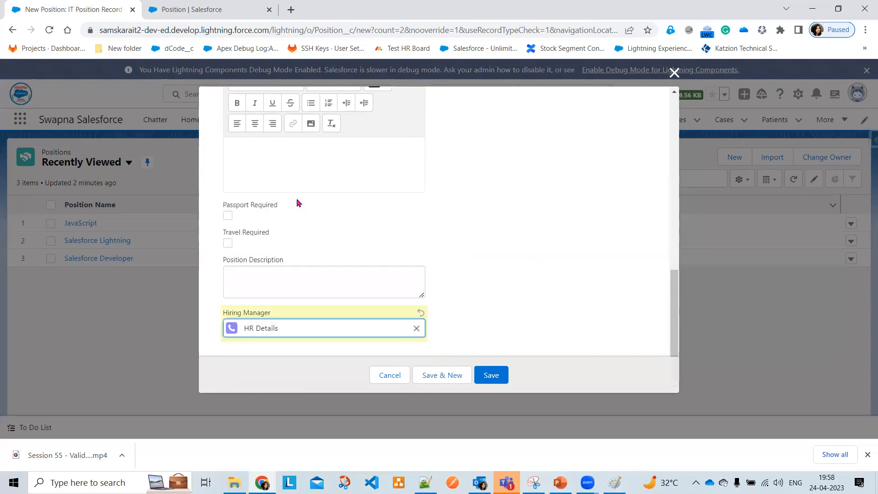
{"action": "left_click", "coordinate": [491, 375]}
{"action": "left_click", "coordinate": [337, 351]}
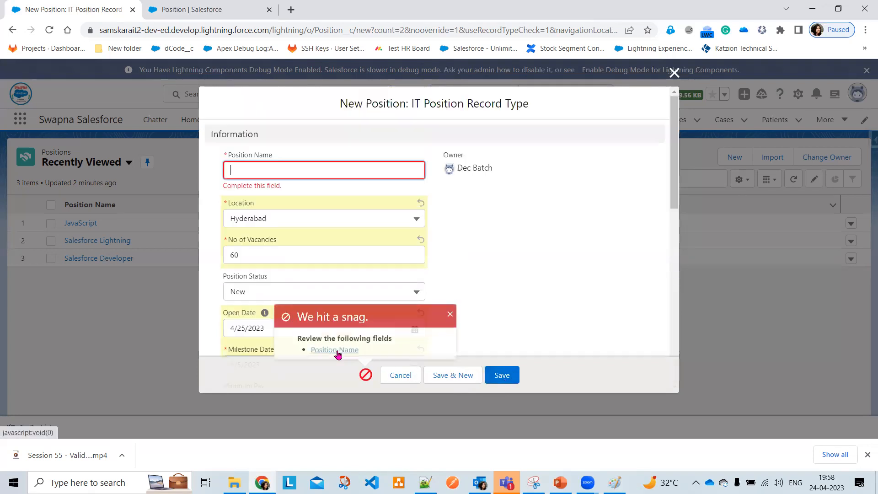
Name the position 'LWC and Integration' and save, which triggers a duplicate e-mail error
{"action": "left_click", "coordinate": [259, 167]}
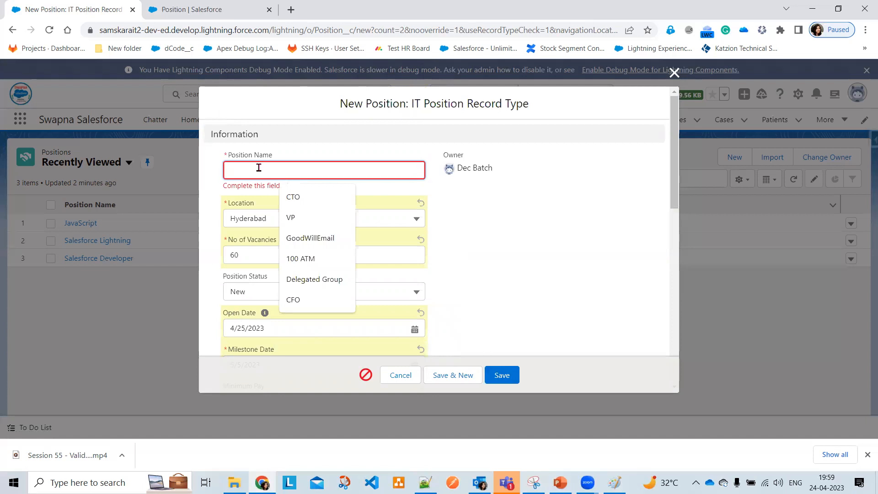
{"action": "type", "text": "I"}
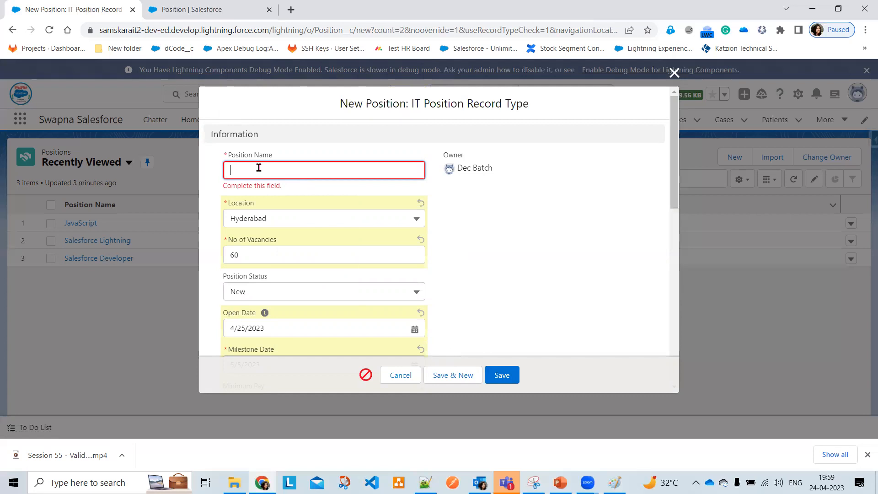
{"action": "type", "text": "LWCand"}
{"action": "key", "text": "BackSpace"}
{"action": "key", "text": "BackSpace"}
{"action": "key", "text": "BackSpace"}
{"action": "type", "text": "and Integration"}
{"action": "left_click", "coordinate": [499, 377]}
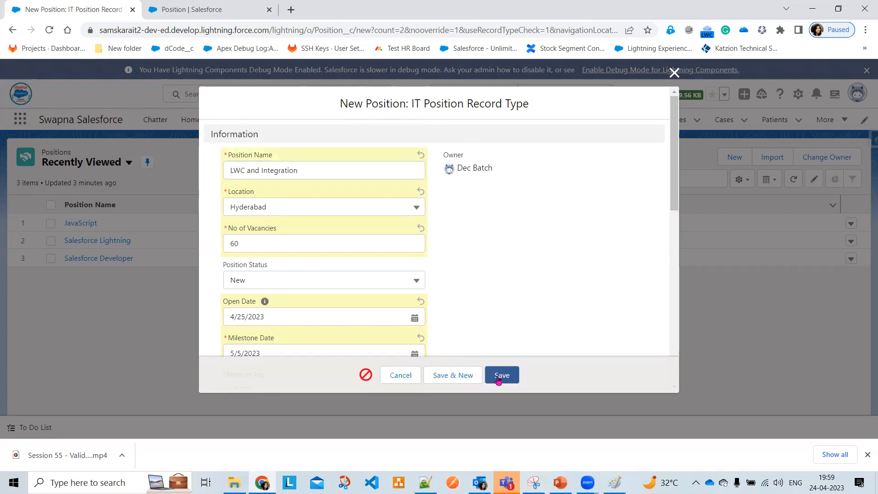
Dismiss the error, change the HR EmailID so it is unique, and save the record
{"action": "left_click", "coordinate": [366, 373]}
{"action": "scroll", "coordinate": [480, 288], "scroll_direction": "down", "scroll_amount": 10}
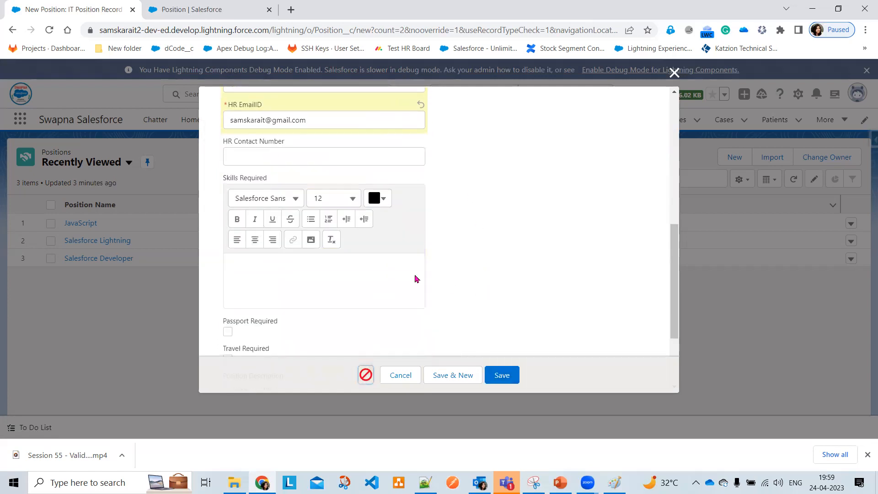
{"action": "scroll", "coordinate": [343, 262], "scroll_direction": "up", "scroll_amount": 3}
{"action": "left_click", "coordinate": [265, 234]}
{"action": "type", "text": "76"}
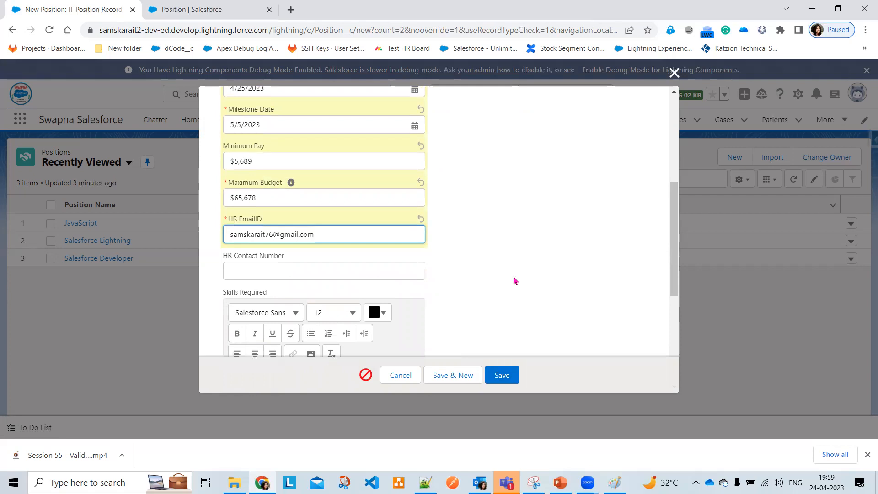
{"action": "left_click", "coordinate": [498, 373]}
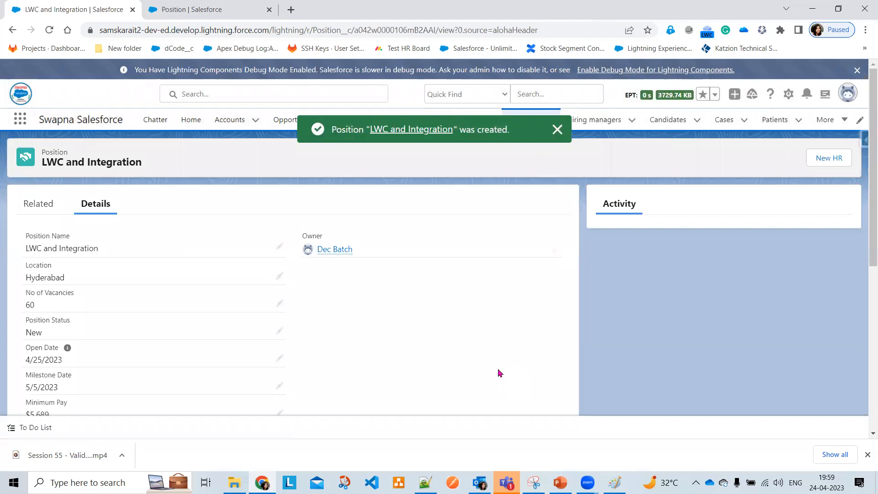
On the IT Position Layout, place the Record Type field beside Owner and save
{"action": "scroll", "coordinate": [234, 315], "scroll_direction": "down", "scroll_amount": 6}
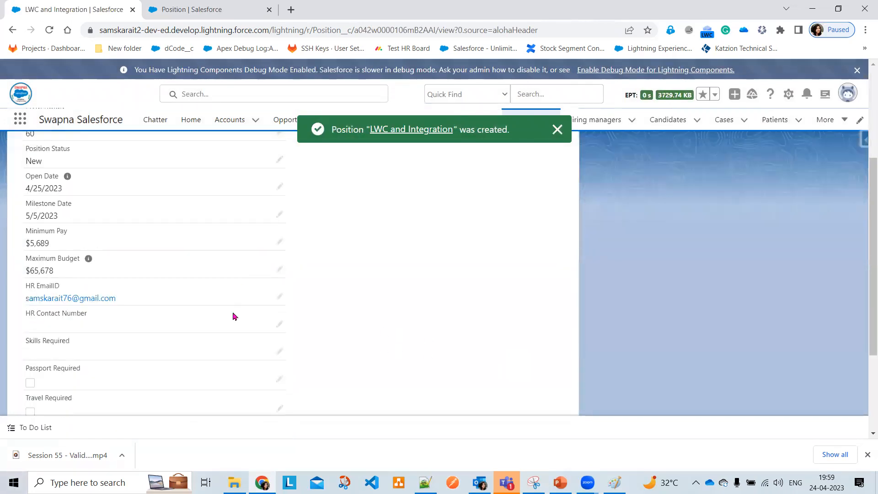
{"action": "scroll", "coordinate": [234, 315], "scroll_direction": "up", "scroll_amount": 6}
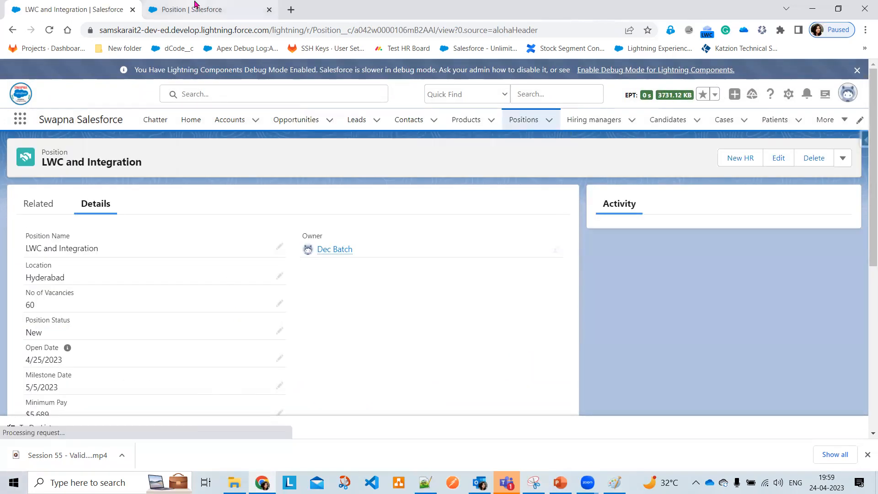
{"action": "left_click", "coordinate": [192, 9]}
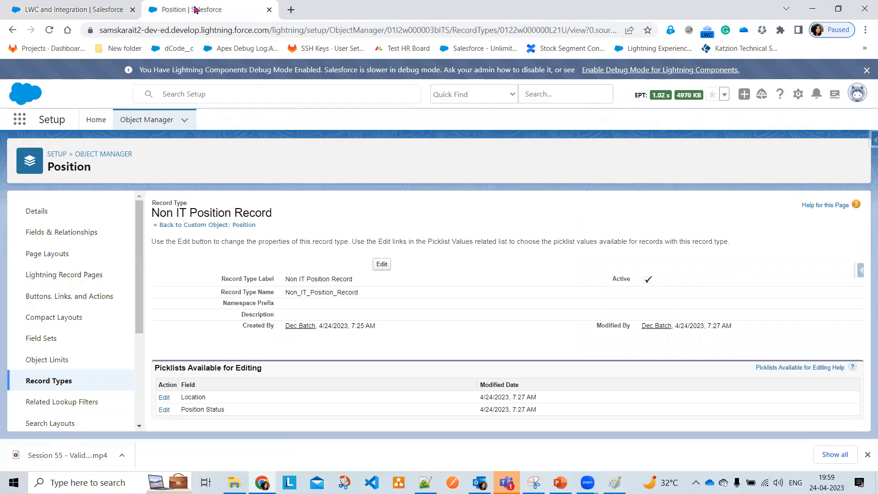
{"action": "left_click", "coordinate": [55, 258]}
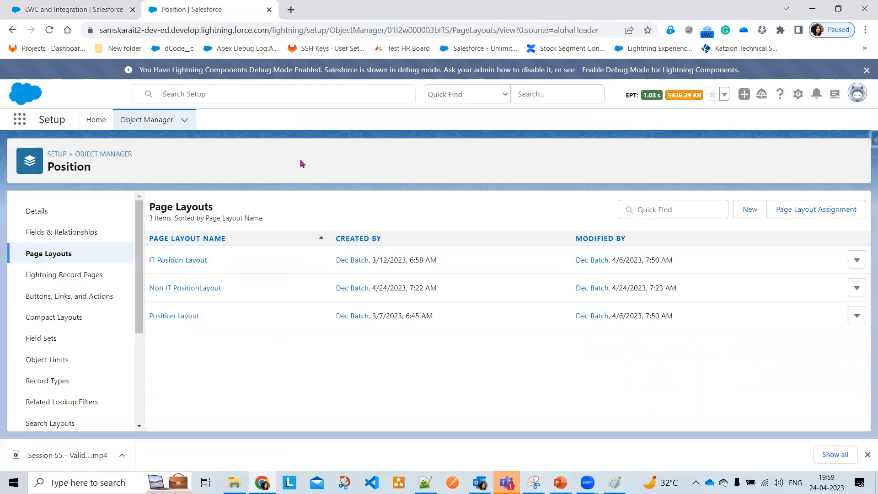
{"action": "left_click", "coordinate": [182, 261]}
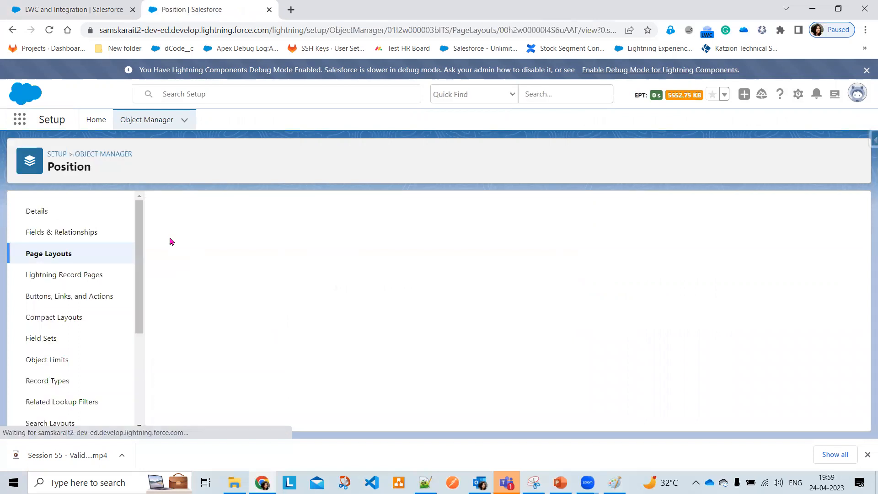
{"action": "scroll", "coordinate": [486, 333], "scroll_direction": "down", "scroll_amount": 1}
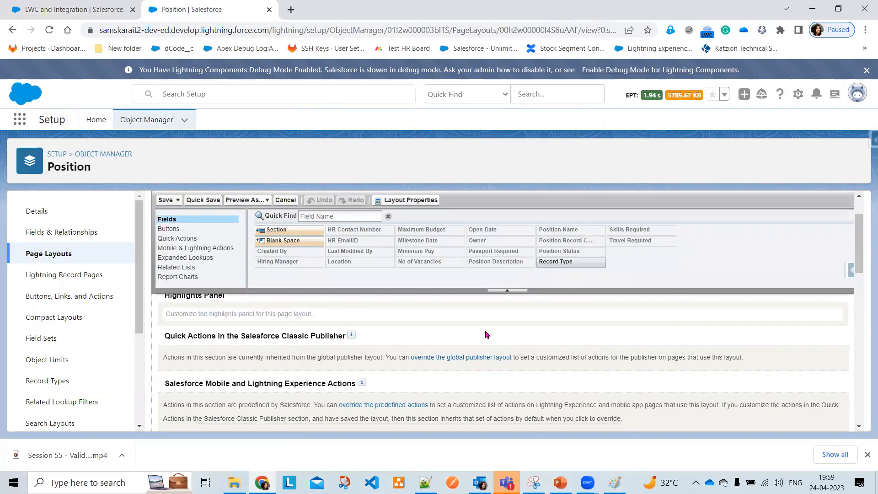
{"action": "scroll", "coordinate": [485, 334], "scroll_direction": "down", "scroll_amount": 1}
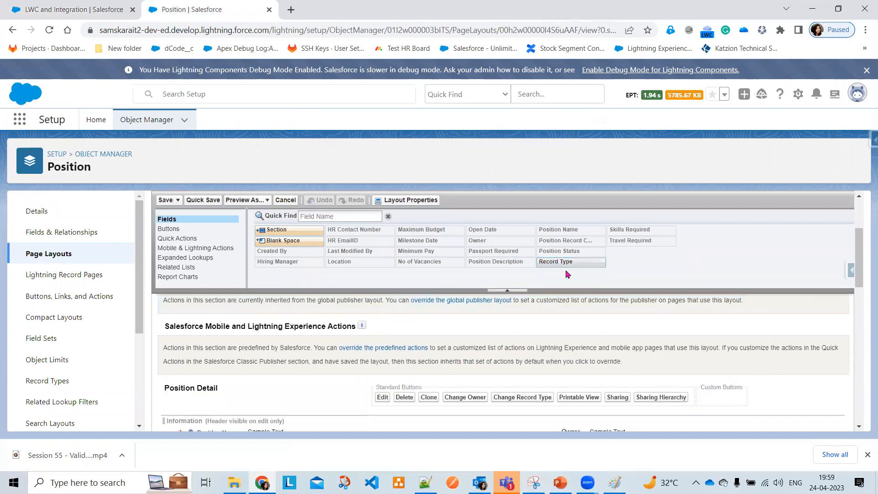
{"action": "scroll", "coordinate": [588, 339], "scroll_direction": "down", "scroll_amount": 2}
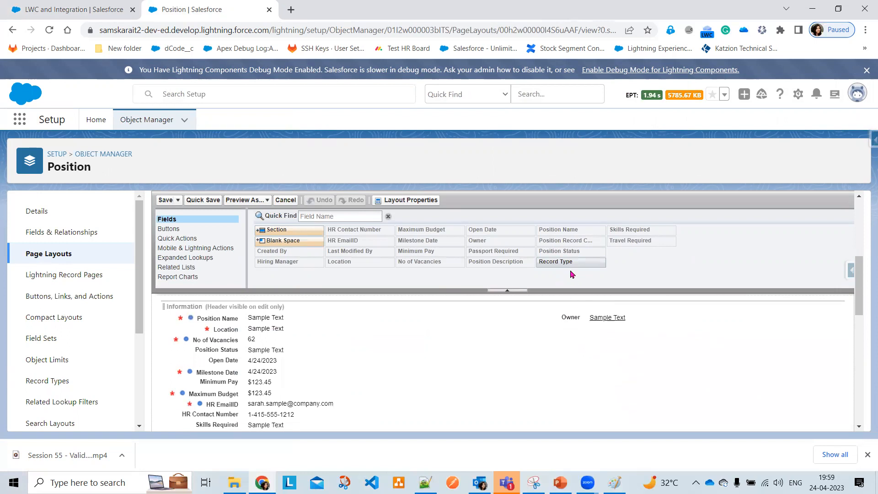
{"action": "left_click_drag", "start_coordinate": [568, 262], "coordinate": [587, 319]}
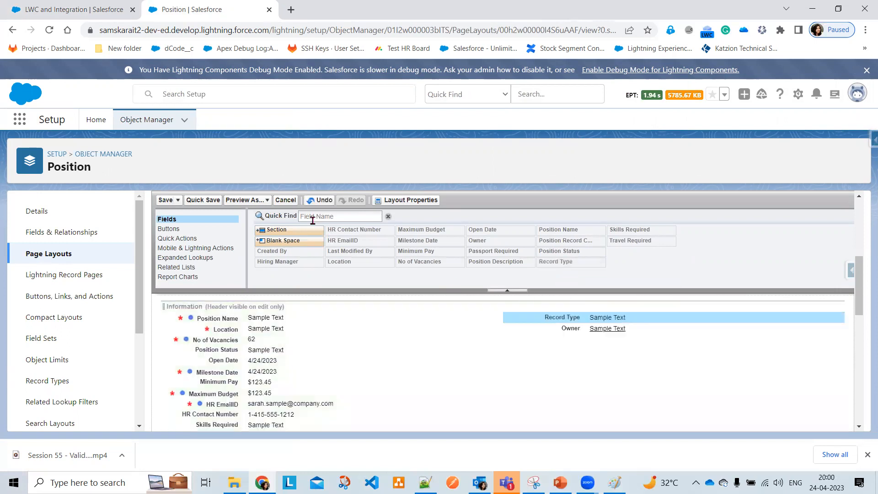
{"action": "left_click", "coordinate": [165, 199]}
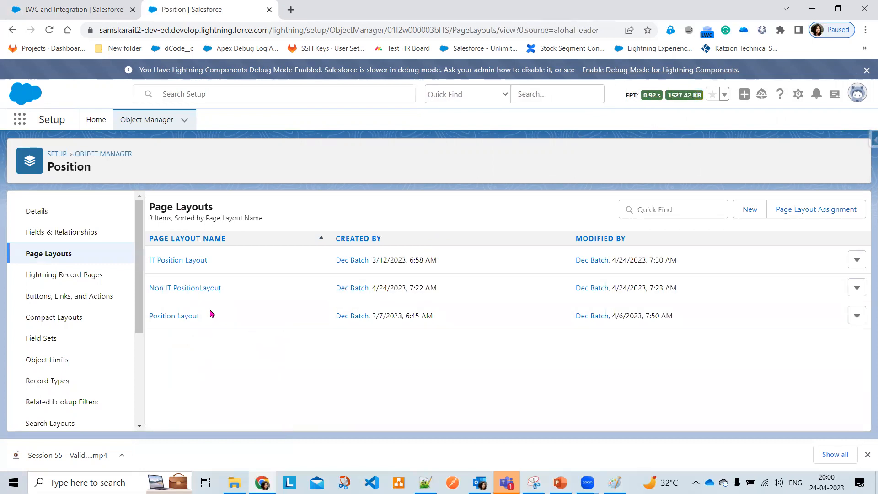
Drop Record Type into the Non IT PositionLayout's Milestone Details section, save, and return to the record
{"action": "left_click", "coordinate": [202, 292]}
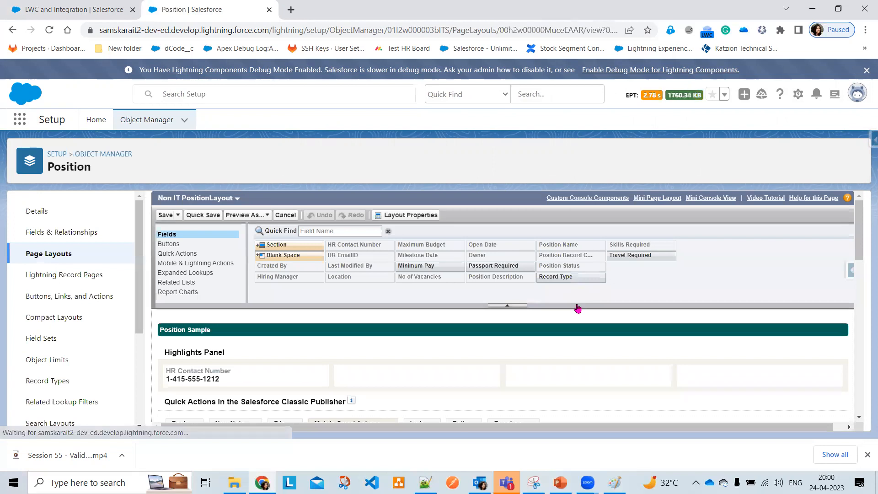
{"action": "scroll", "coordinate": [580, 333], "scroll_direction": "down", "scroll_amount": 3}
{"action": "scroll", "coordinate": [580, 334], "scroll_direction": "down", "scroll_amount": 3}
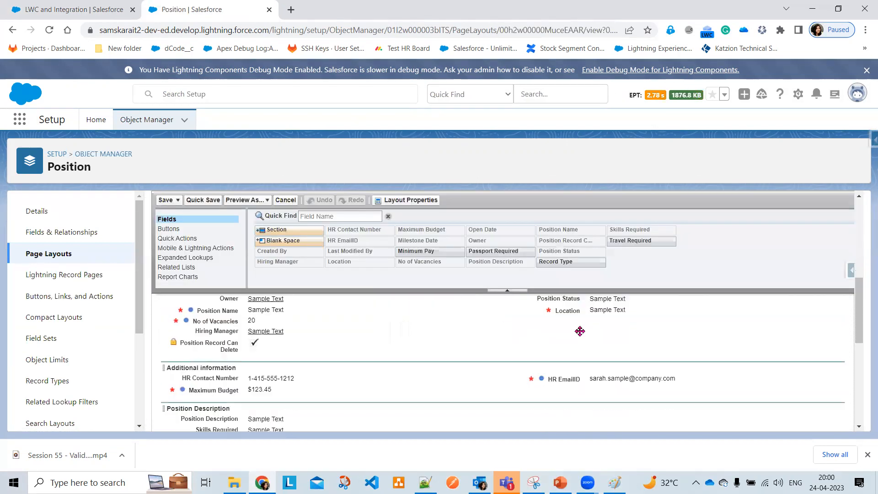
{"action": "scroll", "coordinate": [579, 331], "scroll_direction": "up", "scroll_amount": 2}
{"action": "scroll", "coordinate": [598, 332], "scroll_direction": "up", "scroll_amount": 3}
{"action": "scroll", "coordinate": [598, 332], "scroll_direction": "down", "scroll_amount": 3}
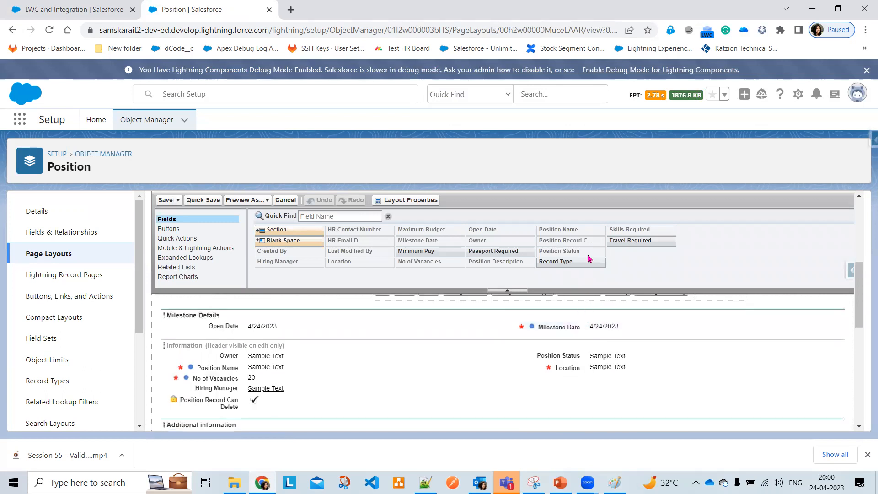
{"action": "left_click_drag", "start_coordinate": [585, 265], "coordinate": [567, 352]}
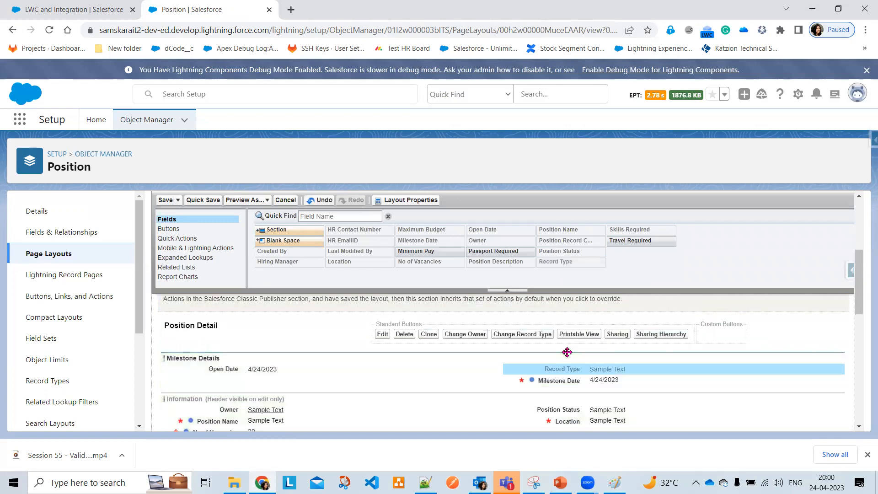
{"action": "left_click", "coordinate": [164, 200]}
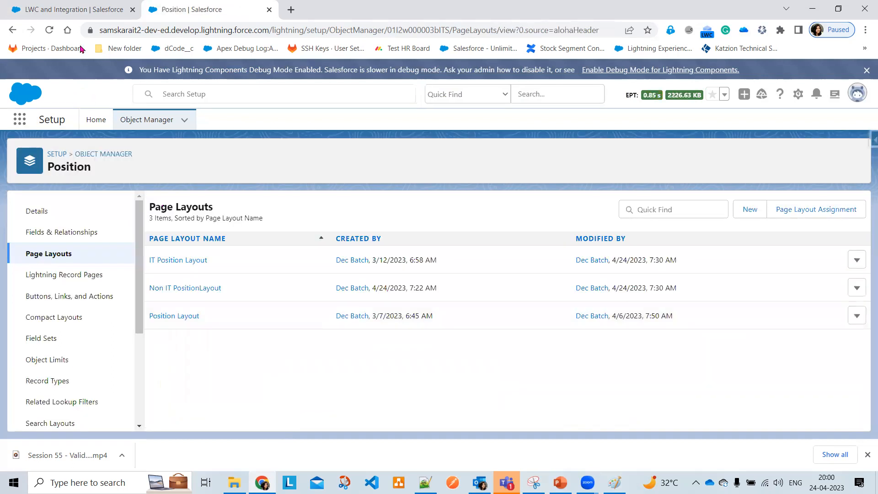
{"action": "left_click", "coordinate": [12, 30]}
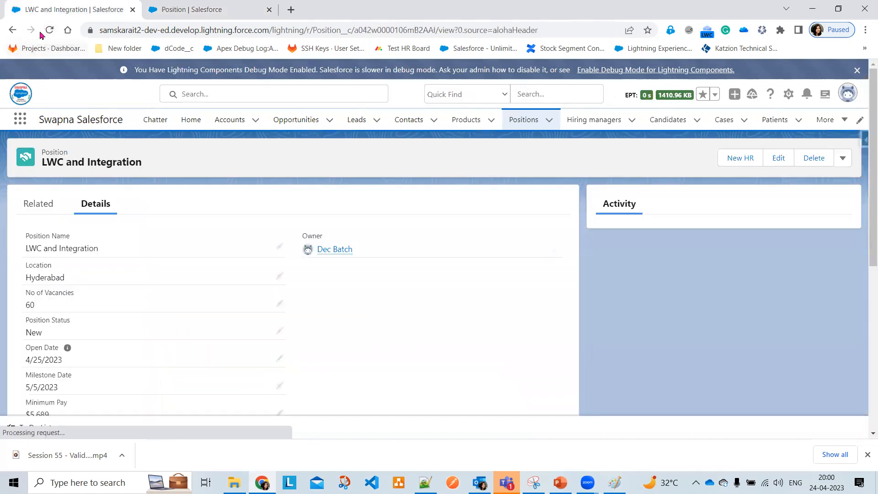
Reload the LWC and Integration record, then advance the PowerPoint slideshow to slide 10
{"action": "left_click", "coordinate": [49, 32]}
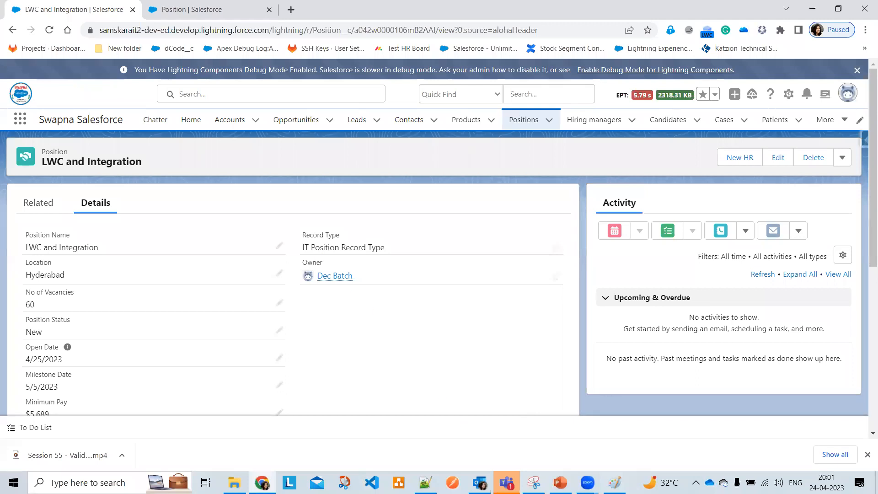
{"action": "left_click", "coordinate": [559, 482]}
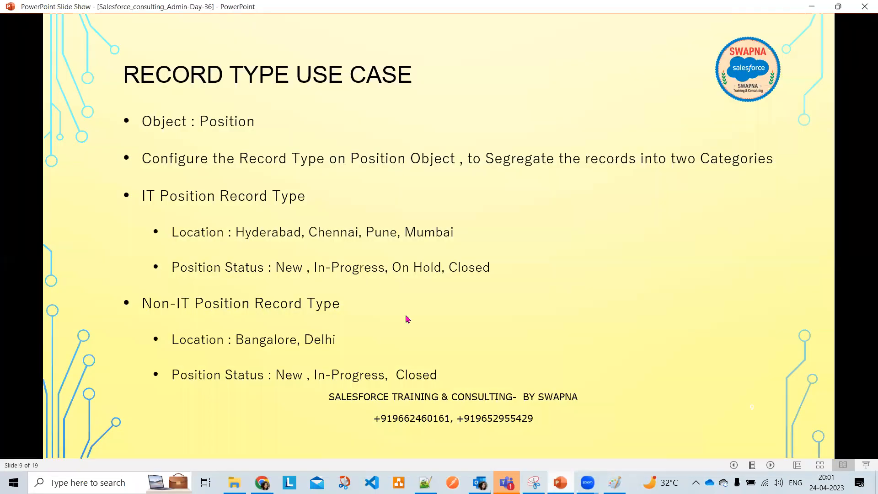
{"action": "left_click", "coordinate": [407, 318]}
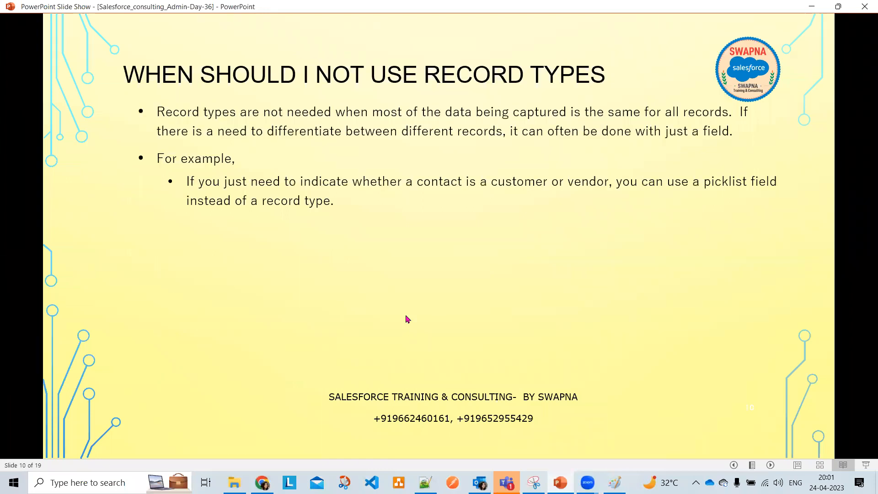
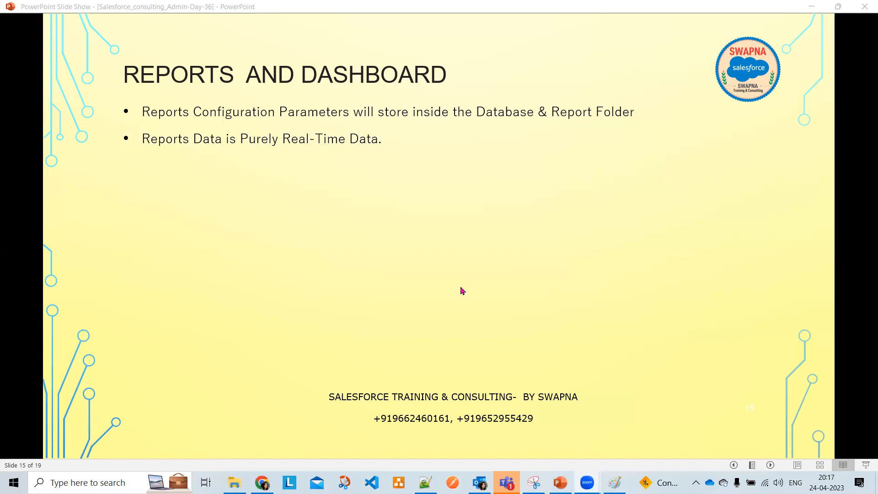
Reveal the 2,000-record limit, two report types, Standard and Custom Reports bullets, then minimize the slideshow
{"action": "left_click", "coordinate": [462, 291]}
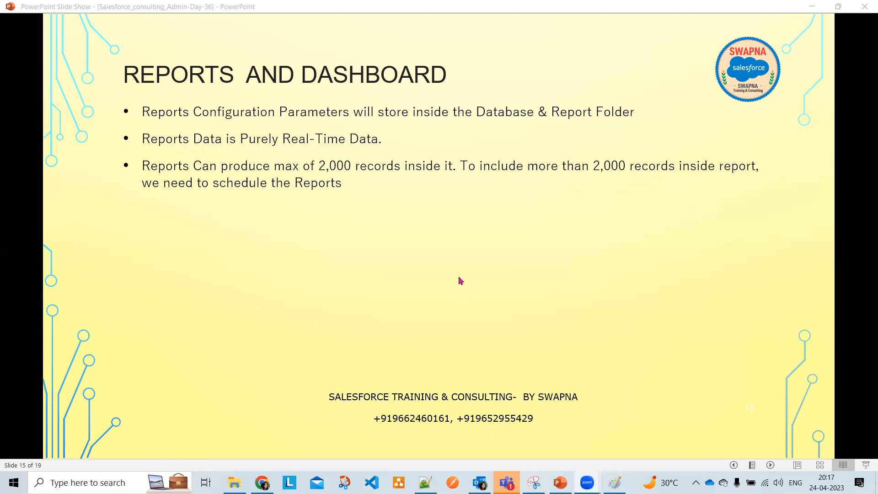
{"action": "left_click", "coordinate": [458, 231]}
{"action": "left_click", "coordinate": [468, 222]}
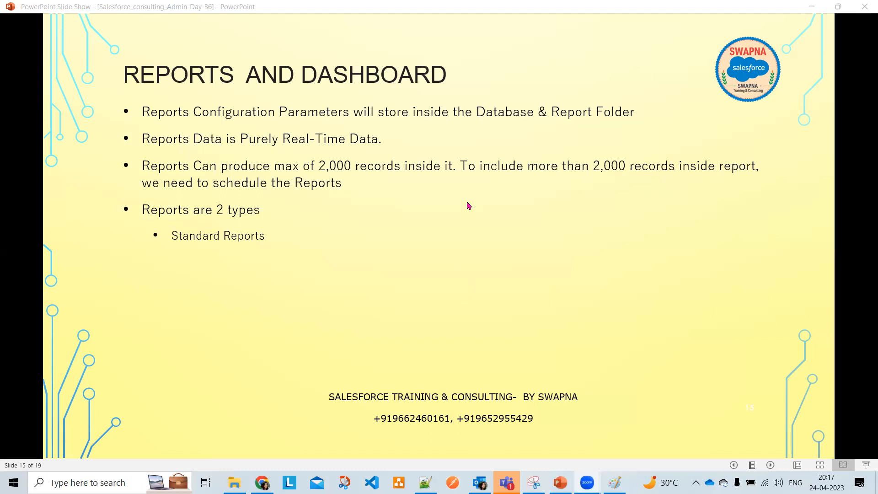
{"action": "left_click", "coordinate": [469, 206]}
{"action": "left_click", "coordinate": [468, 206]}
{"action": "key", "text": "Left"}
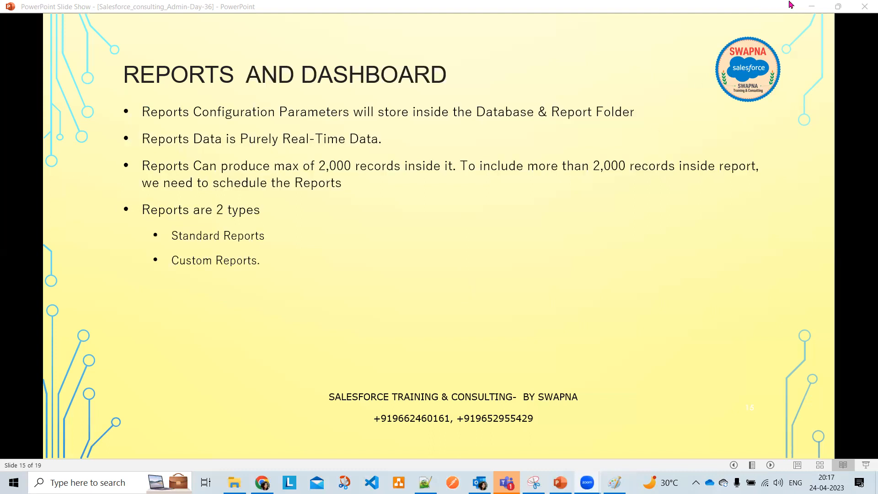
{"action": "left_click", "coordinate": [816, 9]}
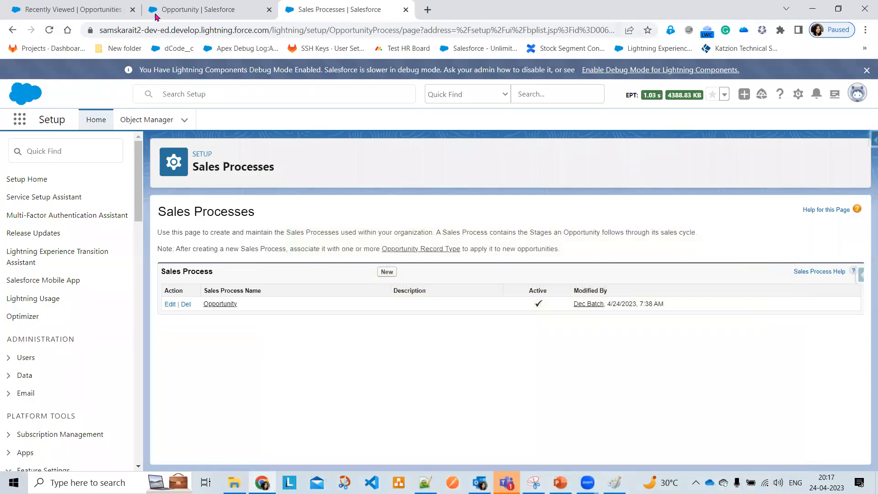
Open the Reports home via More > Reports, then switch to Salesforce Classic from the profile menu
{"action": "left_click", "coordinate": [82, 9]}
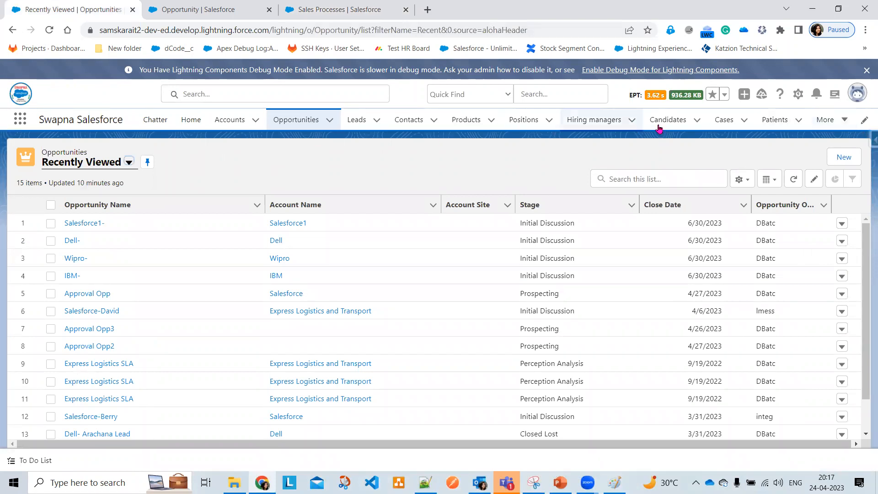
{"action": "left_click", "coordinate": [821, 122]}
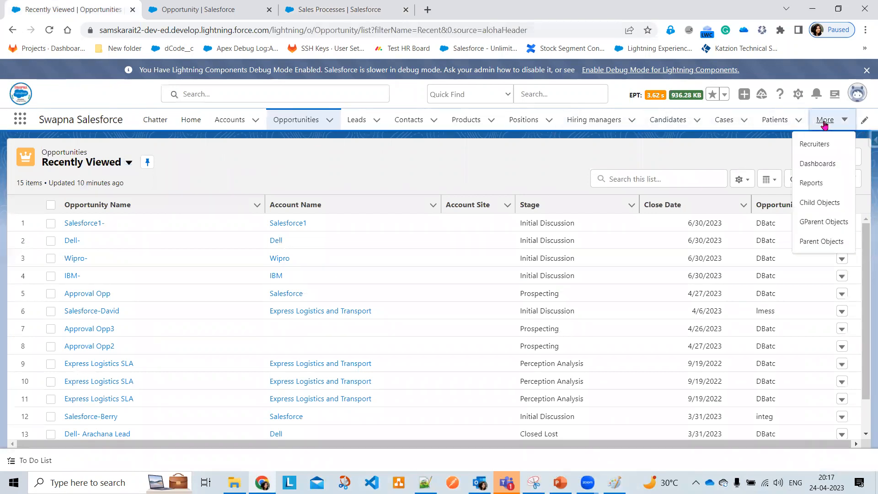
{"action": "left_click", "coordinate": [806, 183]}
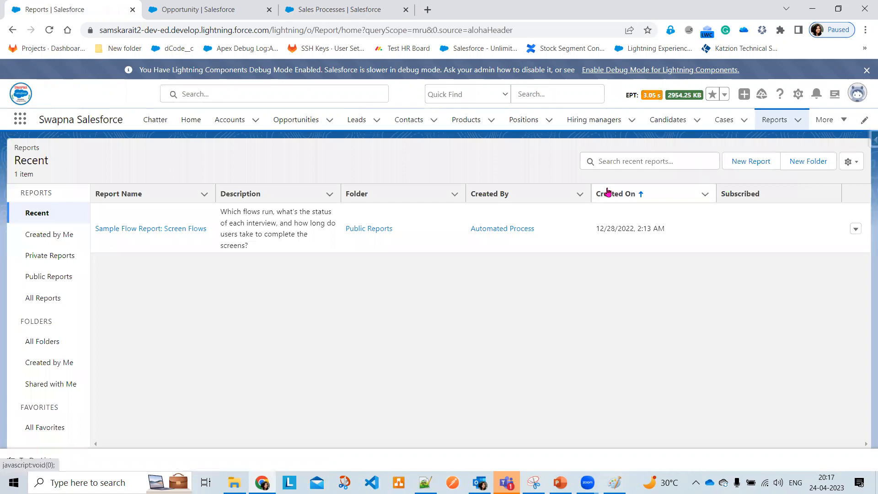
{"action": "left_click", "coordinate": [855, 98]}
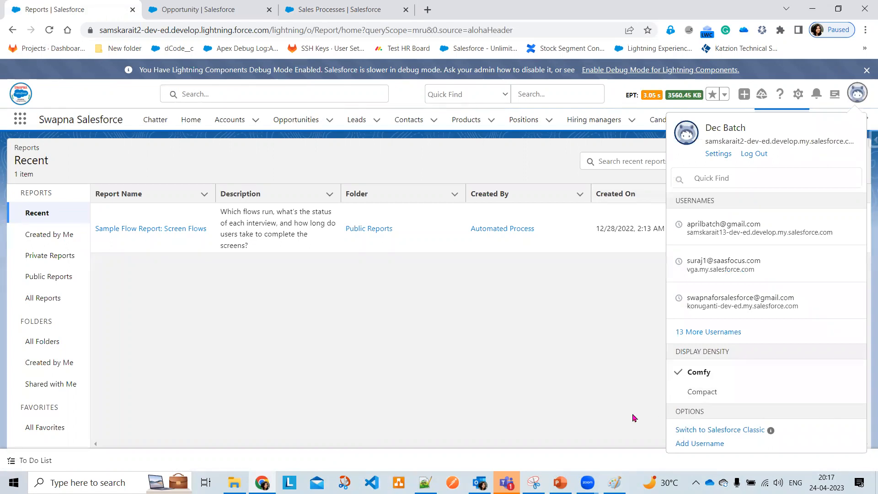
{"action": "left_click", "coordinate": [708, 428]}
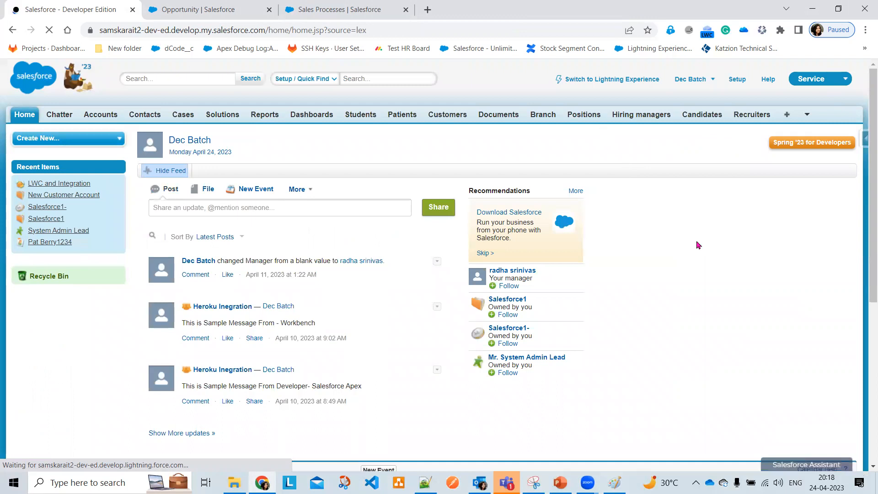
Open Reports from the All Tabs page, then cancel the records-per-page prompt and decline the tour
{"action": "left_click", "coordinate": [806, 115]}
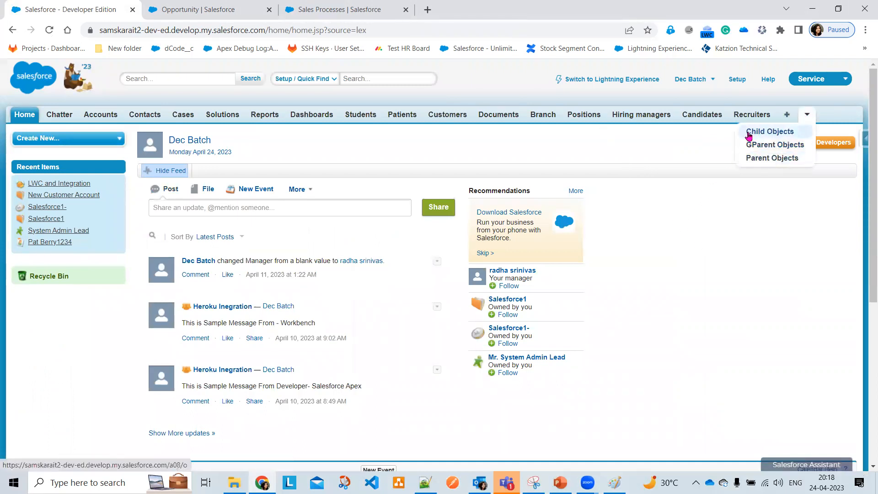
{"action": "left_click", "coordinate": [791, 115]}
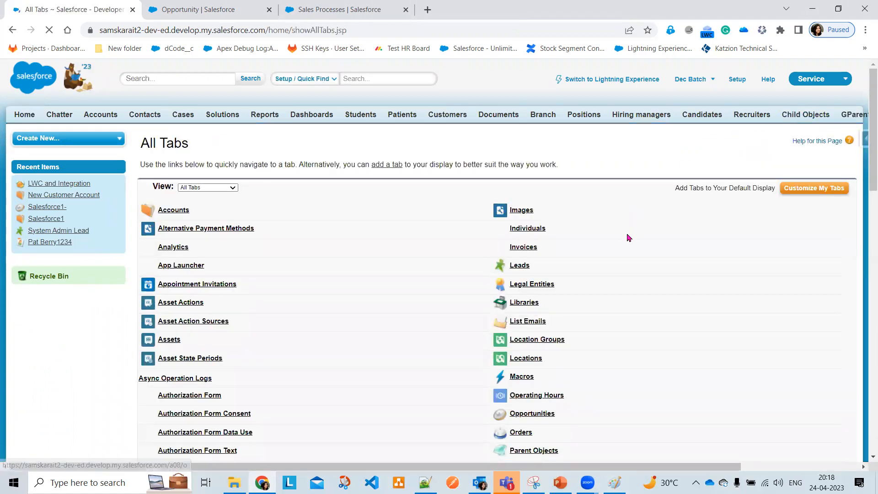
{"action": "scroll", "coordinate": [608, 310], "scroll_direction": "down", "scroll_amount": 6}
{"action": "scroll", "coordinate": [587, 370], "scroll_direction": "down", "scroll_amount": 5}
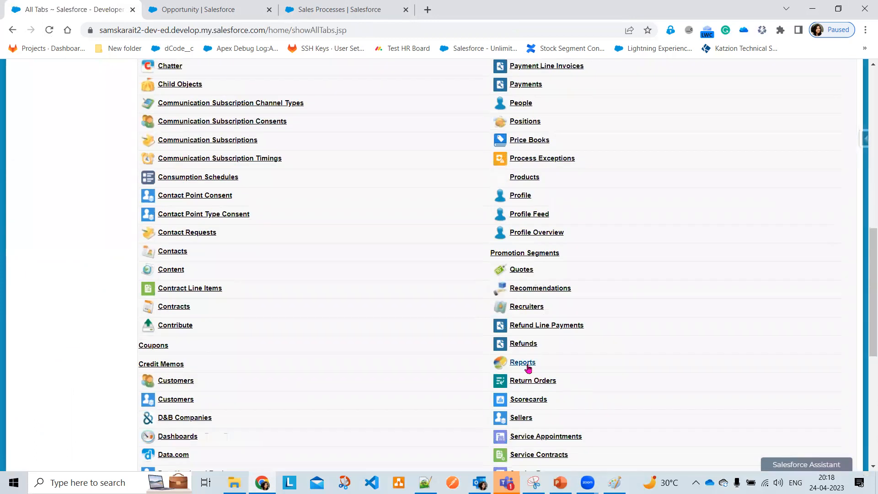
{"action": "left_click", "coordinate": [528, 365]}
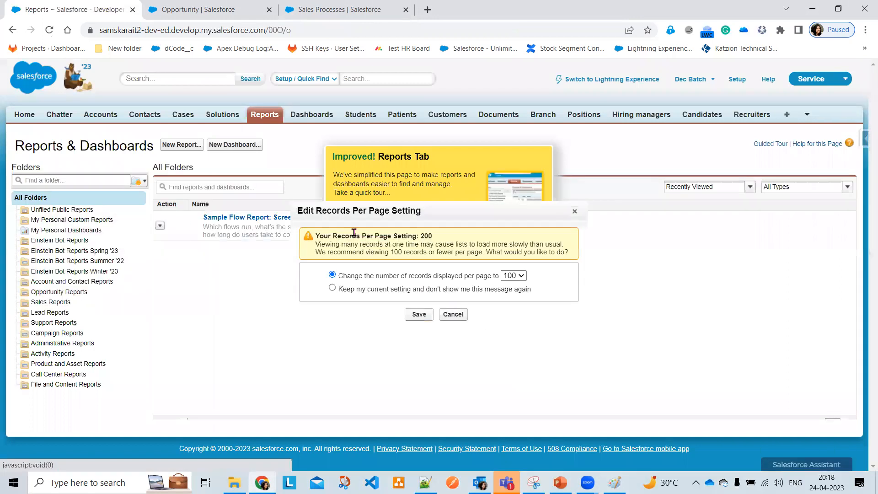
{"action": "left_click", "coordinate": [453, 315]}
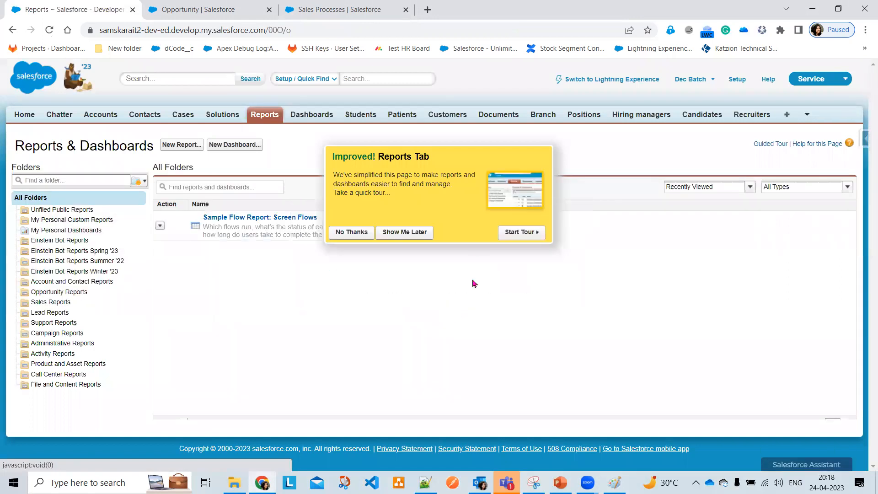
{"action": "left_click", "coordinate": [350, 234]}
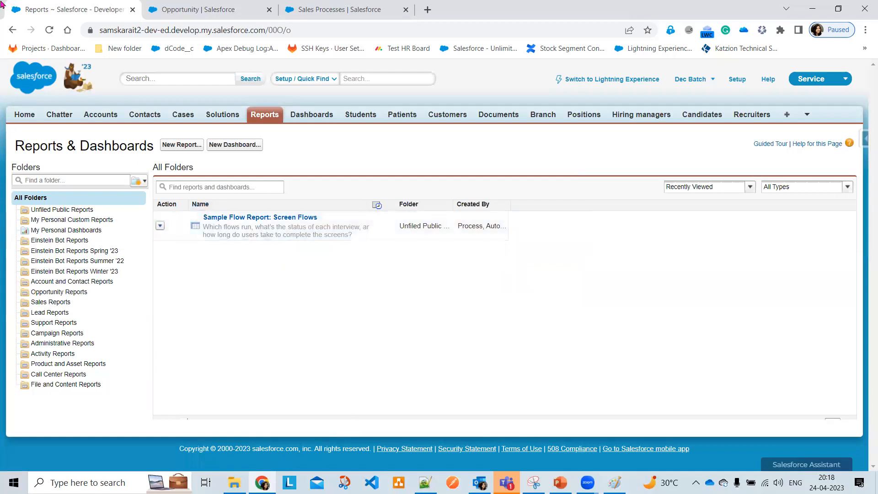
{"action": "left_click", "coordinate": [405, 426]}
{"action": "mouse_move", "coordinate": [6, 159]}
{"action": "left_mouse_down"}
{"action": "mouse_move", "coordinate": [144, 163]}
{"action": "mouse_move", "coordinate": [147, 370]}
{"action": "mouse_move", "coordinate": [112, 406]}
{"action": "mouse_move", "coordinate": [46, 409]}
{"action": "mouse_move", "coordinate": [6, 325]}
{"action": "mouse_move", "coordinate": [27, 157]}
{"action": "left_mouse_up"}
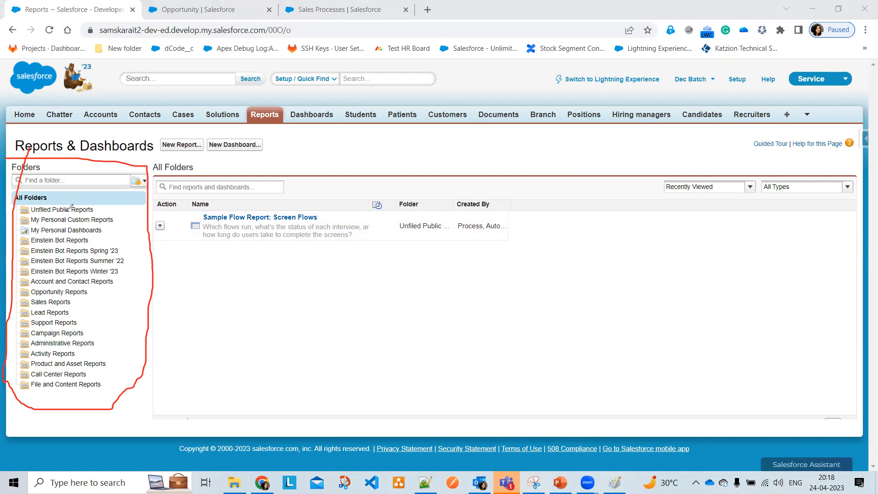
{"action": "left_click_drag", "start_coordinate": [103, 205], "coordinate": [144, 204]}
{"action": "left_click_drag", "start_coordinate": [128, 232], "coordinate": [129, 374]}
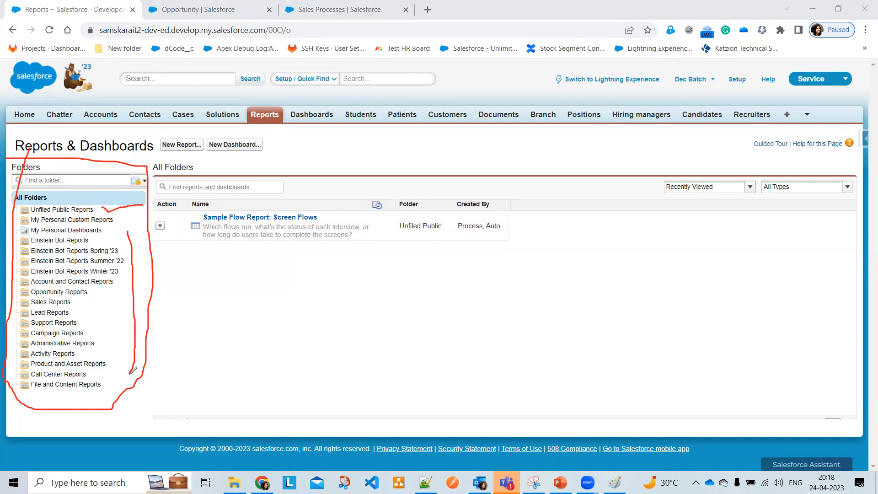
{"action": "left_click_drag", "start_coordinate": [123, 236], "coordinate": [134, 236]}
{"action": "mouse_move", "coordinate": [119, 374]}
{"action": "left_mouse_down"}
{"action": "mouse_move", "coordinate": [124, 384]}
{"action": "mouse_move", "coordinate": [145, 370]}
{"action": "left_mouse_up"}
{"action": "left_click", "coordinate": [647, 31]}
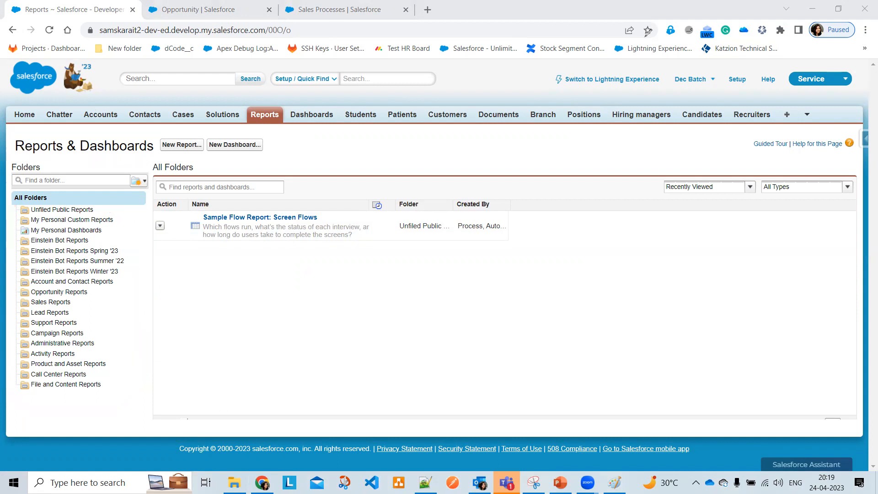
Create the report folder 'CIS Customer Folder' with unique name CIS_Customer_Folder and save it
{"action": "left_click", "coordinate": [142, 183]}
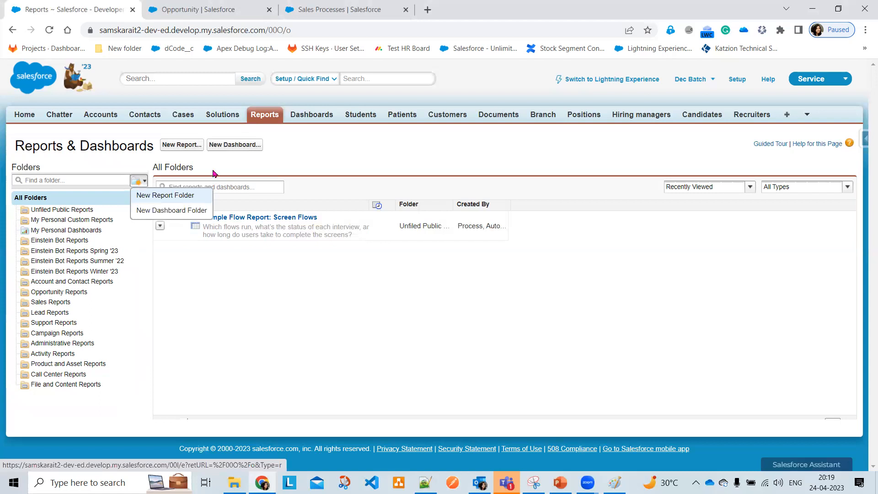
{"action": "left_click", "coordinate": [199, 197]}
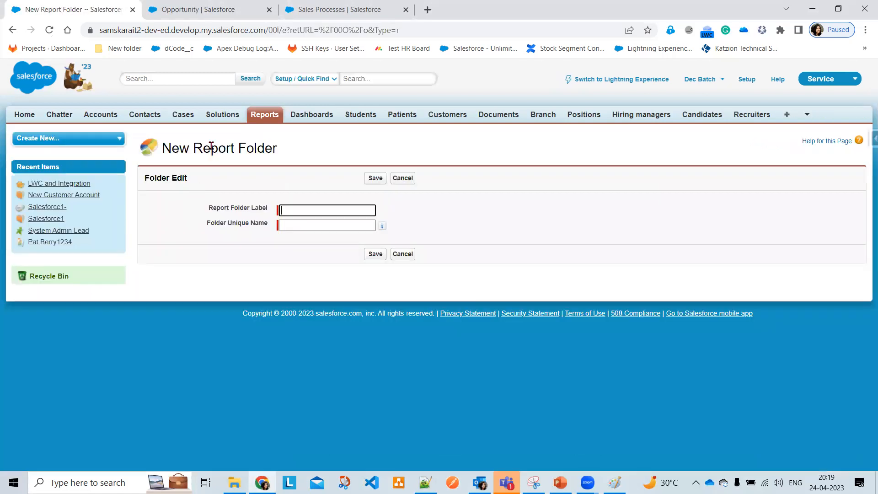
{"action": "left_click", "coordinate": [295, 208]}
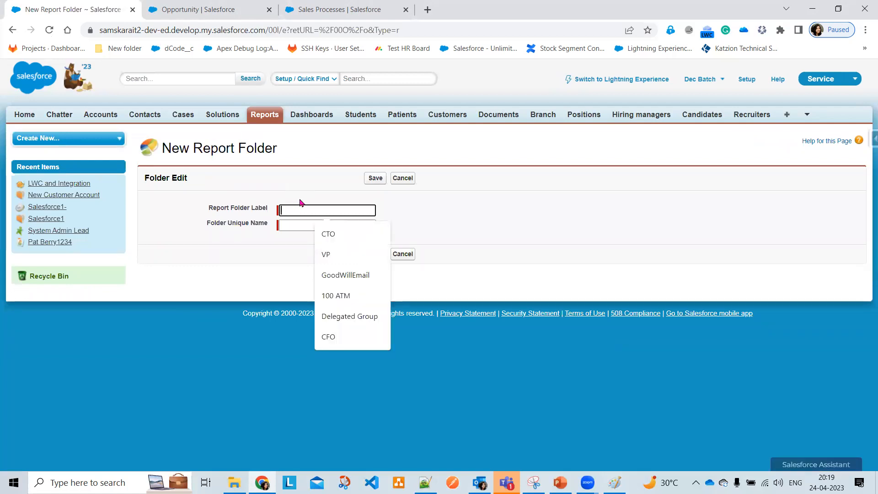
{"action": "type", "text": "CIS"}
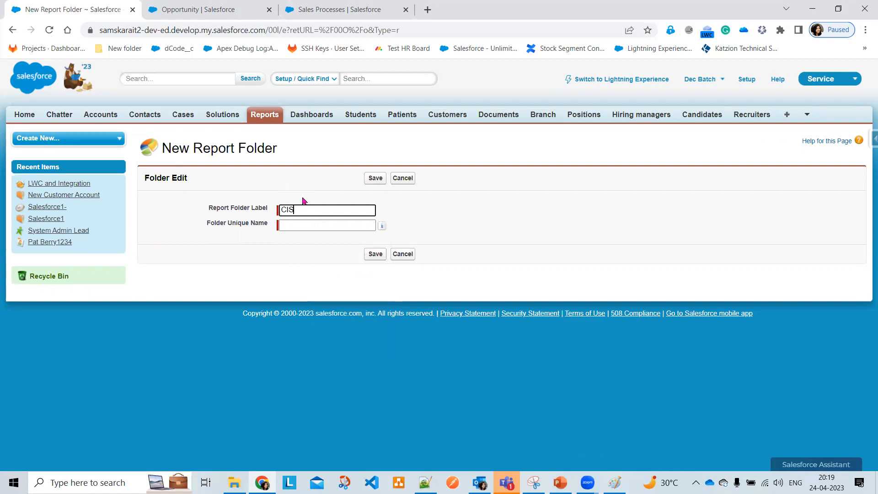
{"action": "type", "text": " Customer Folder"}
{"action": "key", "text": "Tab"}
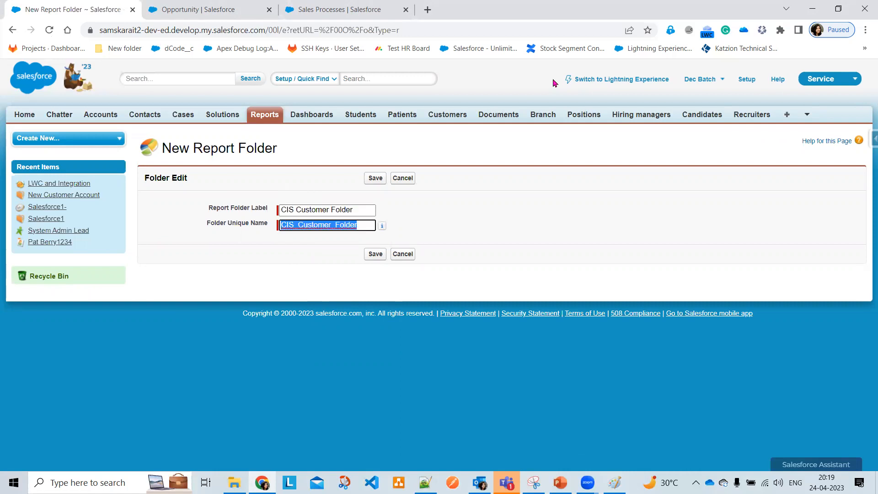
{"action": "left_click", "coordinate": [376, 179]}
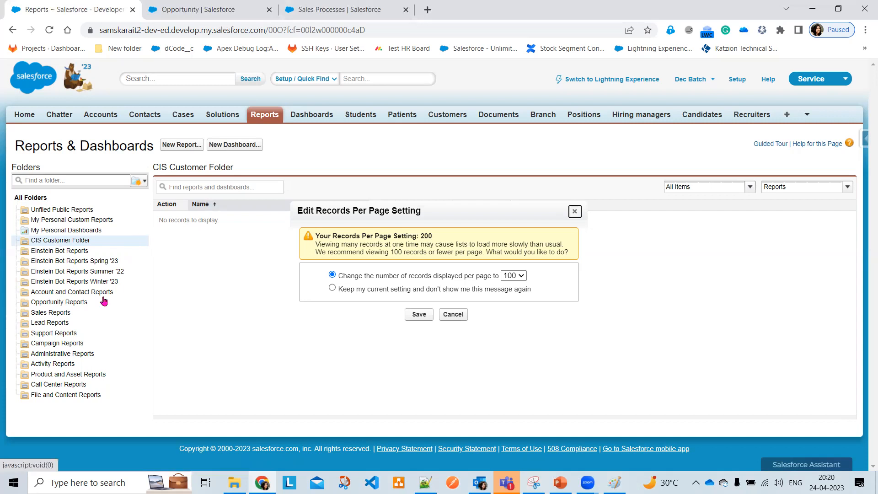
Close the records-per-page prompt, open Unfiled Public Reports and view the Sample Flow Report's actions
{"action": "left_click", "coordinate": [572, 211]}
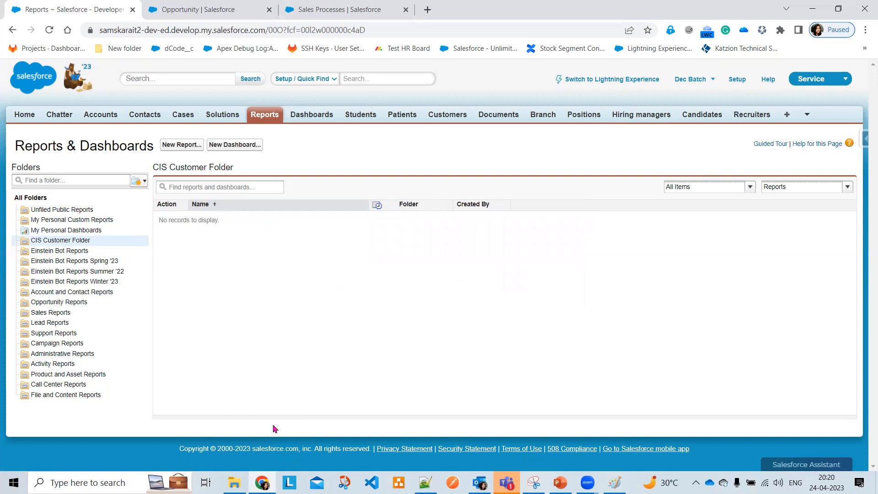
{"action": "left_click_drag", "start_coordinate": [144, 154], "coordinate": [446, 161]}
{"action": "mouse_move", "coordinate": [797, 162]}
{"action": "left_mouse_down"}
{"action": "mouse_move", "coordinate": [849, 166]}
{"action": "mouse_move", "coordinate": [871, 259]}
{"action": "mouse_move", "coordinate": [871, 436]}
{"action": "mouse_move", "coordinate": [808, 454]}
{"action": "mouse_move", "coordinate": [219, 407]}
{"action": "mouse_move", "coordinate": [168, 378]}
{"action": "mouse_move", "coordinate": [149, 235]}
{"action": "left_mouse_up"}
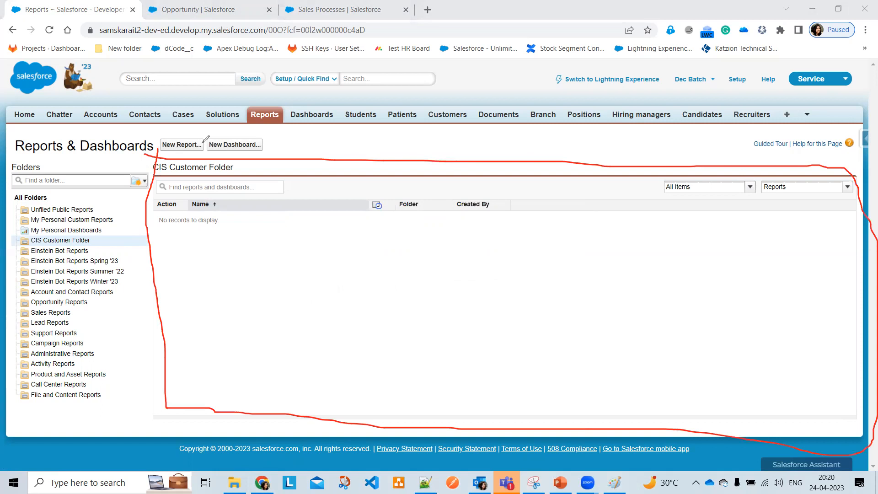
{"action": "left_click", "coordinate": [57, 211]}
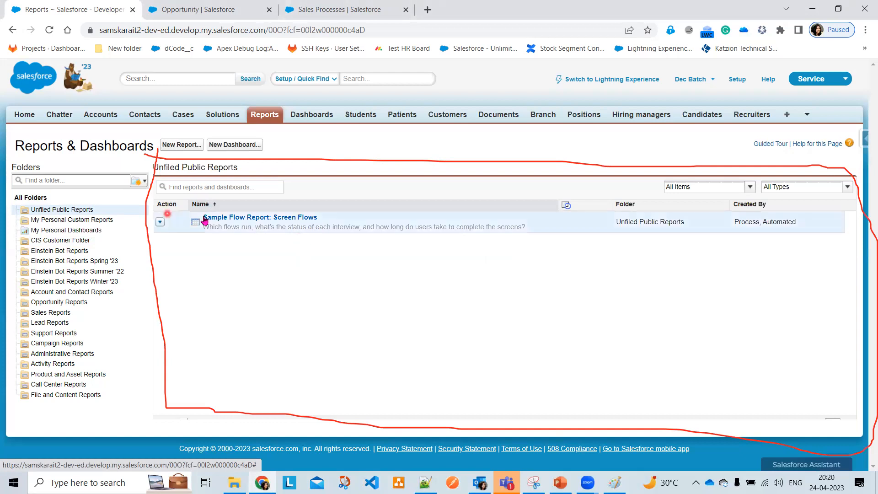
{"action": "left_click", "coordinate": [160, 222]}
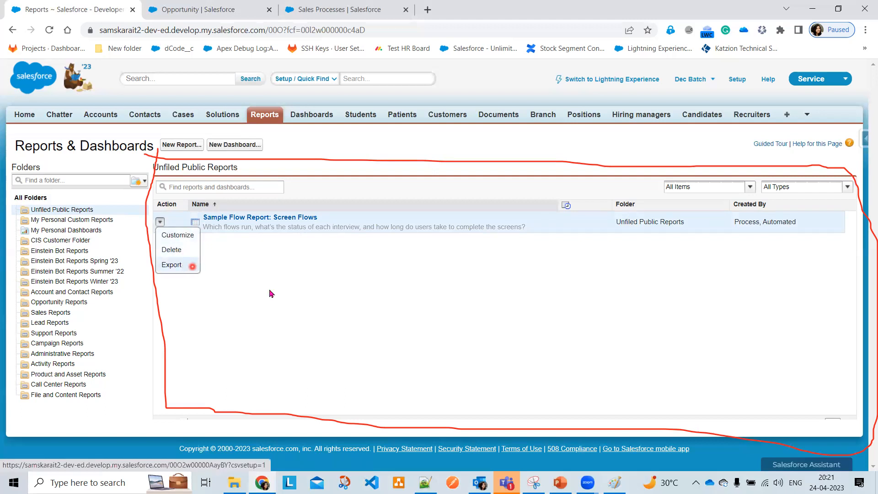
Open CIS Customer Folder and show its Pin to top, Share, Edit and Delete actions
{"action": "left_click", "coordinate": [116, 242]}
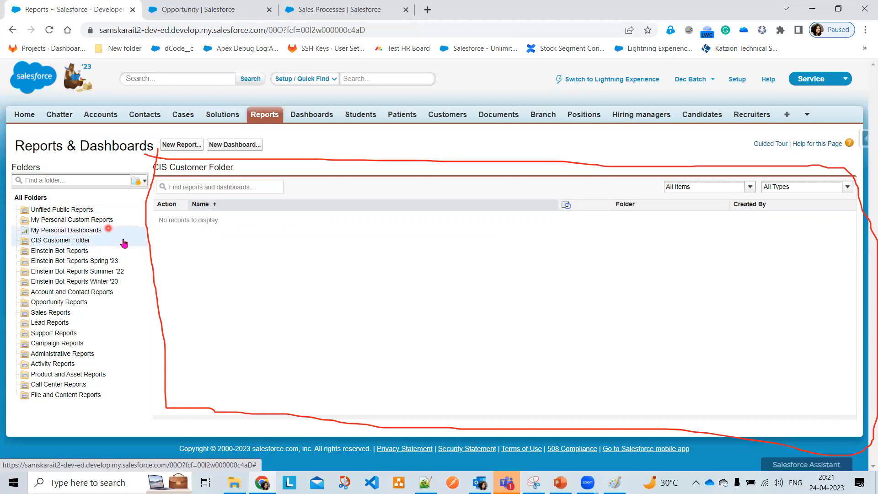
{"action": "left_click", "coordinate": [142, 242]}
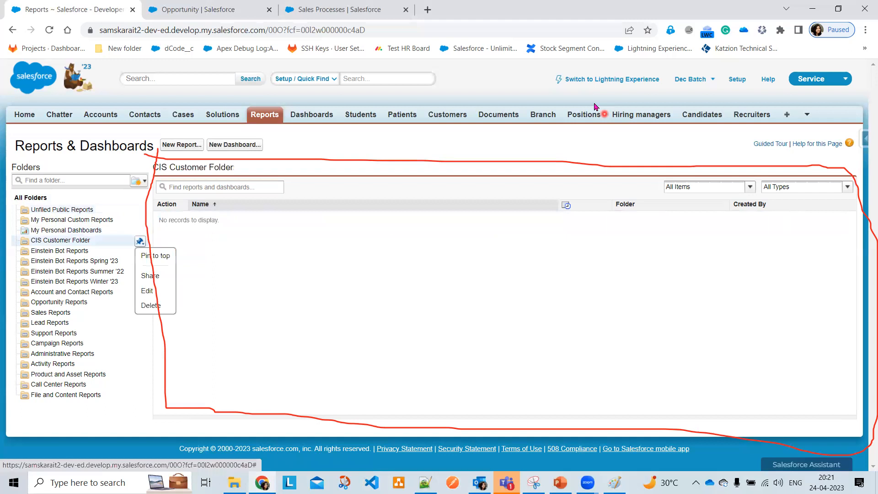
{"action": "key", "text": "Escape"}
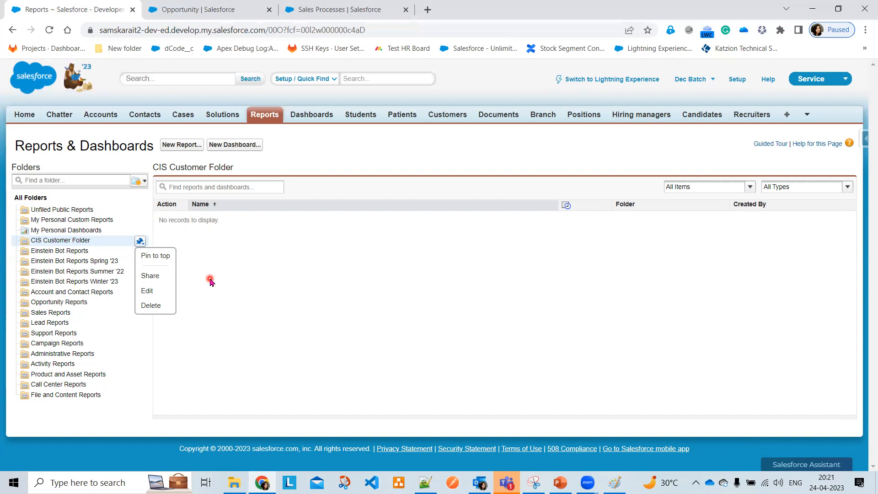
{"action": "left_click", "coordinate": [168, 275]}
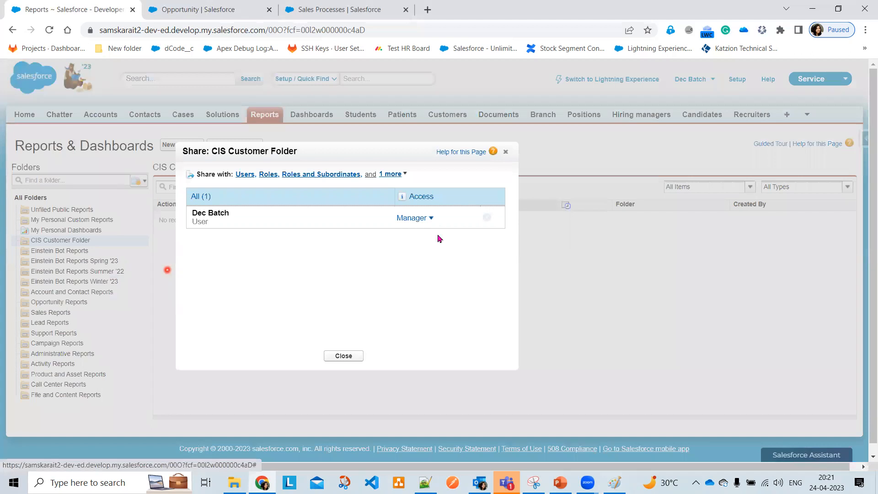
{"action": "left_click", "coordinate": [430, 218]}
{"action": "left_click", "coordinate": [257, 231]}
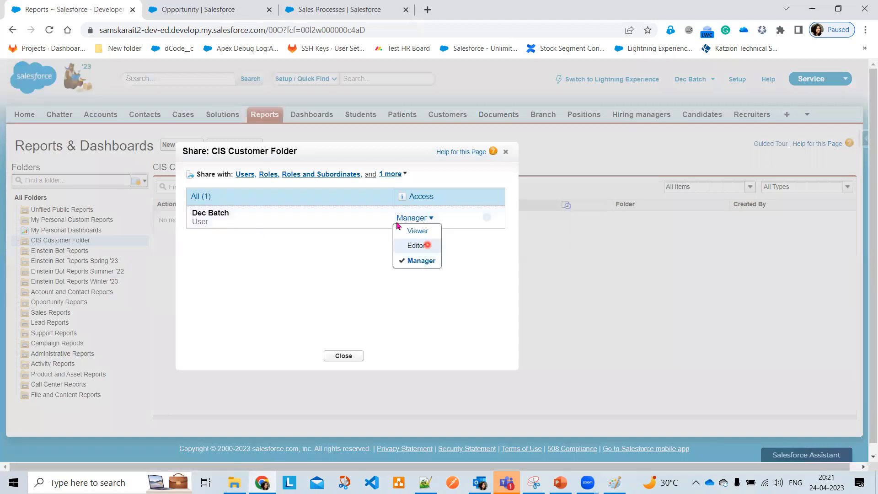
{"action": "left_click", "coordinate": [506, 152]}
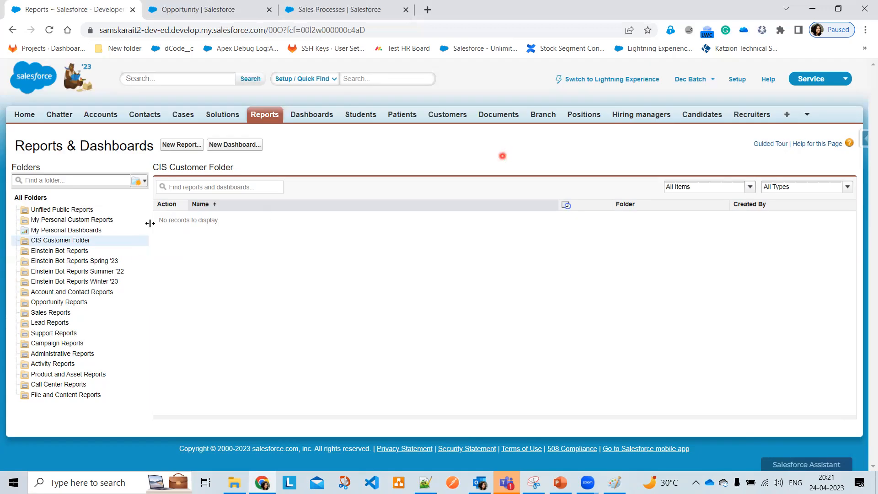
{"action": "left_click", "coordinate": [141, 242]}
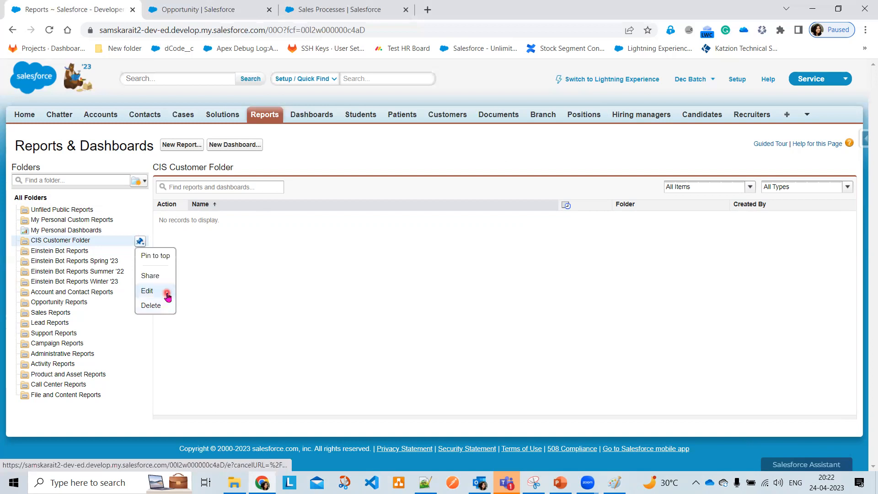
Dismiss the folder actions list and switch back to Lightning Experience
{"action": "left_click", "coordinate": [314, 292]}
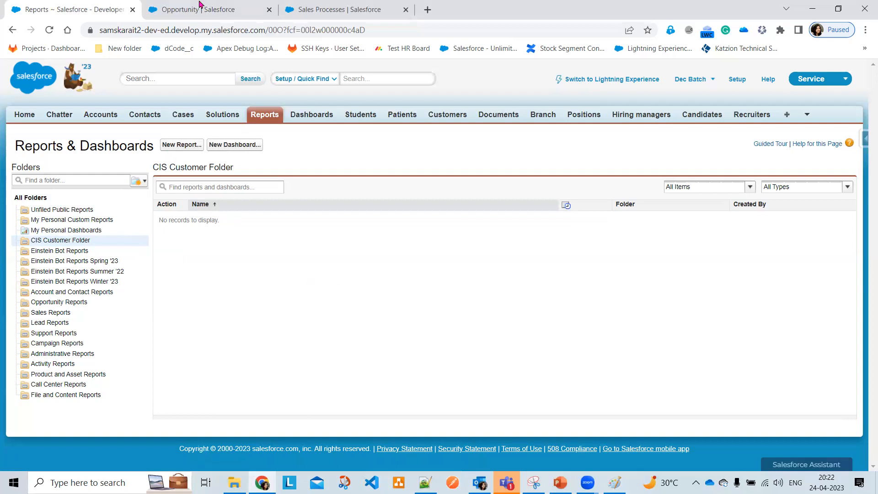
{"action": "mouse_move", "coordinate": [150, 130]}
{"action": "left_mouse_down"}
{"action": "mouse_move", "coordinate": [257, 138]}
{"action": "mouse_move", "coordinate": [140, 154]}
{"action": "mouse_move", "coordinate": [152, 131]}
{"action": "left_mouse_up"}
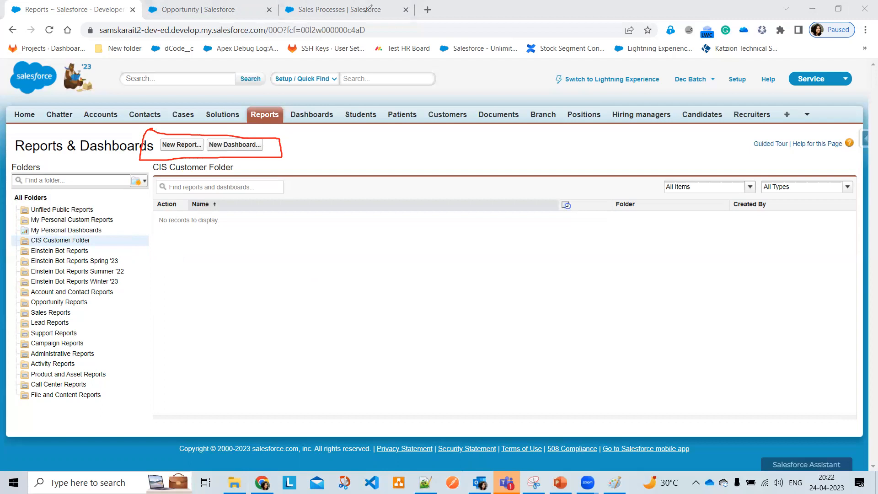
{"action": "left_click", "coordinate": [571, 96]}
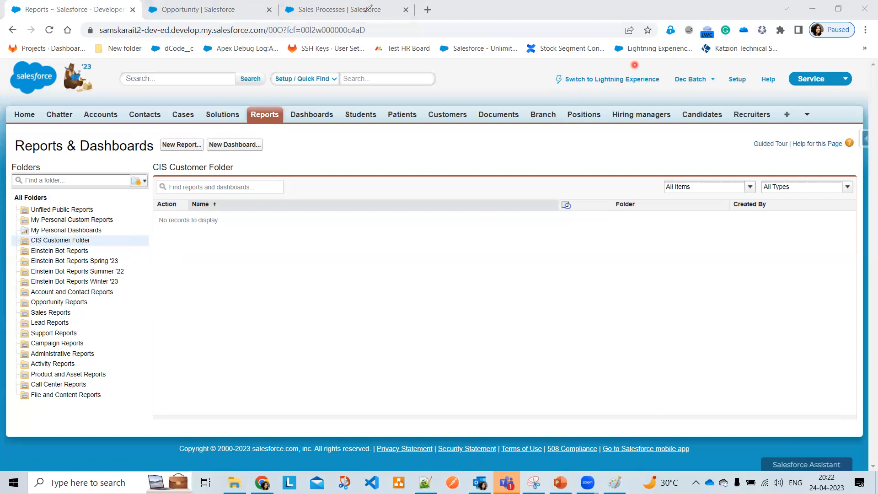
{"action": "left_click", "coordinate": [602, 83]}
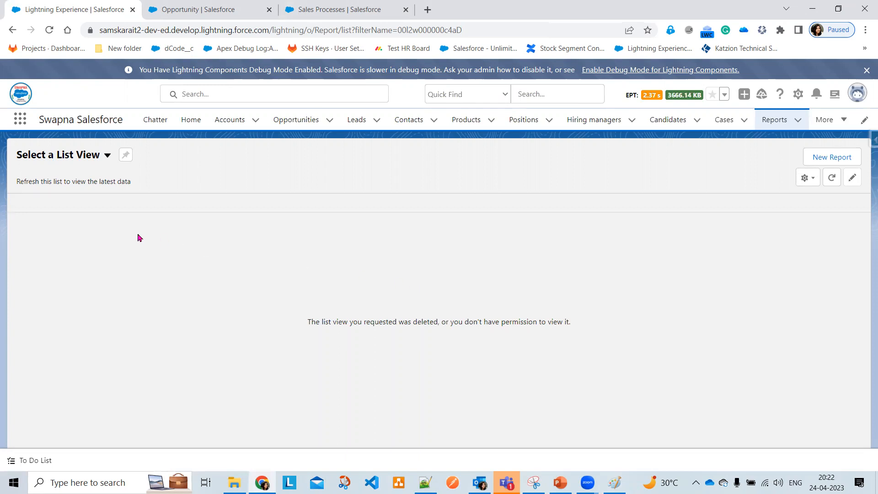
Go to the Reports home and list All Reports, showing Sample Flow Report: Screen Flows
{"action": "left_click", "coordinate": [107, 157]}
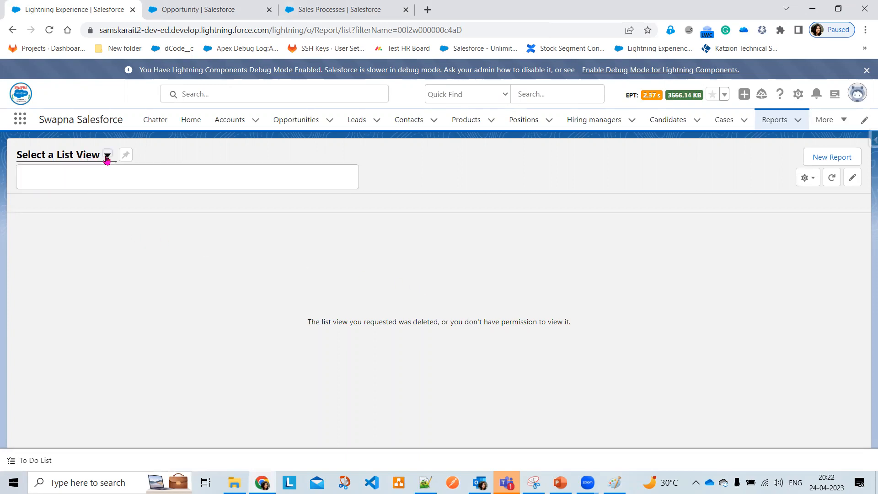
{"action": "left_click", "coordinate": [771, 122]}
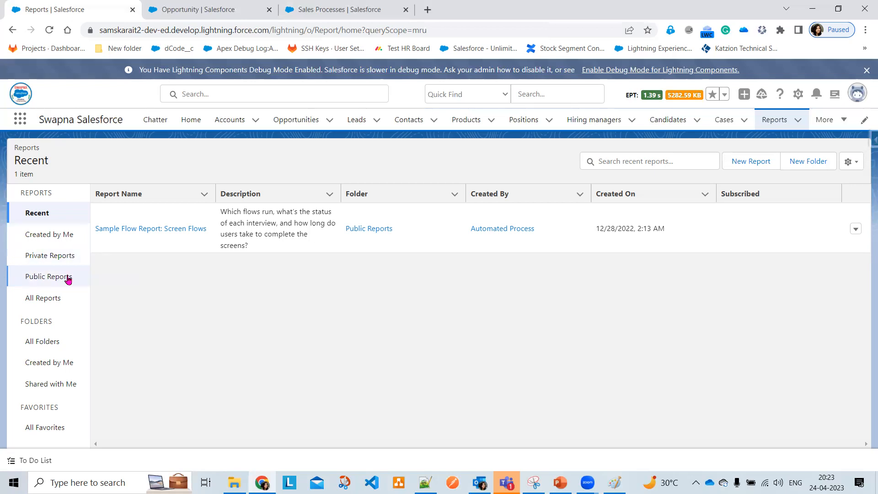
{"action": "left_click", "coordinate": [68, 301]}
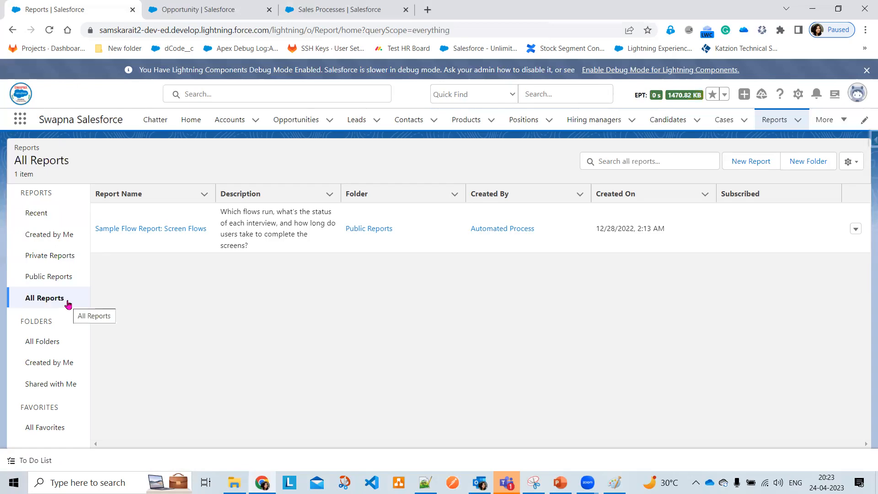
Open All Folders, check that CIS Customer Folder is empty, then open Einstein Bot Reports
{"action": "left_click", "coordinate": [52, 350]}
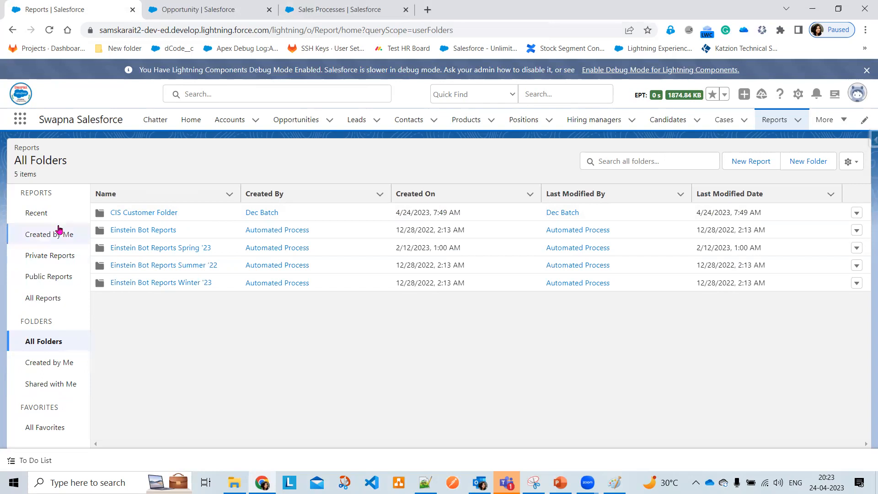
{"action": "left_click", "coordinate": [158, 213]}
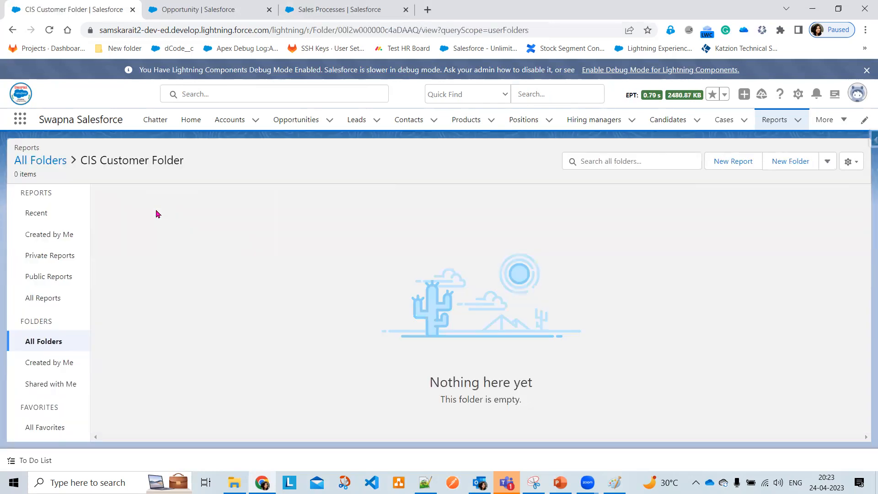
{"action": "left_click", "coordinate": [64, 342]}
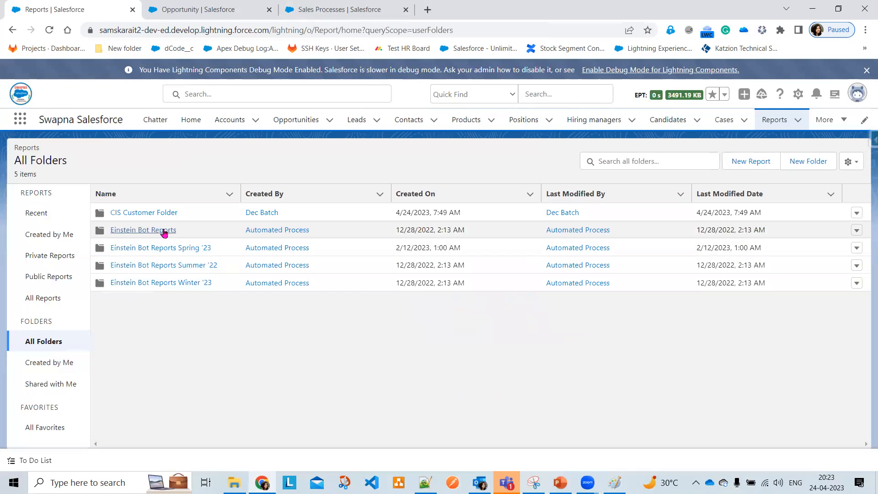
{"action": "left_click", "coordinate": [164, 231]}
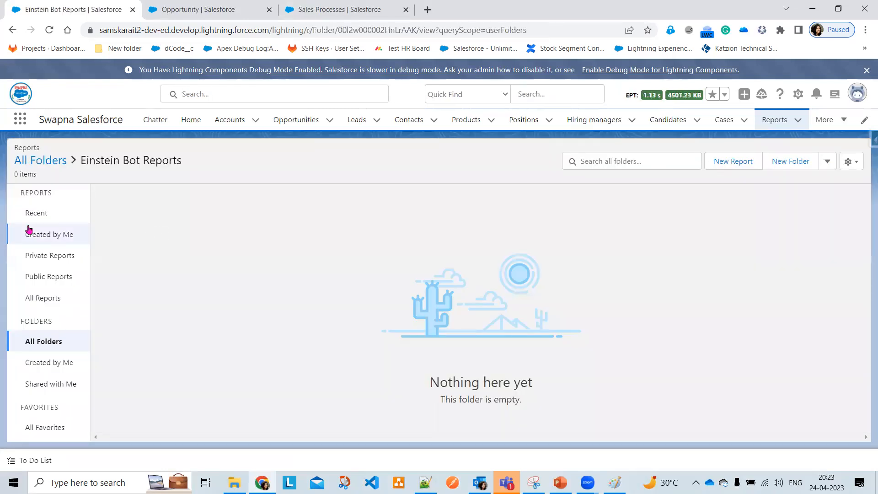
View Created by Me and Private Reports, then Recent sorted by Folder, and show Sample Flow report actions
{"action": "left_click", "coordinate": [49, 237]}
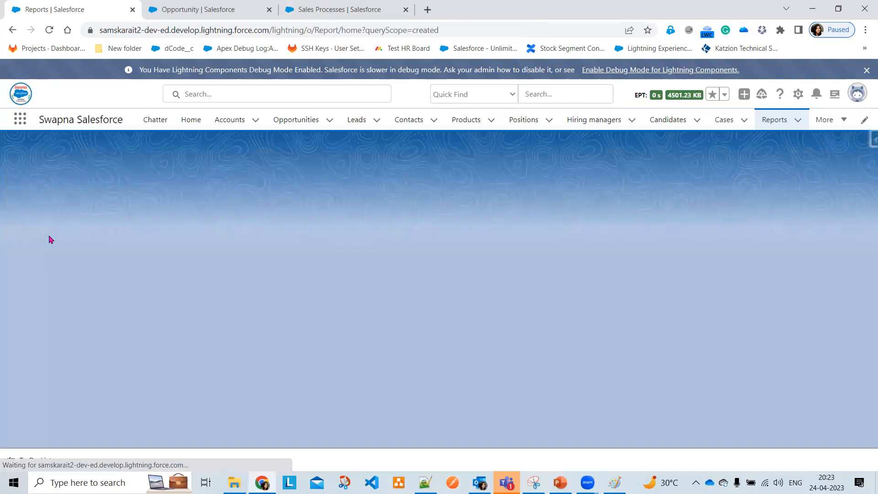
{"action": "left_click", "coordinate": [46, 251]}
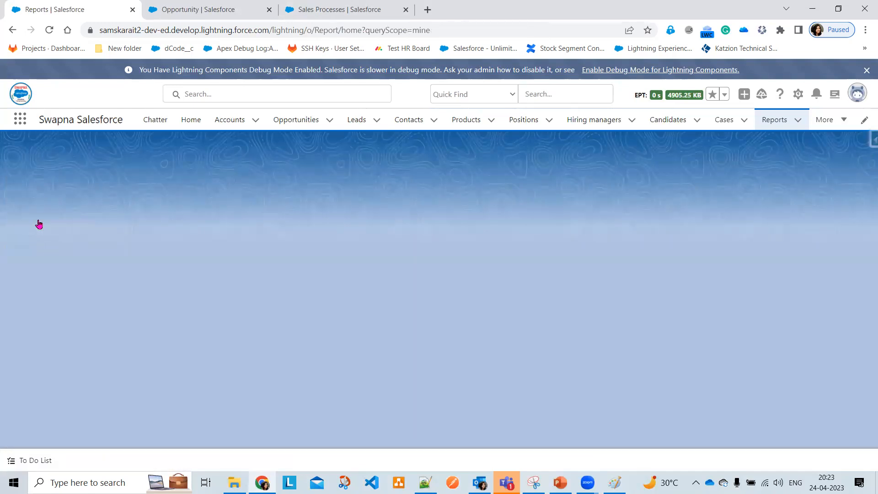
{"action": "left_click", "coordinate": [37, 216]}
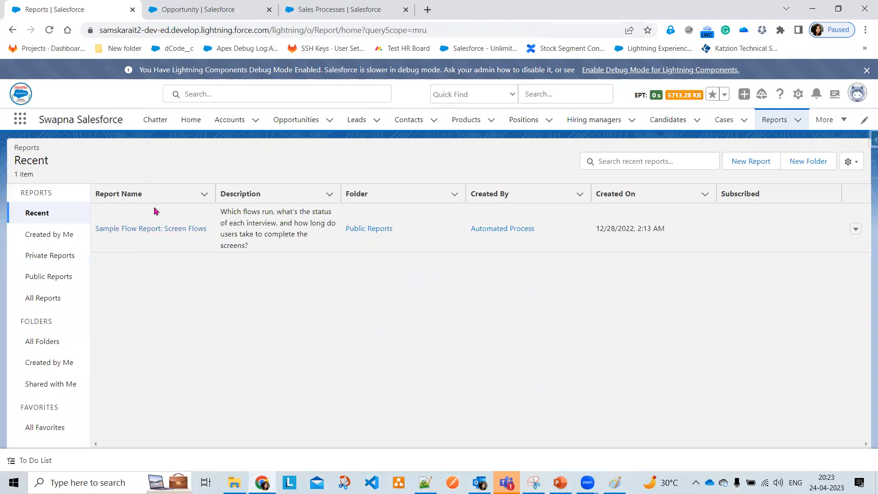
{"action": "left_click", "coordinate": [389, 194]}
{"action": "left_click", "coordinate": [854, 230]}
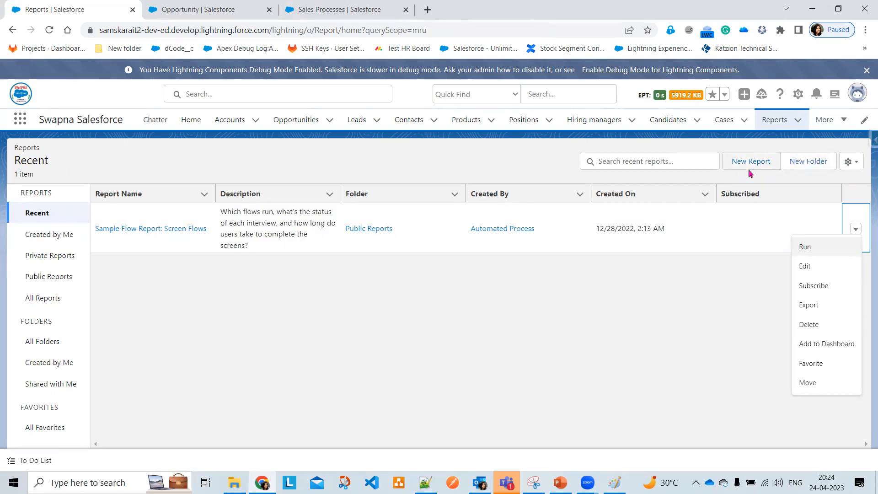
Add Report Last Run Date as a visible column in the Recent list, then reset column widths
{"action": "left_click", "coordinate": [854, 163]}
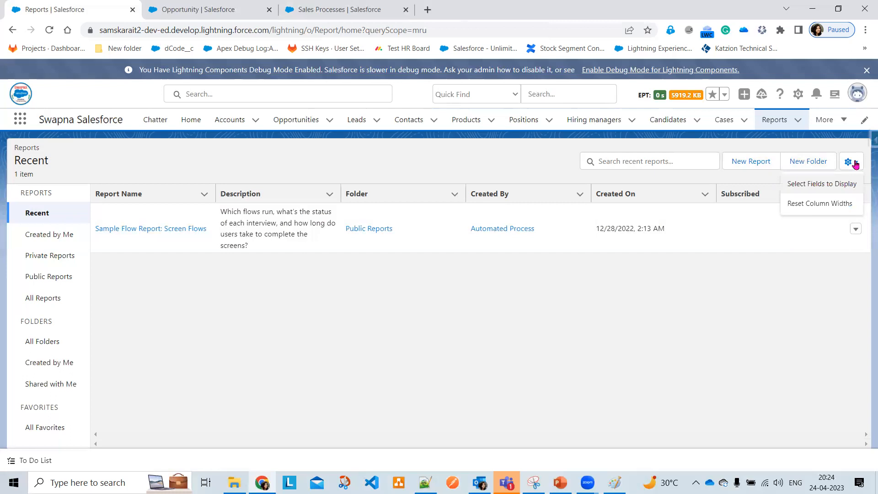
{"action": "left_click", "coordinate": [810, 185]}
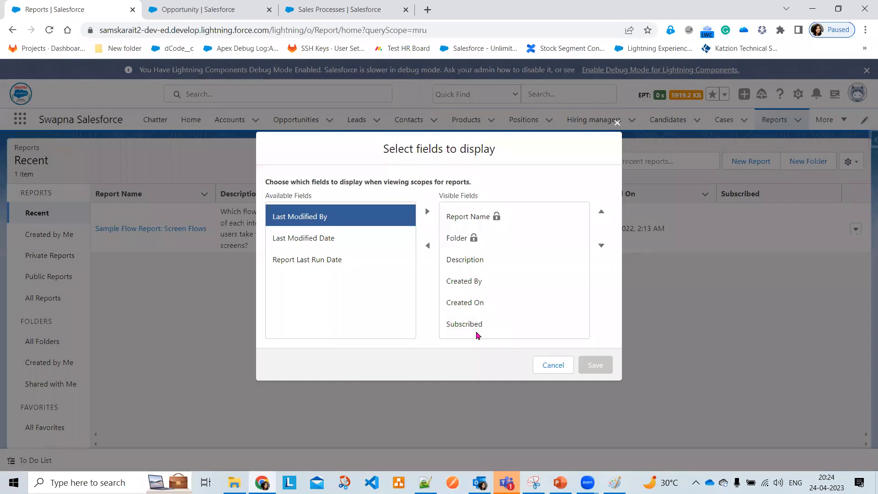
{"action": "left_click", "coordinate": [331, 265]}
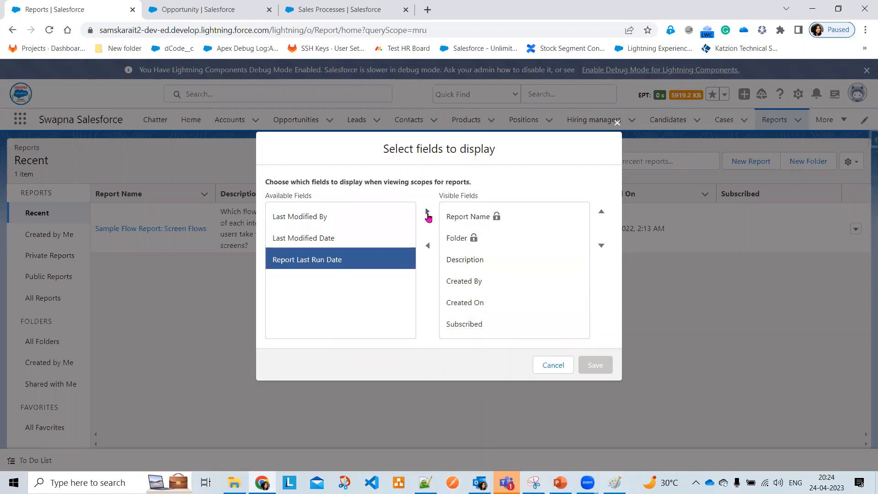
{"action": "left_click", "coordinate": [427, 210]}
{"action": "left_click", "coordinate": [599, 367]}
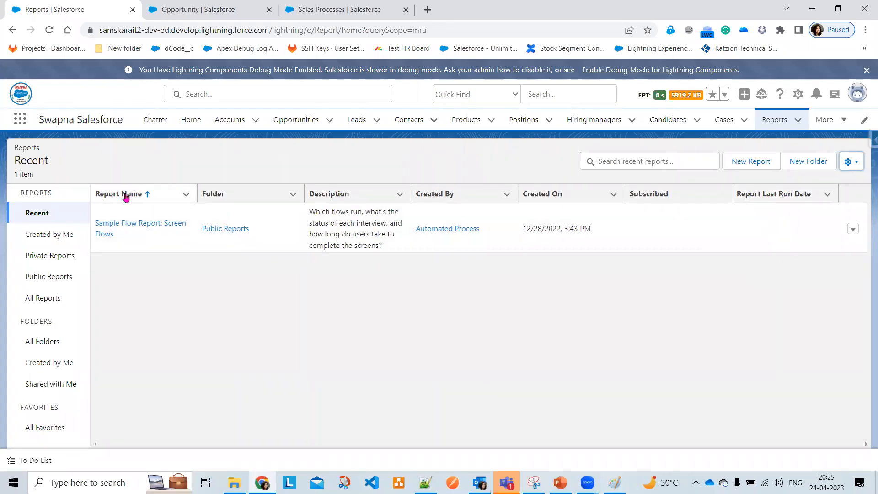
{"action": "left_click", "coordinate": [851, 162]}
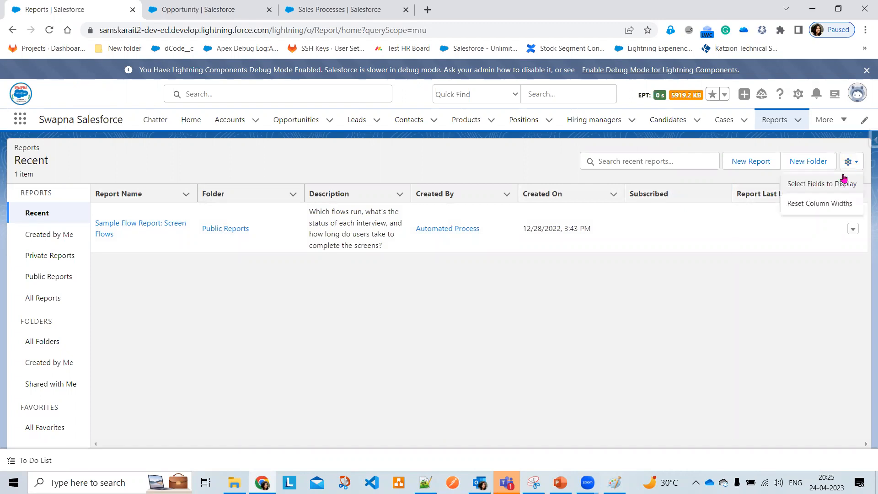
{"action": "left_click", "coordinate": [829, 208]}
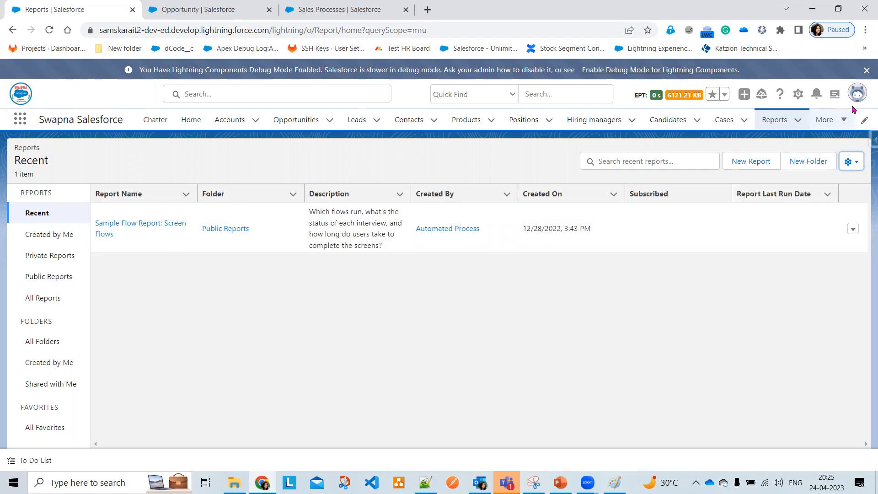
Switch to Salesforce Classic and open the empty CIS Customer Folder under Reports & Dashboards
{"action": "left_click", "coordinate": [857, 92]}
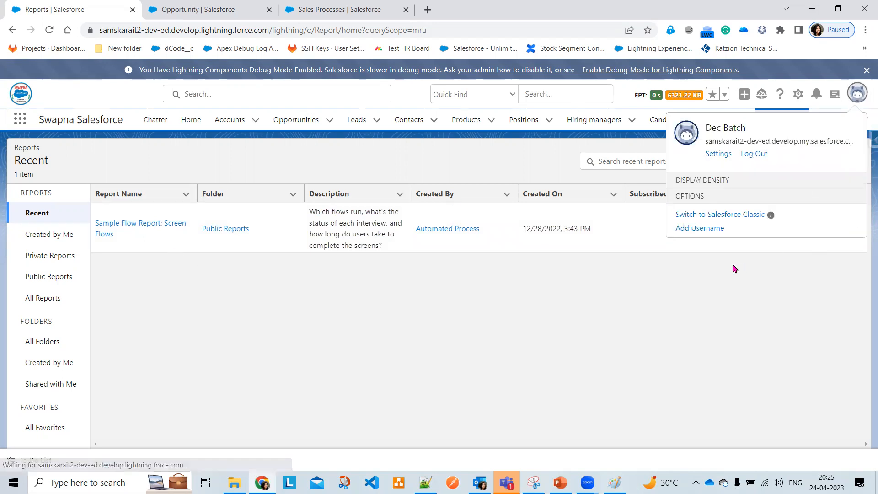
{"action": "left_click", "coordinate": [744, 431]}
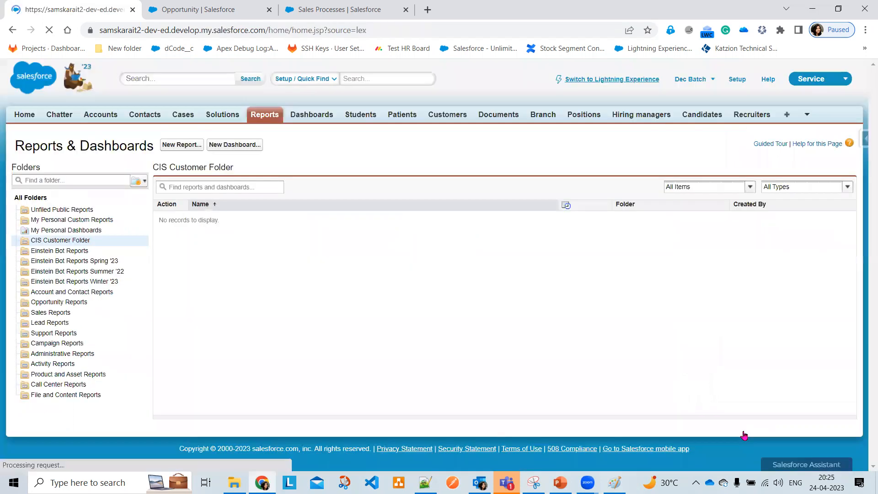
{"action": "left_click", "coordinate": [257, 116]}
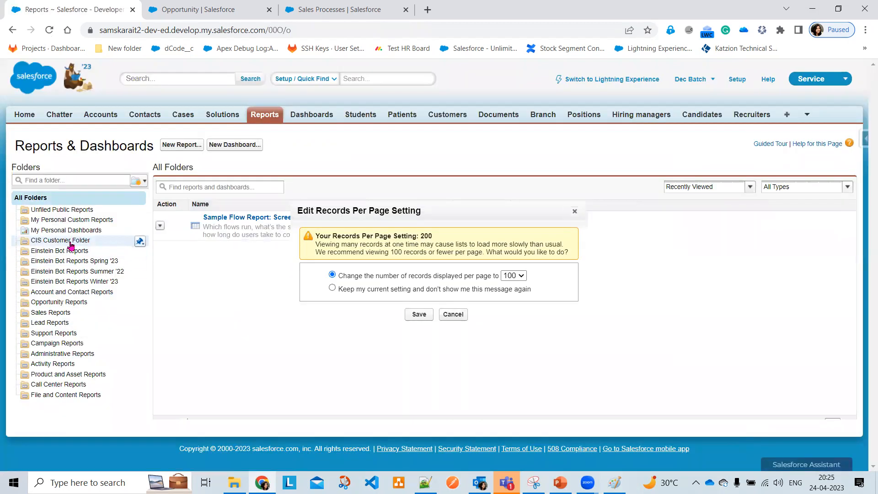
{"action": "left_click", "coordinate": [68, 241]}
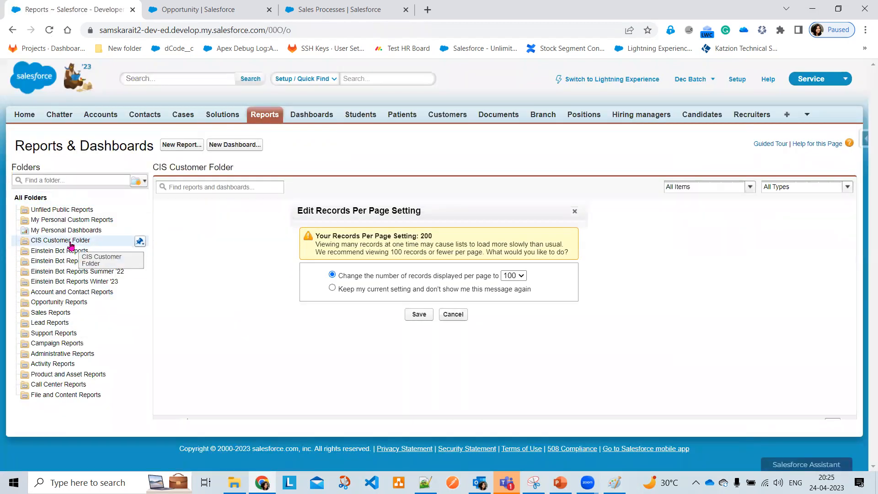
{"action": "left_click", "coordinate": [453, 314]}
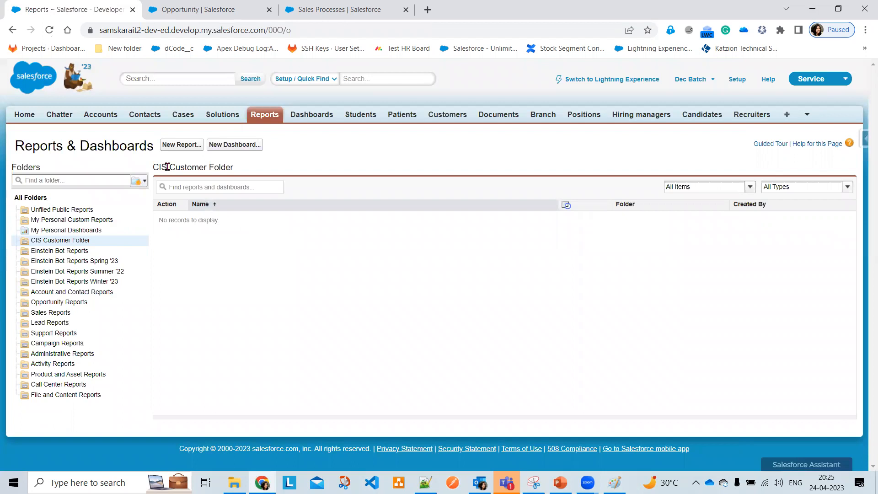
Create a new report using the Accounts type from the Accounts & Contacts group
{"action": "left_click", "coordinate": [182, 148]}
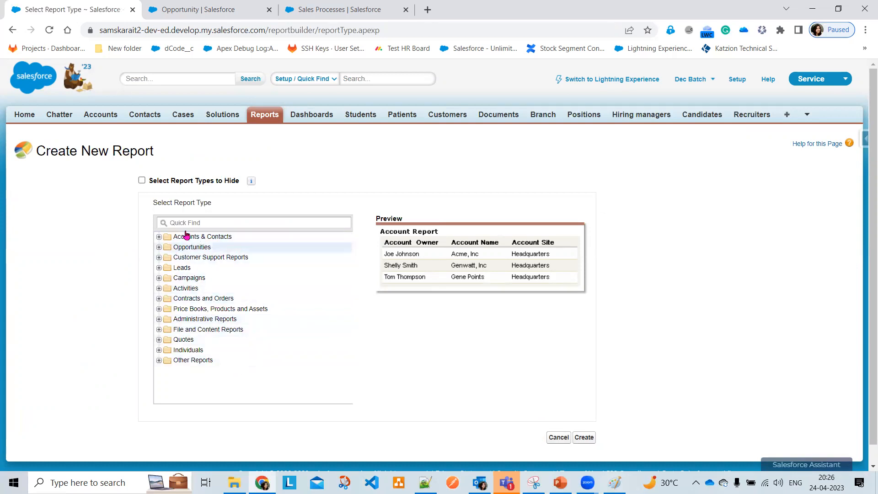
{"action": "left_click", "coordinate": [216, 218]}
{"action": "type", "text": "Posi"}
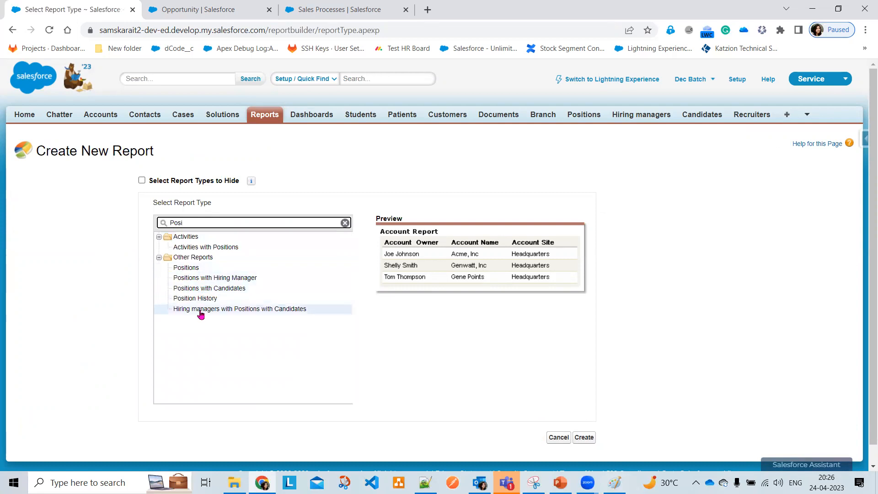
{"action": "left_click_drag", "start_coordinate": [188, 223], "coordinate": [159, 219]}
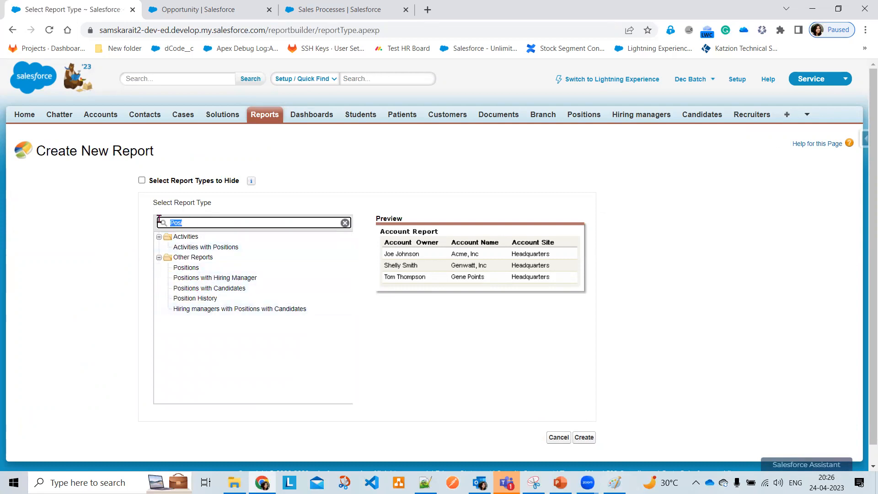
{"action": "type", "text": "cand"}
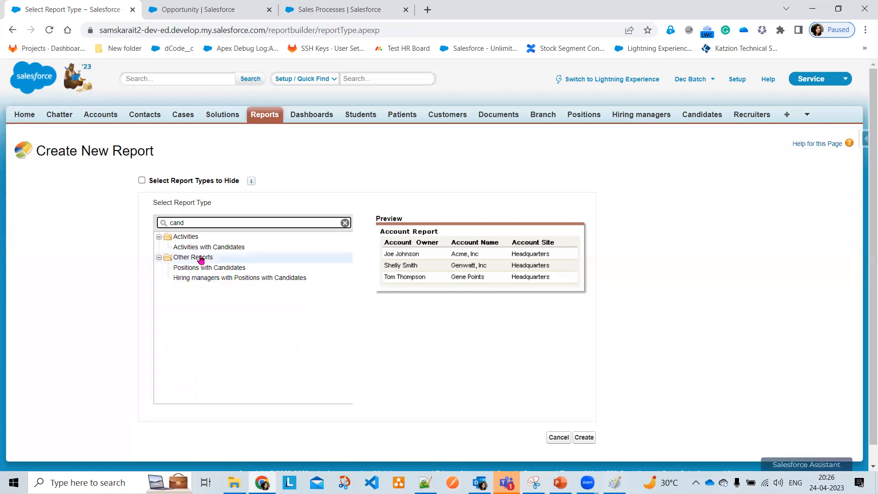
{"action": "left_click", "coordinate": [345, 224]}
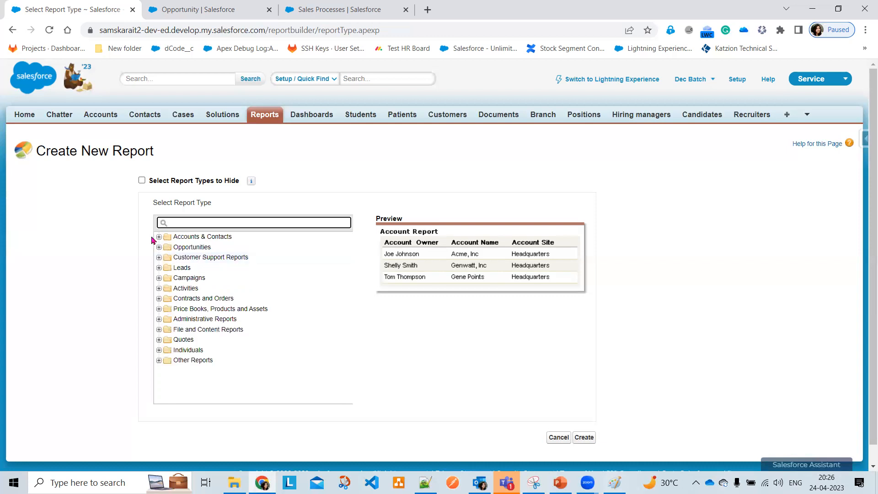
{"action": "left_click", "coordinate": [158, 237]}
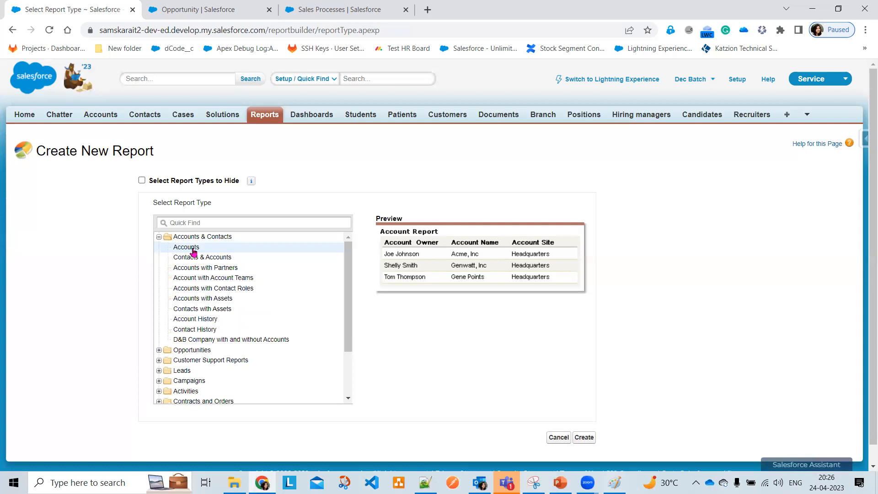
{"action": "scroll", "coordinate": [516, 375], "scroll_direction": "down", "scroll_amount": 1}
{"action": "left_click", "coordinate": [589, 419]}
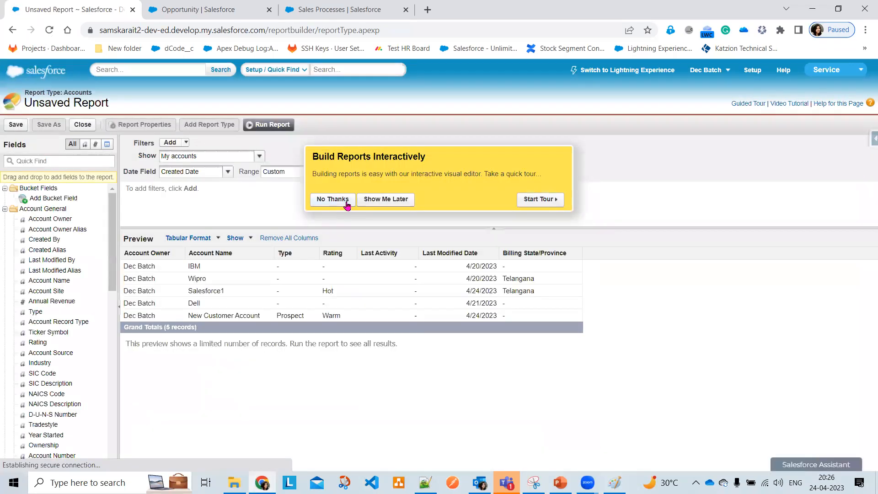
Dismiss the Build Reports Interactively popup and review the Fields pane and five-record preview
{"action": "left_click", "coordinate": [346, 199]}
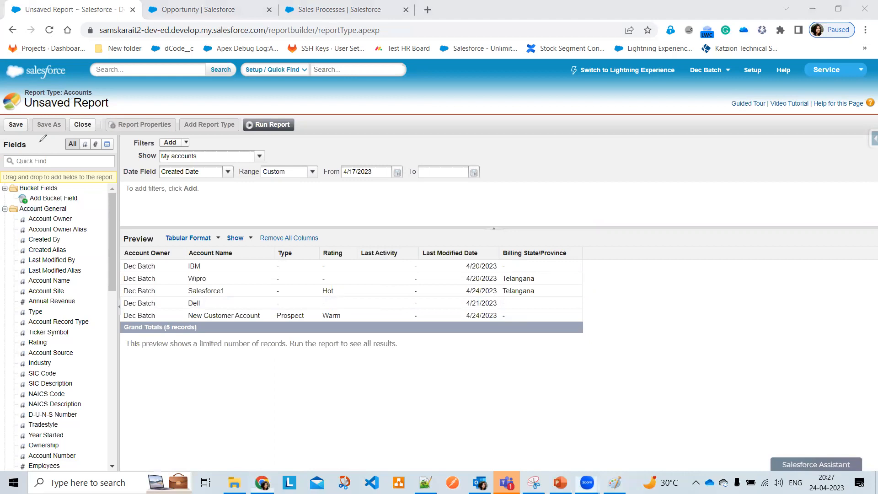
{"action": "left_click_drag", "start_coordinate": [42, 143], "coordinate": [127, 267]}
{"action": "left_click_drag", "start_coordinate": [70, 144], "coordinate": [115, 359]}
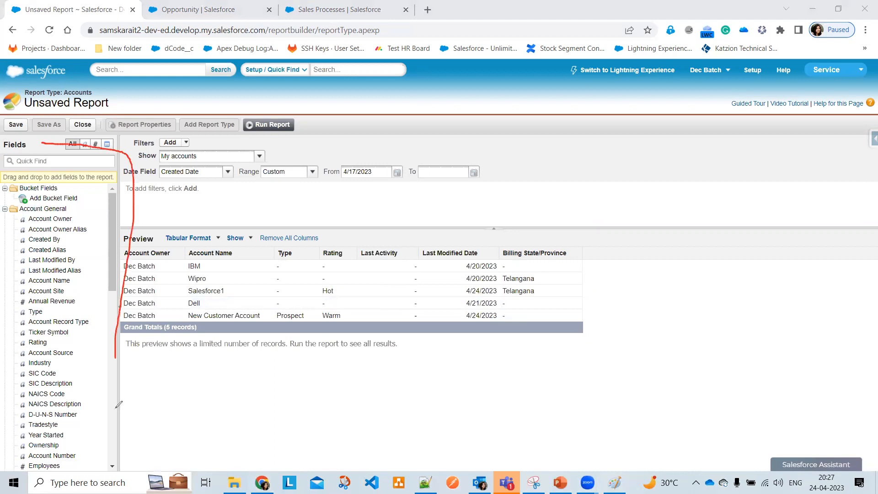
{"action": "mouse_move", "coordinate": [6, 405]}
{"action": "left_mouse_down"}
{"action": "mouse_move", "coordinate": [7, 155]}
{"action": "mouse_move", "coordinate": [53, 156]}
{"action": "left_mouse_up"}
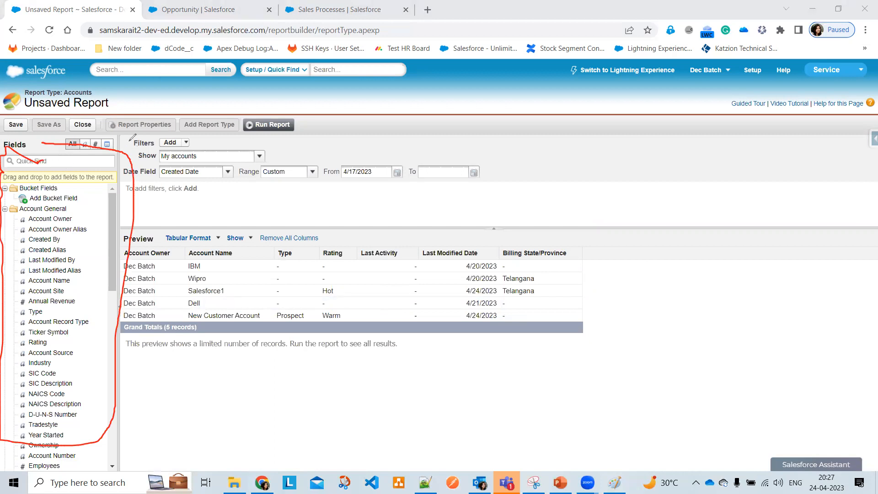
{"action": "left_click_drag", "start_coordinate": [128, 142], "coordinate": [119, 339]}
{"action": "mouse_move", "coordinate": [359, 319]}
{"action": "left_mouse_down"}
{"action": "mouse_move", "coordinate": [505, 326]}
{"action": "mouse_move", "coordinate": [649, 297]}
{"action": "mouse_move", "coordinate": [630, 202]}
{"action": "mouse_move", "coordinate": [402, 111]}
{"action": "mouse_move", "coordinate": [123, 149]}
{"action": "left_mouse_up"}
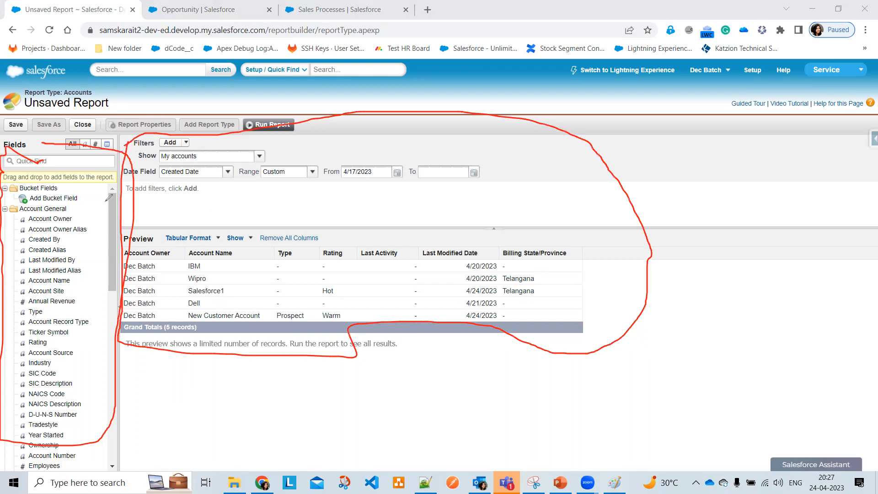
{"action": "left_click_drag", "start_coordinate": [74, 219], "coordinate": [102, 205]}
{"action": "mouse_move", "coordinate": [76, 280]}
{"action": "left_mouse_down"}
{"action": "mouse_move", "coordinate": [99, 278]}
{"action": "mouse_move", "coordinate": [93, 311]}
{"action": "left_mouse_up"}
{"action": "left_click_drag", "start_coordinate": [55, 333], "coordinate": [85, 334]}
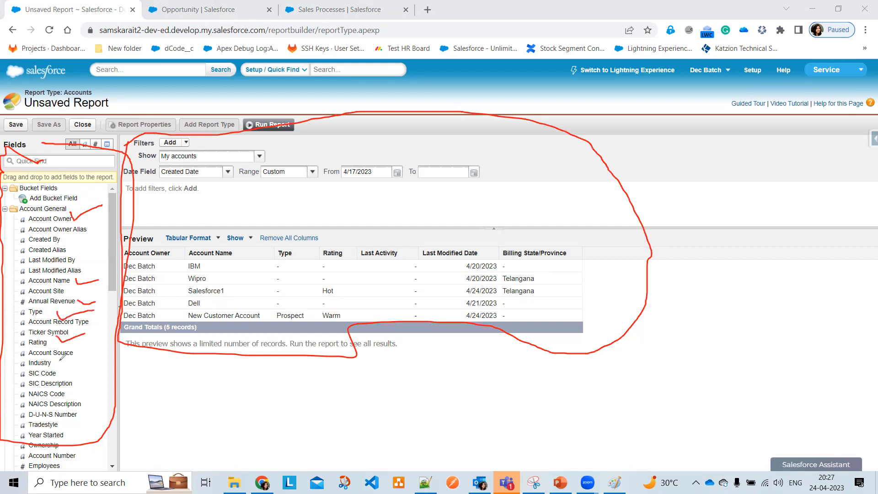
{"action": "mouse_move", "coordinate": [55, 363]}
{"action": "left_mouse_down"}
{"action": "mouse_move", "coordinate": [66, 368]}
{"action": "mouse_move", "coordinate": [85, 357]}
{"action": "left_mouse_up"}
Collapse the Account General, Address, Ph/Fax/URL and Custom Info field groups
{"action": "left_click", "coordinate": [5, 209]}
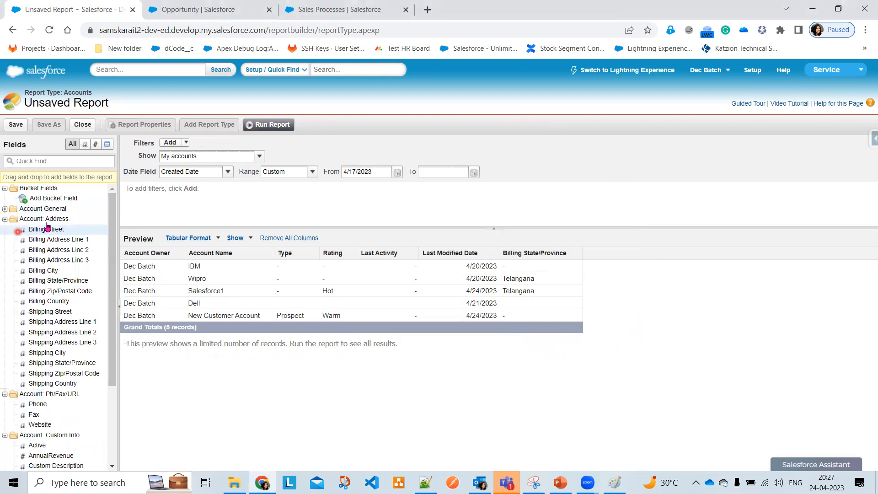
{"action": "left_click", "coordinate": [5, 219]}
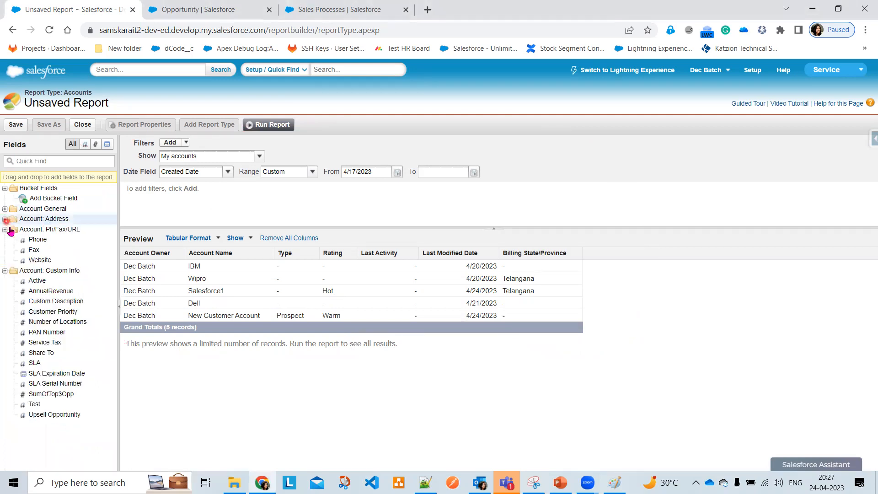
{"action": "left_click", "coordinate": [62, 256]}
{"action": "left_click", "coordinate": [4, 229]}
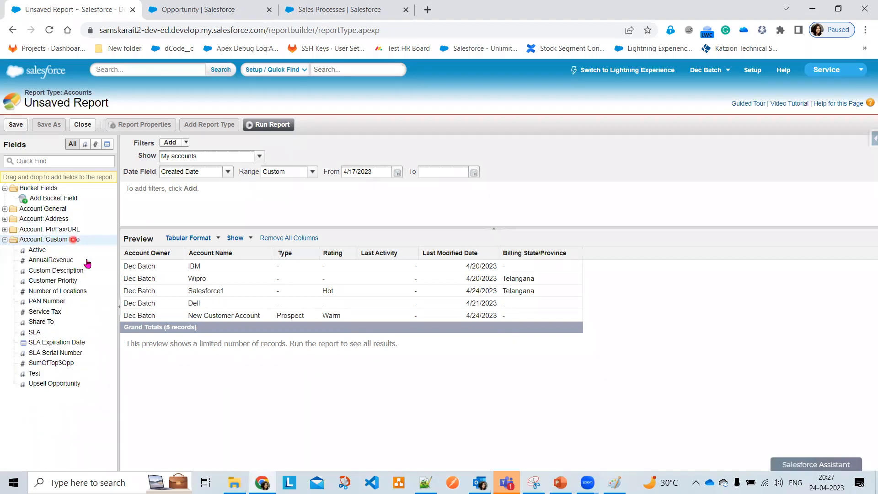
{"action": "left_click", "coordinate": [87, 262]}
{"action": "left_click", "coordinate": [5, 241]}
{"action": "left_click", "coordinate": [59, 295]}
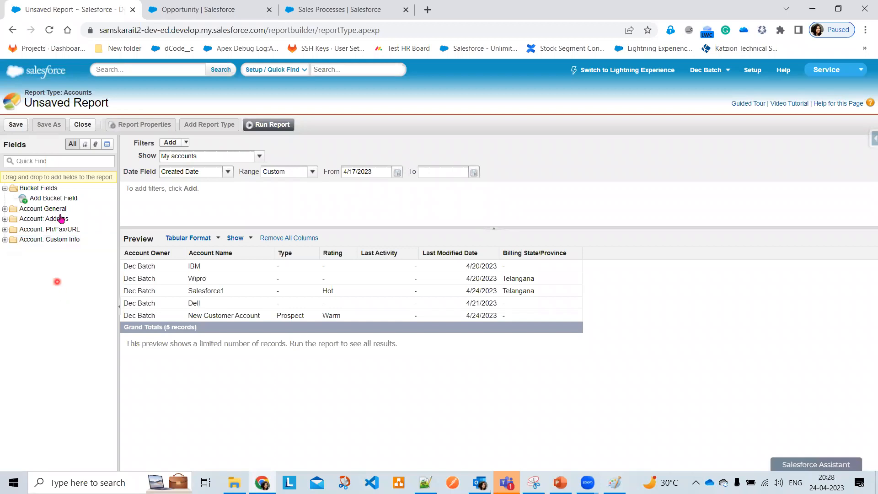
Drag the Account Owner column out of the preview so Account Name comes first
{"action": "left_click", "coordinate": [67, 265]}
{"action": "left_click", "coordinate": [207, 284]}
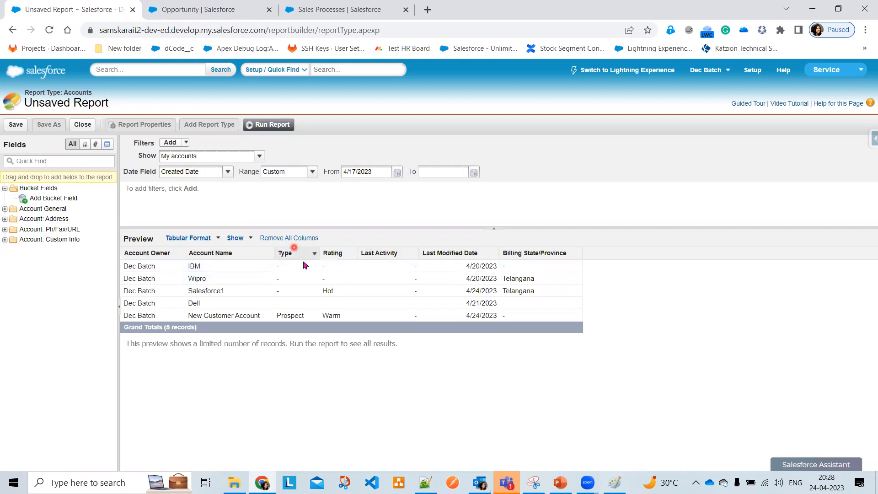
{"action": "left_click", "coordinate": [157, 253]}
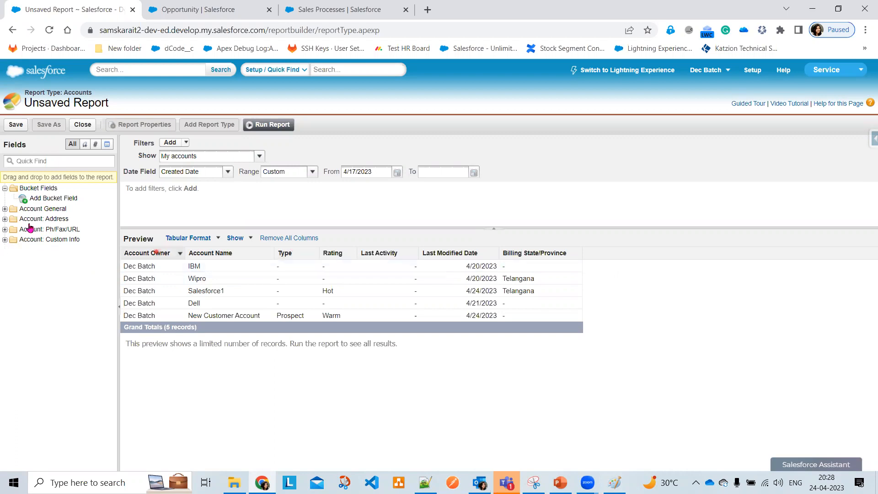
{"action": "left_click_drag", "start_coordinate": [30, 226], "coordinate": [28, 235]}
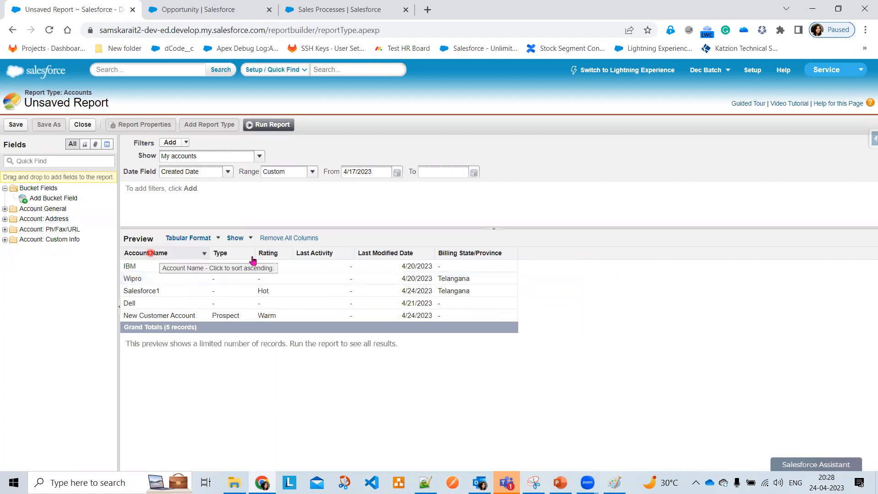
Add the Industry column to the preview and remove the Last Activity column
{"action": "left_click", "coordinate": [54, 162]}
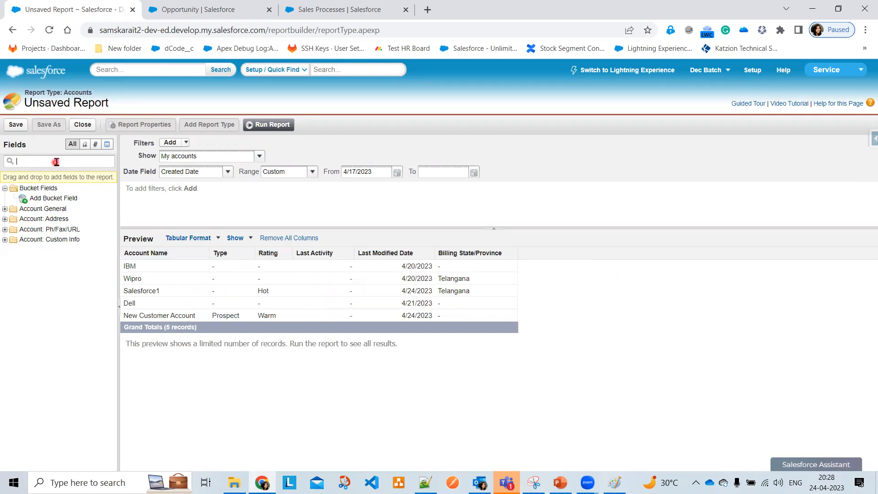
{"action": "type", "text": "Ind"}
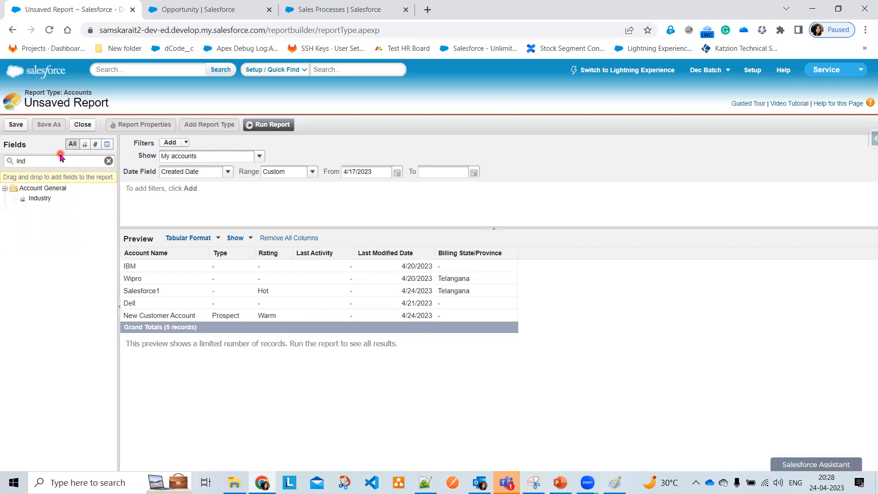
{"action": "left_click_drag", "start_coordinate": [37, 203], "coordinate": [346, 260]}
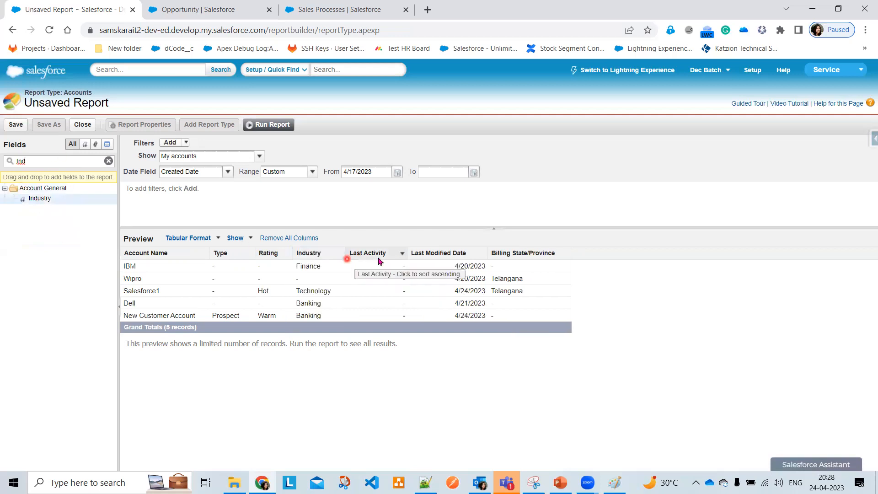
{"action": "left_click_drag", "start_coordinate": [26, 267], "coordinate": [25, 263]}
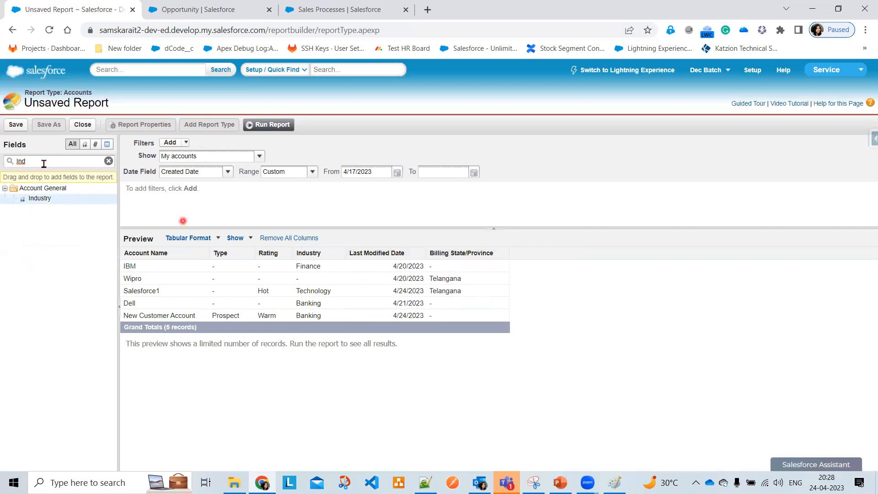
Add the Annual Revenue column right after Industry
{"action": "left_click_drag", "start_coordinate": [43, 162], "coordinate": [14, 163]}
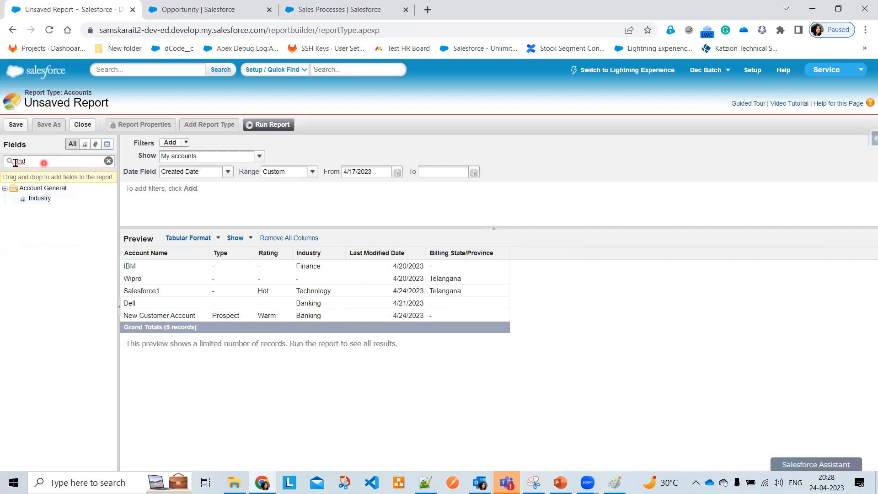
{"action": "left_click", "coordinate": [108, 194]}
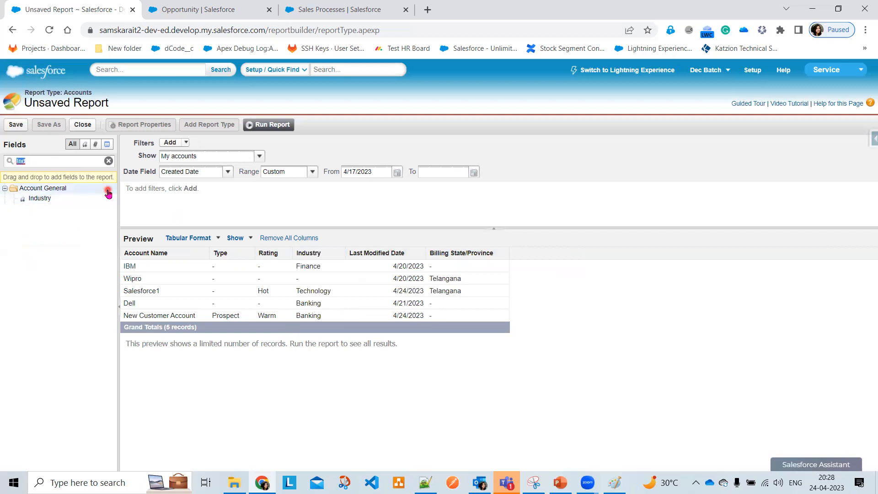
{"action": "type", "text": "Ann"}
{"action": "left_click", "coordinate": [61, 198]}
{"action": "left_click_drag", "start_coordinate": [350, 260], "coordinate": [355, 260]}
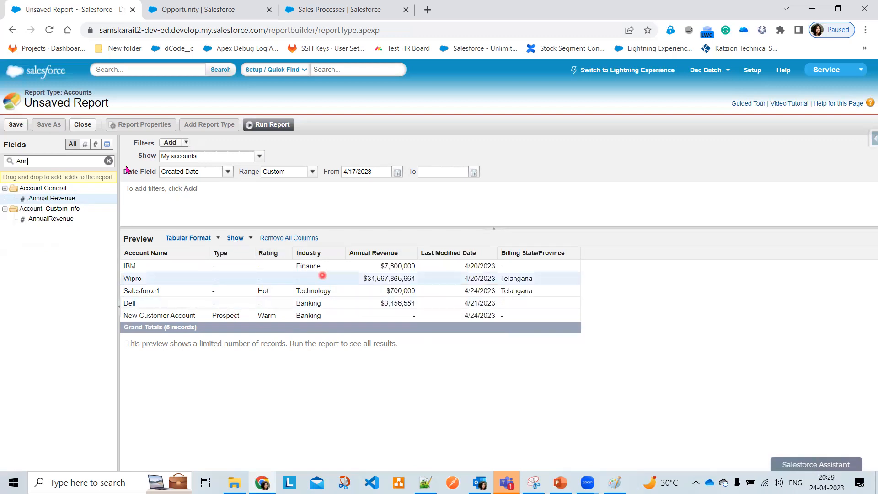
Set the report's Show filter to All accounts instead of My accounts
{"action": "left_click", "coordinate": [259, 157]}
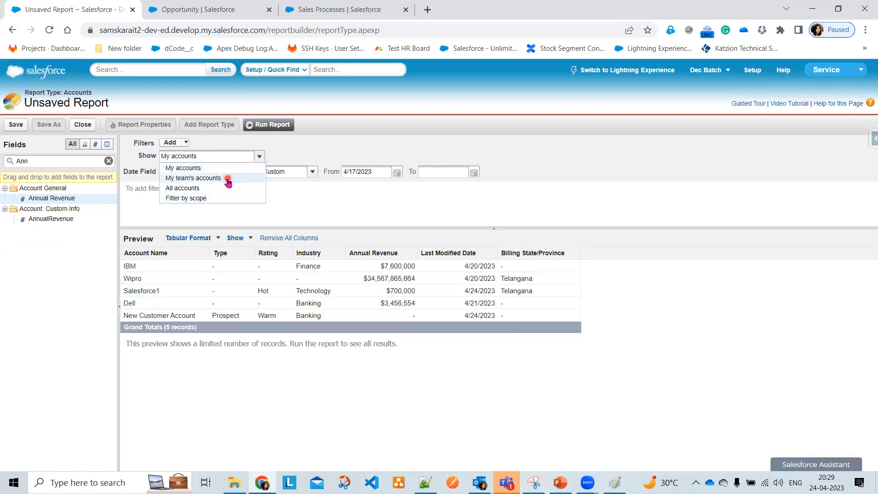
{"action": "left_click", "coordinate": [227, 190]}
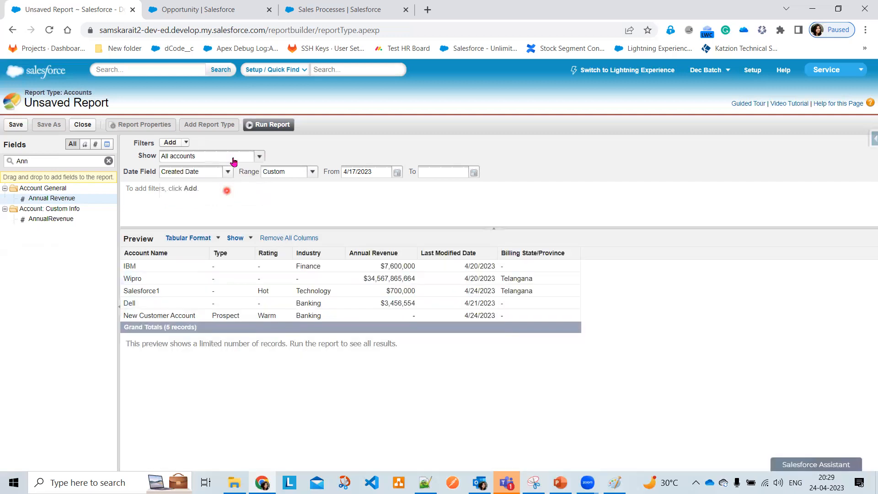
{"action": "left_click", "coordinate": [232, 158]}
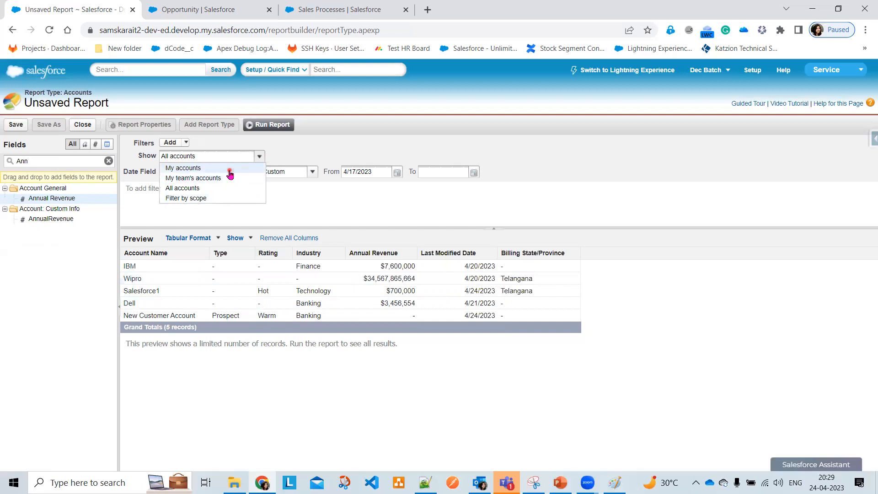
{"action": "left_click", "coordinate": [229, 169]}
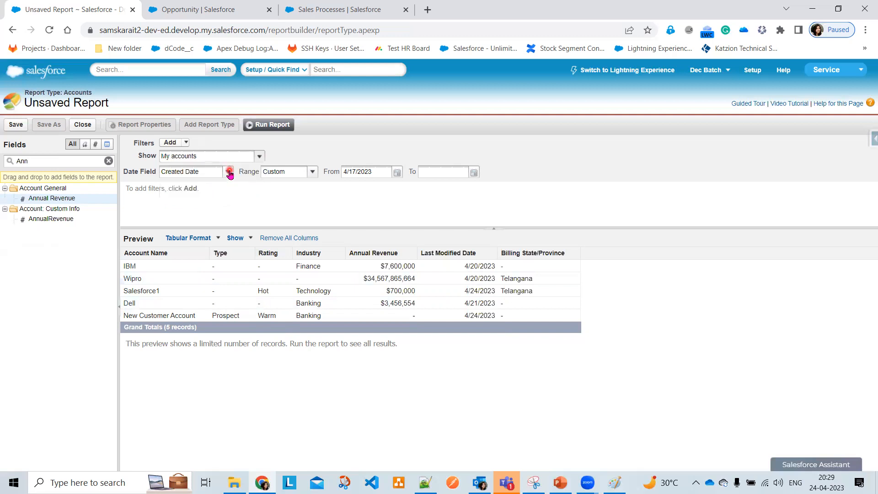
{"action": "left_click", "coordinate": [256, 157]}
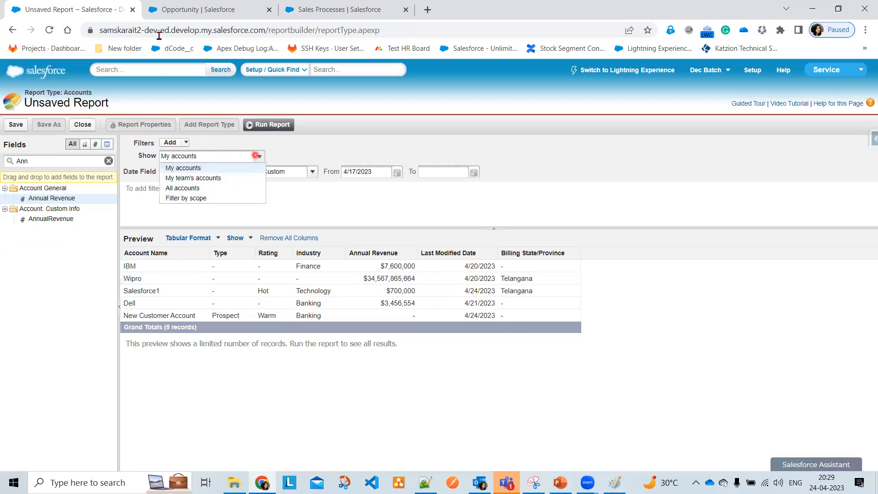
{"action": "left_click", "coordinate": [203, 189]}
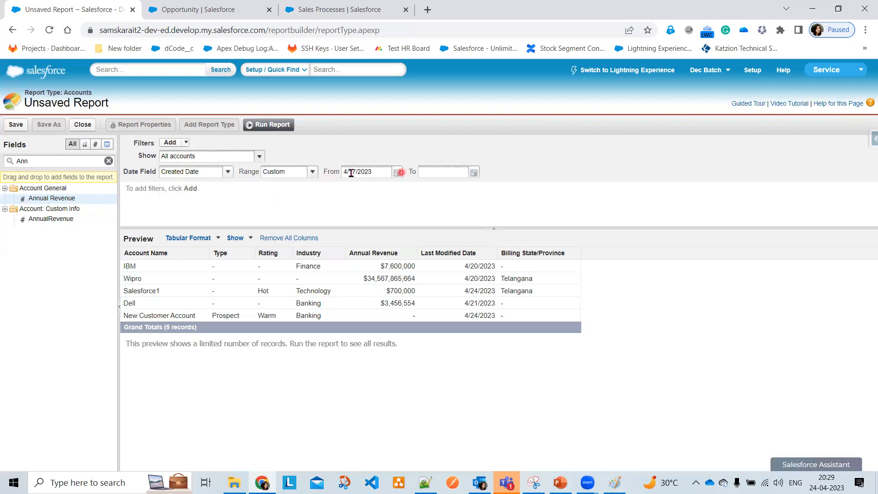
Set the Created Date range to Current FY, 1/1/2023 to 12/31/2023
{"action": "left_click", "coordinate": [312, 172]}
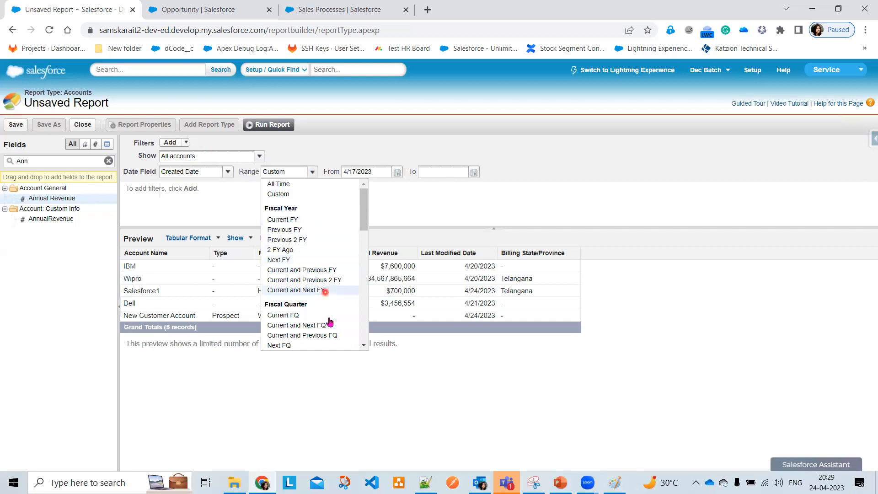
{"action": "scroll", "coordinate": [329, 320], "scroll_direction": "down", "scroll_amount": 2}
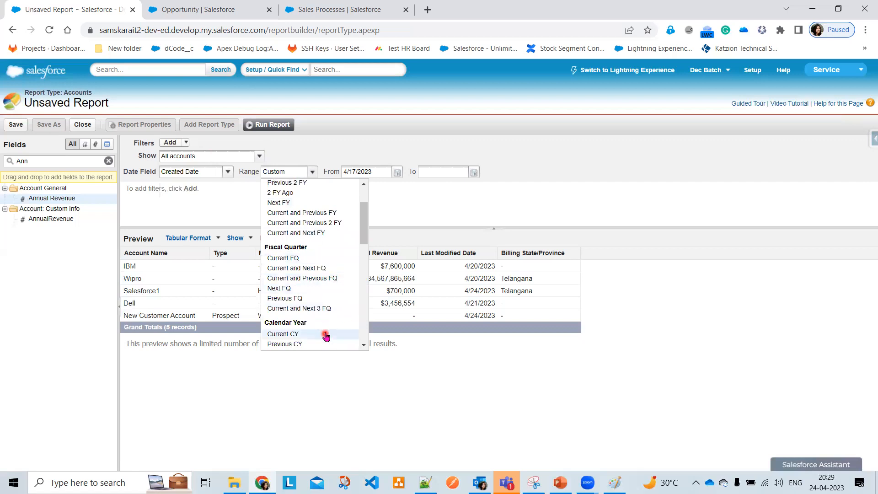
{"action": "scroll", "coordinate": [326, 336], "scroll_direction": "down", "scroll_amount": 2}
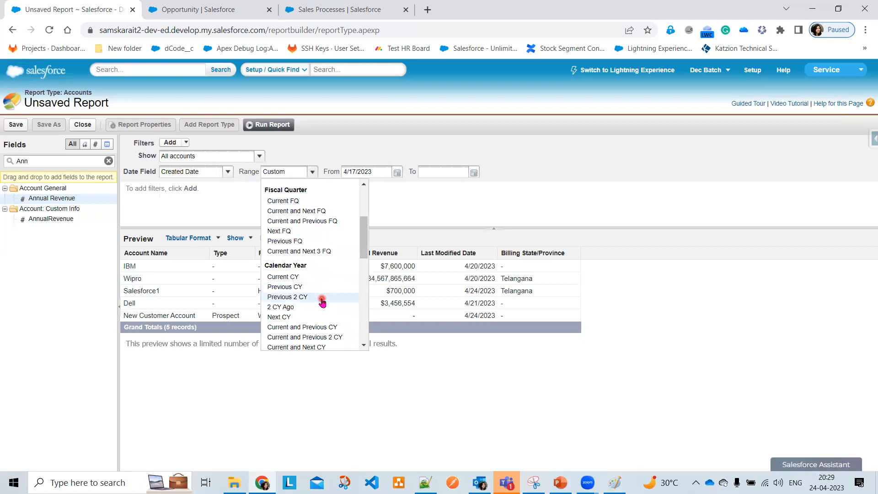
{"action": "scroll", "coordinate": [322, 301], "scroll_direction": "down", "scroll_amount": 4}
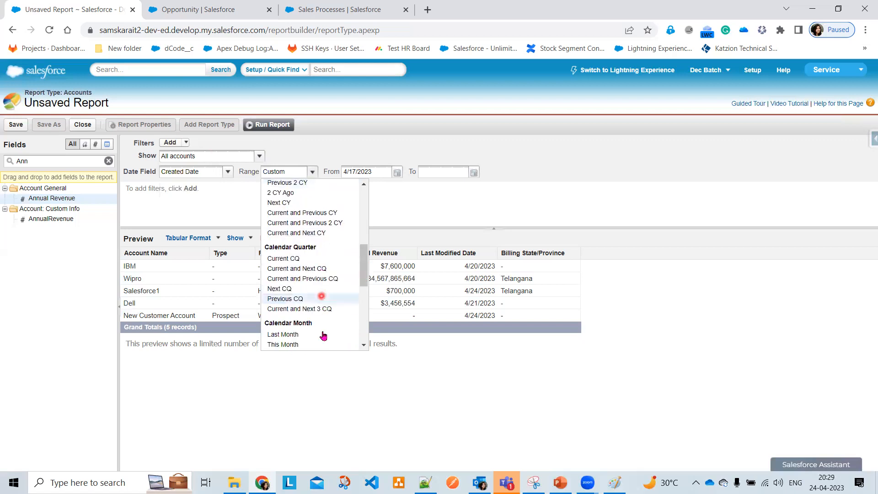
{"action": "scroll", "coordinate": [320, 301], "scroll_direction": "down", "scroll_amount": 2}
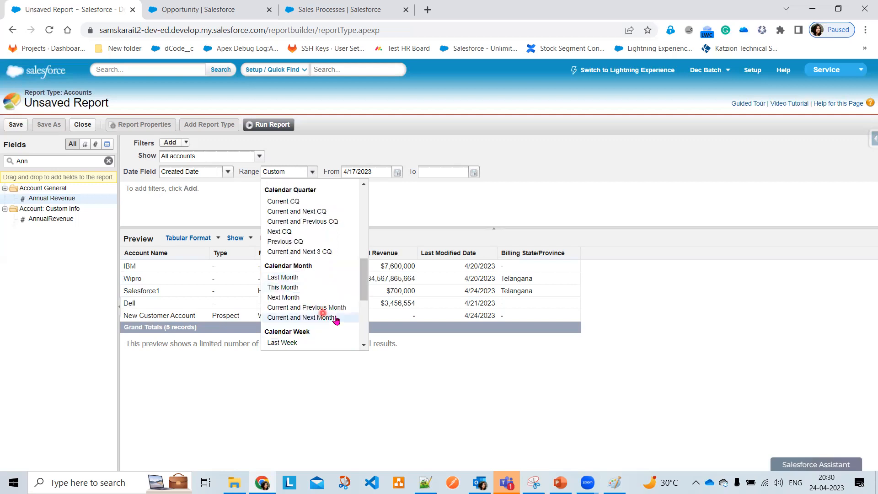
{"action": "scroll", "coordinate": [336, 320], "scroll_direction": "down", "scroll_amount": 2}
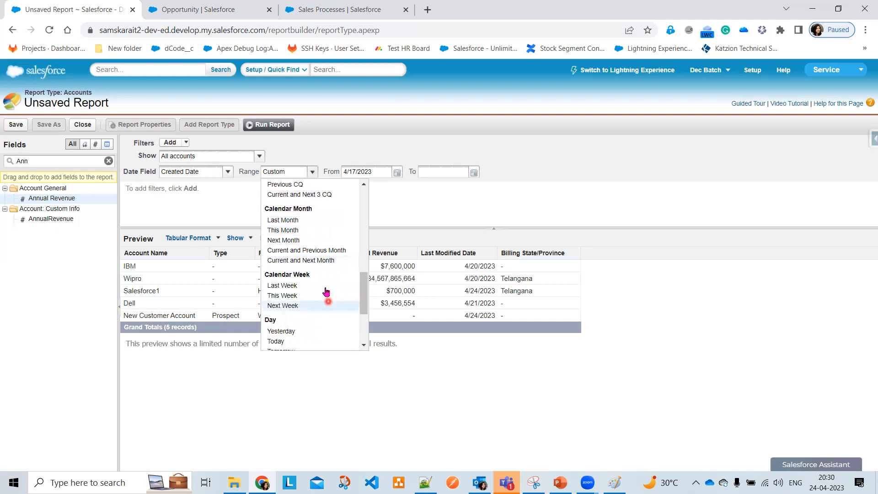
{"action": "scroll", "coordinate": [323, 321], "scroll_direction": "down", "scroll_amount": 2}
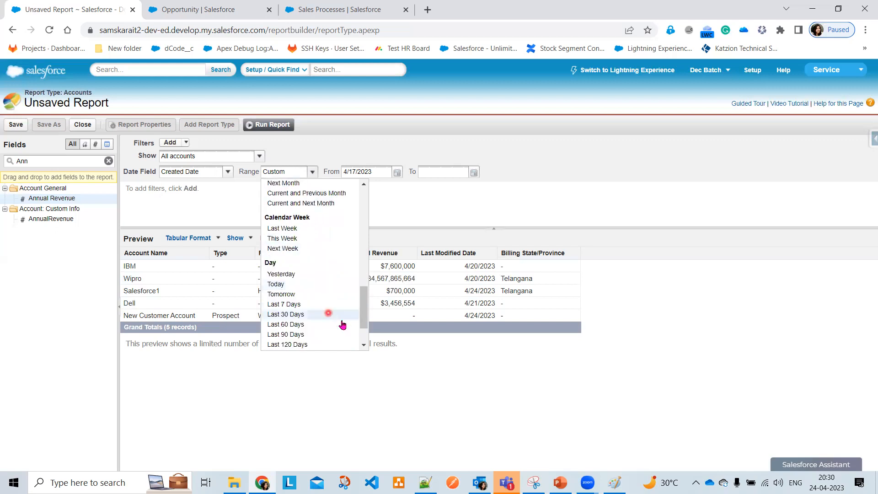
{"action": "scroll", "coordinate": [344, 325], "scroll_direction": "down", "scroll_amount": 2}
{"action": "scroll", "coordinate": [344, 331], "scroll_direction": "up", "scroll_amount": 6}
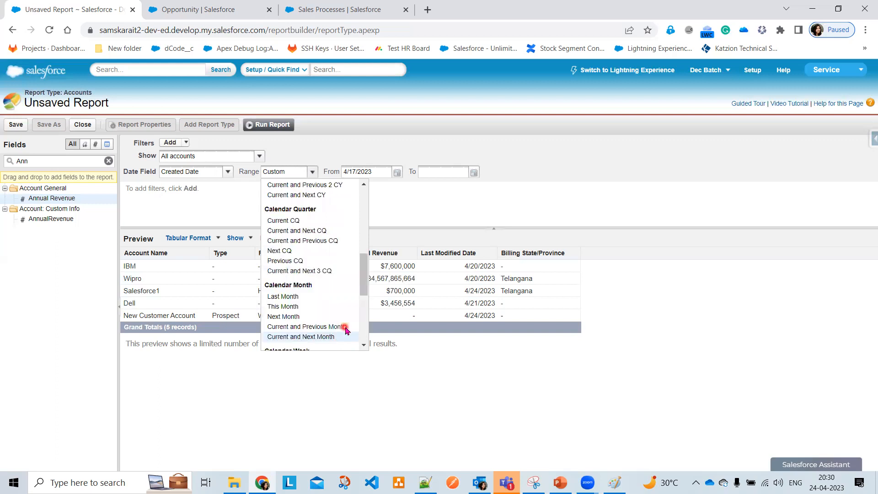
{"action": "scroll", "coordinate": [346, 331], "scroll_direction": "up", "scroll_amount": 10}
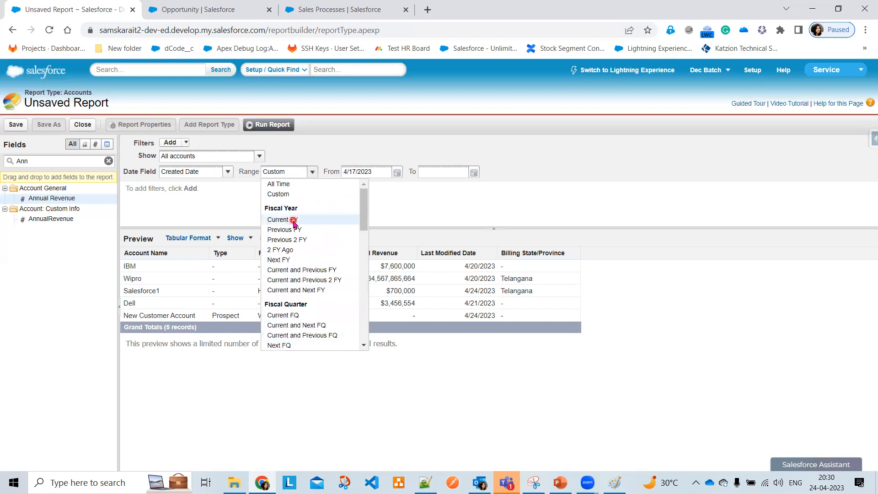
{"action": "left_click", "coordinate": [294, 220]}
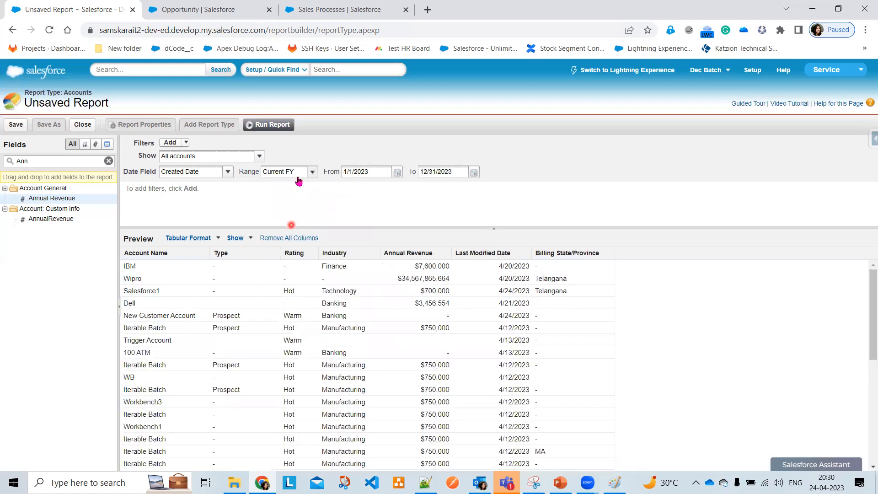
{"action": "left_click", "coordinate": [434, 177]}
{"action": "left_click", "coordinate": [472, 173]}
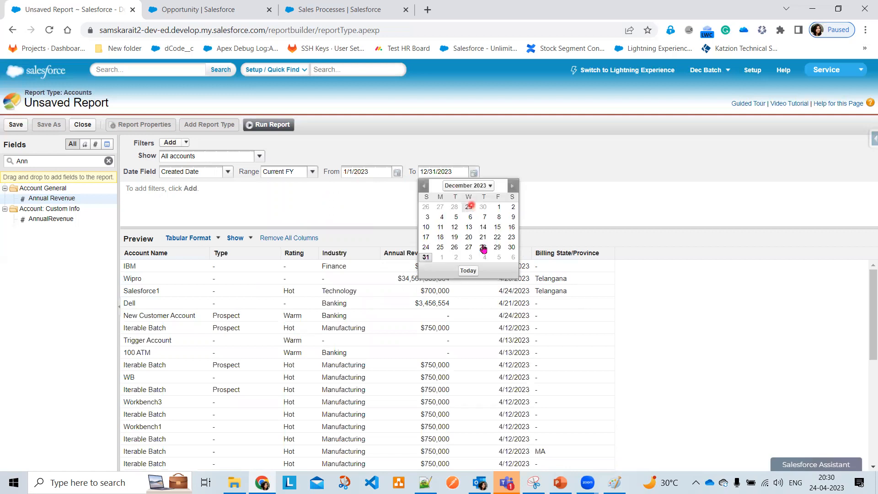
{"action": "left_click", "coordinate": [573, 193]}
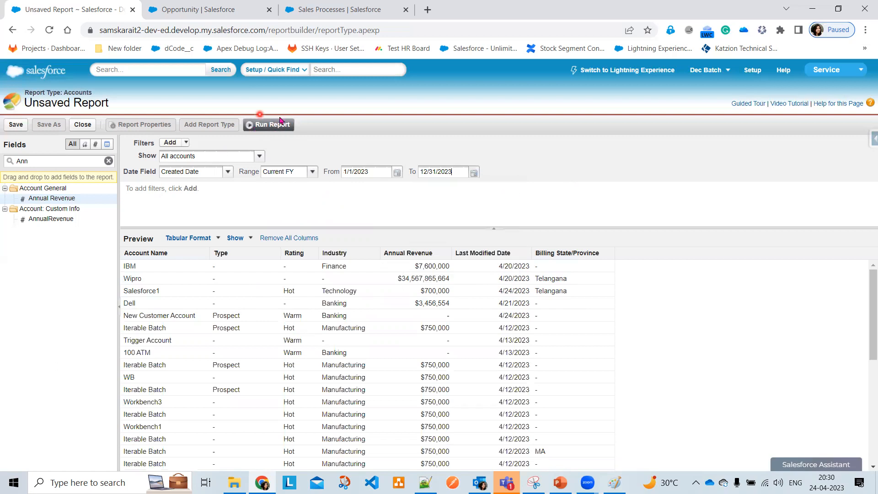
{"action": "left_click", "coordinate": [281, 132]}
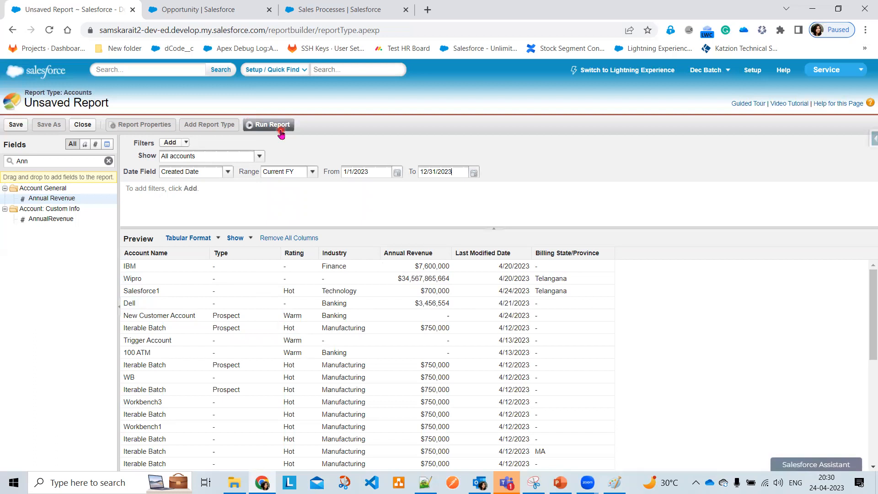
Run the report and scroll through its 34 account records
{"action": "left_click", "coordinate": [281, 127]}
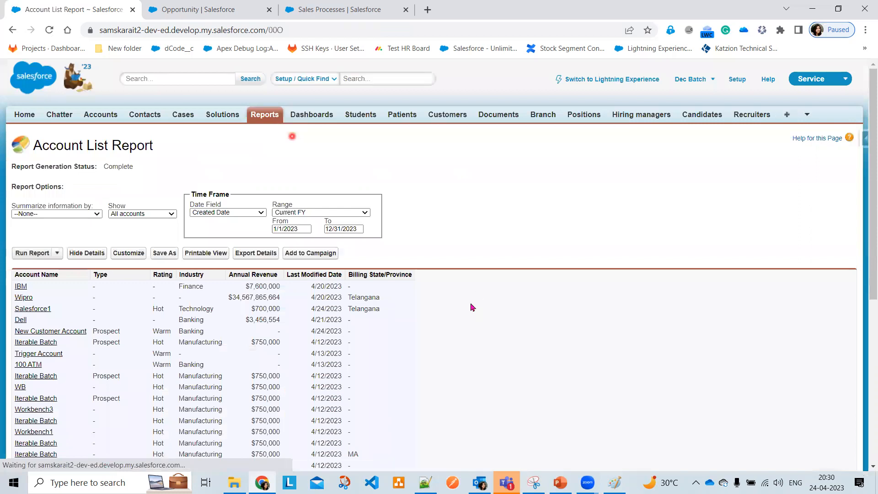
{"action": "scroll", "coordinate": [472, 308], "scroll_direction": "down", "scroll_amount": 1}
{"action": "scroll", "coordinate": [263, 261], "scroll_direction": "down", "scroll_amount": 4}
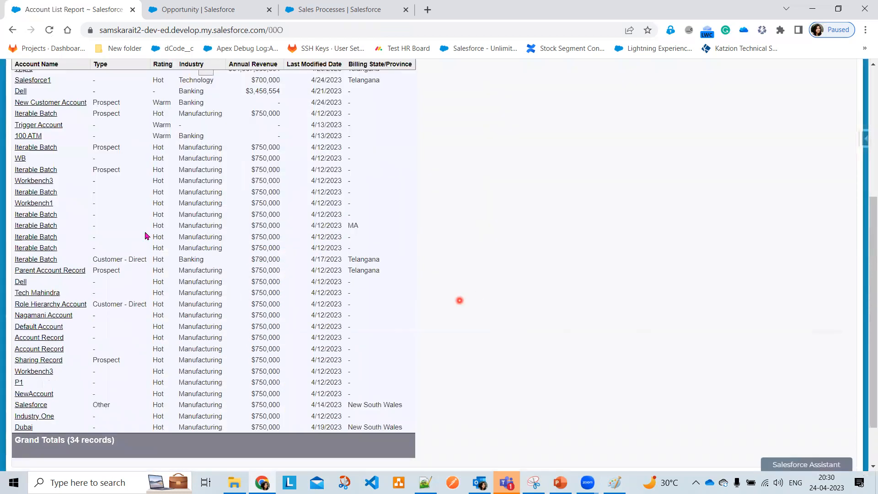
{"action": "scroll", "coordinate": [60, 180], "scroll_direction": "up", "scroll_amount": 3}
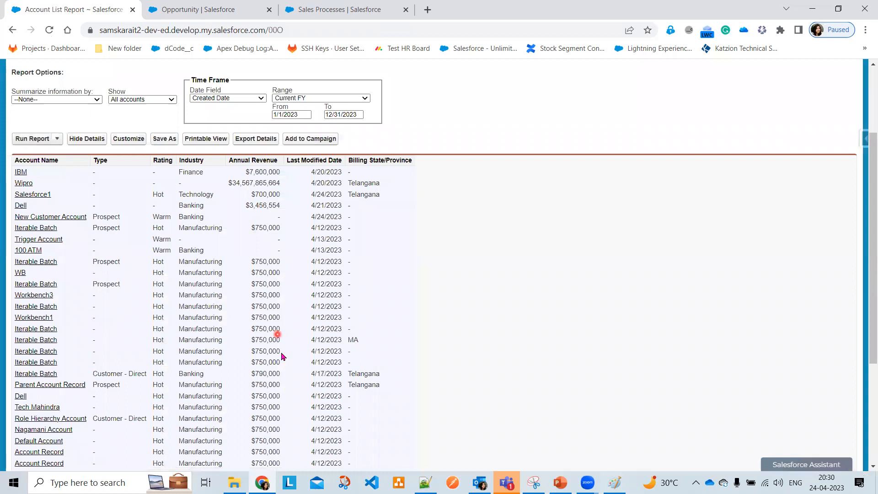
{"action": "scroll", "coordinate": [282, 356], "scroll_direction": "down", "scroll_amount": 3}
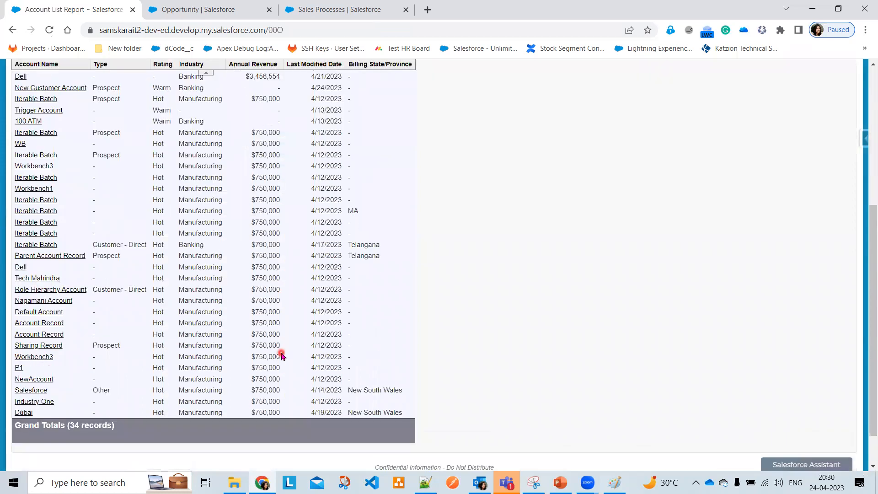
{"action": "scroll", "coordinate": [200, 322], "scroll_direction": "up", "scroll_amount": 6}
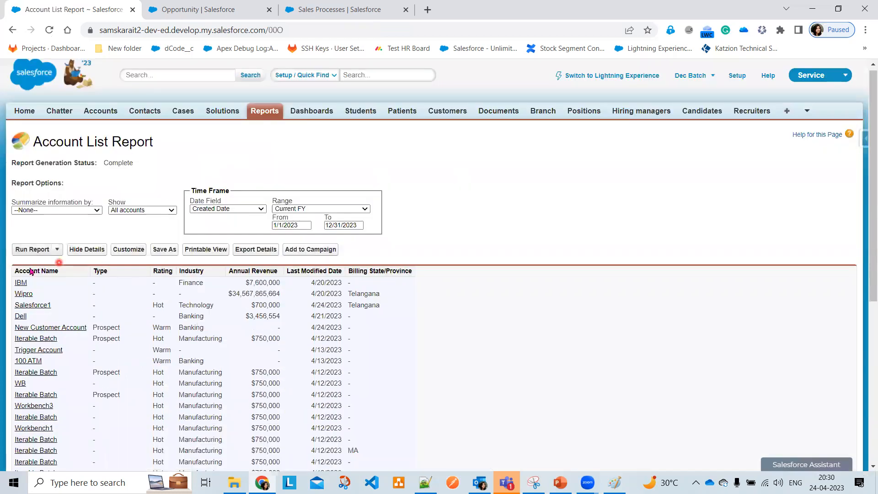
{"action": "left_click", "coordinate": [56, 250]}
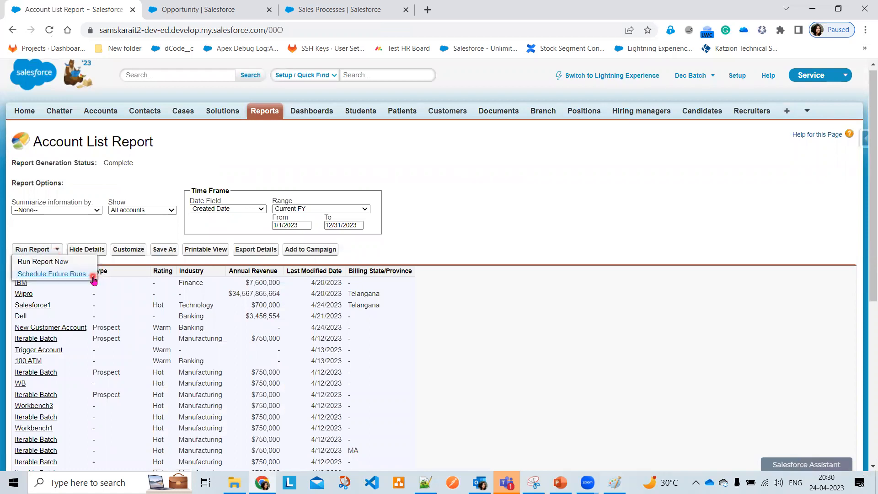
{"action": "left_click", "coordinate": [626, 305]}
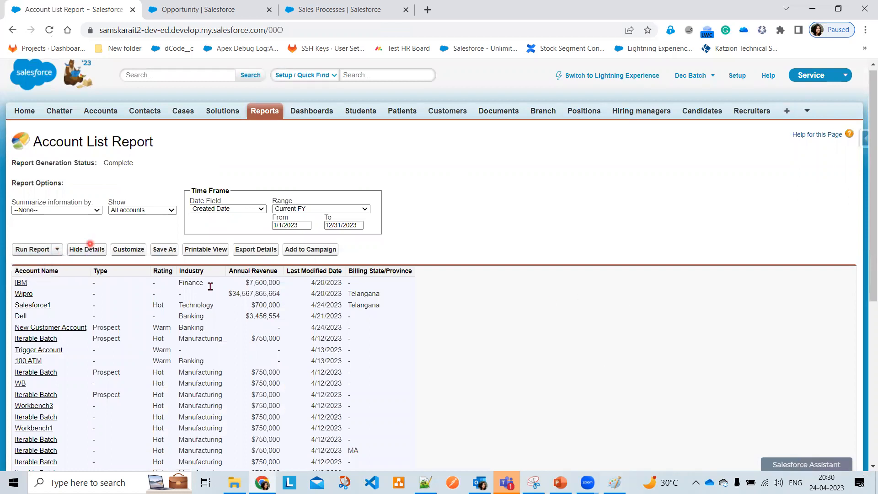
Hide the report's detail rows, then show them again
{"action": "scroll", "coordinate": [424, 353], "scroll_direction": "down", "scroll_amount": 5}
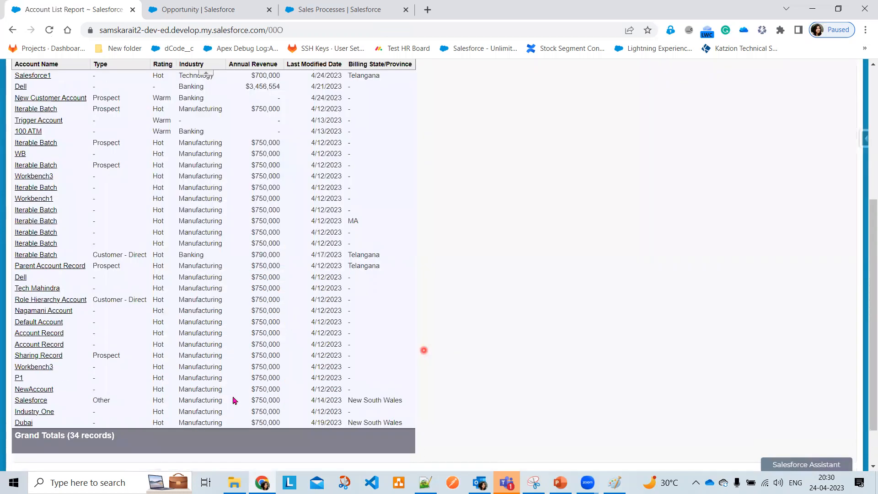
{"action": "scroll", "coordinate": [79, 384], "scroll_direction": "down", "scroll_amount": 1}
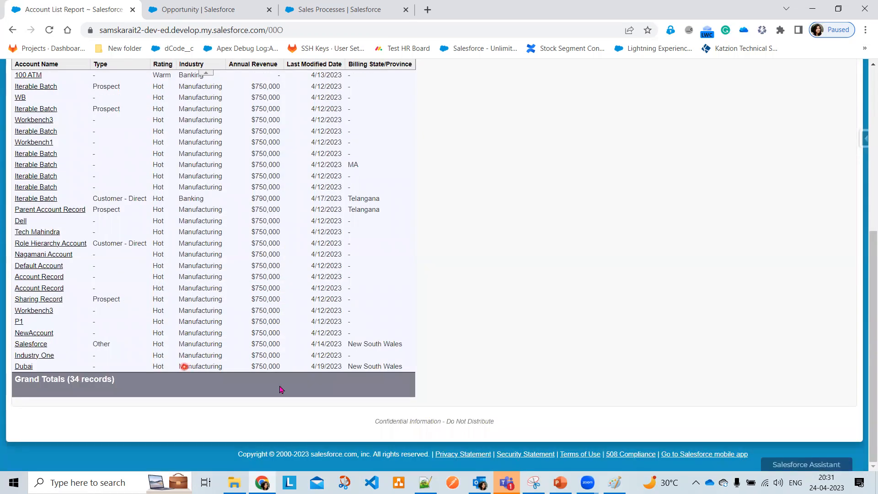
{"action": "scroll", "coordinate": [474, 262], "scroll_direction": "up", "scroll_amount": 4}
{"action": "scroll", "coordinate": [425, 366], "scroll_direction": "up", "scroll_amount": 3}
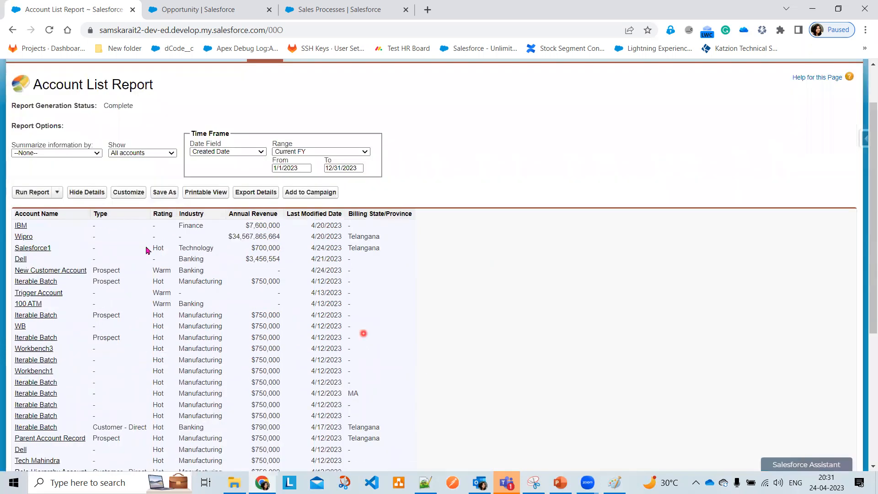
{"action": "left_click", "coordinate": [85, 192]}
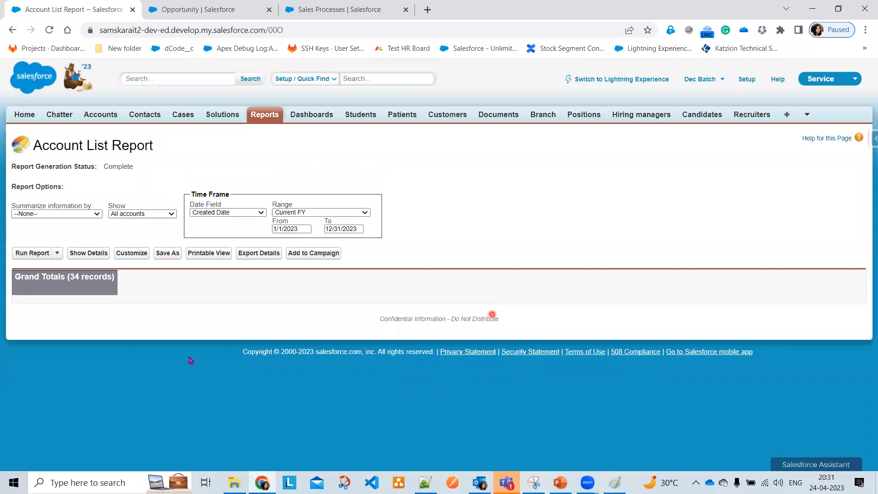
{"action": "left_click", "coordinate": [81, 254]}
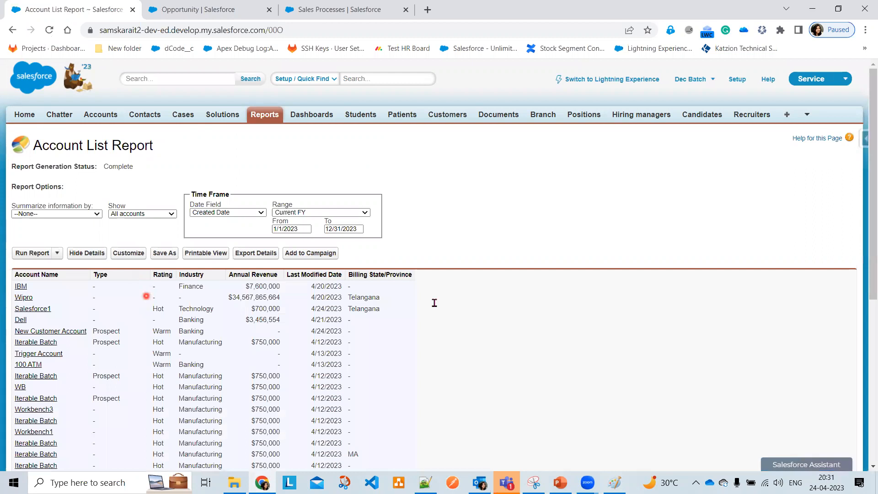
Return to the editor and save the report as 'All Customers Data' in CIS Customer Folder, then run it
{"action": "left_click", "coordinate": [132, 253]}
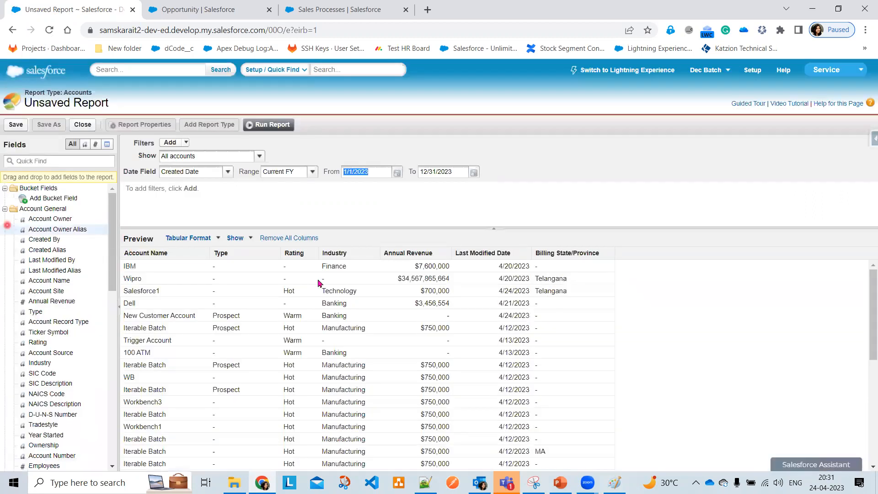
{"action": "left_click", "coordinate": [609, 206]}
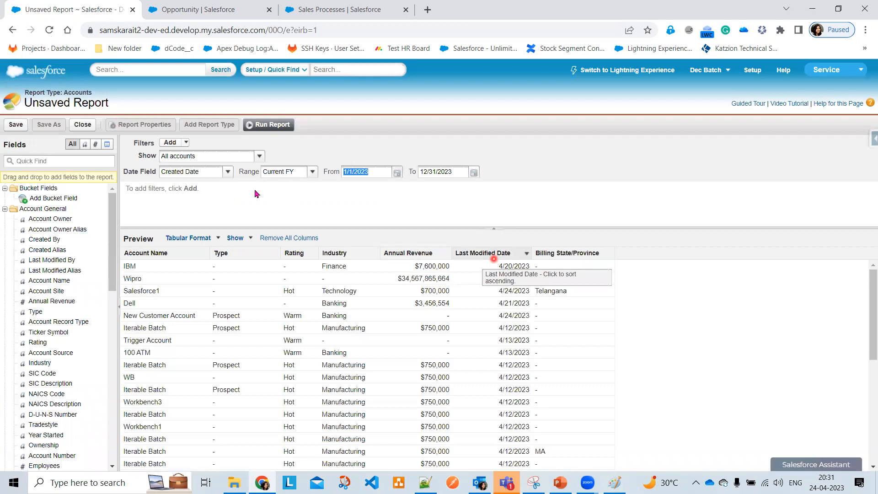
{"action": "left_click", "coordinate": [16, 126]}
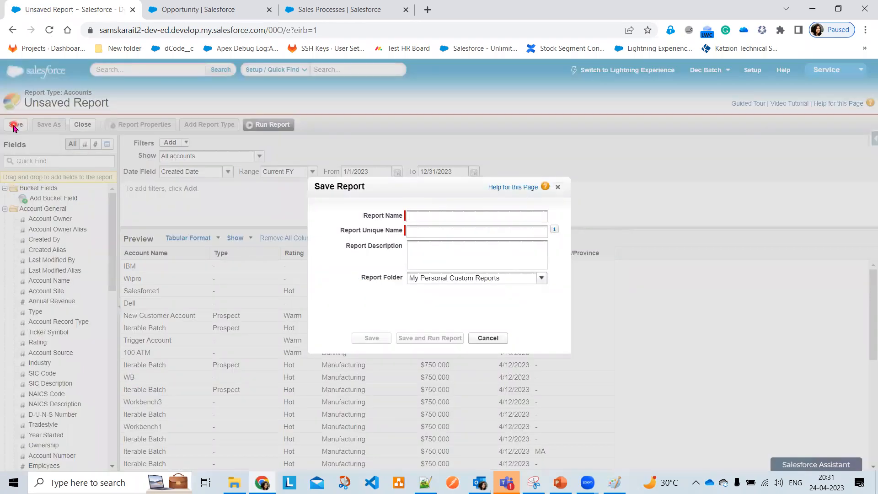
{"action": "left_click", "coordinate": [458, 215]}
{"action": "type", "text": "AllC"}
{"action": "key", "text": "BackSpace"}
{"action": "type", "text": "Customers Data"}
{"action": "left_click", "coordinate": [452, 253]}
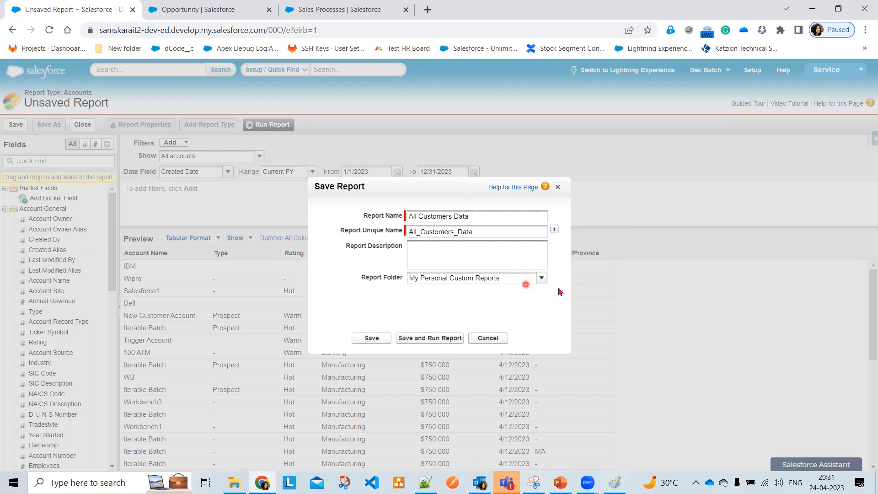
{"action": "left_click", "coordinate": [544, 281]}
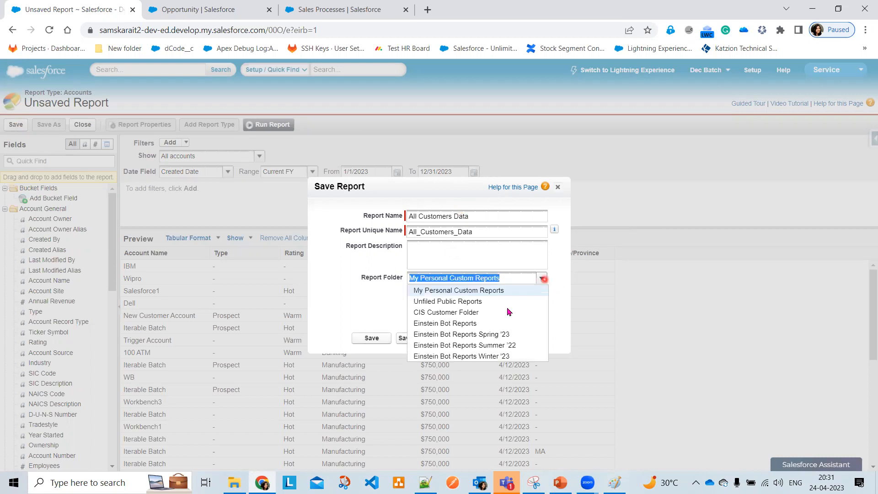
{"action": "left_click", "coordinate": [517, 309]}
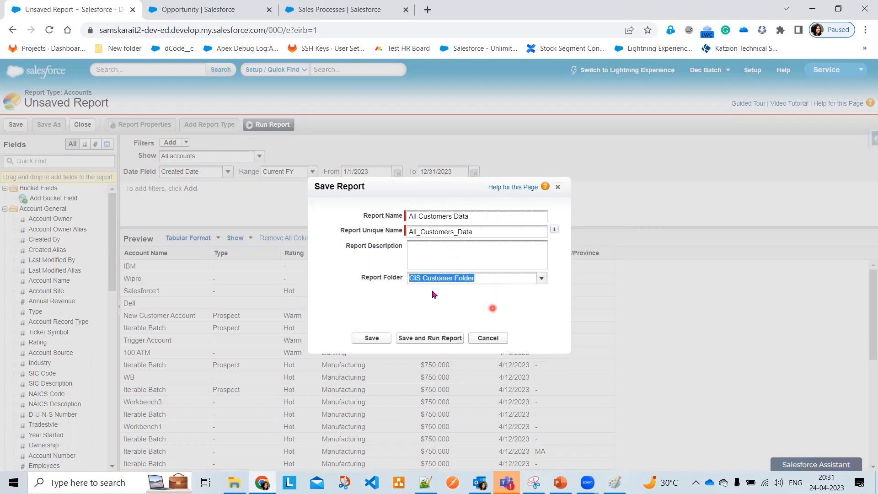
{"action": "left_click", "coordinate": [429, 340]}
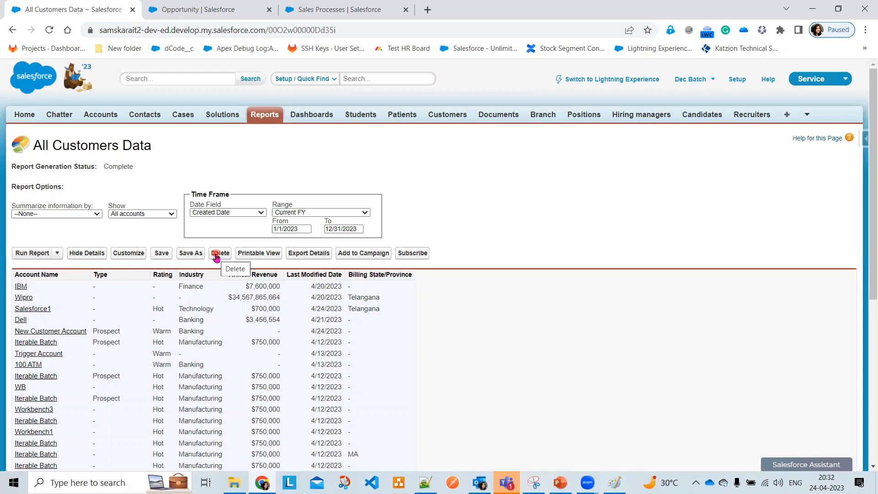
Download the report's Printable View as an .xls file and open it in Excel
{"action": "left_click", "coordinate": [255, 255]}
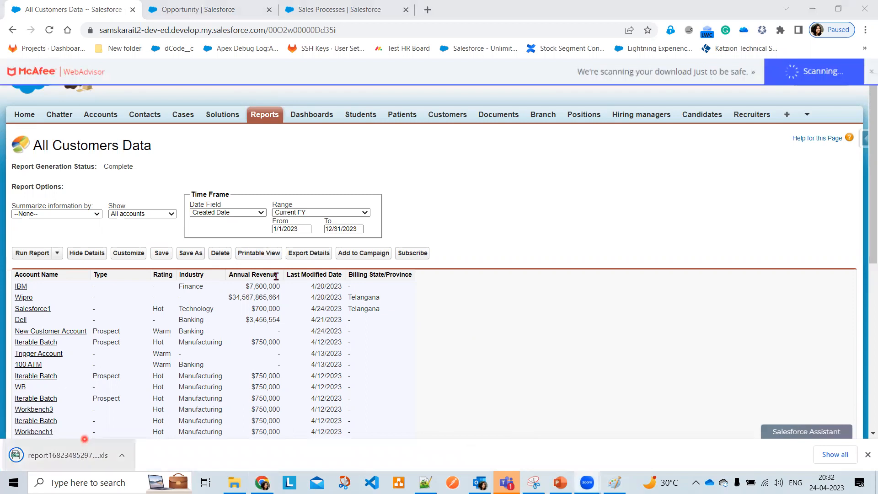
{"action": "left_click", "coordinate": [70, 460]}
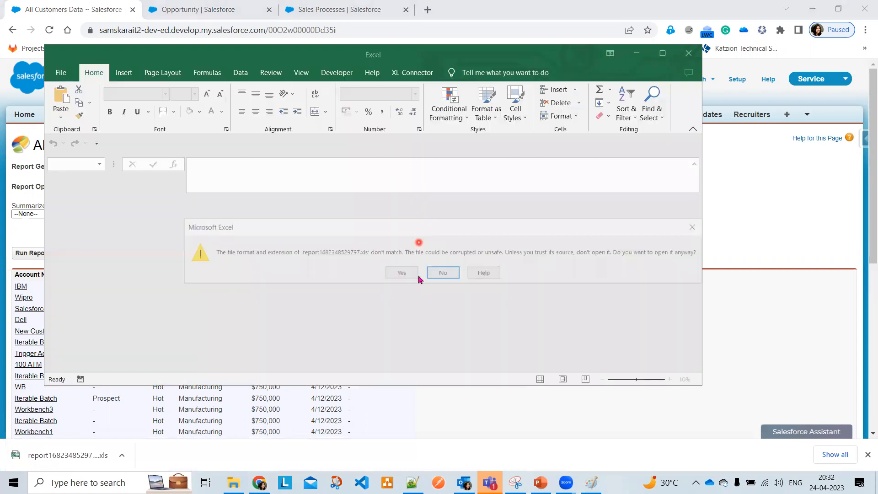
Open the downloaded All Customers Data file full-screen in Excel, scroll to its 34-record grand total, then close it
{"action": "left_click", "coordinate": [401, 273]}
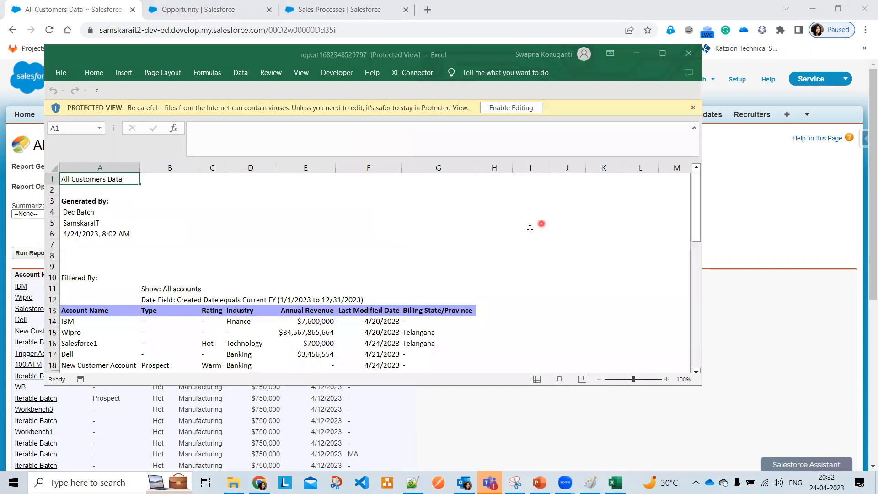
{"action": "left_click", "coordinate": [662, 54]}
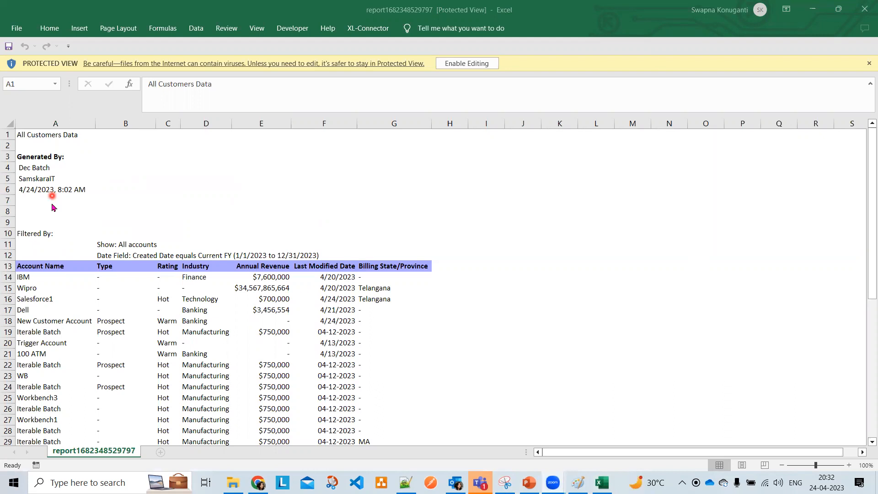
{"action": "scroll", "coordinate": [144, 217], "scroll_direction": "down", "scroll_amount": 1}
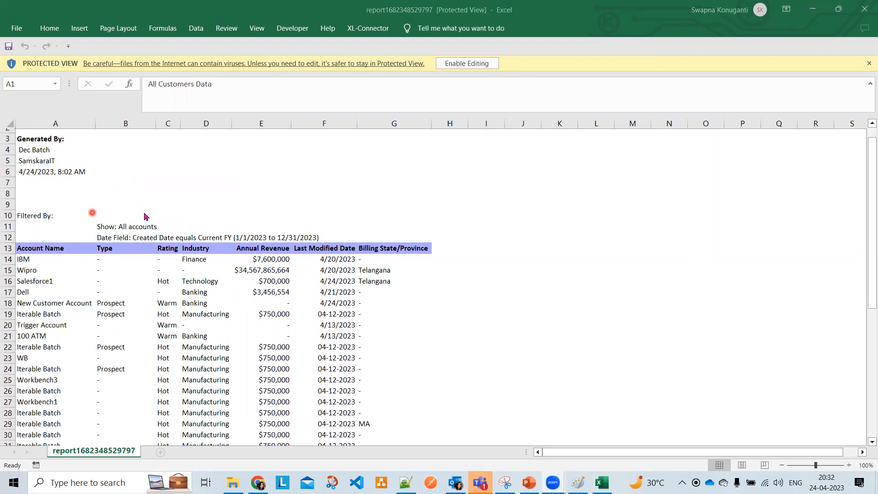
{"action": "scroll", "coordinate": [145, 216], "scroll_direction": "down", "scroll_amount": 1}
{"action": "scroll", "coordinate": [250, 220], "scroll_direction": "down", "scroll_amount": 1}
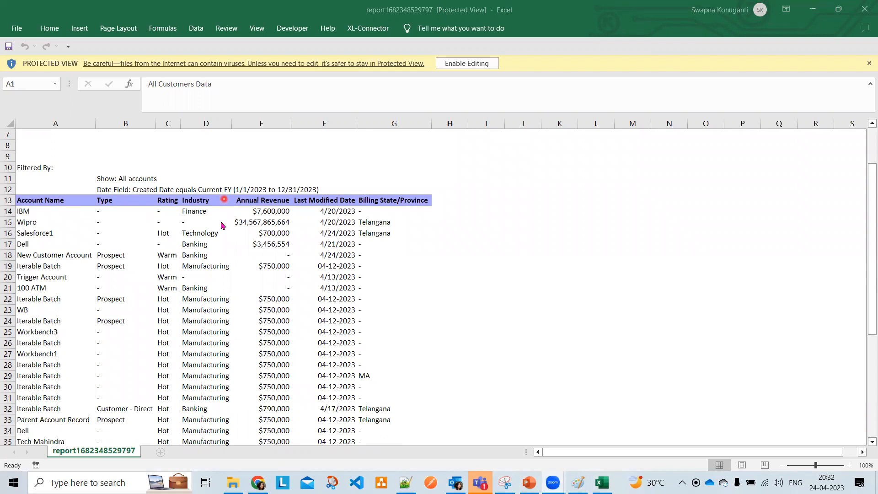
{"action": "scroll", "coordinate": [223, 239], "scroll_direction": "down", "scroll_amount": 1}
{"action": "scroll", "coordinate": [221, 250], "scroll_direction": "down", "scroll_amount": 4}
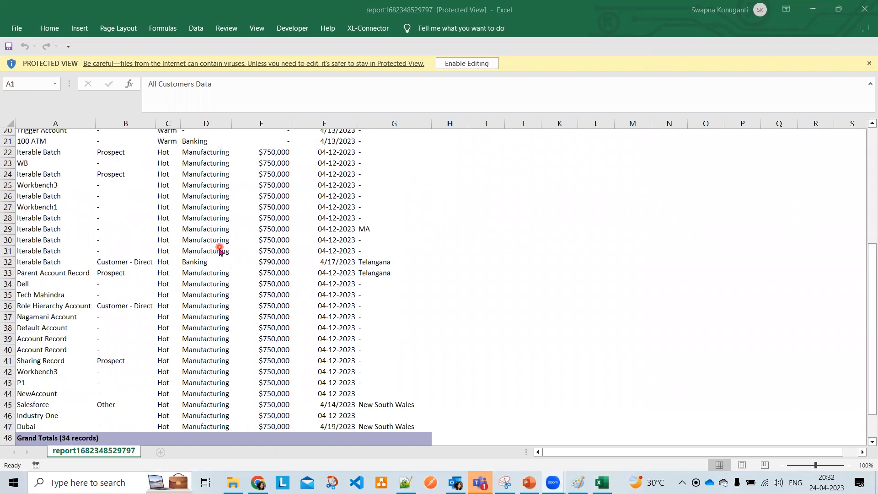
{"action": "scroll", "coordinate": [174, 340], "scroll_direction": "down", "scroll_amount": 4}
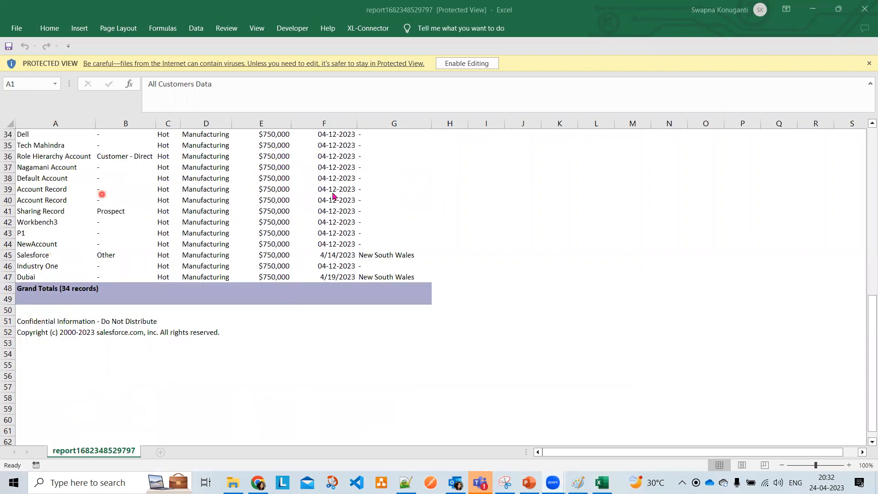
{"action": "scroll", "coordinate": [261, 266], "scroll_direction": "up", "scroll_amount": 11}
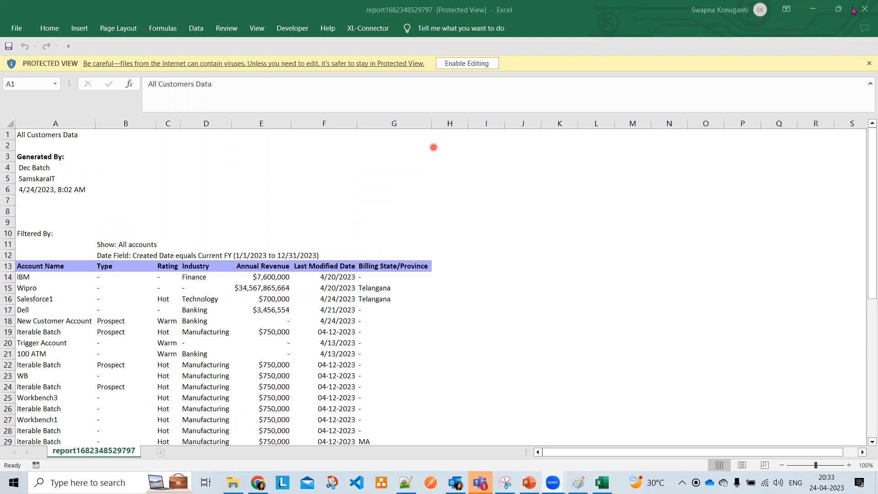
{"action": "left_click", "coordinate": [870, 10]}
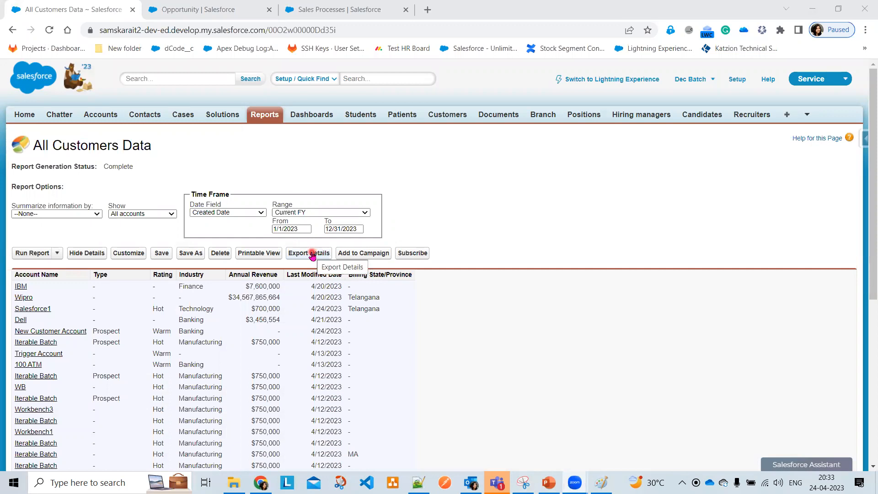
Export the All Customers Data details as Excel Format .xls with ISO-8859-1 encoding
{"action": "left_click", "coordinate": [312, 254]}
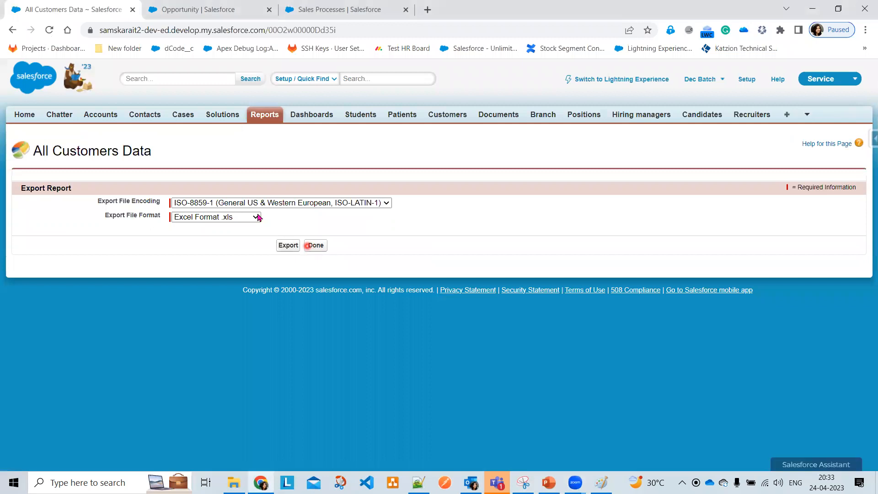
{"action": "left_click", "coordinate": [256, 217]}
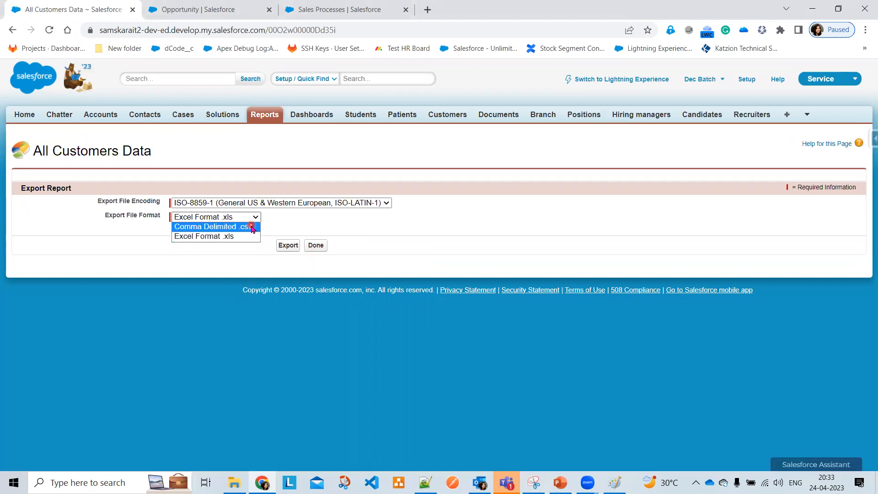
{"action": "left_click", "coordinate": [253, 227]}
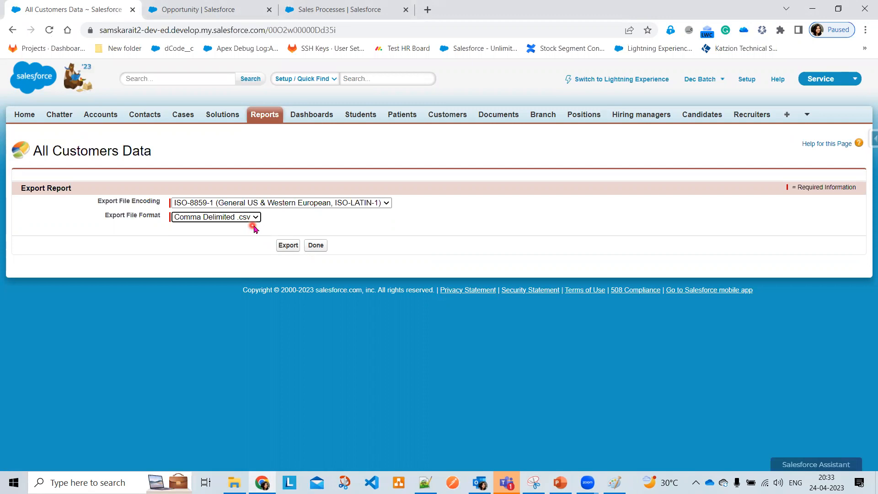
{"action": "left_click", "coordinate": [253, 218]}
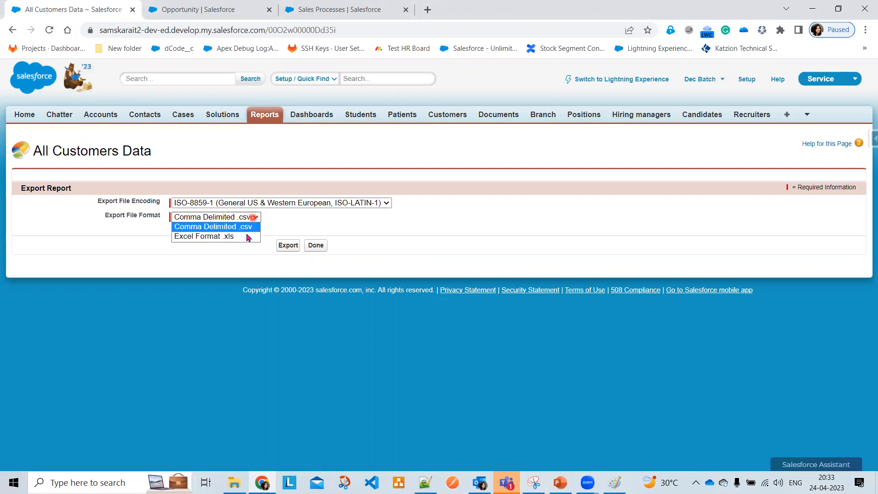
{"action": "left_click", "coordinate": [247, 237]}
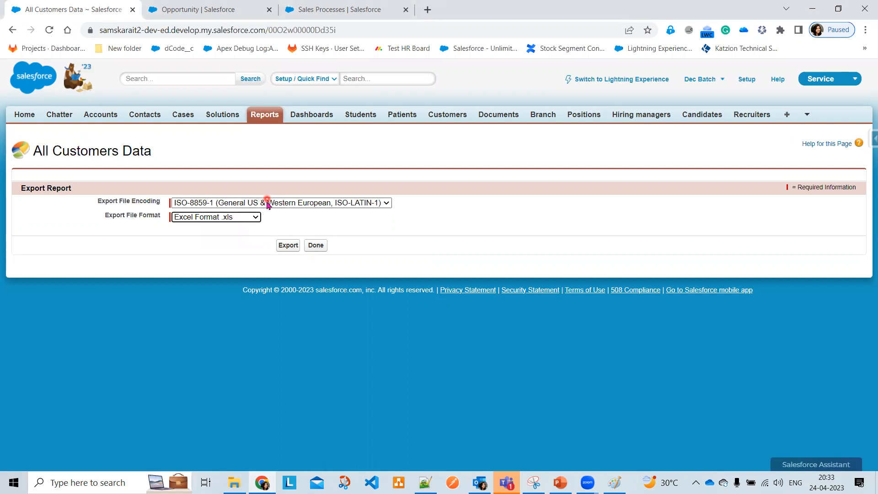
{"action": "left_click", "coordinate": [268, 204]}
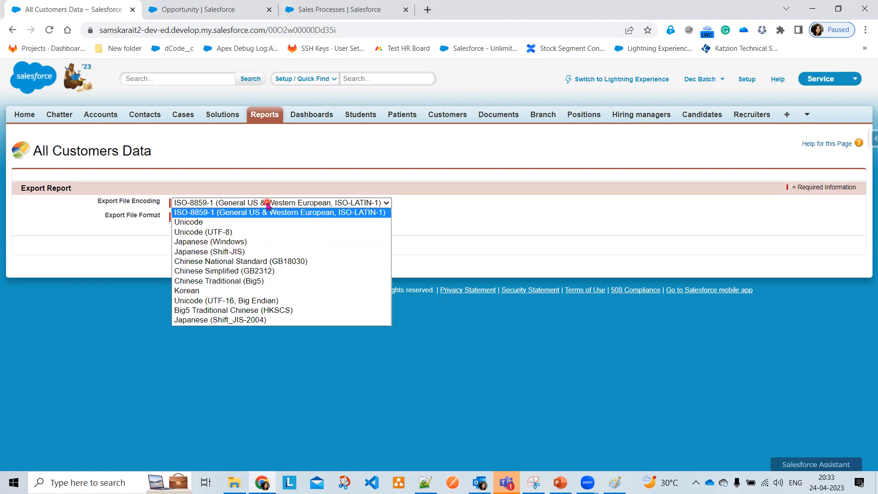
{"action": "key", "text": "Down"}
{"action": "key", "text": "Down"}
{"action": "left_click", "coordinate": [537, 236]}
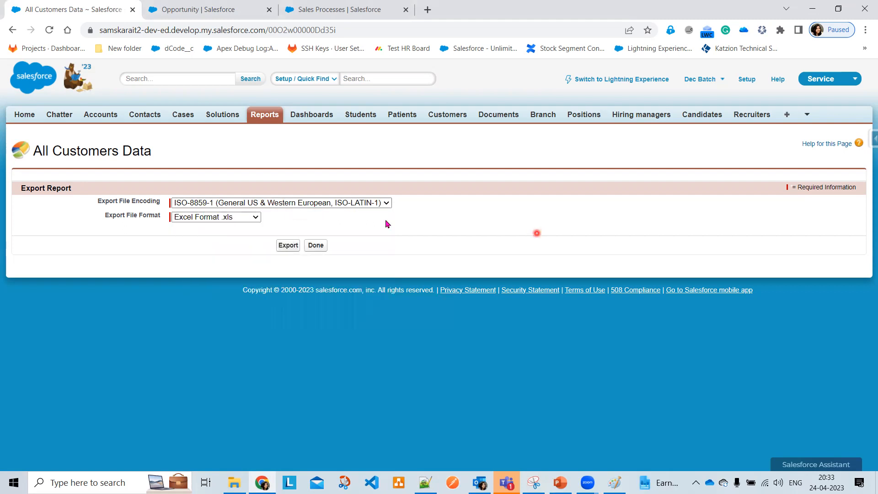
{"action": "left_click", "coordinate": [193, 219]}
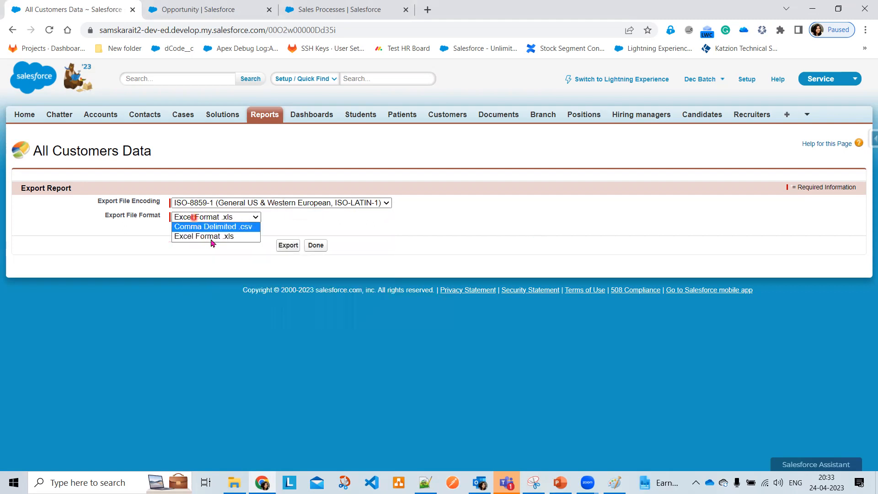
{"action": "left_click", "coordinate": [218, 226]}
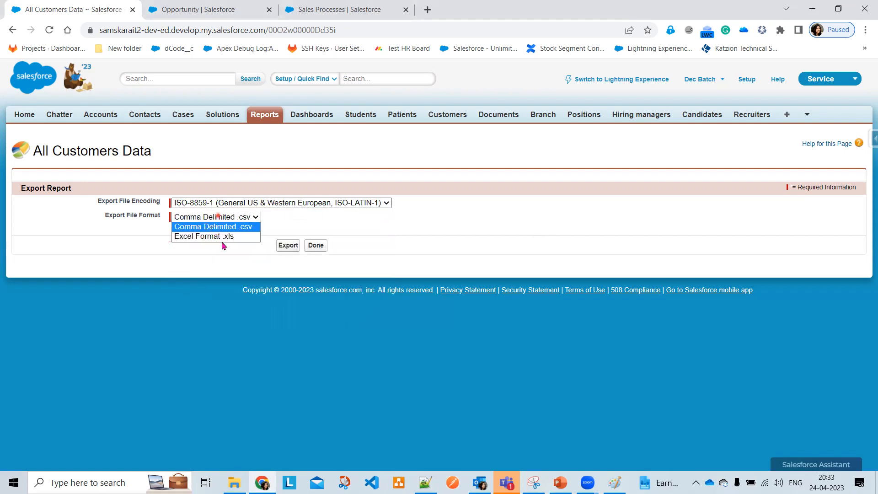
{"action": "left_click", "coordinate": [289, 247]}
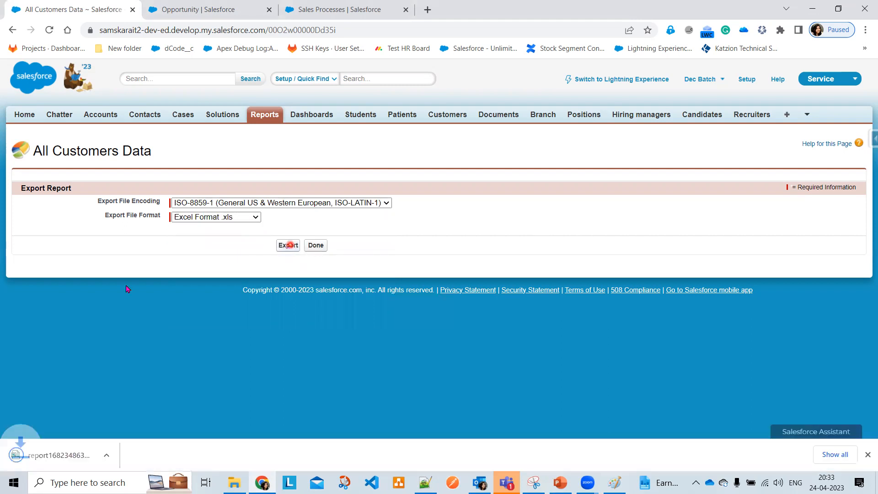
{"action": "left_click", "coordinate": [64, 454]}
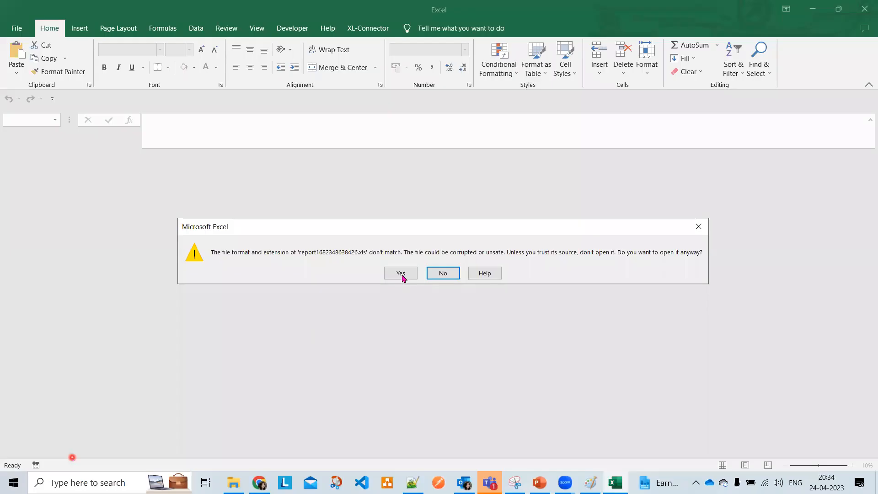
{"action": "left_click", "coordinate": [400, 275]}
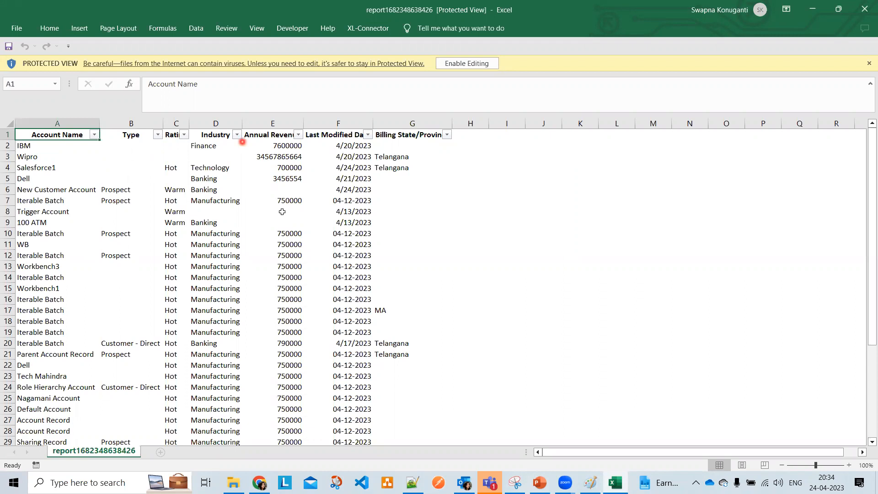
{"action": "scroll", "coordinate": [284, 262], "scroll_direction": "down", "scroll_amount": 2}
{"action": "scroll", "coordinate": [284, 262], "scroll_direction": "down", "scroll_amount": 4}
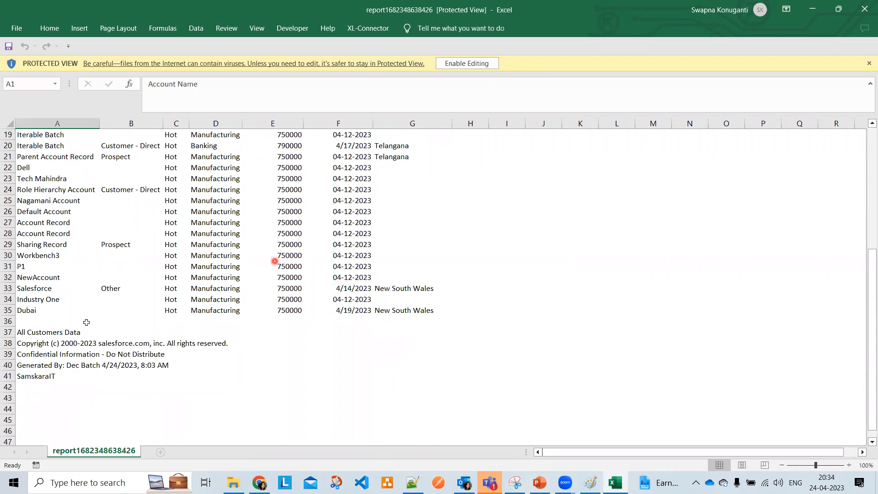
Highlight the copyright and Confidential Information footer rows A38:D39, then minimize the workbook
{"action": "left_click", "coordinate": [86, 351]}
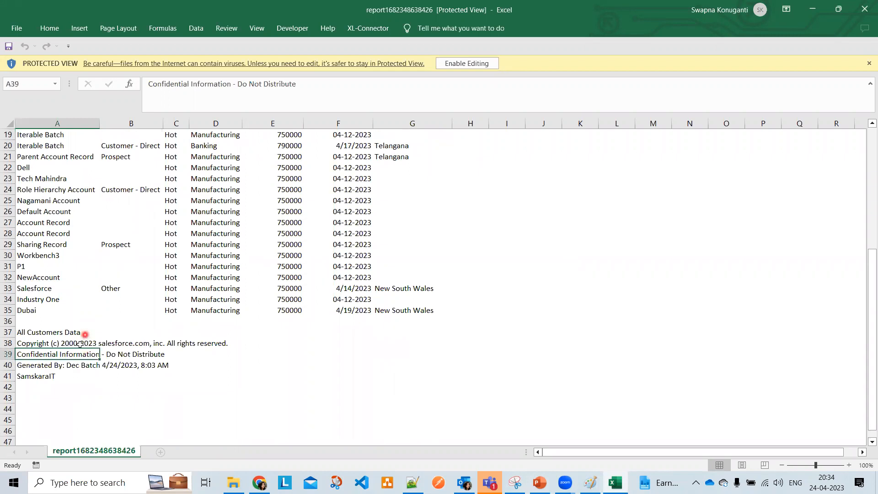
{"action": "left_click", "coordinate": [81, 344]}
{"action": "left_click", "coordinate": [126, 346]}
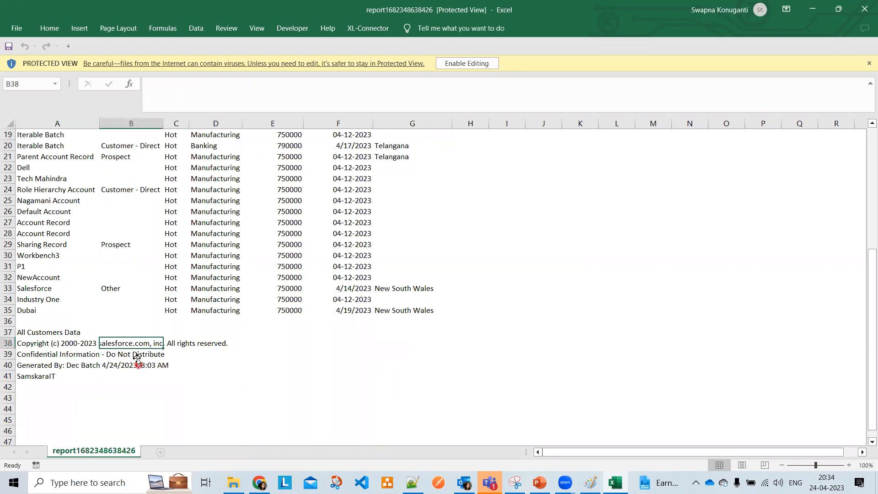
{"action": "left_click", "coordinate": [133, 356]}
{"action": "left_click", "coordinate": [86, 346]}
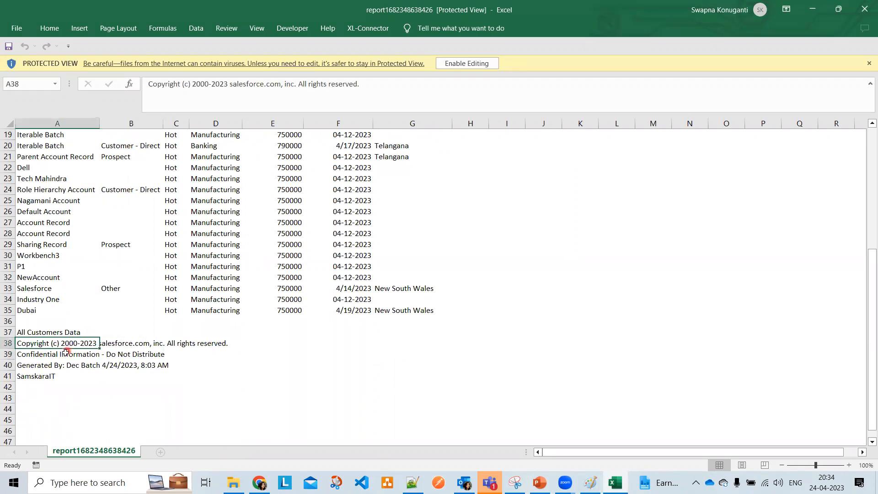
{"action": "left_click", "coordinate": [133, 346]}
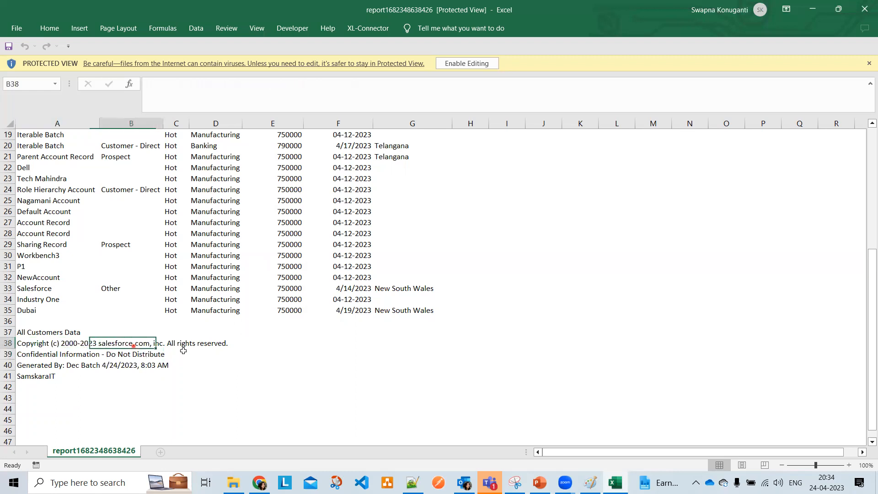
{"action": "left_click", "coordinate": [60, 354]}
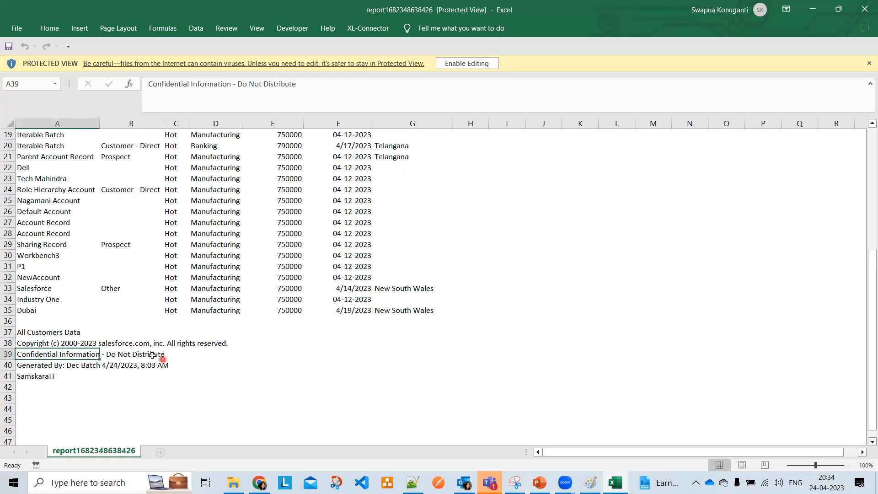
{"action": "left_click", "coordinate": [153, 354]}
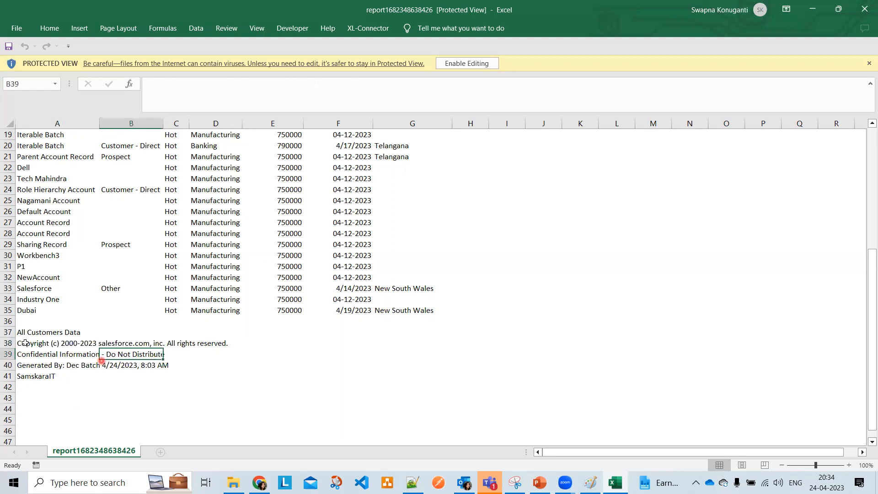
{"action": "left_click", "coordinate": [76, 346]}
{"action": "left_click", "coordinate": [220, 357], "text": "shift"}
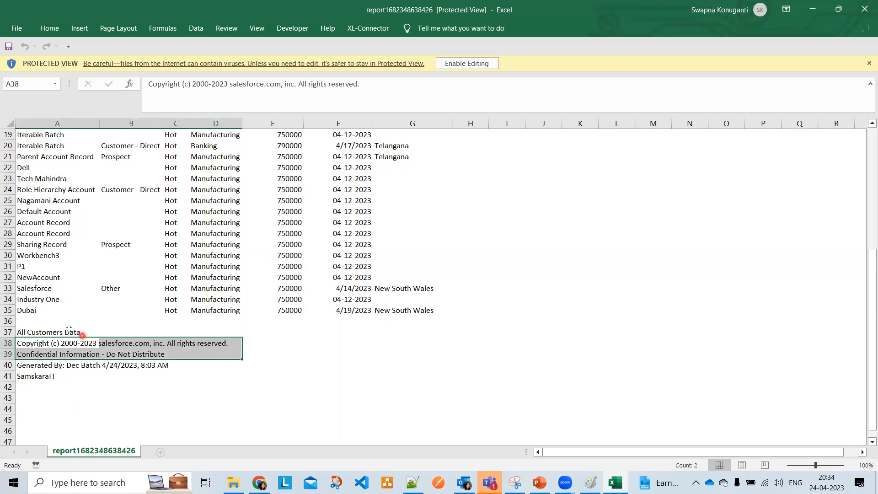
{"action": "left_click", "coordinate": [816, 5]}
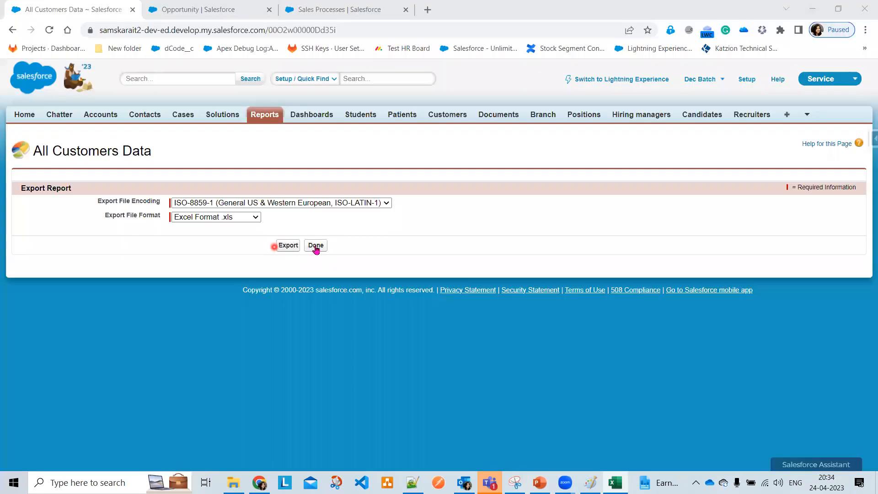
Find Reports and Dashboards Settings by searching 'Report' in Setup's Quick Find
{"action": "left_click", "coordinate": [315, 248]}
{"action": "left_click", "coordinate": [332, 7]}
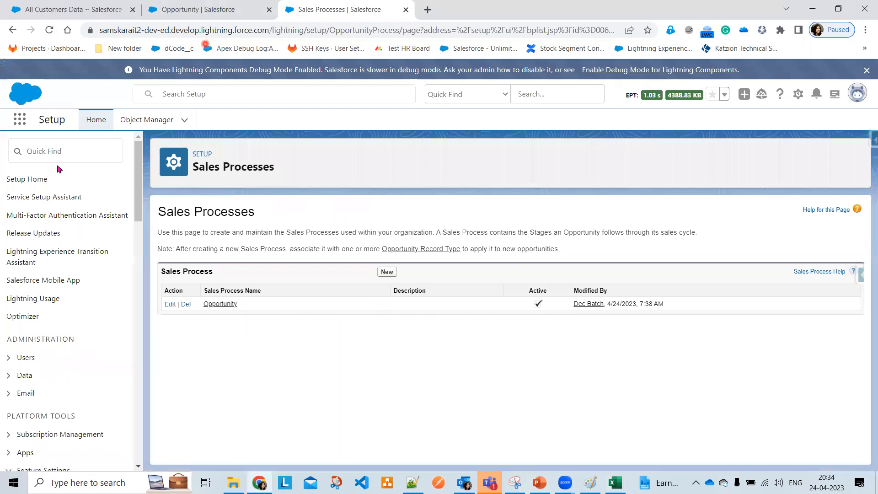
{"action": "left_click", "coordinate": [58, 157]}
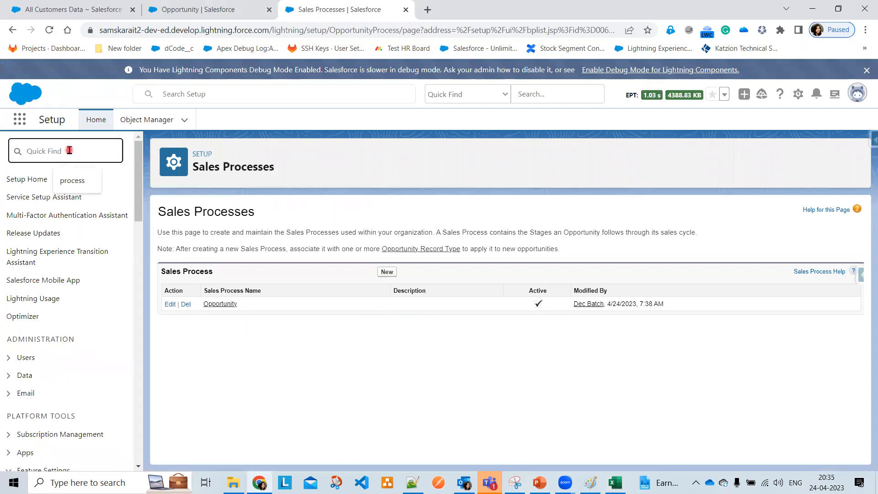
{"action": "type", "text": "Re"}
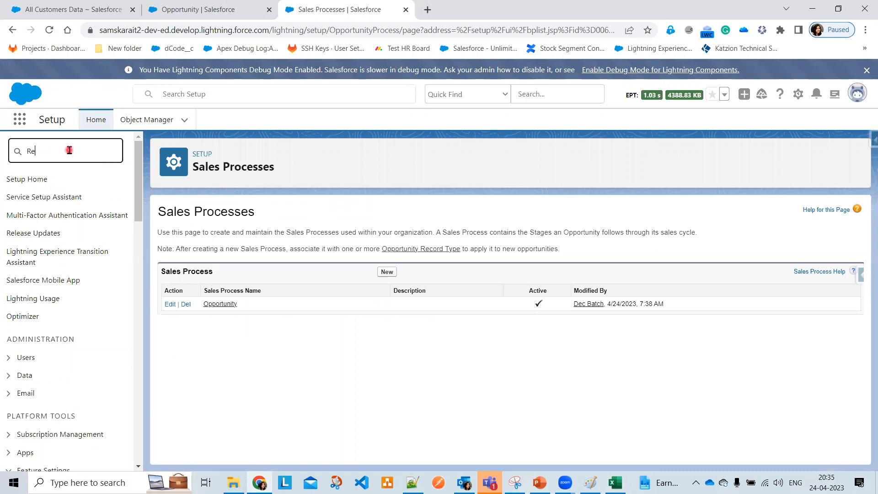
{"action": "type", "text": "port"}
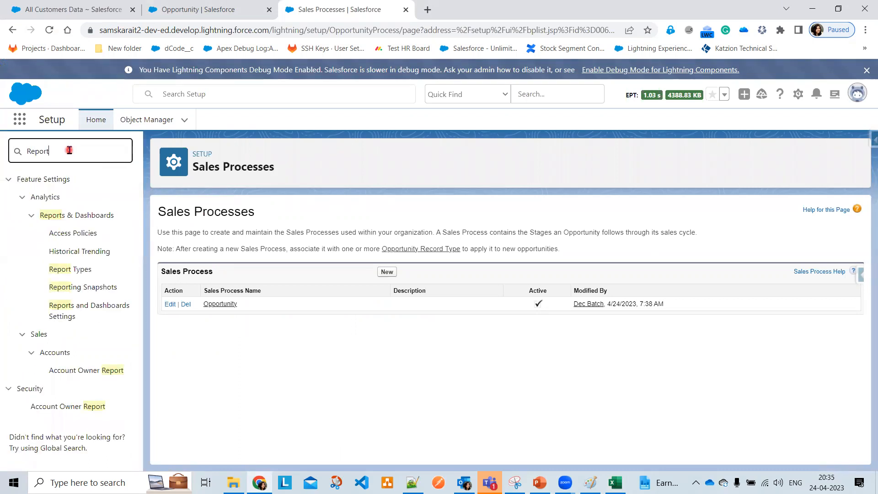
{"action": "left_click", "coordinate": [90, 314]}
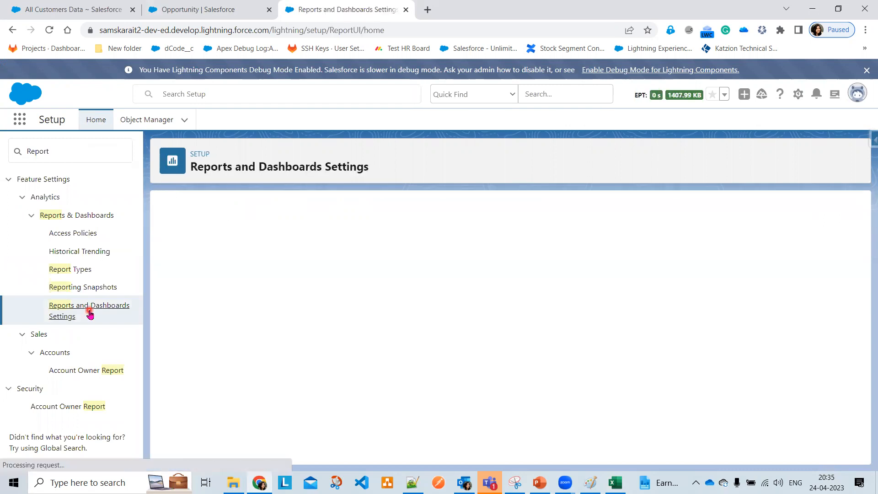
Tick both Exclude Disclaimer options, for formatted report exports and for report run pages
{"action": "left_click", "coordinate": [287, 336]}
{"action": "scroll", "coordinate": [288, 335], "scroll_direction": "down", "scroll_amount": 1}
{"action": "left_click_drag", "start_coordinate": [176, 292], "coordinate": [327, 297]}
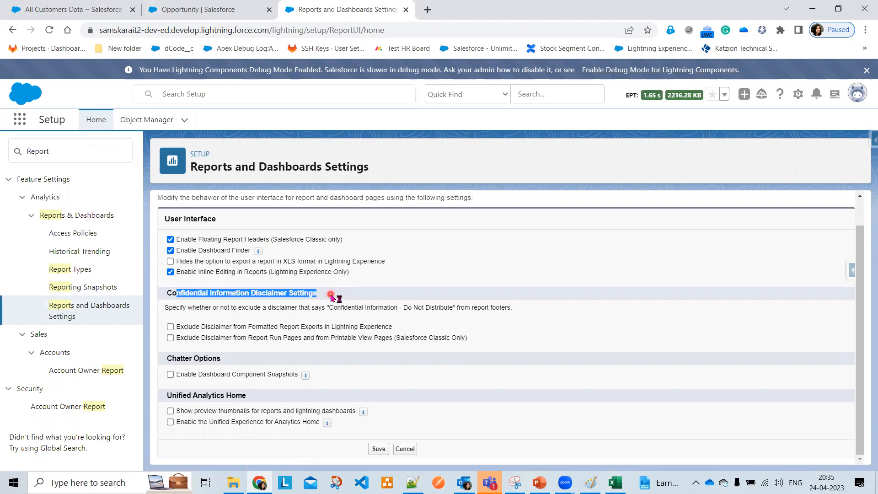
{"action": "left_click", "coordinate": [171, 326]}
{"action": "left_click", "coordinate": [170, 338]}
{"action": "left_click", "coordinate": [615, 482]}
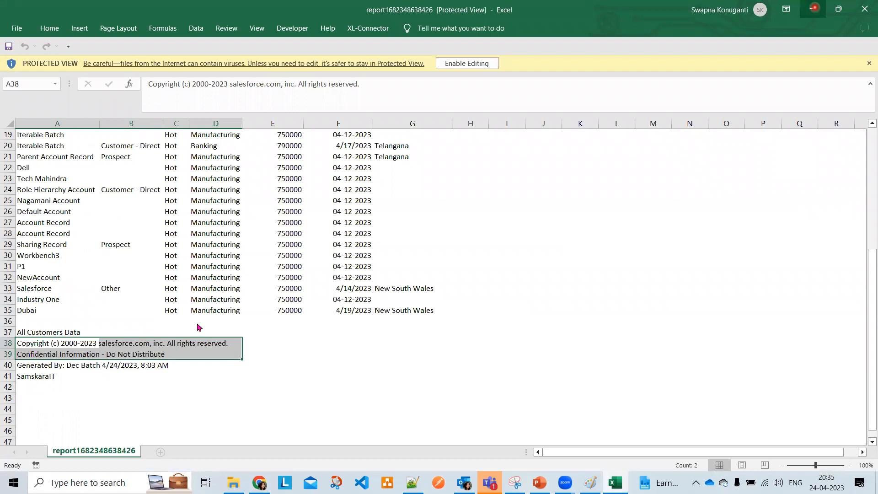
Re-export All Customers Data as Excel Format .xls and open the downloaded report1682348741460.xls
{"action": "left_click", "coordinate": [813, 9]}
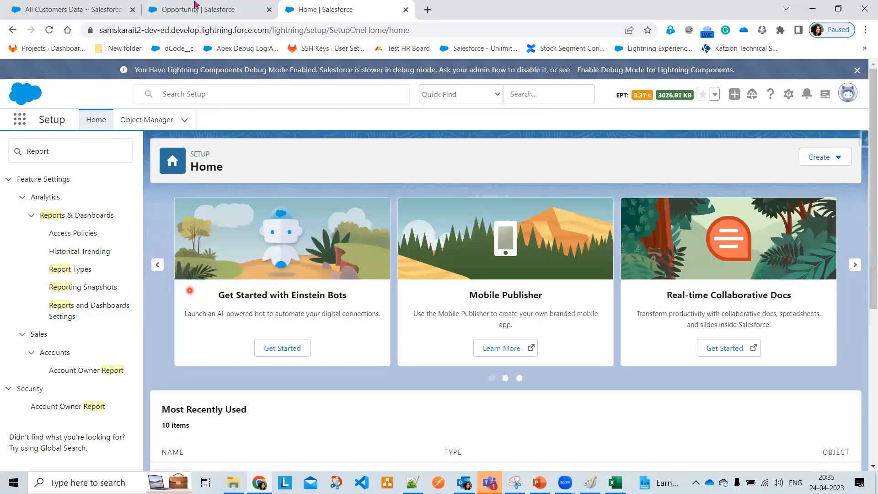
{"action": "left_click", "coordinate": [207, 10]}
{"action": "left_click", "coordinate": [94, 8]}
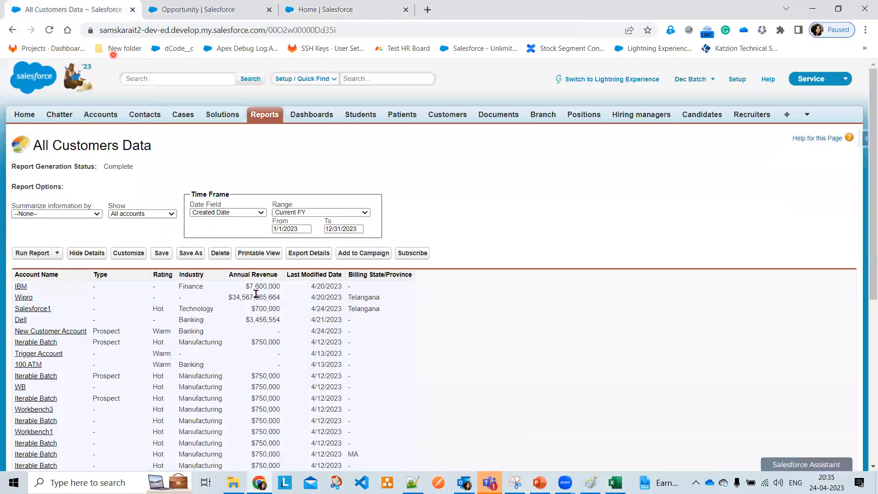
{"action": "left_click", "coordinate": [307, 253]}
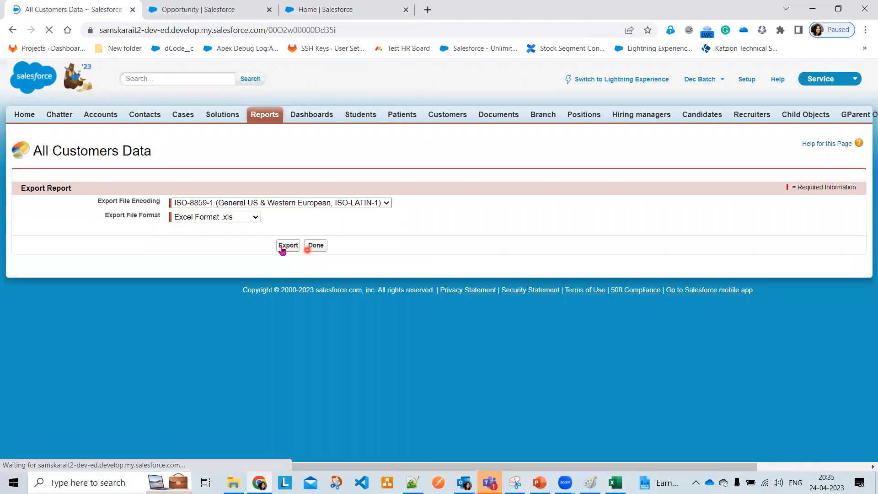
{"action": "left_click", "coordinate": [288, 250]}
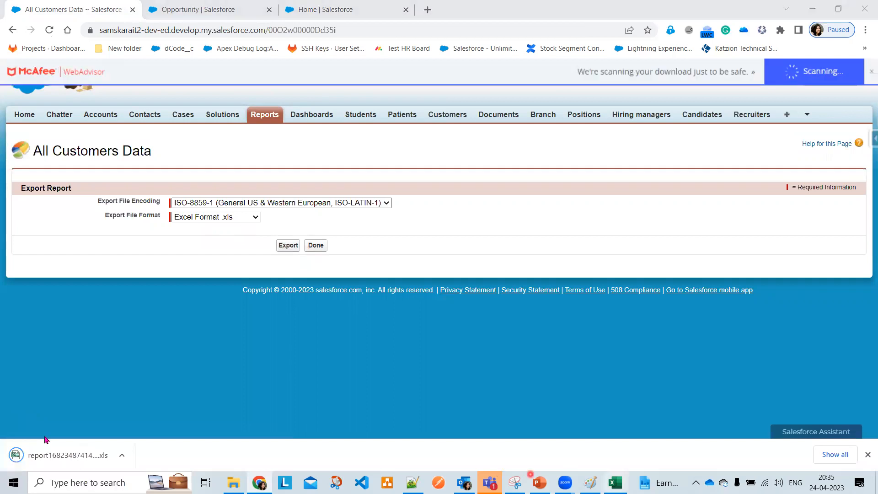
{"action": "left_click", "coordinate": [46, 455]}
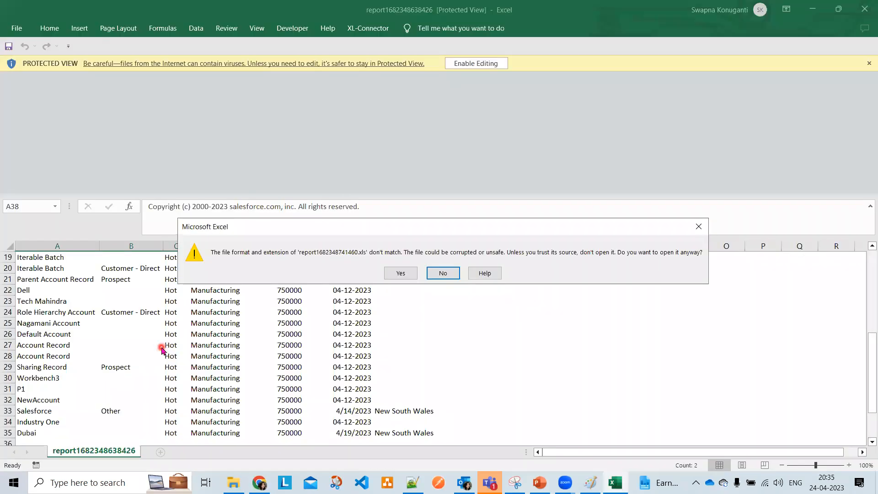
Open the re-exported workbook, confirm it ends at row 35 without the disclaimer footer, and close it
{"action": "left_click", "coordinate": [400, 273]}
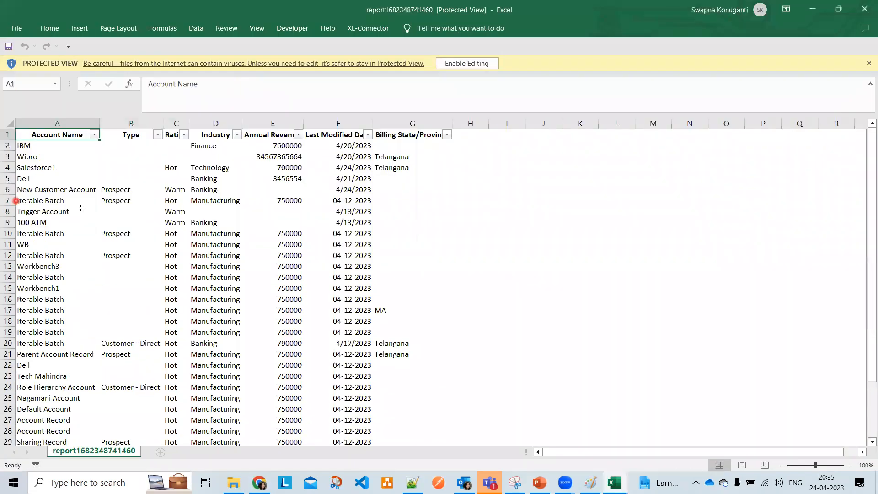
{"action": "scroll", "coordinate": [137, 225], "scroll_direction": "down", "scroll_amount": 6}
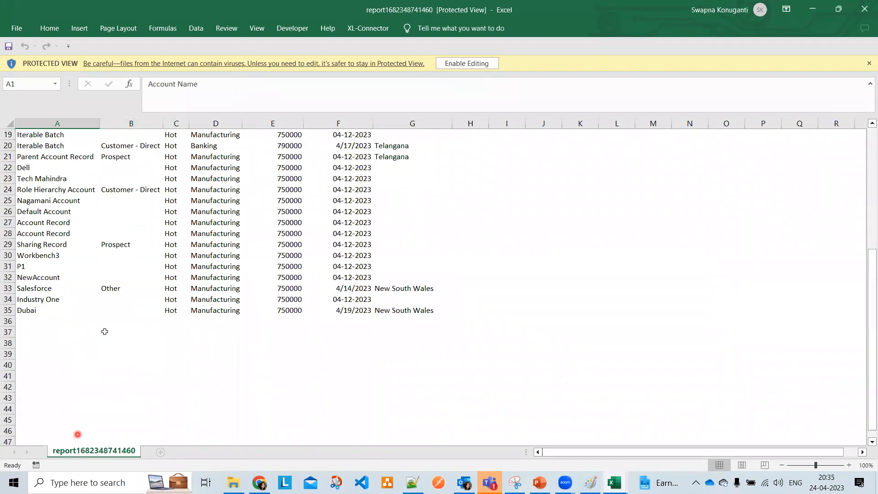
{"action": "scroll", "coordinate": [73, 305], "scroll_direction": "down", "scroll_amount": 5}
{"action": "scroll", "coordinate": [67, 281], "scroll_direction": "up", "scroll_amount": 4}
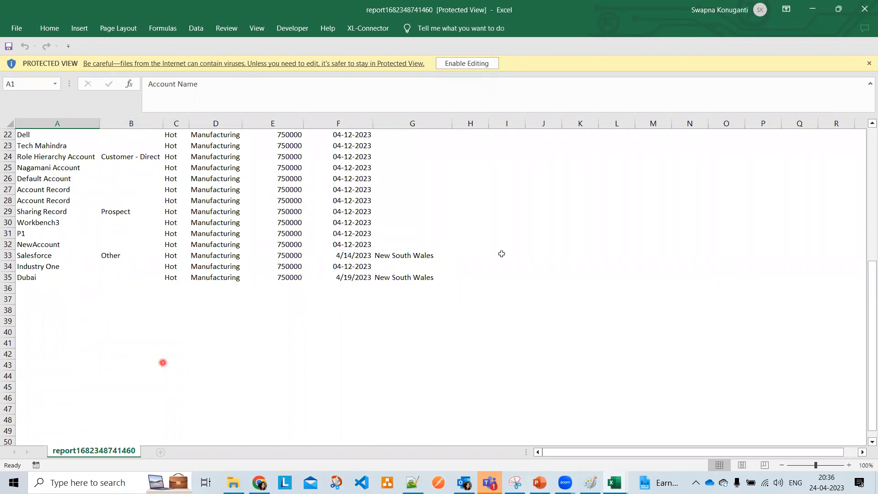
{"action": "left_click", "coordinate": [864, 11]}
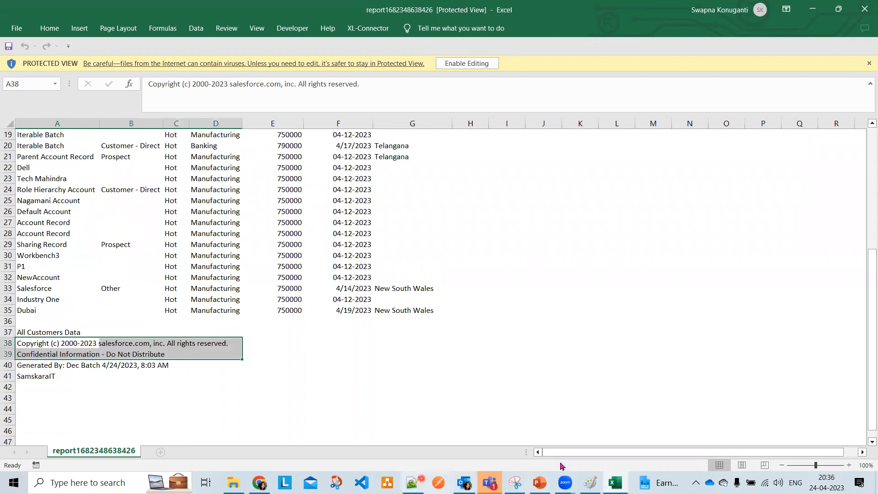
{"action": "key", "text": "alt+Tab"}
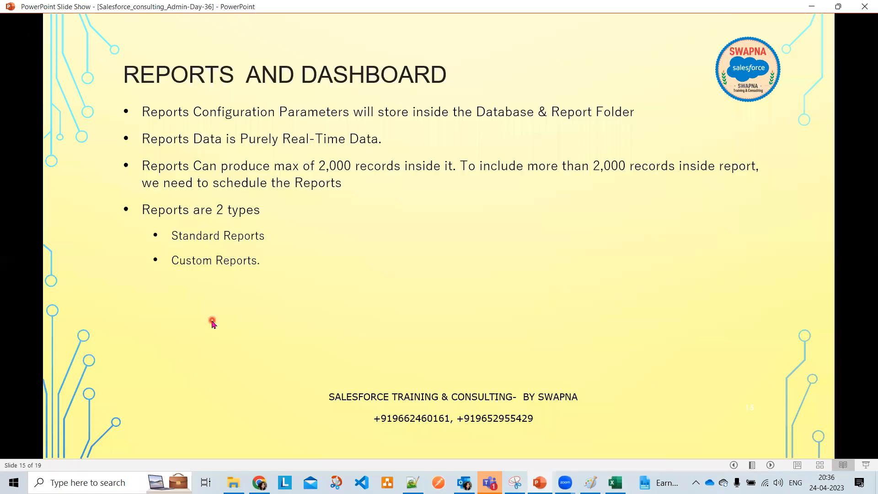
Advance the slide show to slide 16, Reports Use Case with the Warm-rating task, then minimize it
{"action": "left_click", "coordinate": [212, 322]}
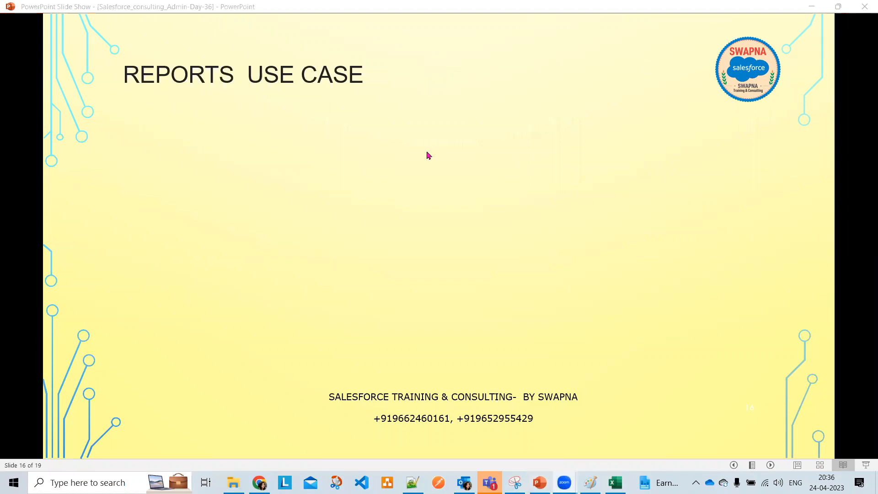
{"action": "scroll", "coordinate": [426, 152], "scroll_direction": "down", "scroll_amount": 1}
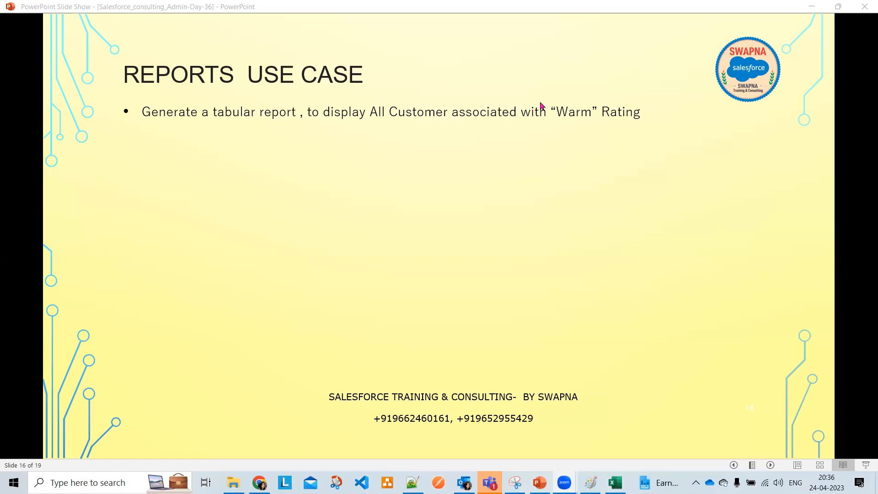
{"action": "scroll", "coordinate": [604, 216], "scroll_direction": "down", "scroll_amount": 1}
{"action": "scroll", "coordinate": [604, 216], "scroll_direction": "up", "scroll_amount": 1}
{"action": "left_click", "coordinate": [811, 7]}
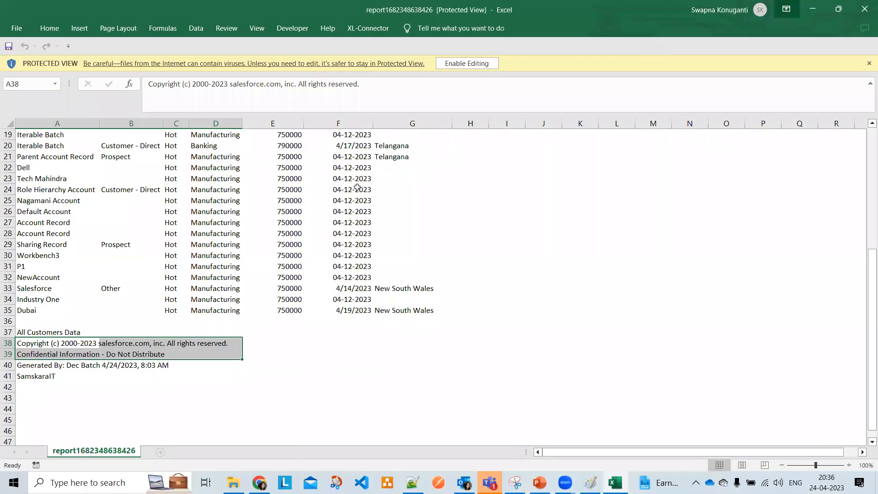
Close the old export workbook, switch to Lightning Experience, and start a New Report from Reports
{"action": "left_click", "coordinate": [864, 8]}
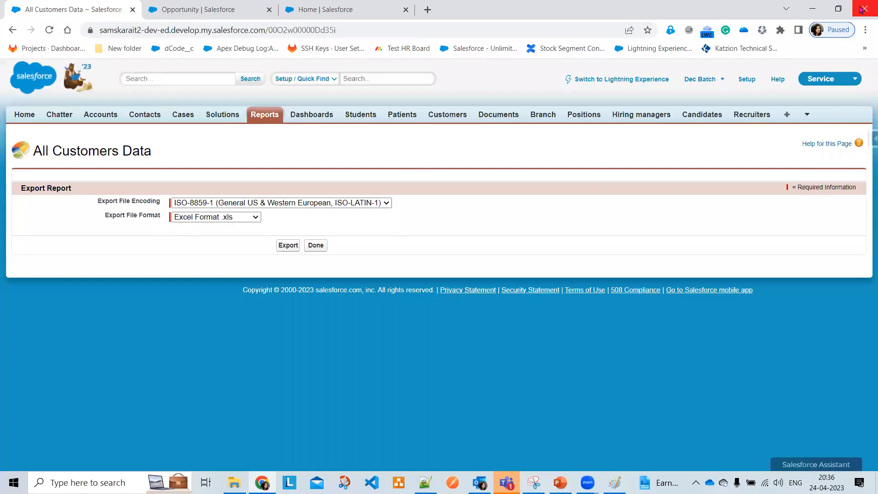
{"action": "left_click", "coordinate": [627, 82]}
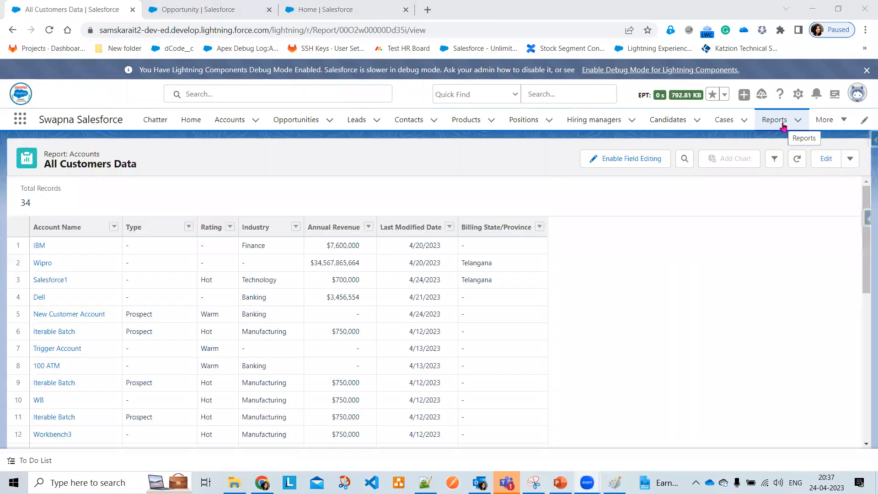
{"action": "left_click", "coordinate": [782, 125]}
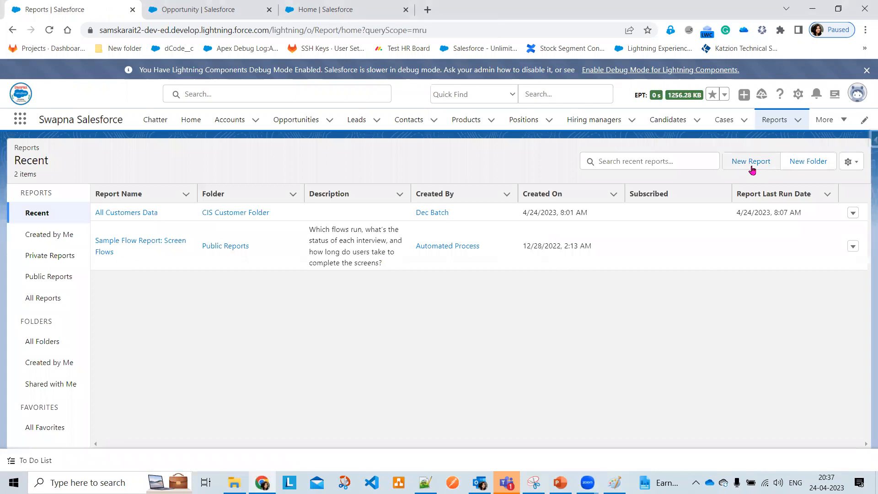
{"action": "left_click", "coordinate": [751, 163]}
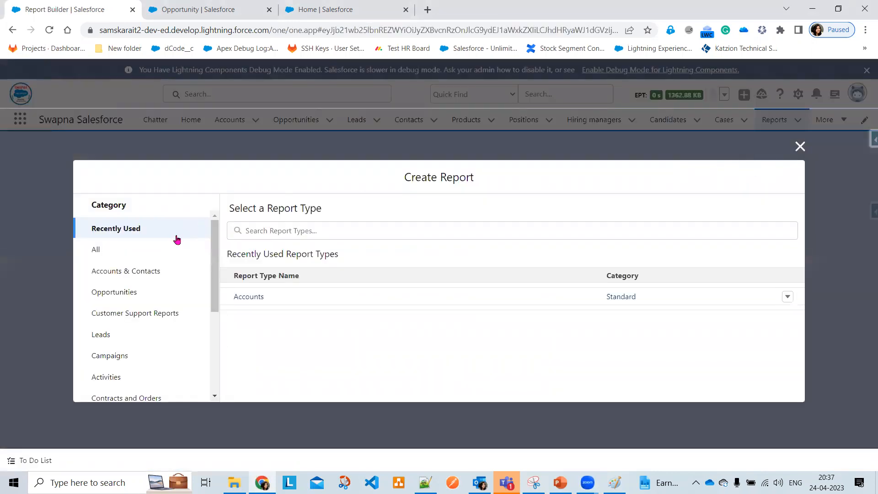
{"action": "left_click", "coordinate": [345, 229]}
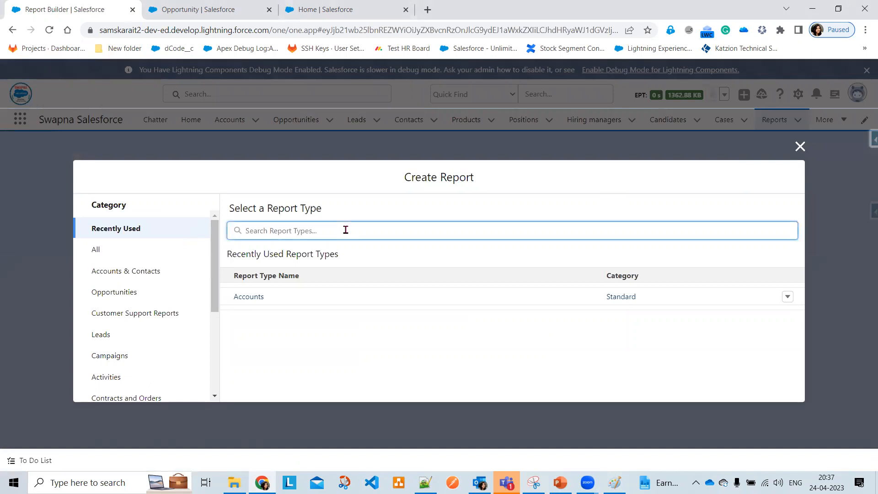
{"action": "type", "text": "Accou"}
{"action": "key", "text": "BackSpace"}
{"action": "key", "text": "BackSpace"}
{"action": "key", "text": "BackSpace"}
{"action": "key", "text": "BackSpace"}
{"action": "type", "text": "Opp"}
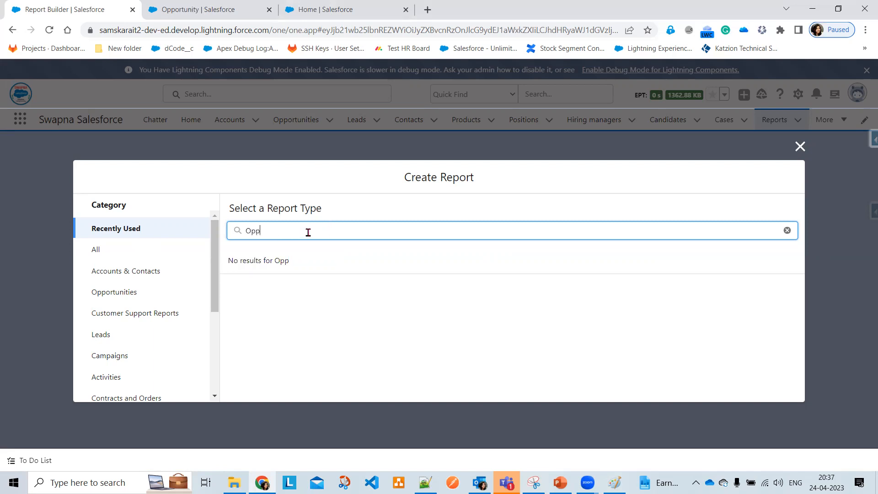
{"action": "key", "text": "BackSpace"}
{"action": "key", "text": "BackSpace"}
{"action": "key", "text": "BackSpace"}
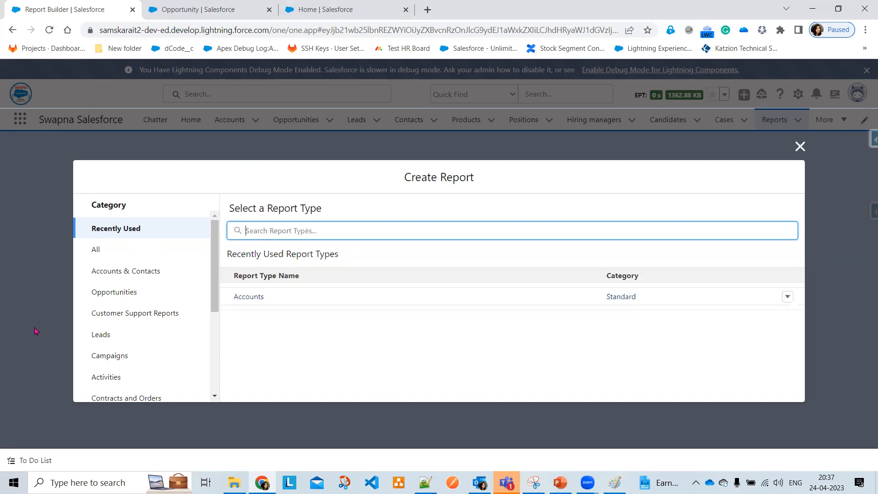
{"action": "scroll", "coordinate": [168, 377], "scroll_direction": "down", "scroll_amount": 1}
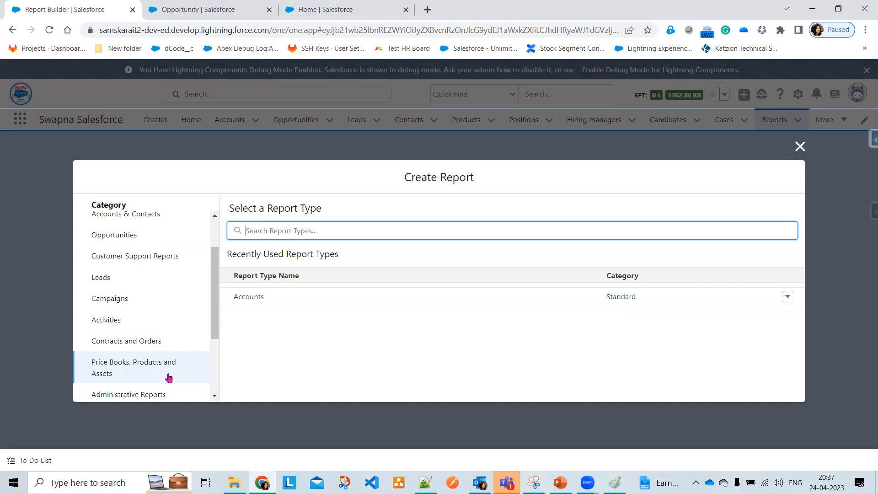
{"action": "scroll", "coordinate": [169, 378], "scroll_direction": "down", "scroll_amount": 1}
{"action": "scroll", "coordinate": [124, 236], "scroll_direction": "down", "scroll_amount": 1}
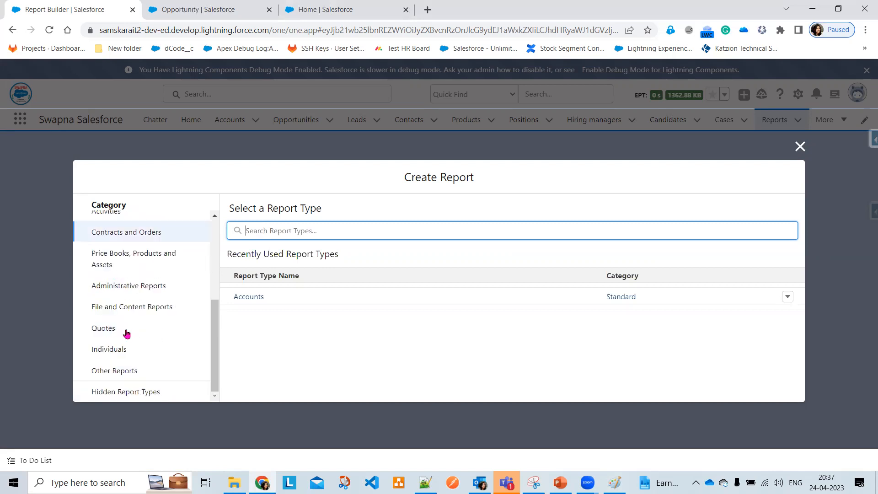
{"action": "scroll", "coordinate": [126, 334], "scroll_direction": "up", "scroll_amount": 3}
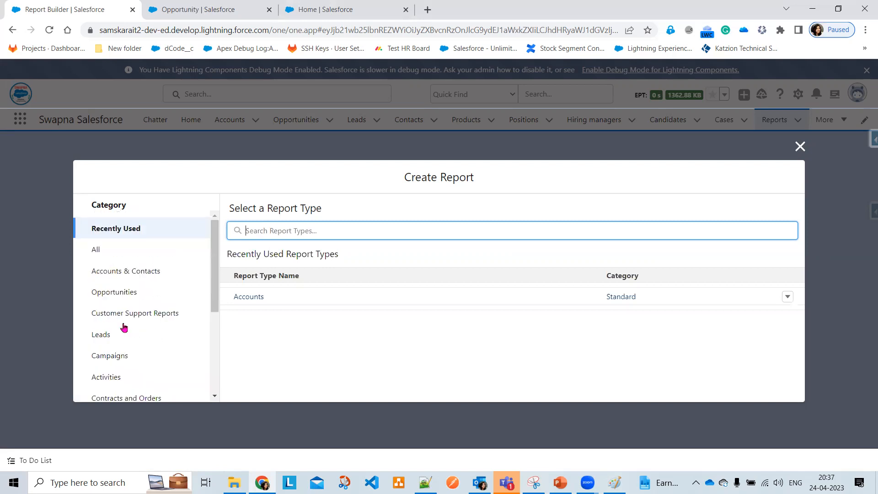
{"action": "left_click", "coordinate": [121, 293]}
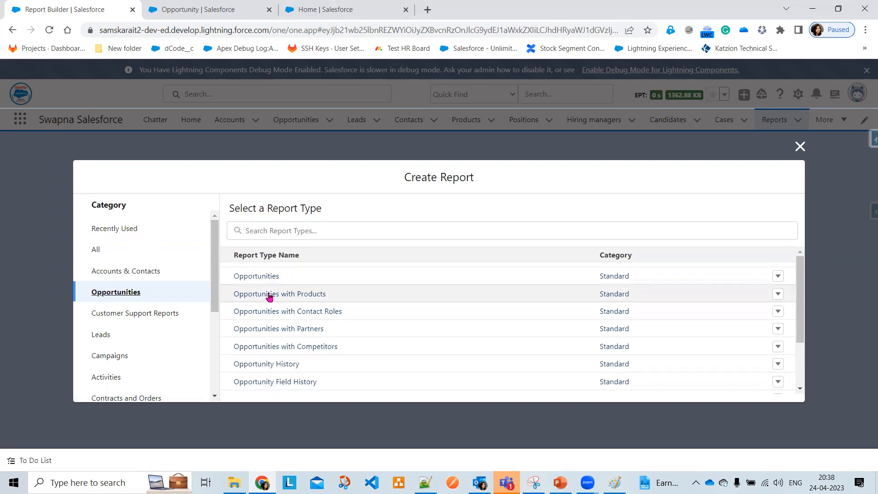
{"action": "left_click", "coordinate": [270, 229]}
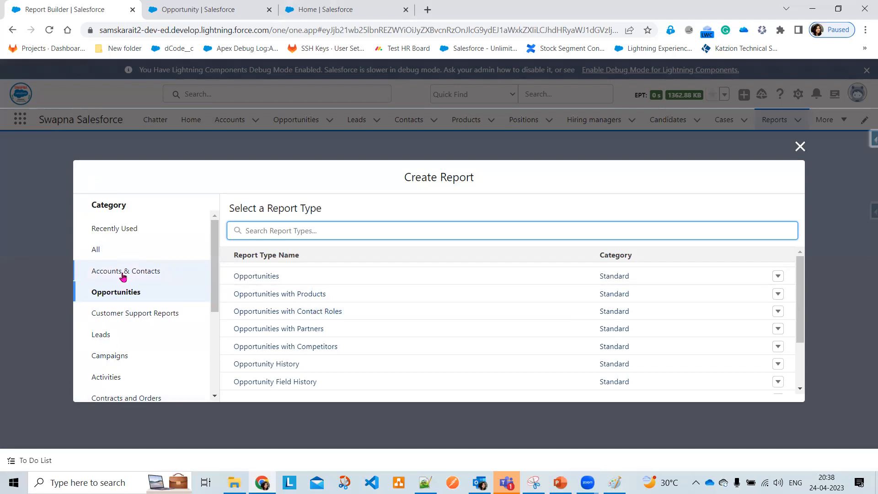
{"action": "left_click", "coordinate": [118, 336]}
{"action": "left_click", "coordinate": [120, 355]}
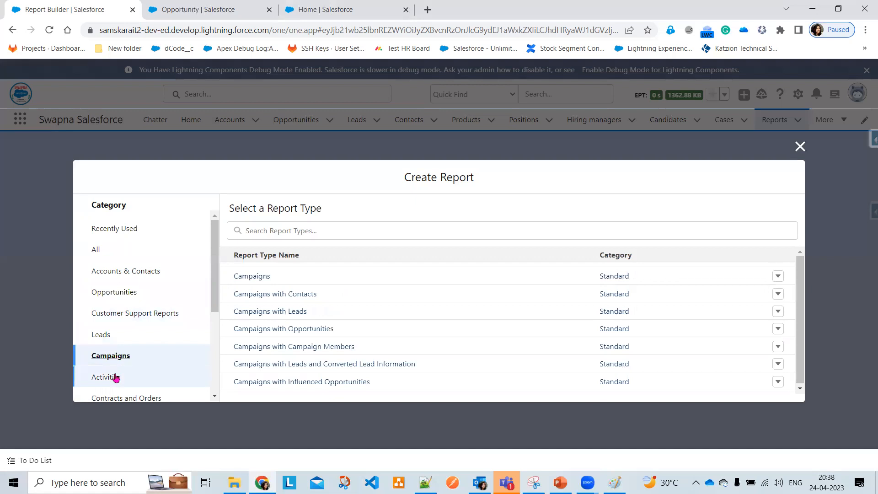
{"action": "left_click", "coordinate": [116, 377]}
{"action": "scroll", "coordinate": [119, 361], "scroll_direction": "down", "scroll_amount": 1}
{"action": "left_click", "coordinate": [122, 343]}
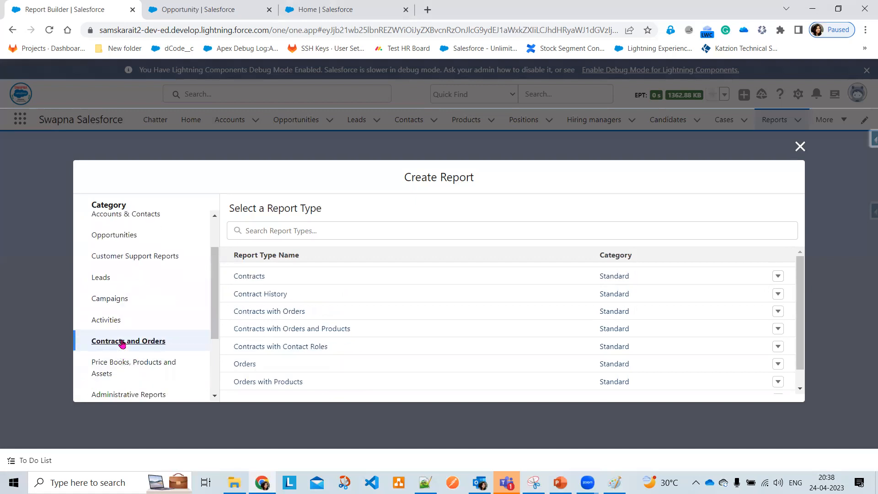
{"action": "left_click", "coordinate": [126, 366]}
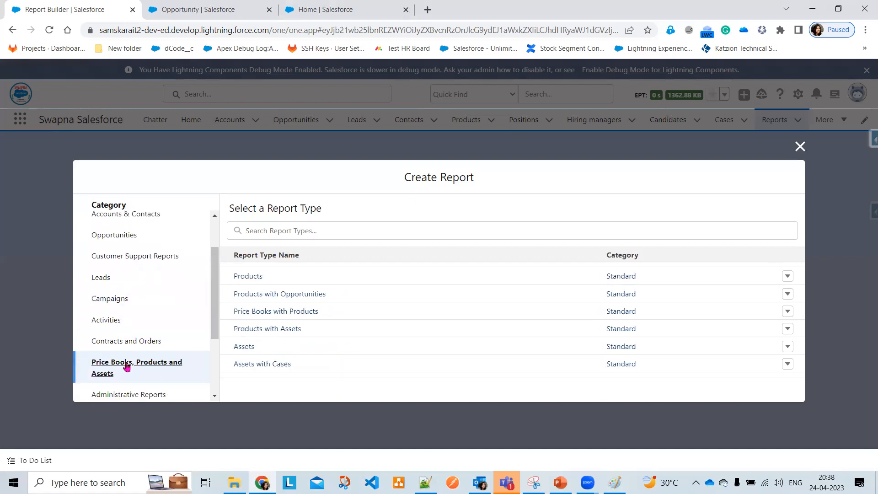
{"action": "scroll", "coordinate": [127, 364], "scroll_direction": "down", "scroll_amount": 1}
{"action": "left_click", "coordinate": [125, 346]}
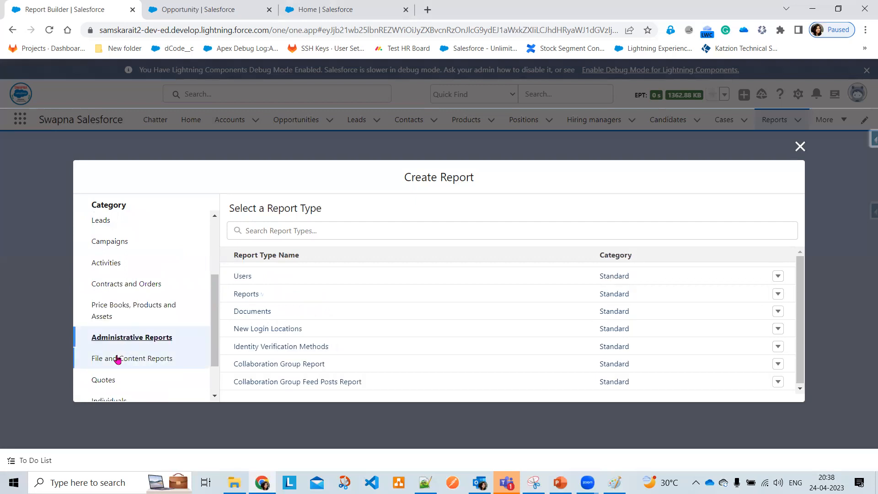
{"action": "scroll", "coordinate": [88, 239], "scroll_direction": "up", "scroll_amount": 3}
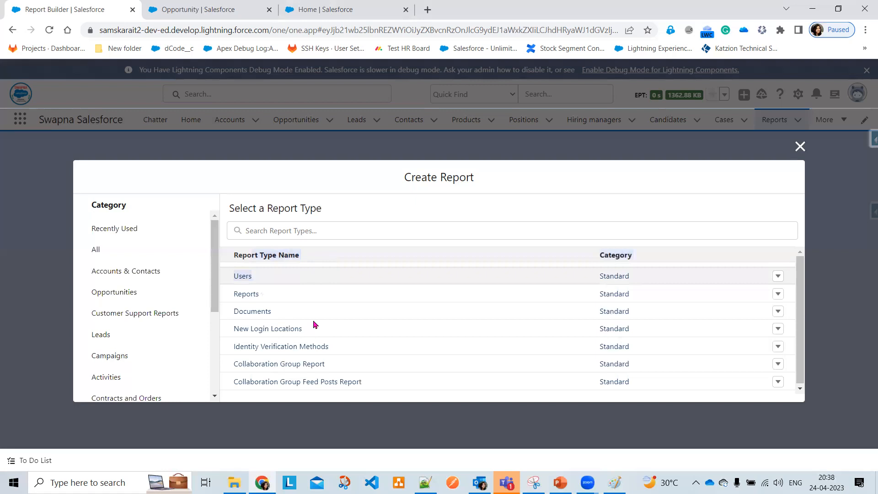
{"action": "left_click", "coordinate": [102, 253]}
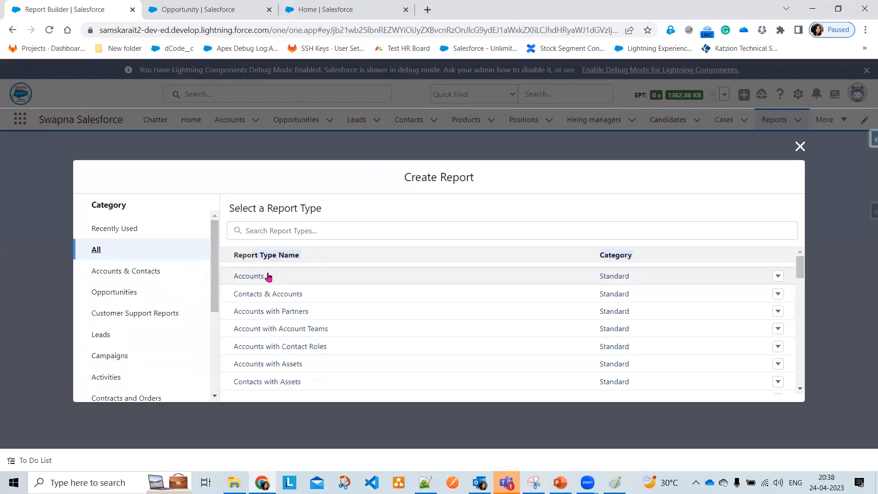
{"action": "left_click", "coordinate": [113, 232]}
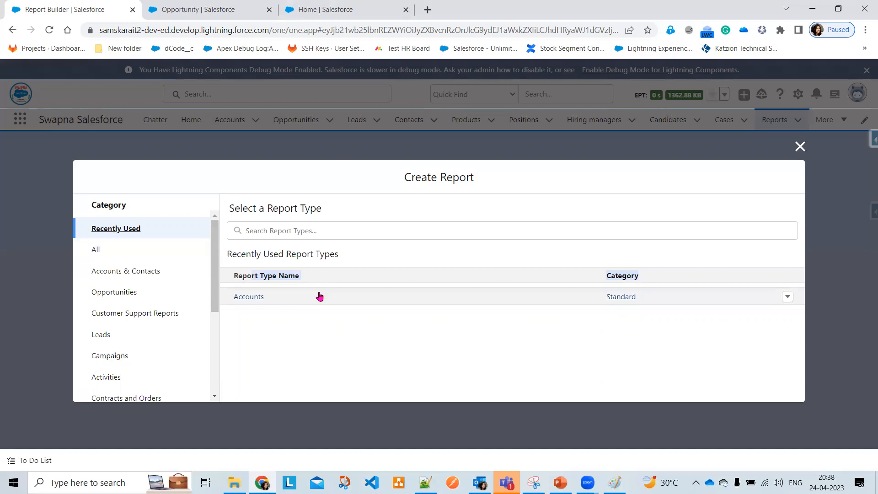
Choose the Accounts report type and start a New Accounts Report
{"action": "left_click", "coordinate": [244, 298]}
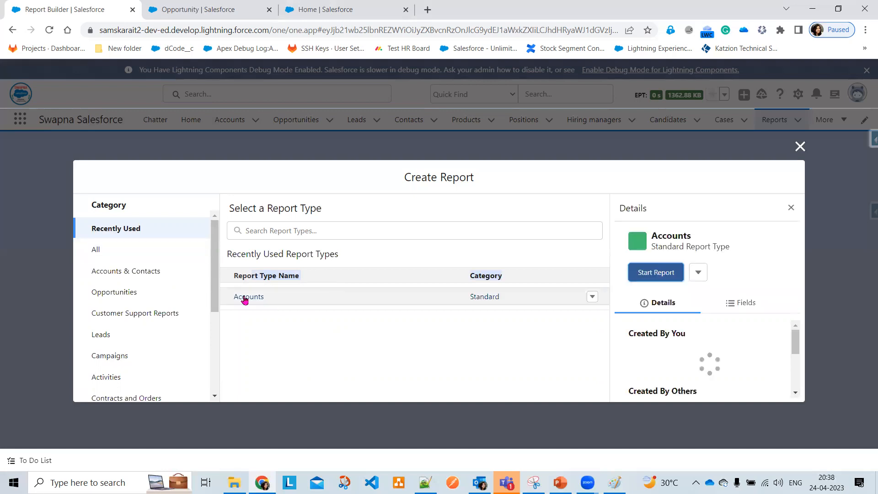
{"action": "left_click", "coordinate": [655, 274]}
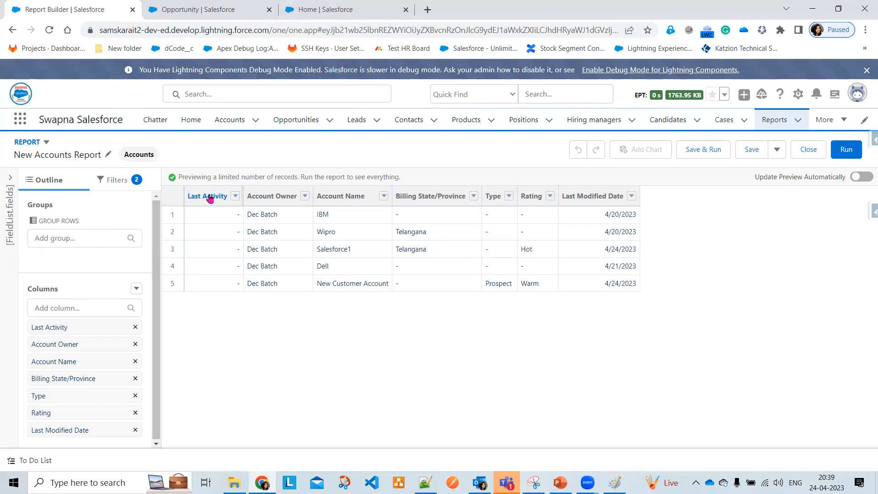
Remove the Last Activity column via the Group Rows area and refresh the preview
{"action": "left_click_drag", "start_coordinate": [210, 197], "coordinate": [82, 250]}
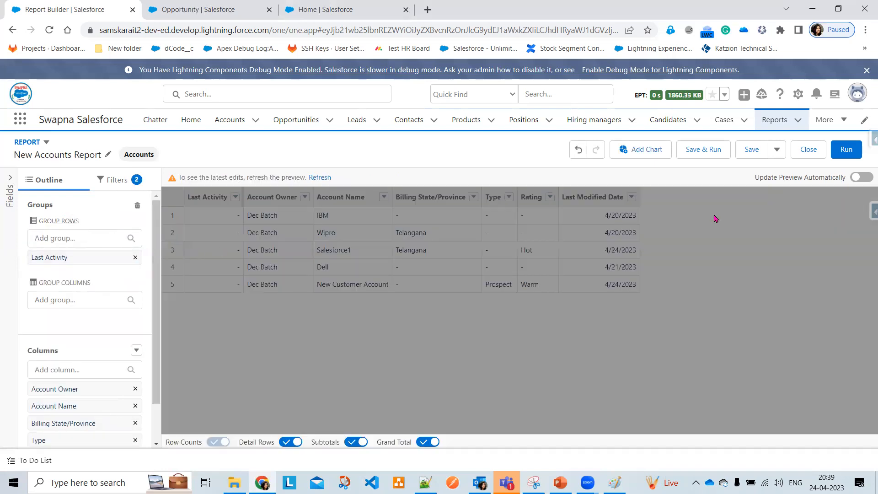
{"action": "left_click_drag", "start_coordinate": [41, 254], "coordinate": [203, 220]}
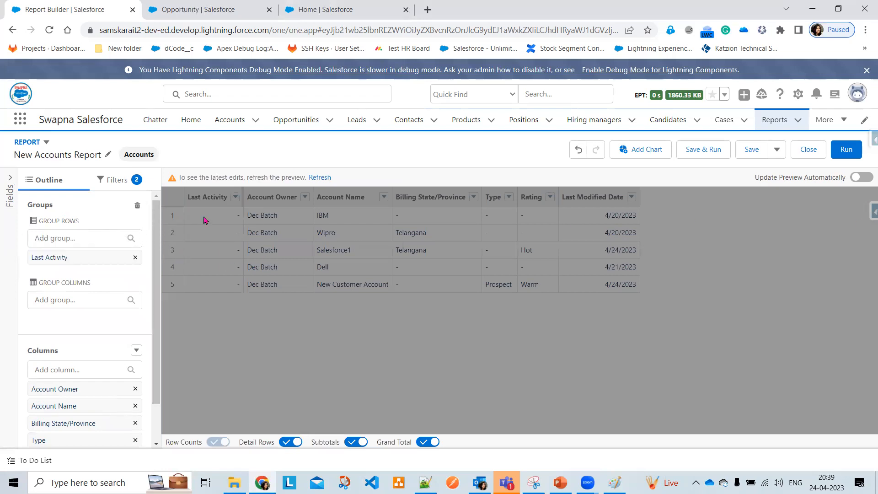
{"action": "left_click", "coordinate": [135, 259]}
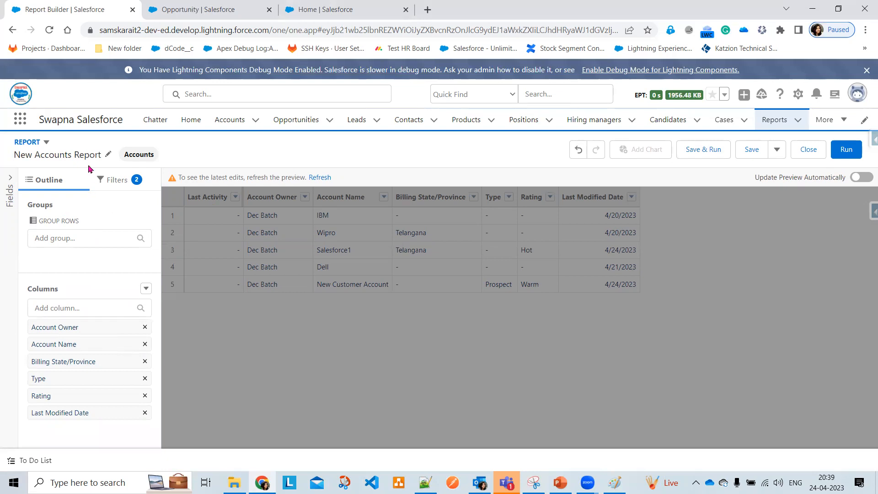
{"action": "left_click", "coordinate": [122, 181]}
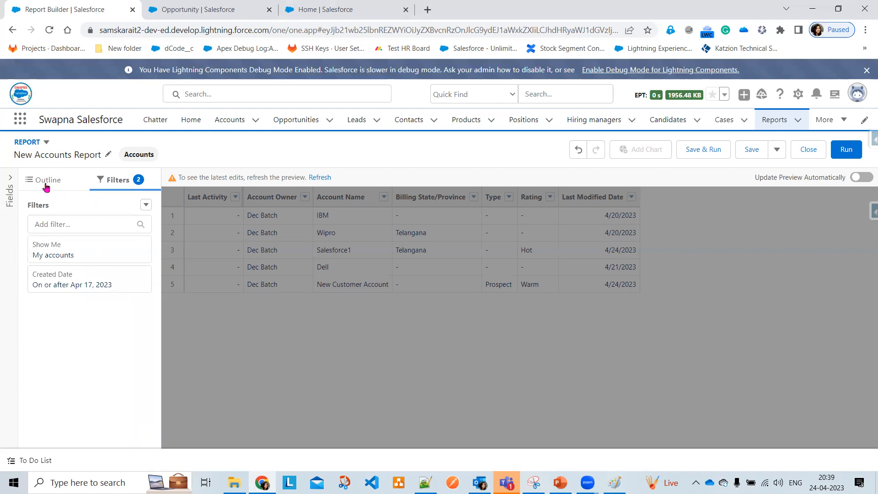
{"action": "left_click", "coordinate": [46, 185]}
{"action": "left_click", "coordinate": [320, 178]}
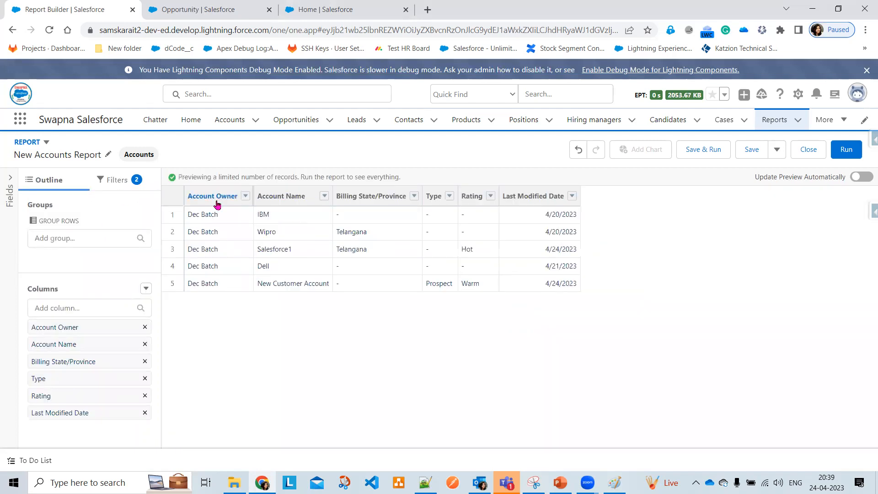
Remove the Account Owner column and refresh, leaving Account Name first
{"action": "left_click", "coordinate": [246, 197]}
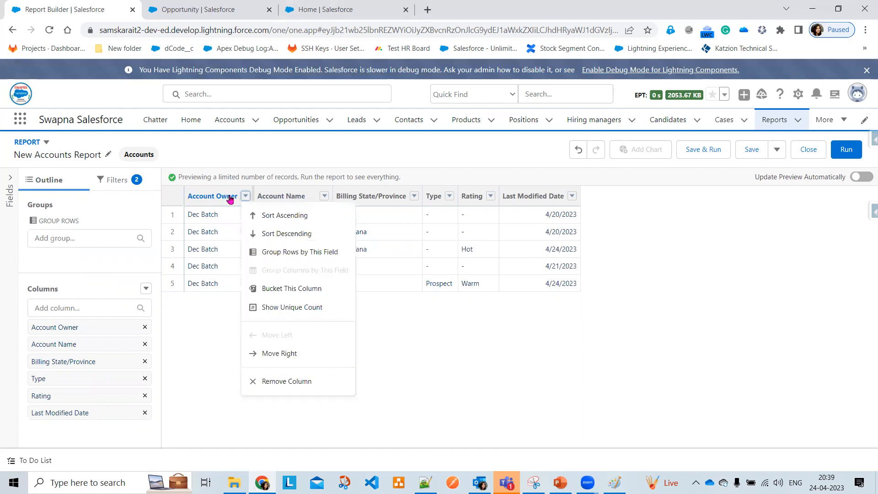
{"action": "left_click", "coordinate": [295, 381]}
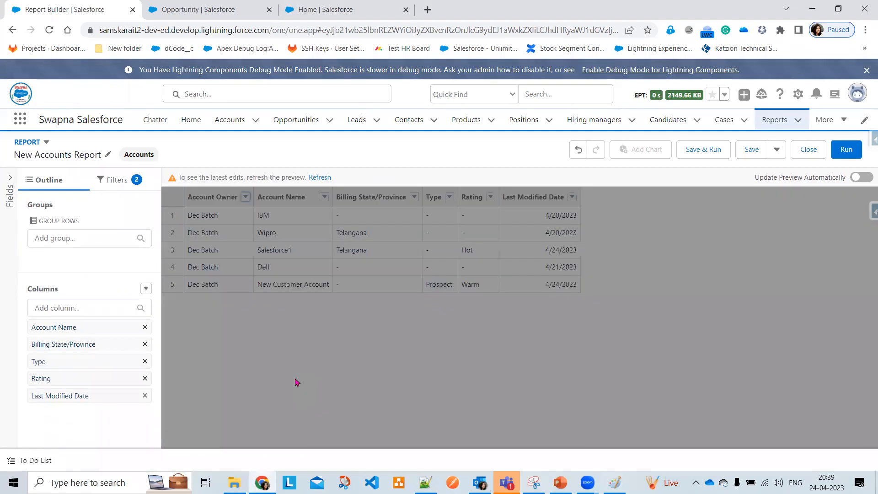
{"action": "left_click", "coordinate": [323, 177]}
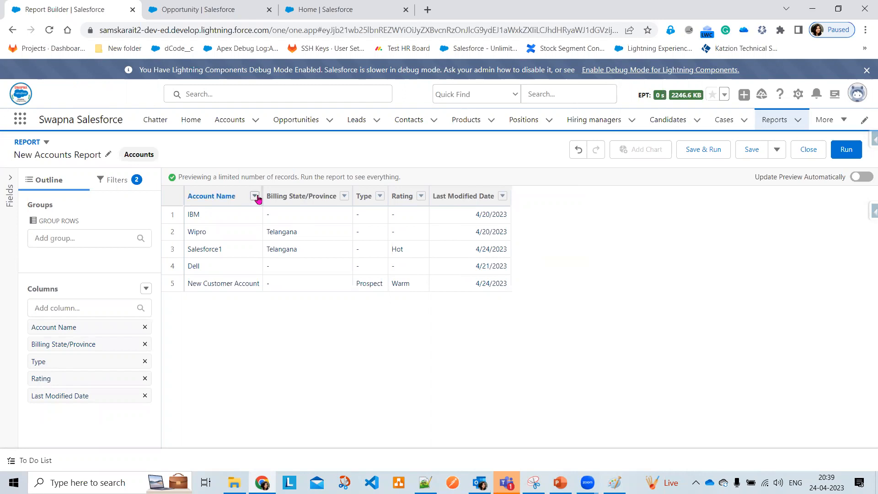
{"action": "left_click", "coordinate": [560, 482]}
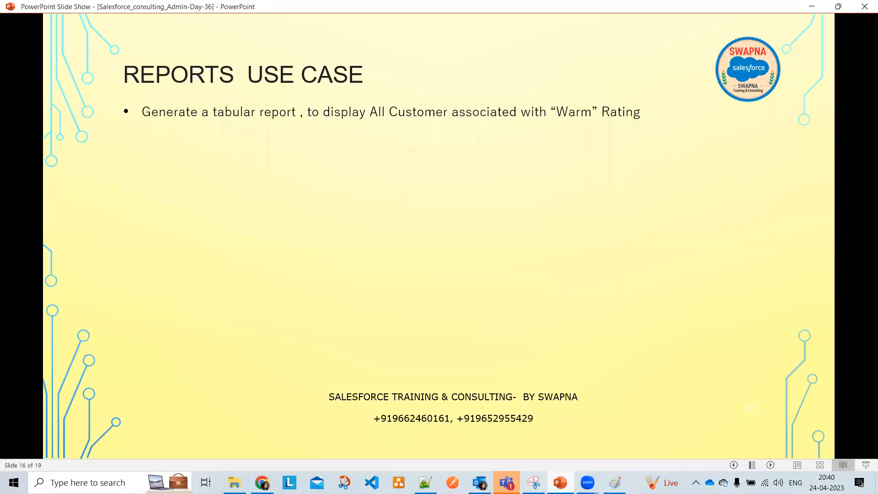
{"action": "left_click", "coordinate": [561, 482]}
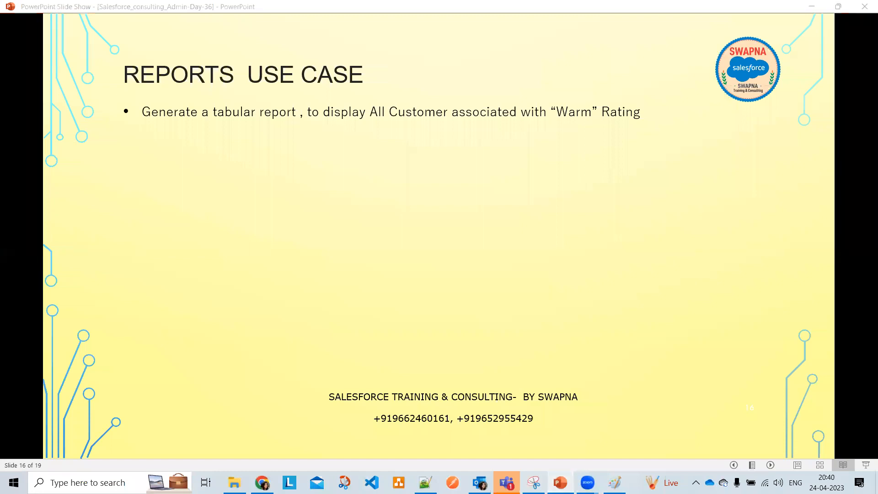
{"action": "left_click", "coordinate": [560, 483]}
{"action": "left_click", "coordinate": [560, 483]}
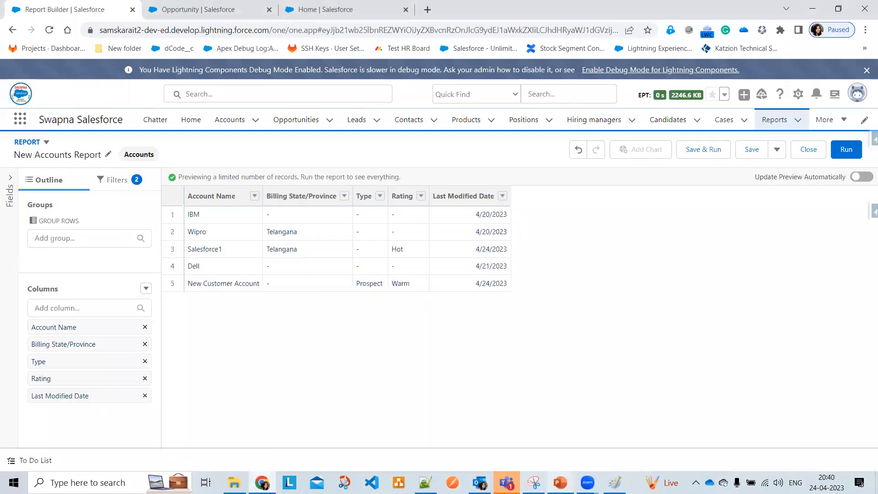
{"action": "left_click", "coordinate": [210, 10]}
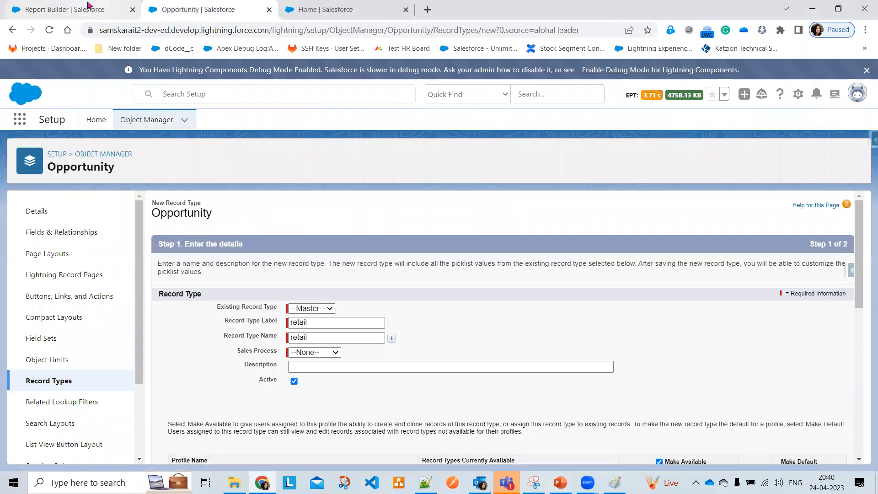
{"action": "left_click", "coordinate": [87, 7]}
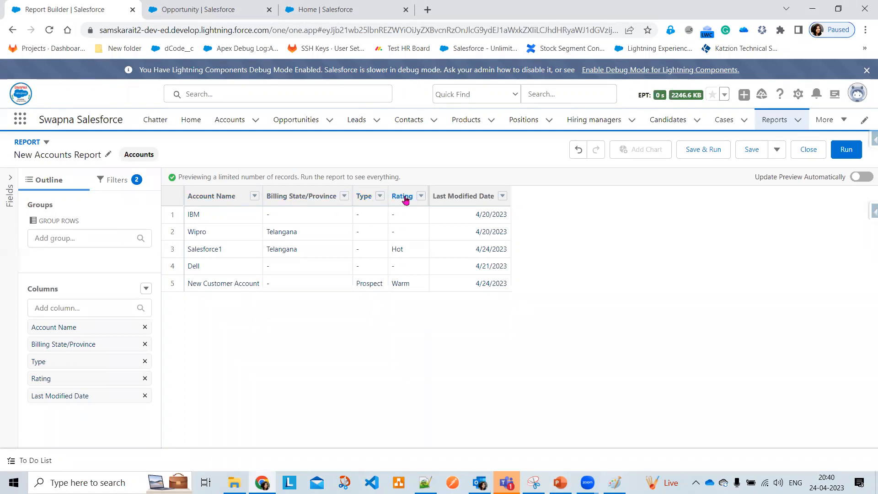
Change the Show Me filter to include All accounts
{"action": "left_click", "coordinate": [112, 181]}
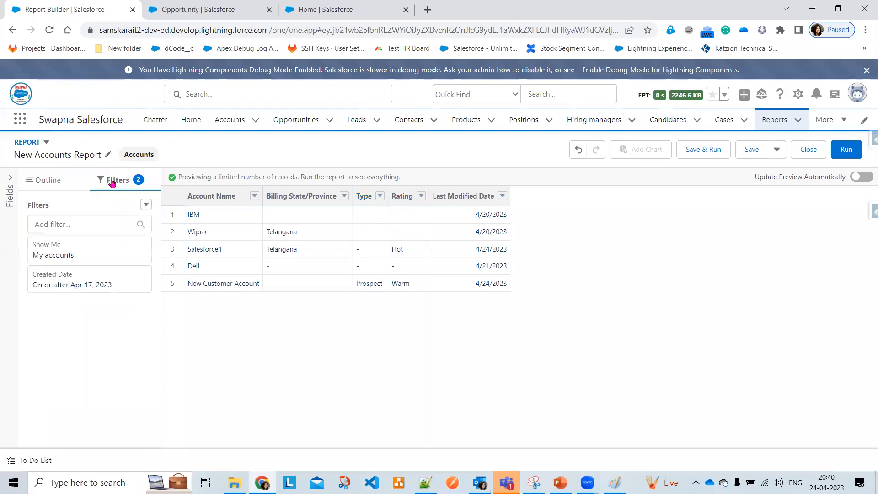
{"action": "left_click", "coordinate": [77, 259]}
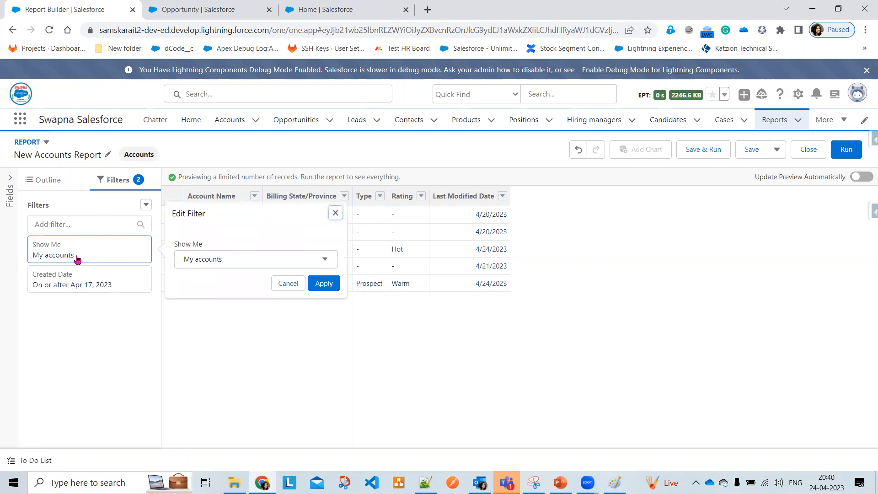
{"action": "left_click", "coordinate": [203, 262]}
{"action": "left_click", "coordinate": [215, 320]}
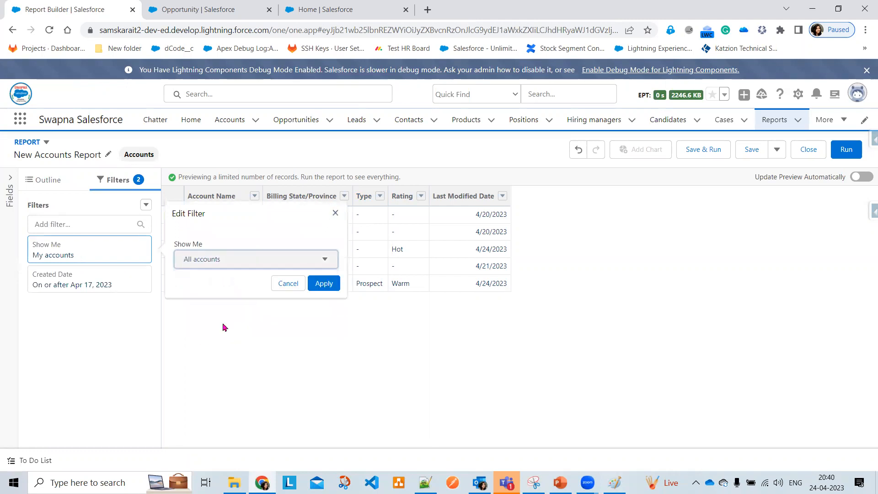
{"action": "left_click", "coordinate": [322, 284]}
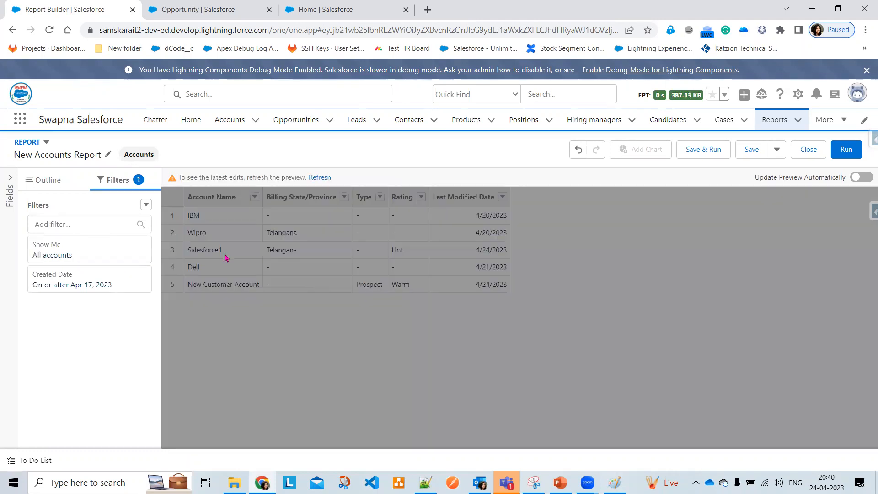
Add a Rating equals Warm filter and refresh the preview
{"action": "left_click", "coordinate": [90, 224]}
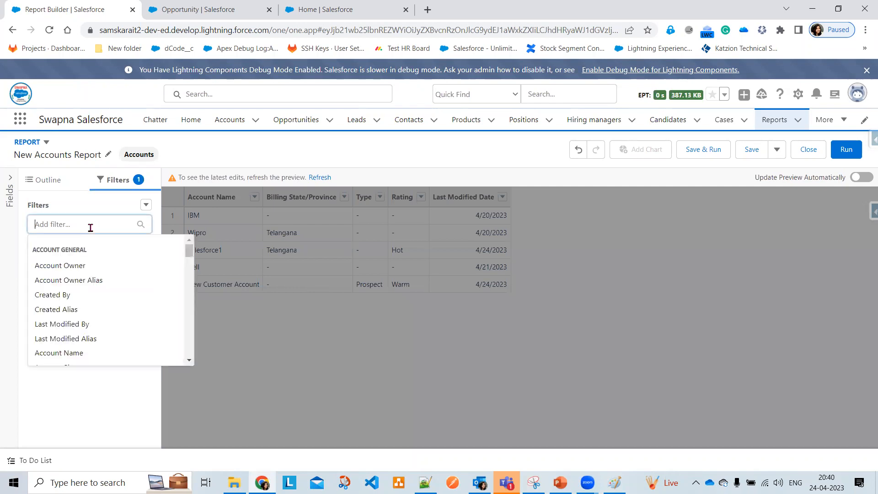
{"action": "type", "text": "ra"}
{"action": "left_click", "coordinate": [64, 266]}
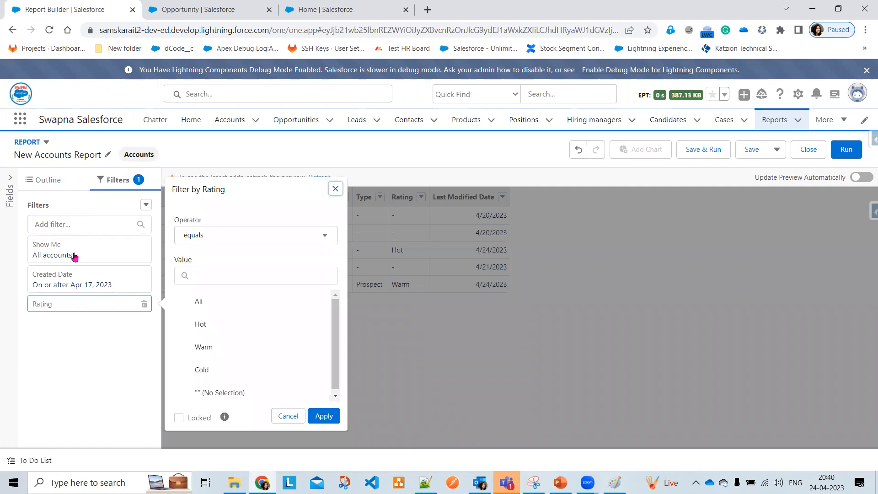
{"action": "left_click", "coordinate": [215, 347]}
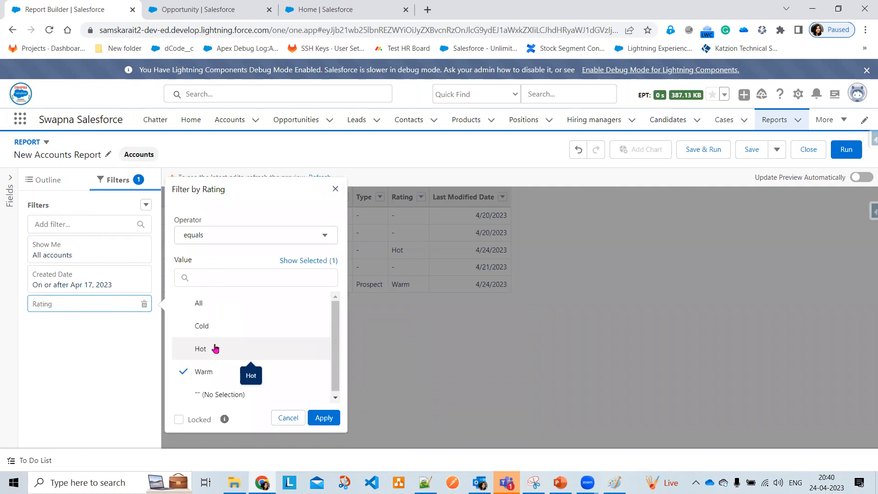
{"action": "left_click", "coordinate": [329, 419]}
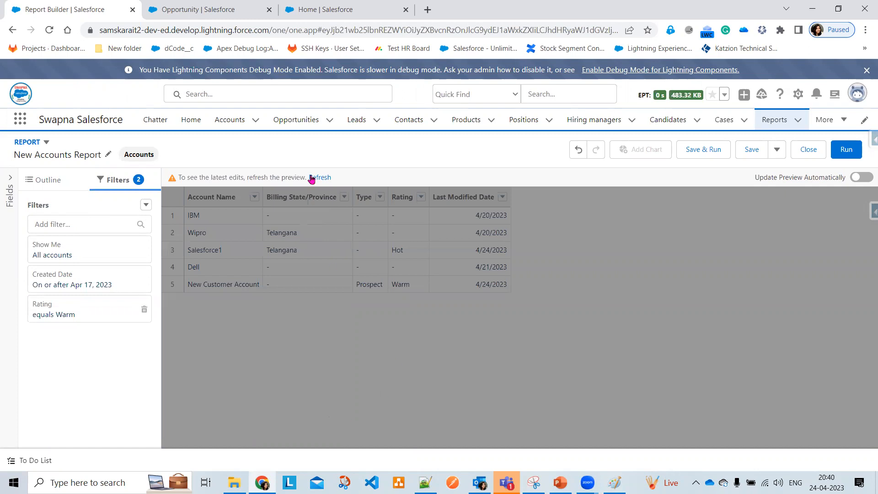
{"action": "left_click", "coordinate": [320, 177]}
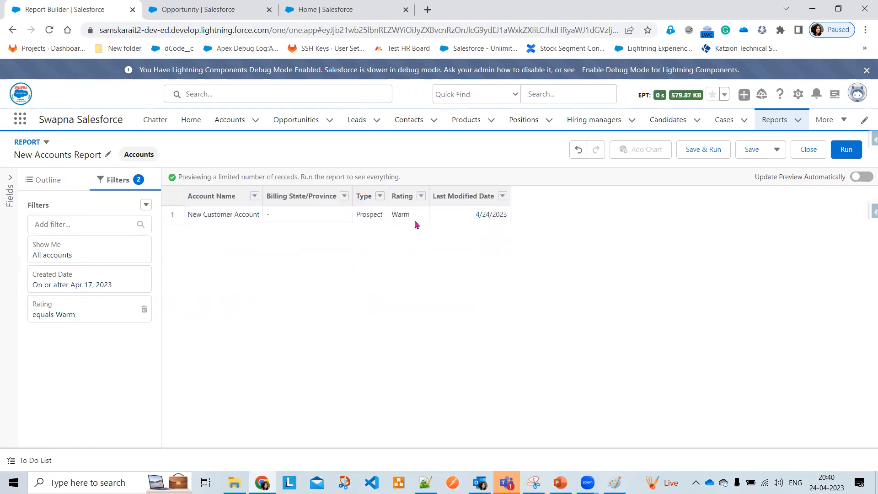
Set the Created Date filter range to All Time and refresh the preview
{"action": "left_click", "coordinate": [88, 282]}
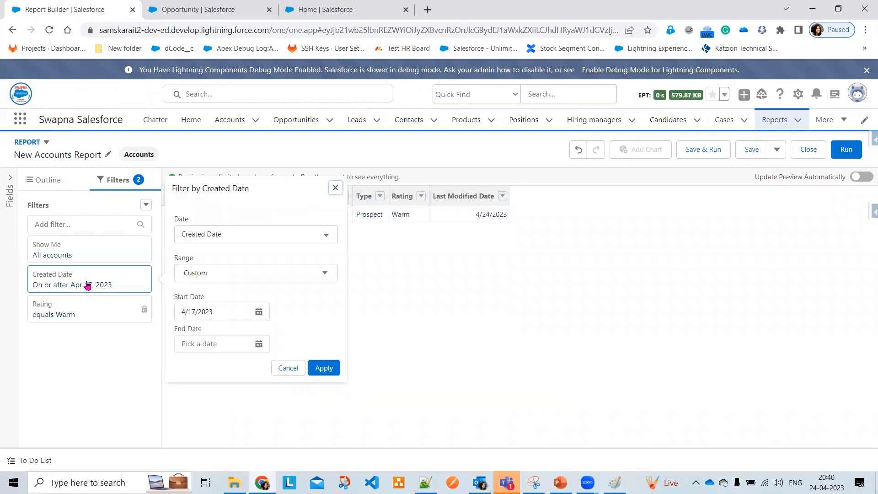
{"action": "left_click", "coordinate": [245, 277]}
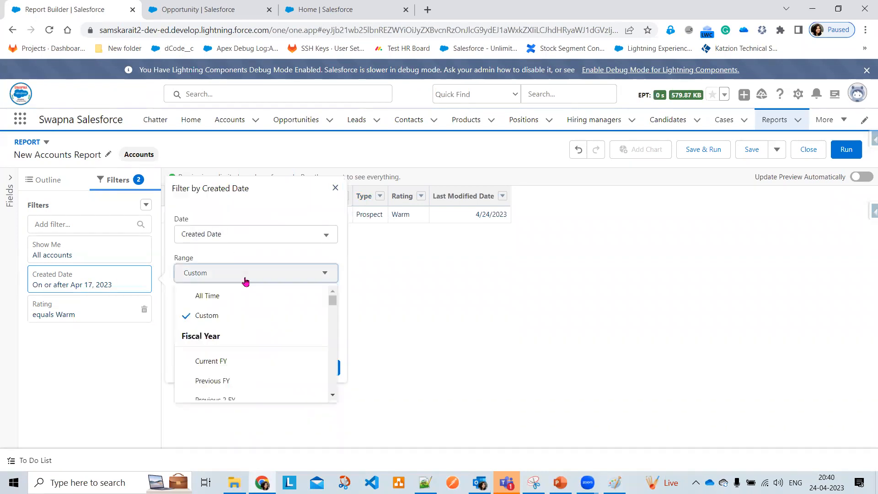
{"action": "left_click", "coordinate": [222, 296]}
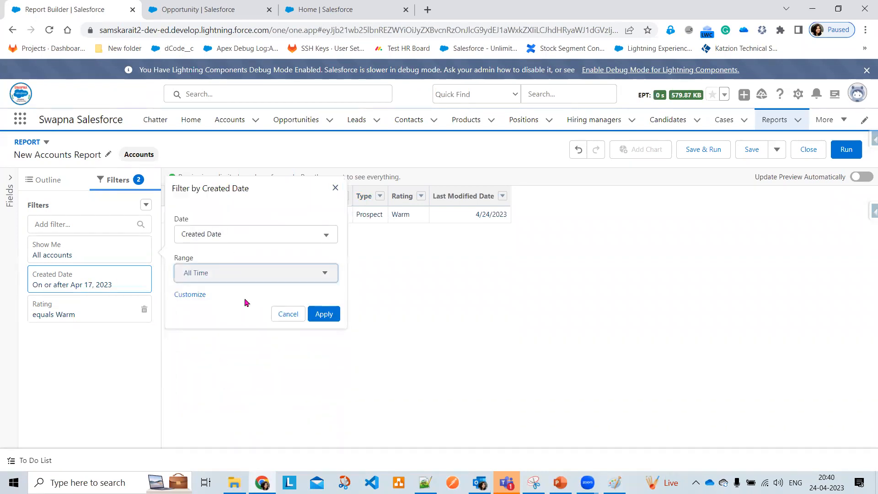
{"action": "left_click", "coordinate": [325, 314]}
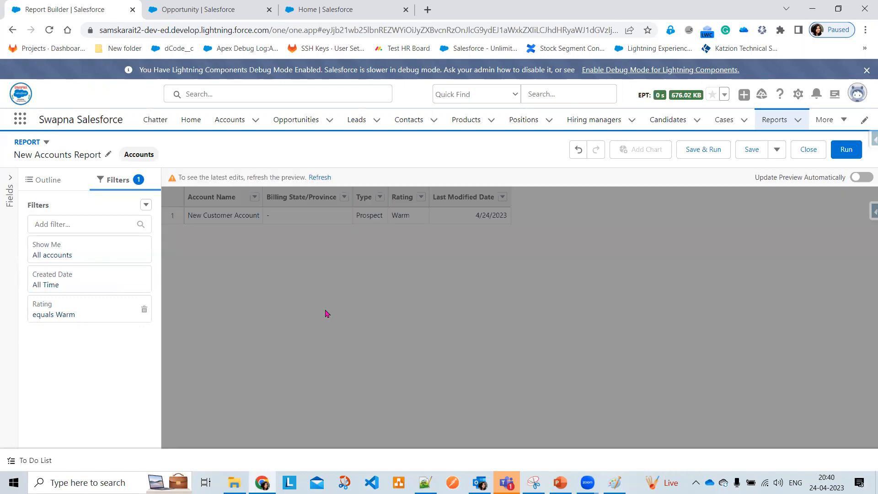
{"action": "left_click", "coordinate": [325, 179]}
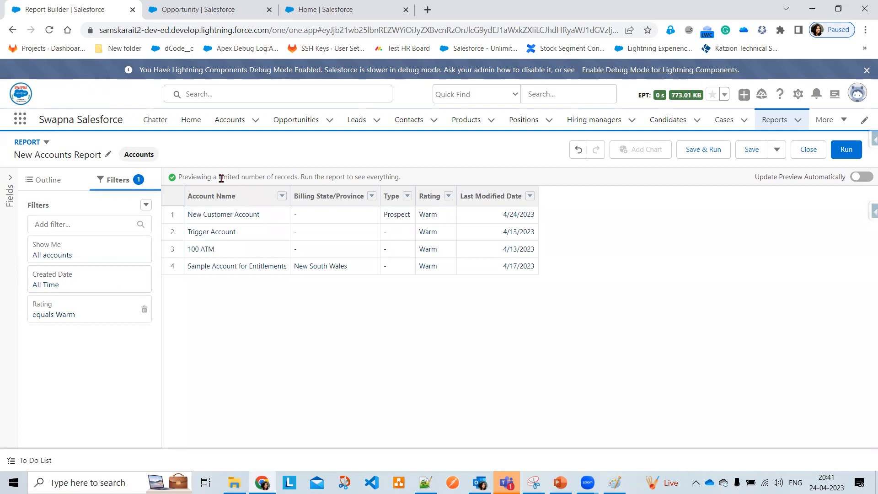
{"action": "left_click", "coordinate": [37, 183]}
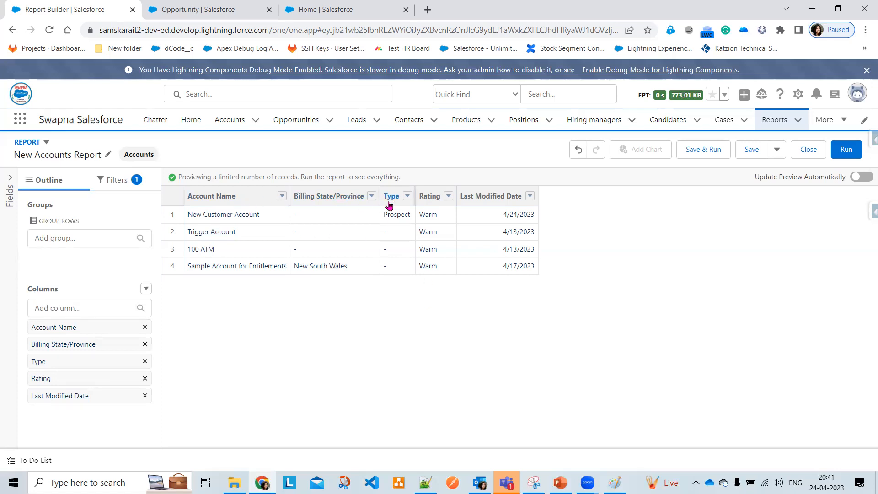
{"action": "left_click", "coordinate": [10, 181]}
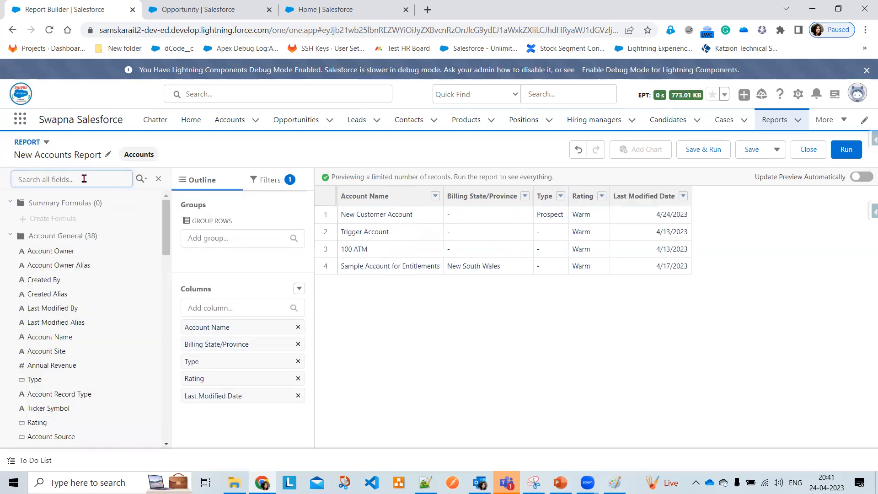
Add the Industry column ahead of Last Modified Date and refresh the preview
{"action": "left_click", "coordinate": [158, 178]}
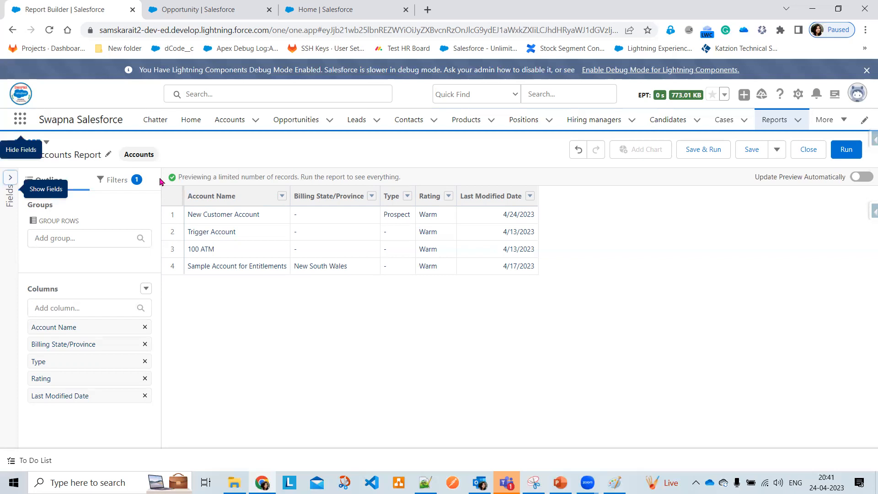
{"action": "left_click", "coordinate": [66, 309]}
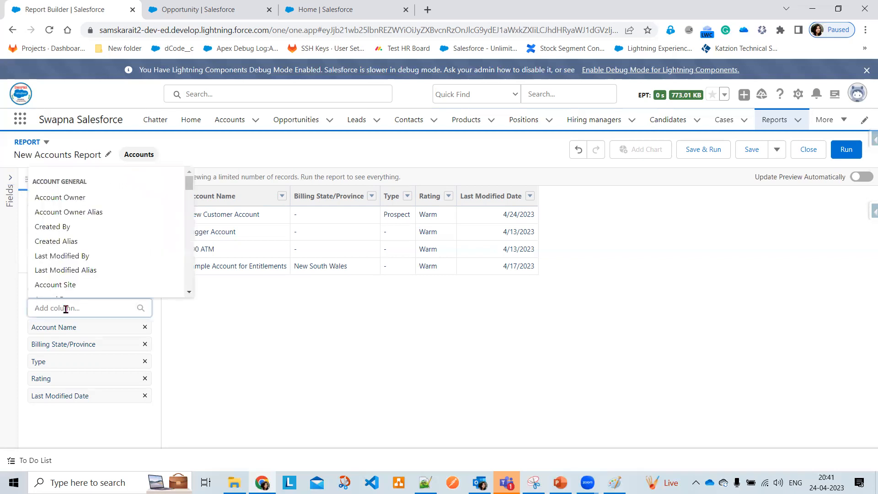
{"action": "type", "text": "Indus"}
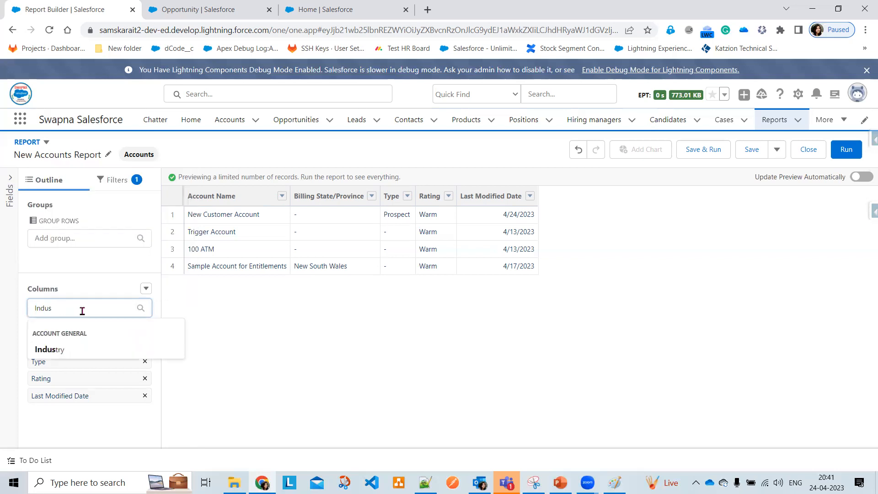
{"action": "left_click", "coordinate": [48, 349]}
{"action": "left_click", "coordinate": [315, 178]}
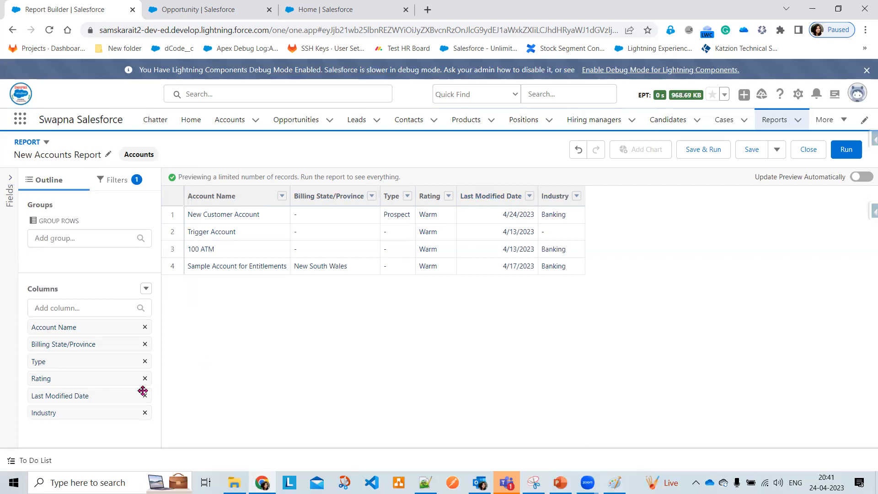
{"action": "mouse_move", "coordinate": [82, 396]}
{"action": "left_mouse_down"}
{"action": "mouse_move", "coordinate": [82, 442]}
{"action": "mouse_move", "coordinate": [75, 368]}
{"action": "mouse_move", "coordinate": [74, 396]}
{"action": "left_mouse_up"}
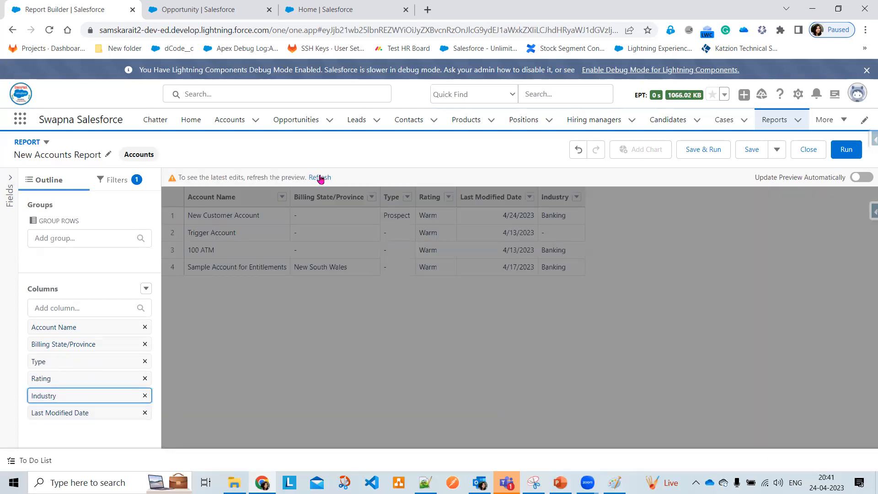
{"action": "left_click", "coordinate": [318, 177]}
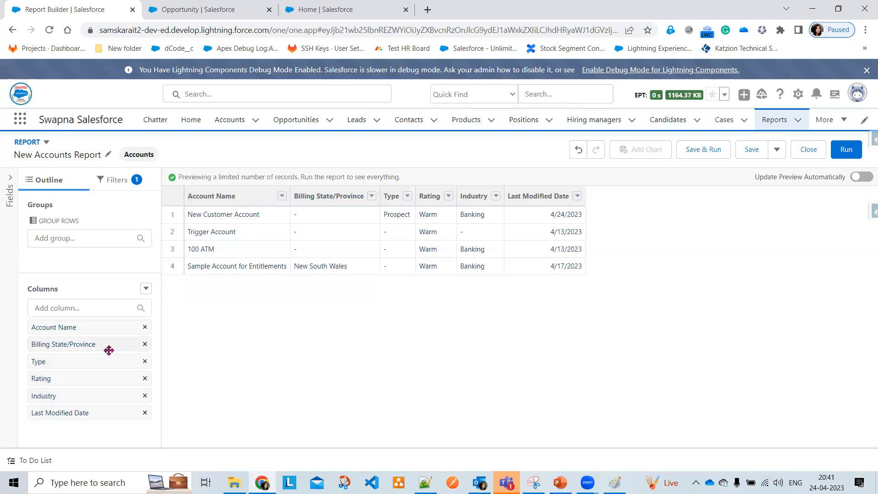
{"action": "left_click", "coordinate": [86, 307]}
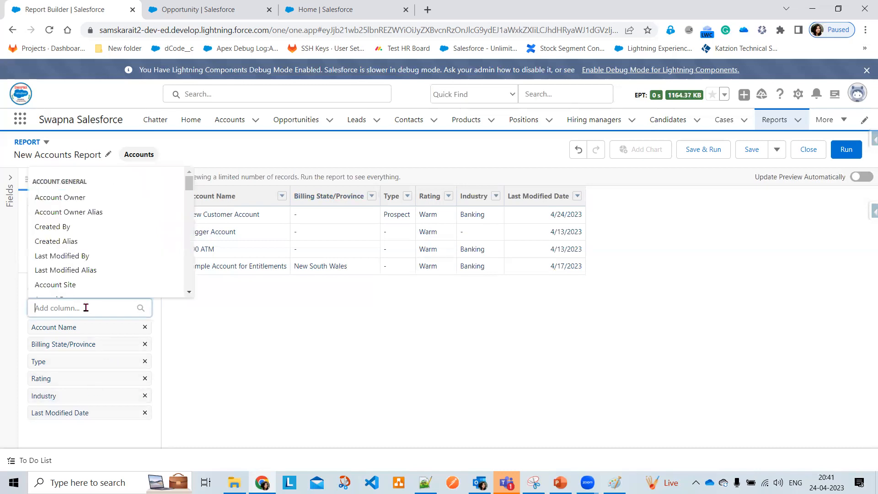
Add an Annual Revenue column between Industry and Last Modified Date, then refresh
{"action": "type", "text": "Ann"}
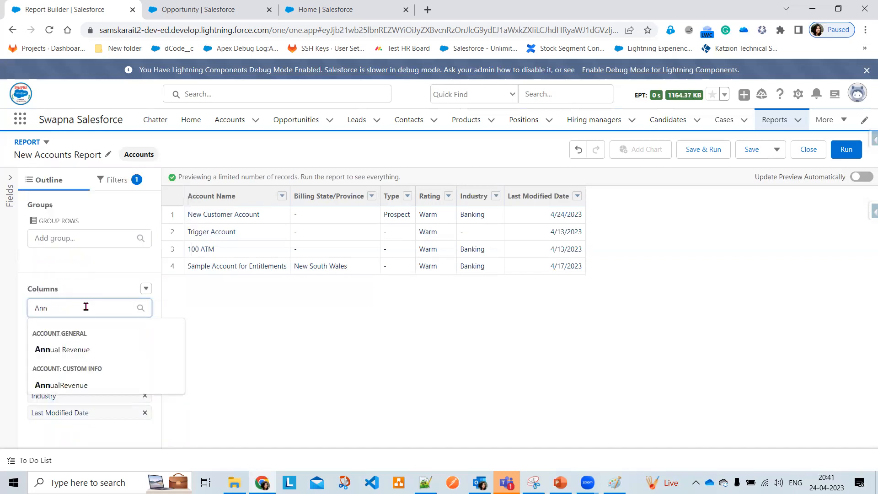
{"action": "left_click", "coordinate": [82, 350]}
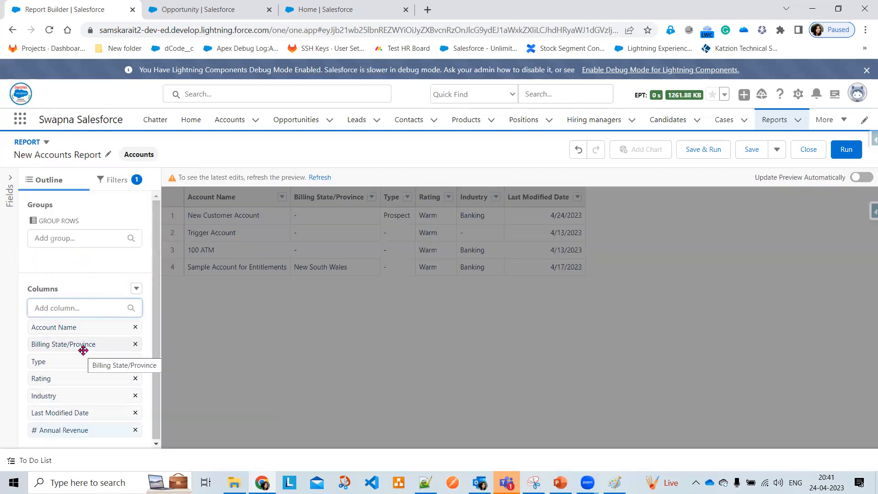
{"action": "left_click_drag", "start_coordinate": [87, 430], "coordinate": [73, 409]}
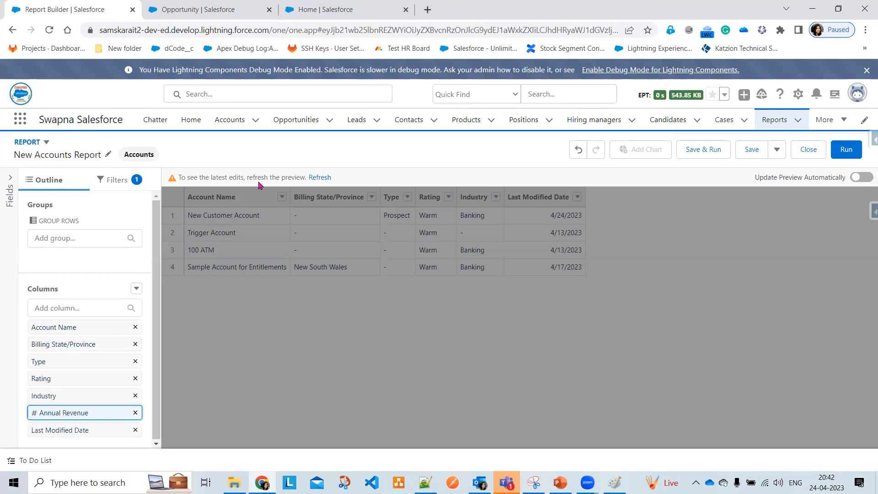
{"action": "left_click", "coordinate": [319, 178]}
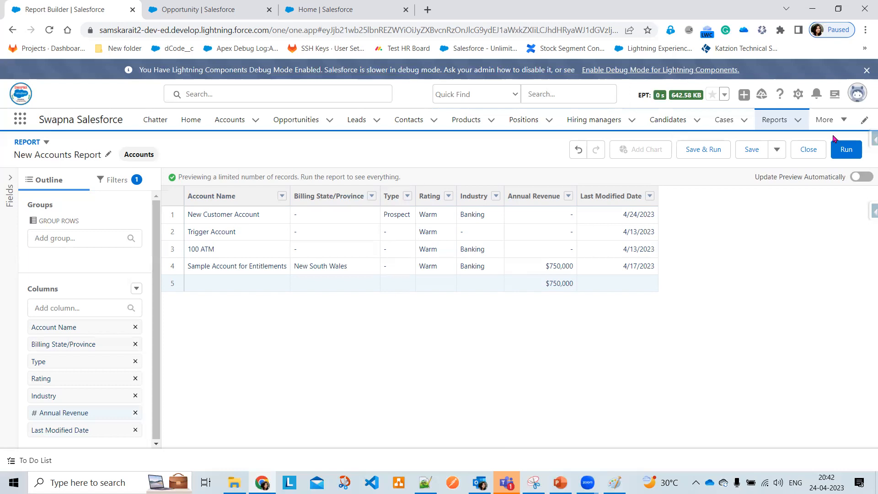
Save the report as 'Warm Rating Customer Details' and run it
{"action": "left_click", "coordinate": [753, 150]}
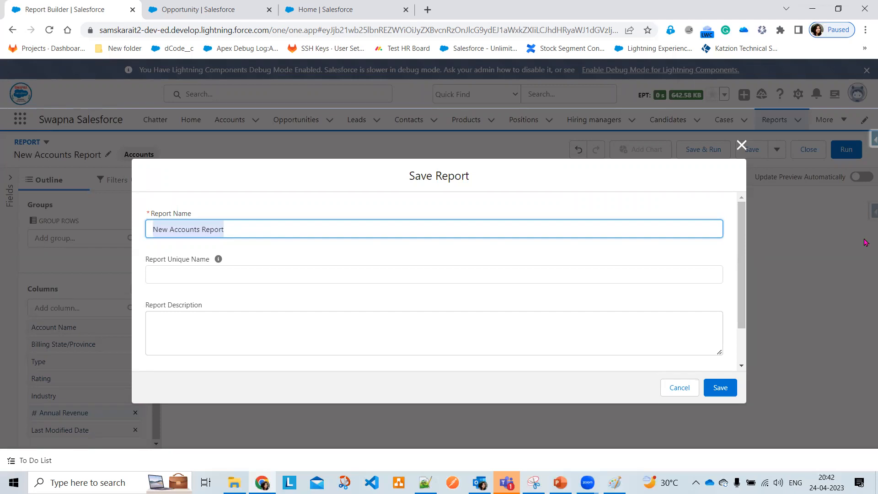
{"action": "type", "text": "Warm Rating Customer Details"}
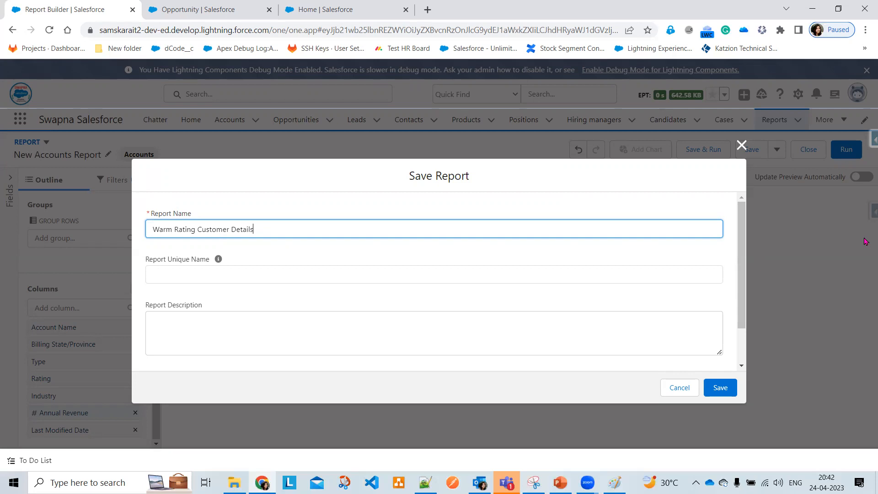
{"action": "left_click", "coordinate": [563, 329]}
{"action": "left_click", "coordinate": [719, 389]}
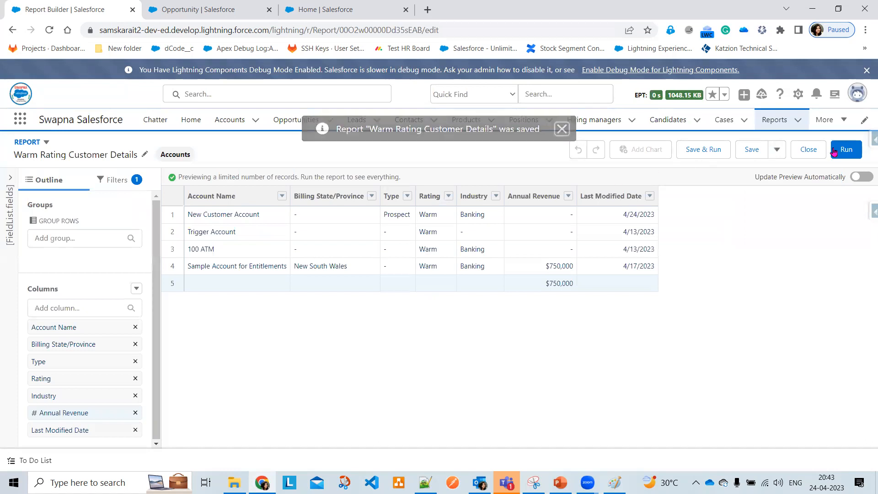
{"action": "left_click", "coordinate": [846, 148]}
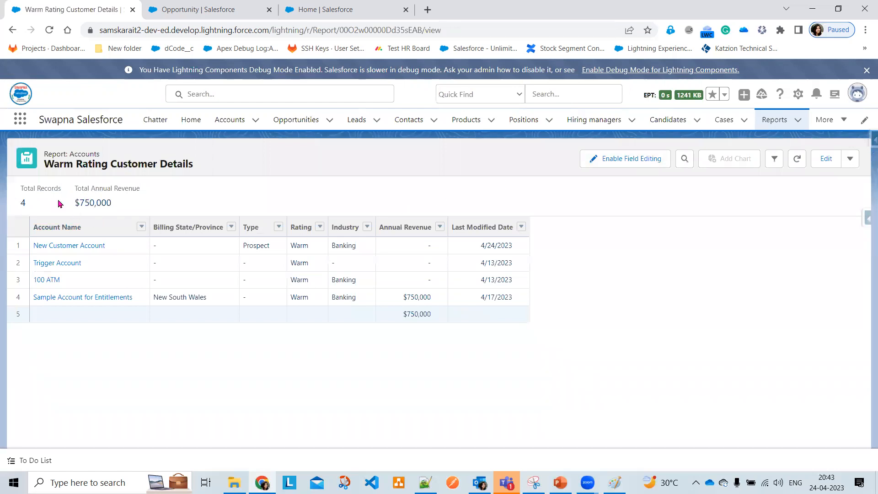
{"action": "left_click_drag", "start_coordinate": [32, 203], "coordinate": [11, 187]}
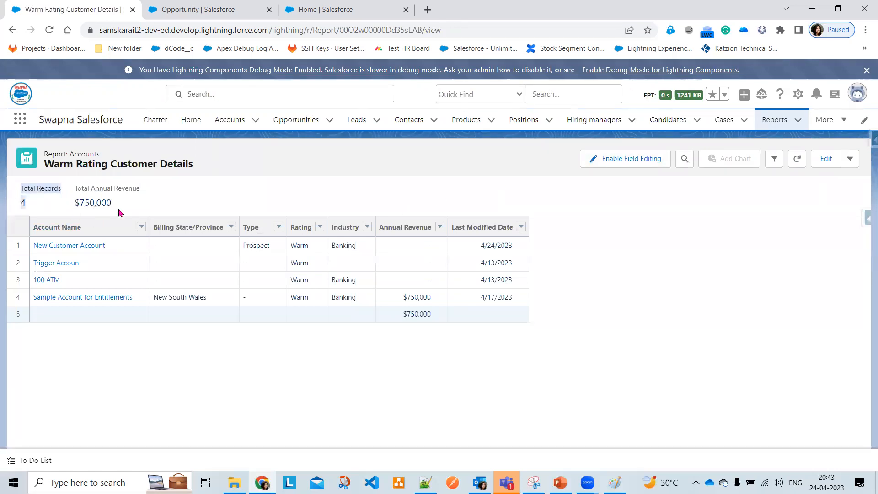
{"action": "left_click_drag", "start_coordinate": [120, 212], "coordinate": [75, 189]}
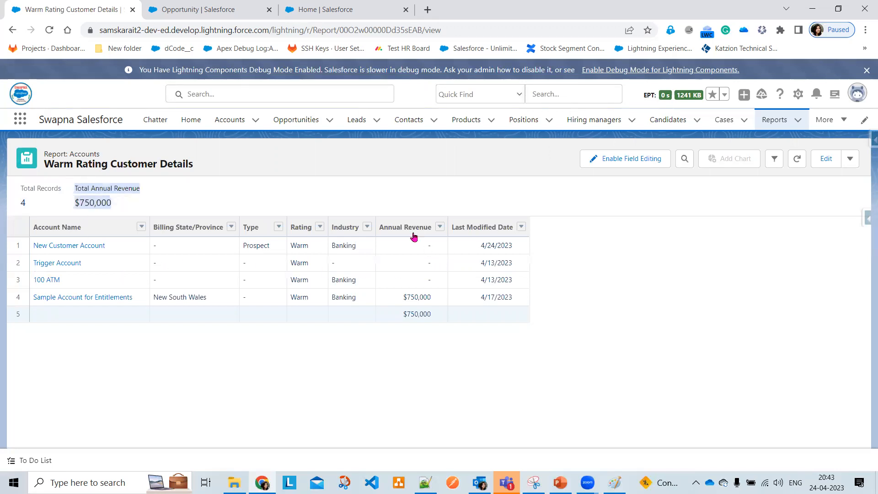
{"action": "left_click", "coordinate": [851, 161]}
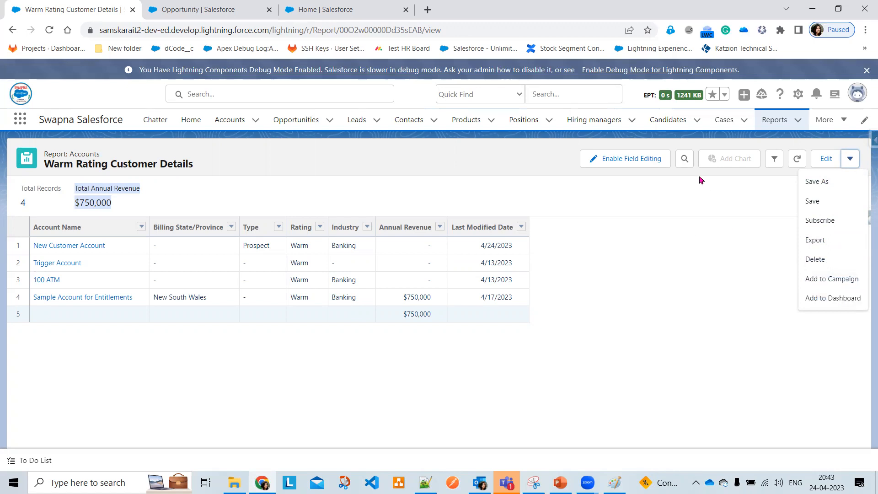
{"action": "left_click", "coordinate": [661, 257]}
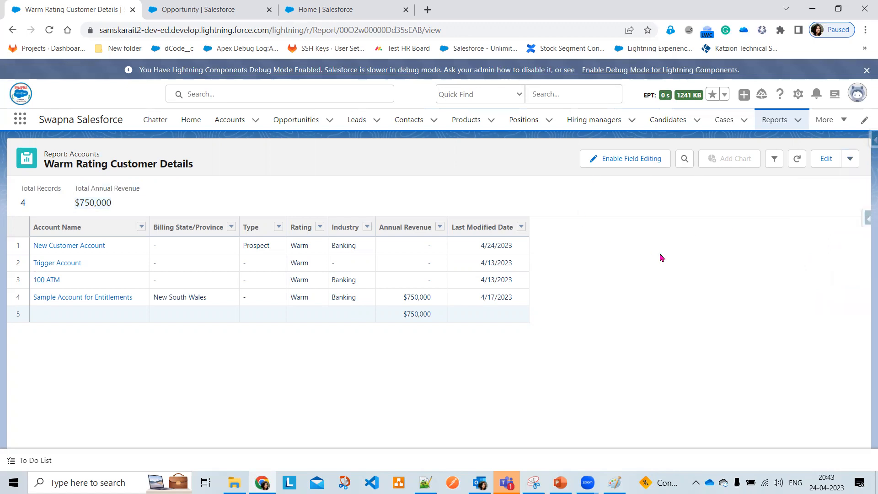
Enable field editing and set Trigger Account's Industry to Agriculture
{"action": "left_click", "coordinate": [620, 160]}
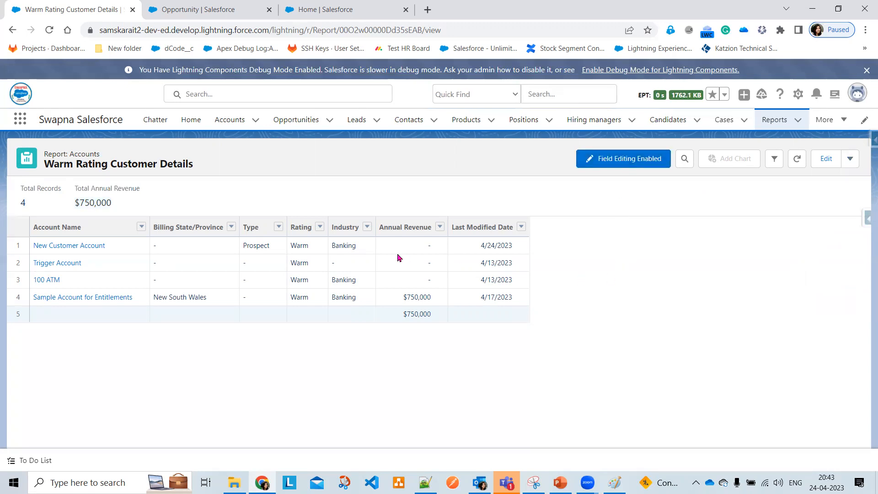
{"action": "left_click", "coordinate": [366, 264]}
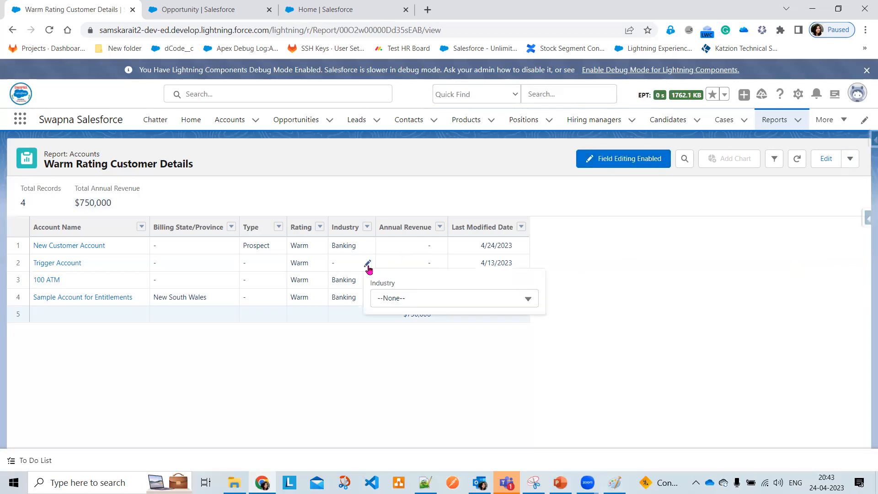
{"action": "left_click", "coordinate": [388, 297]}
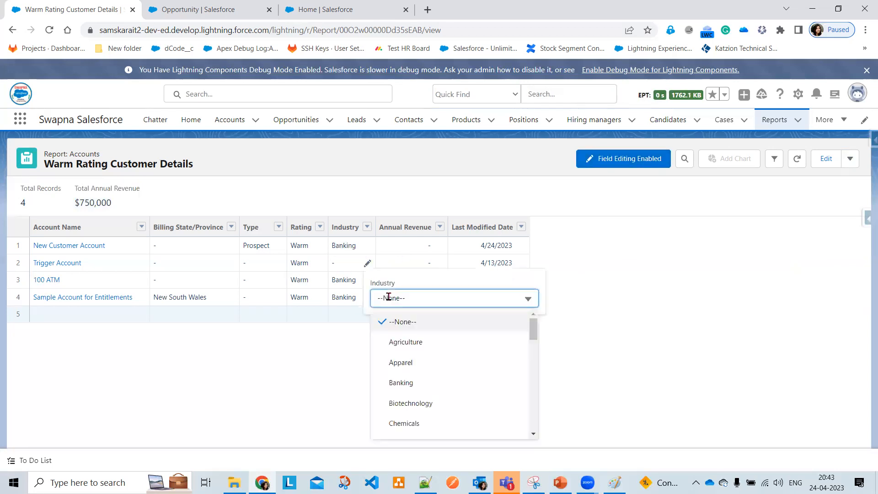
{"action": "left_click", "coordinate": [430, 349]}
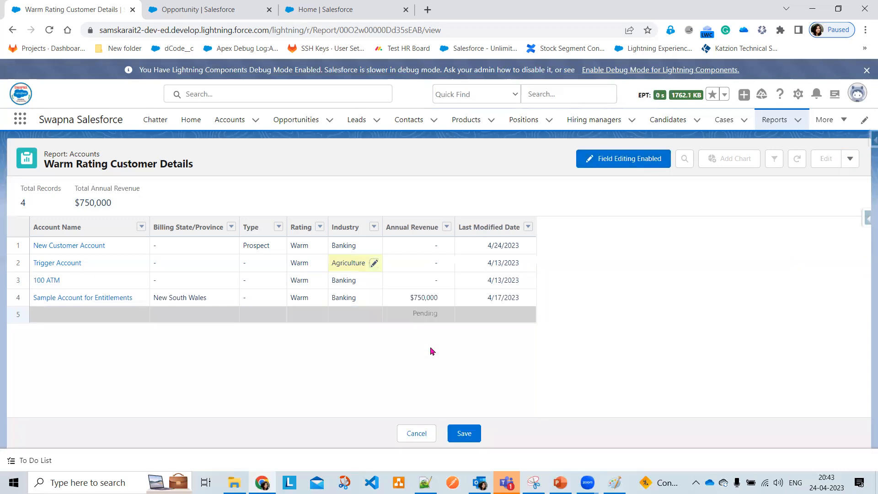
{"action": "left_click", "coordinate": [466, 426]}
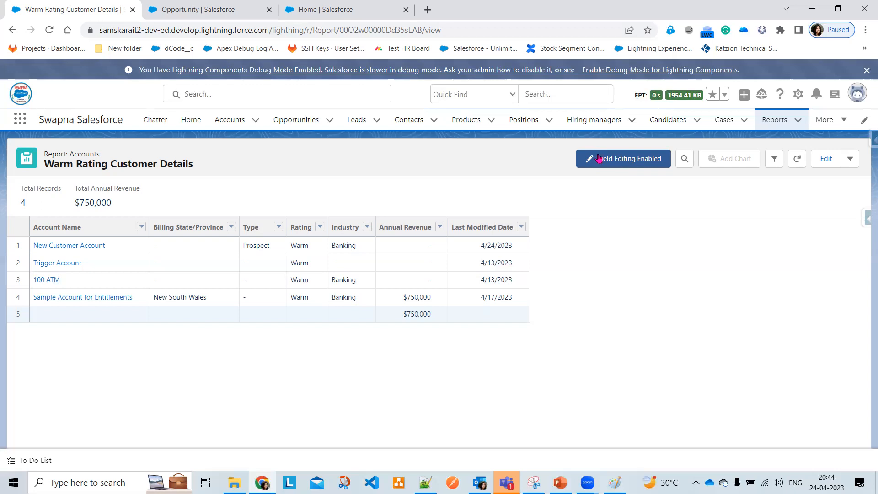
{"action": "left_click", "coordinate": [797, 165]}
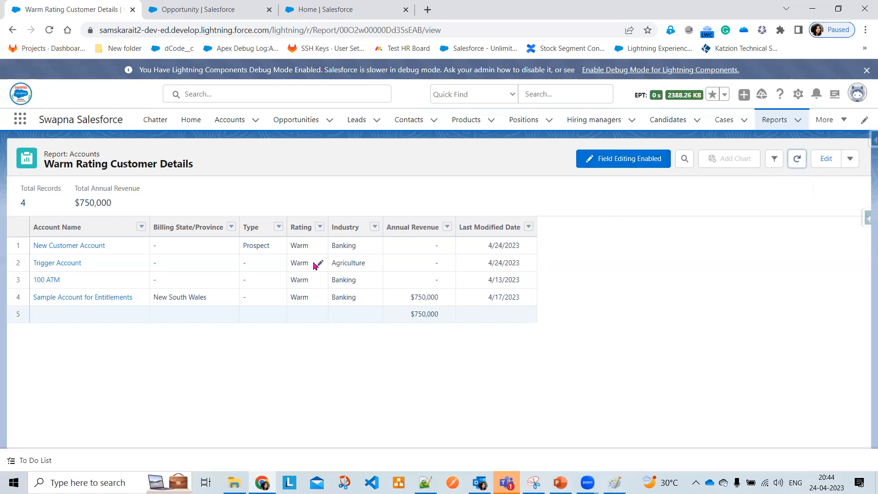
Set Trigger Account's Type to Customer - Direct and refresh the report
{"action": "left_click", "coordinate": [279, 264]}
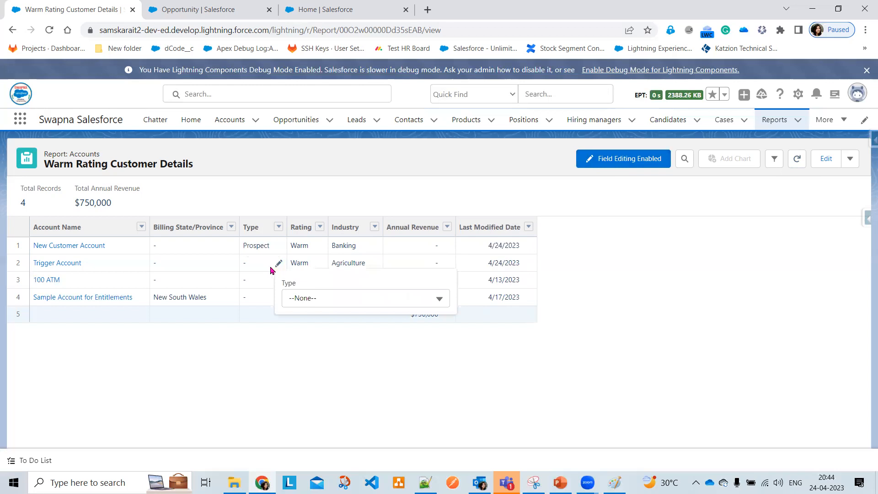
{"action": "left_click", "coordinate": [322, 299]}
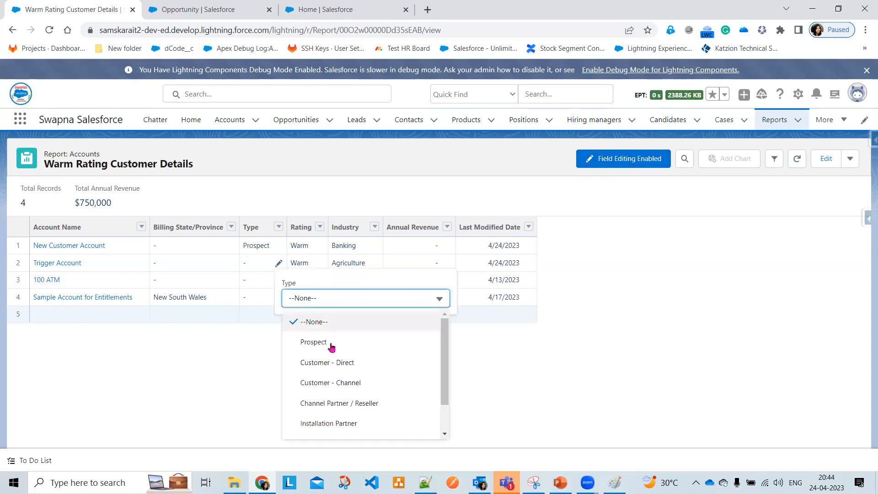
{"action": "left_click", "coordinate": [330, 364]}
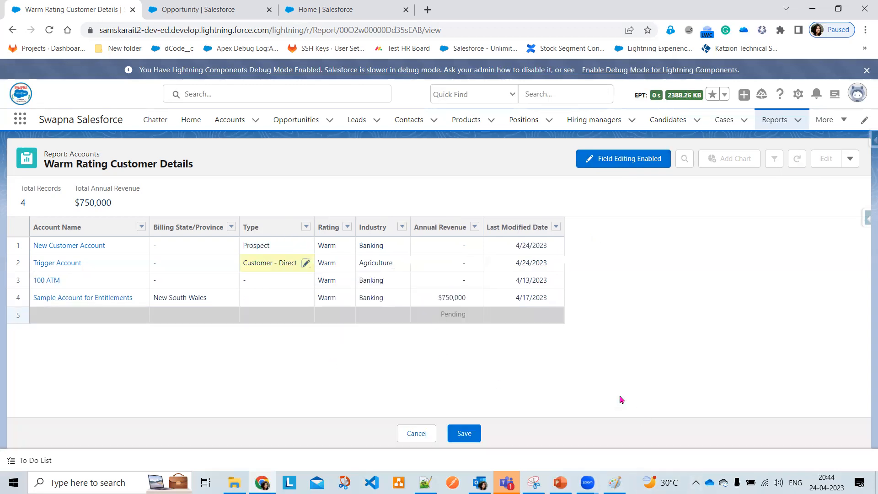
{"action": "left_click", "coordinate": [463, 429]}
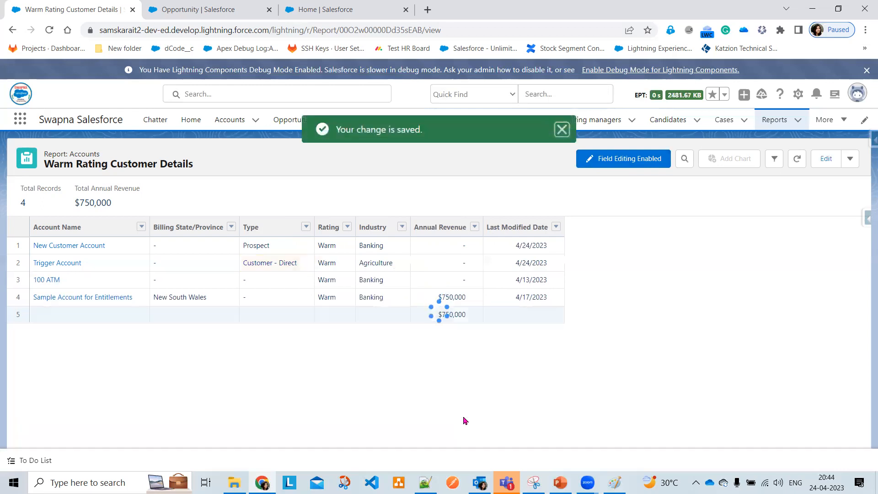
{"action": "left_click", "coordinate": [797, 159]}
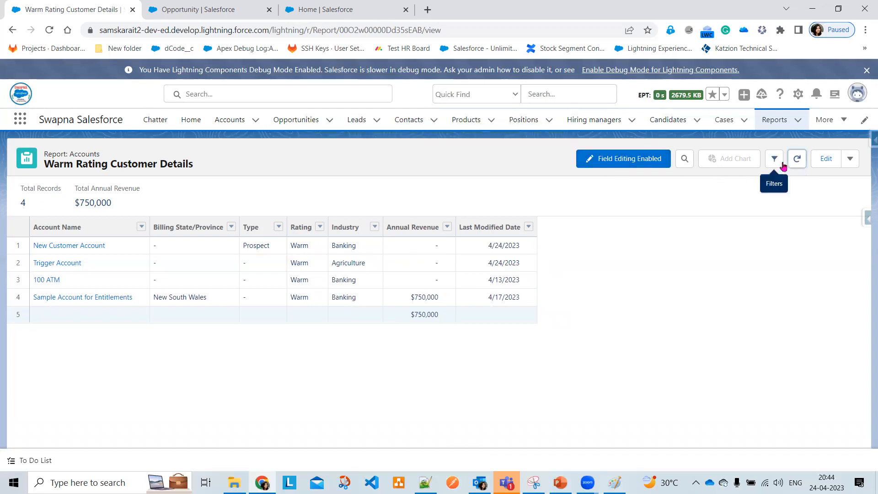
Add Hot to the Rating filter and save the report
{"action": "left_click", "coordinate": [796, 161]}
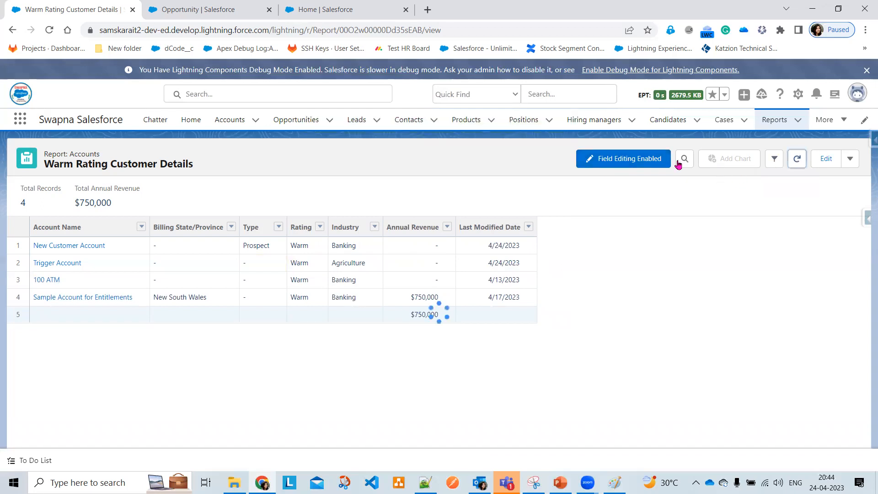
{"action": "left_click", "coordinate": [646, 161]}
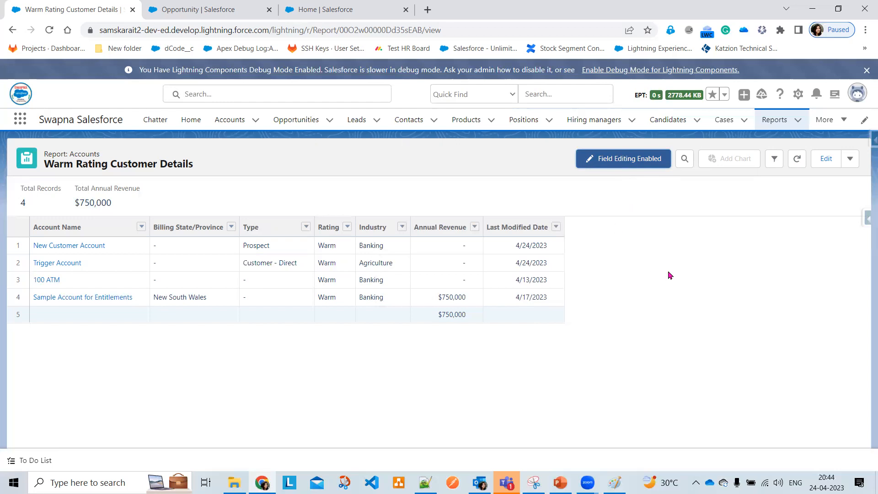
{"action": "left_click", "coordinate": [774, 160]}
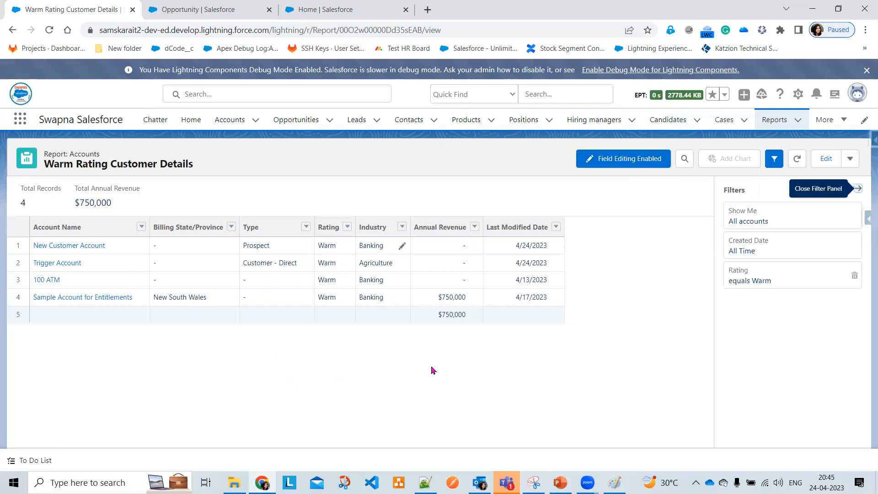
{"action": "left_click", "coordinate": [786, 283]}
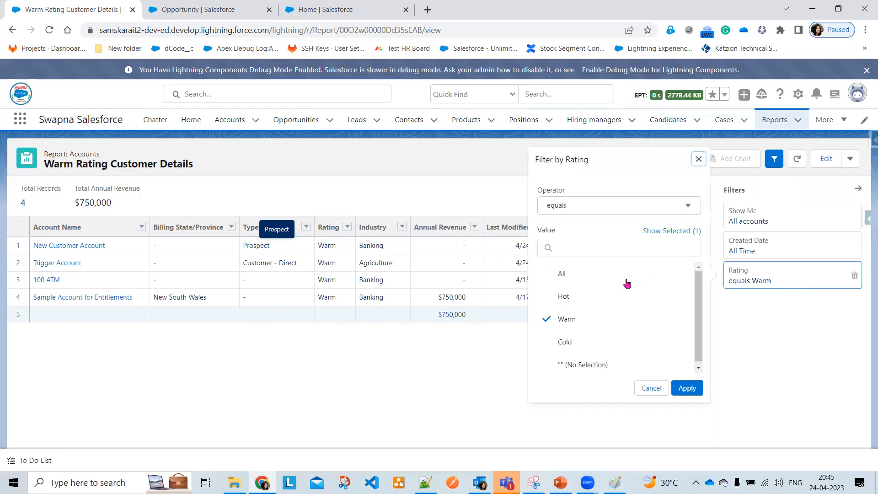
{"action": "left_click", "coordinate": [581, 298]}
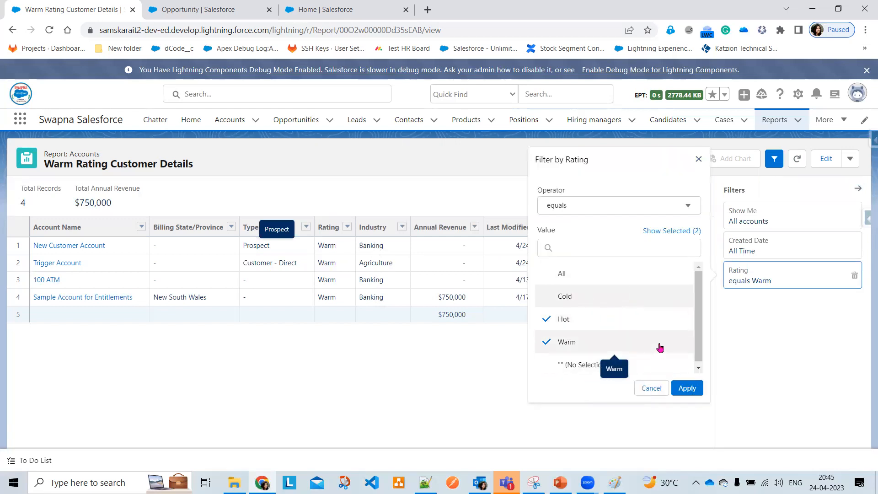
{"action": "left_click", "coordinate": [691, 391]}
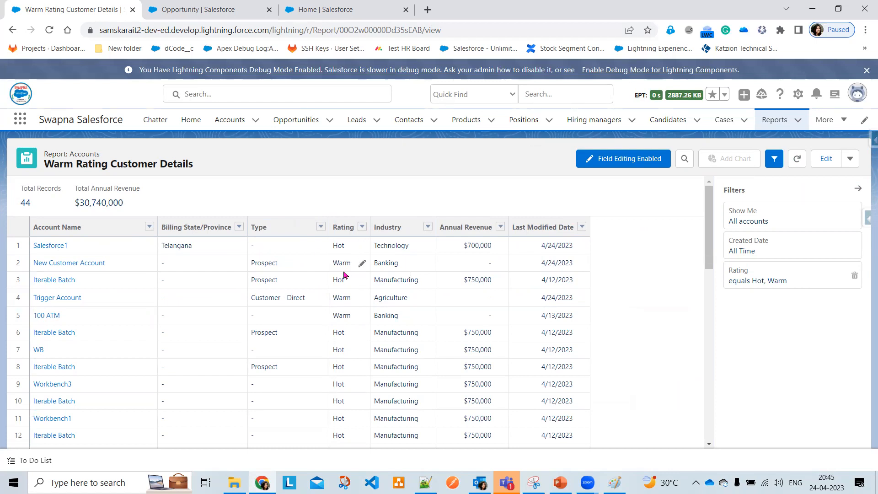
{"action": "left_click", "coordinate": [859, 191]}
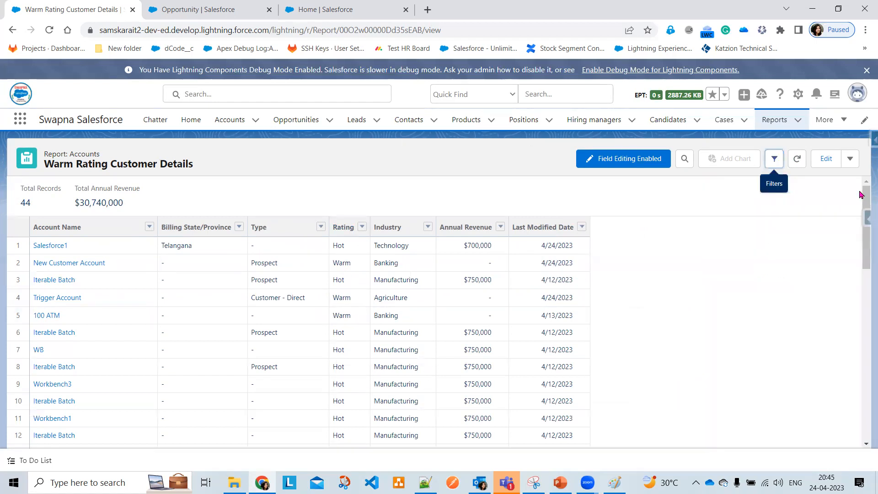
{"action": "left_click", "coordinate": [850, 160]}
{"action": "left_click", "coordinate": [817, 199]}
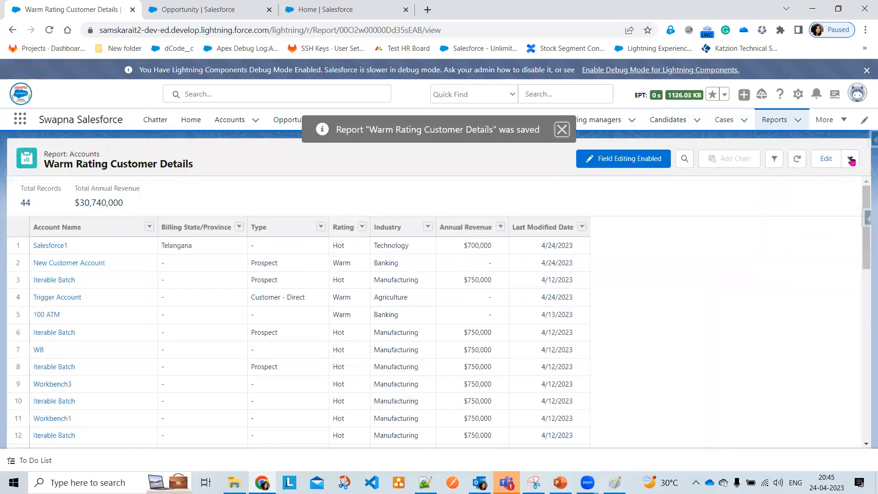
Remove Hot from the Rating filter, save the Warm-only report, and show the Conclusion slide
{"action": "left_click", "coordinate": [779, 164]}
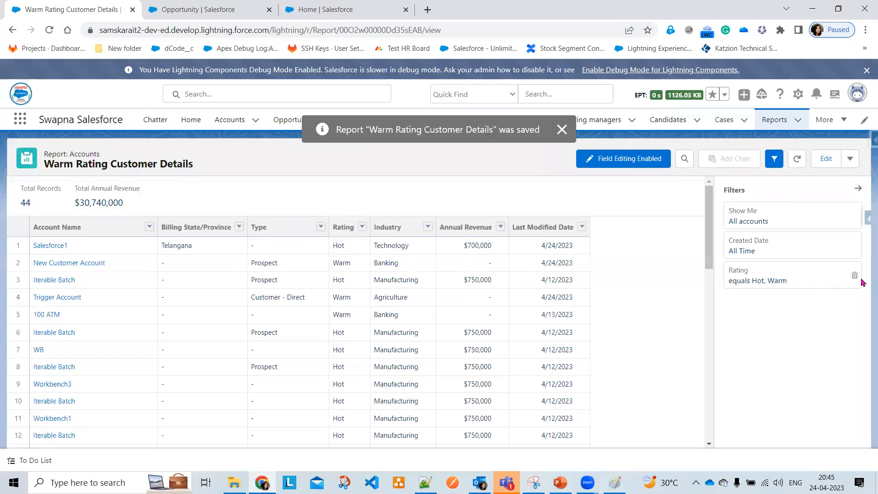
{"action": "left_click", "coordinate": [843, 276]}
{"action": "left_click", "coordinate": [558, 298]}
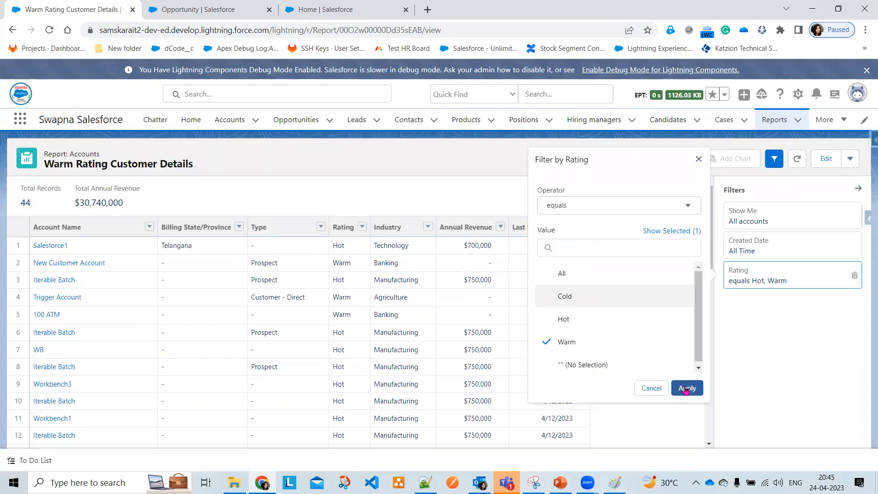
{"action": "left_click", "coordinate": [686, 388]}
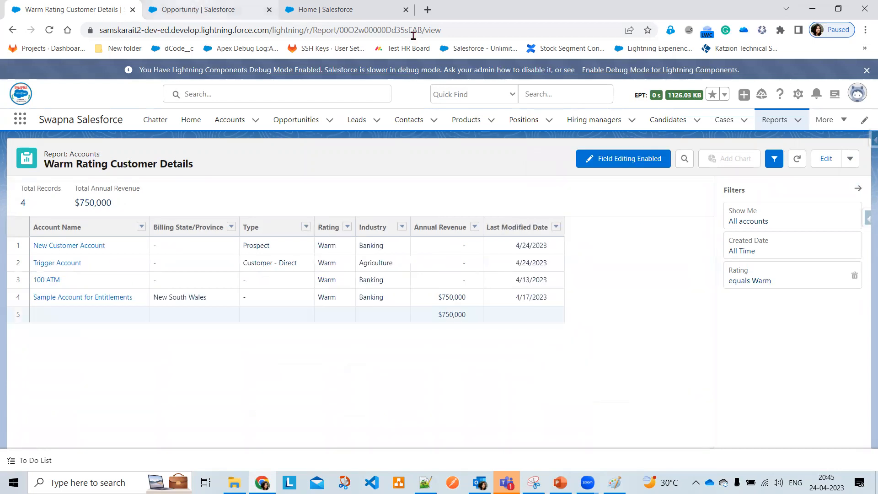
{"action": "left_click", "coordinate": [861, 193]}
{"action": "left_click", "coordinate": [850, 159]}
{"action": "left_click", "coordinate": [838, 206]}
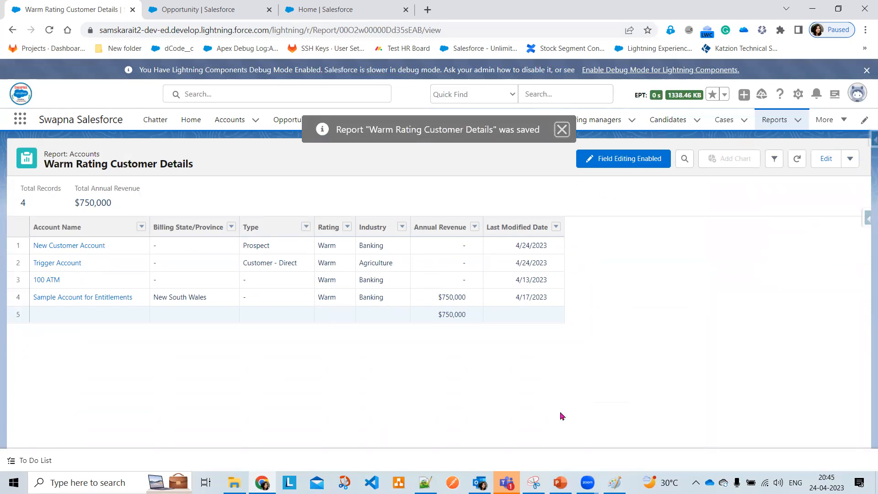
{"action": "left_click", "coordinate": [564, 485]}
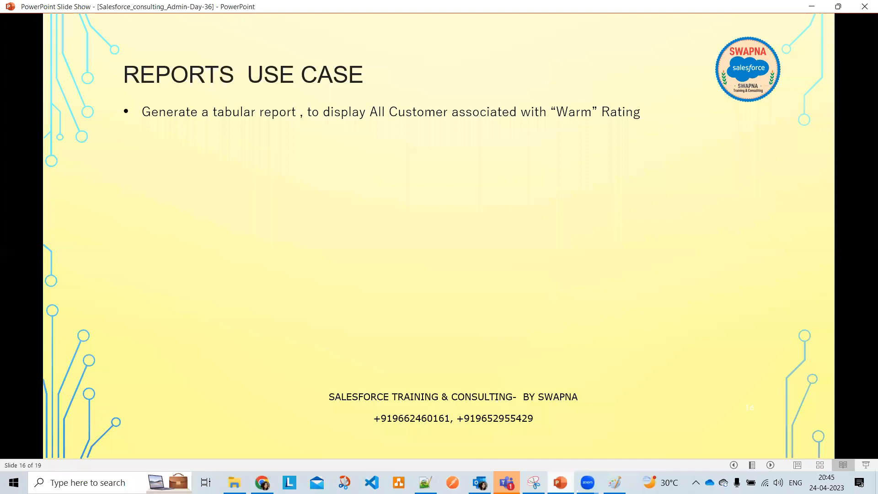
{"action": "left_click", "coordinate": [682, 332]}
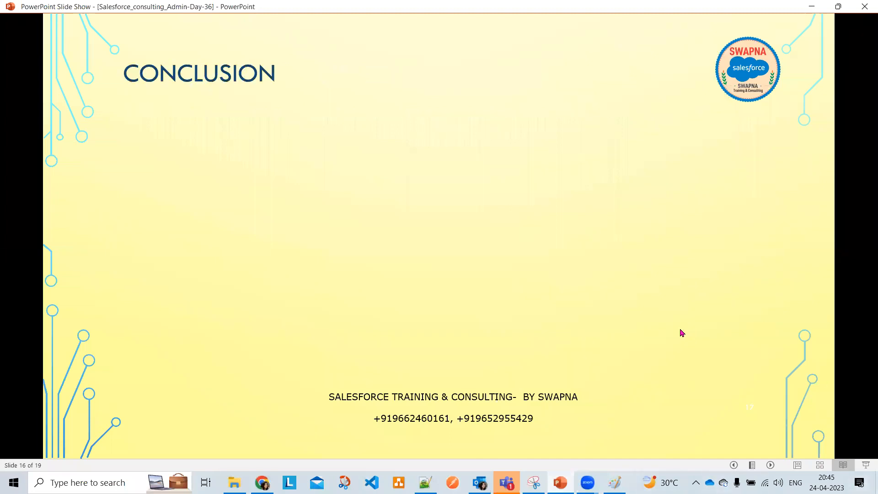